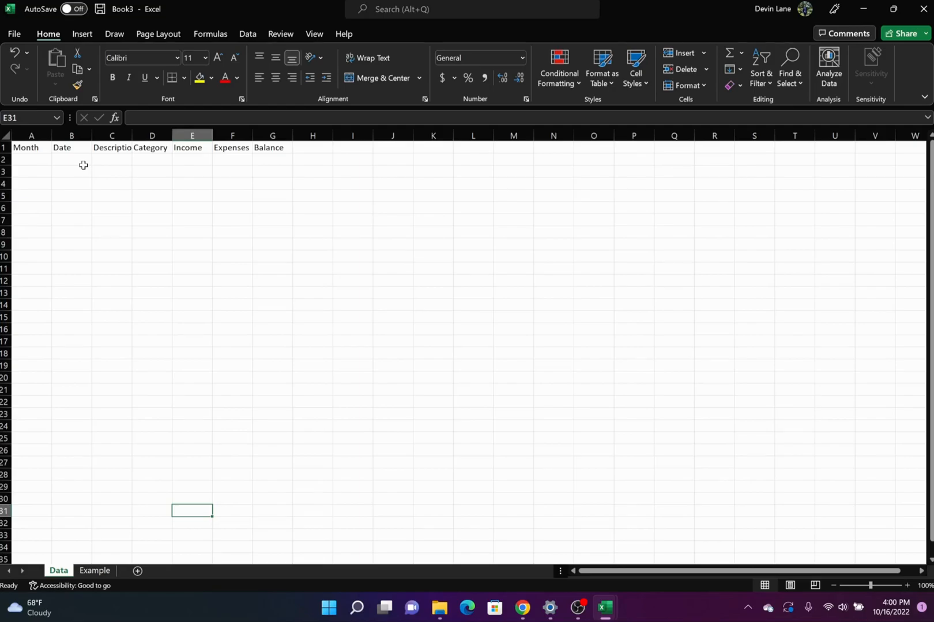
# Enter 10/16/2022 as the date and "Starting balance" as the description in row 2
pyautogui.click(74, 159)
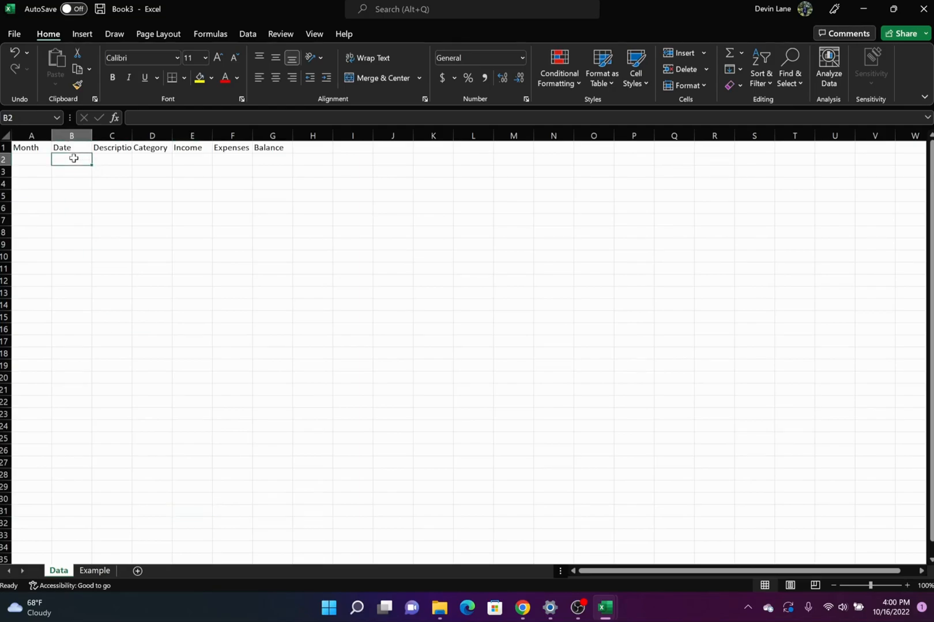
pyautogui.write('10/1')
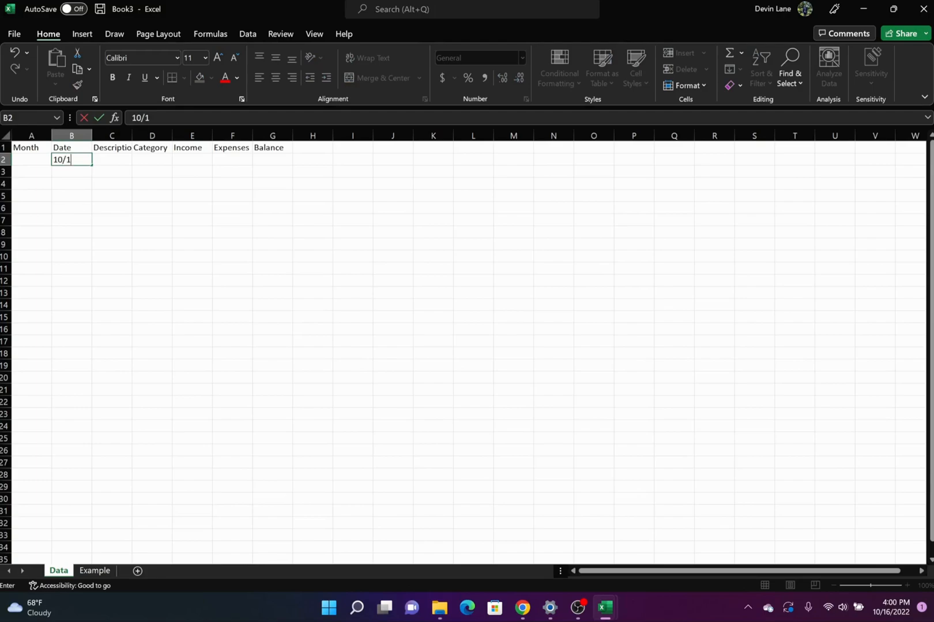
pyautogui.write('6/2022')
pyautogui.press('Tab')
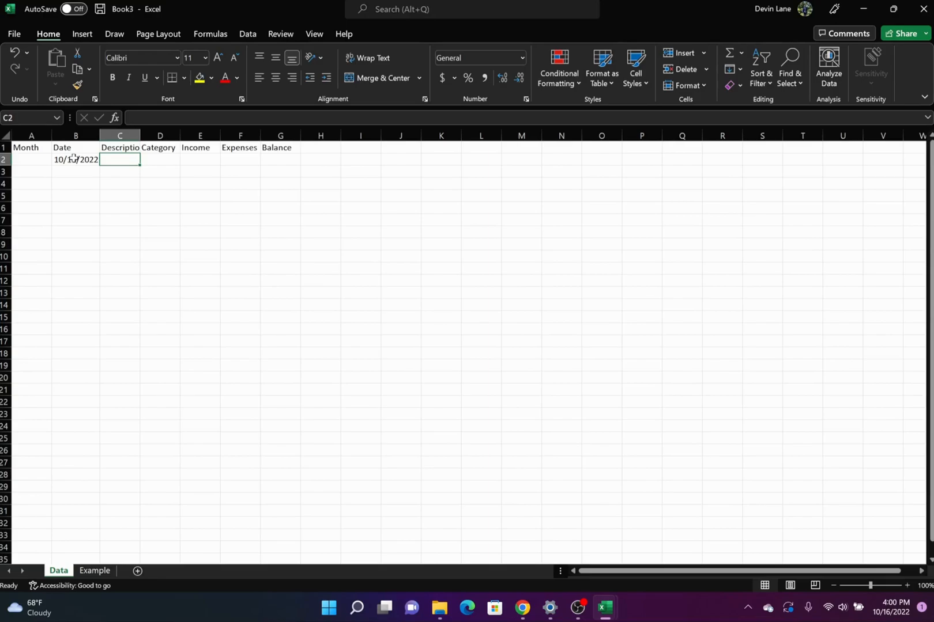
pyautogui.write('Staring B')
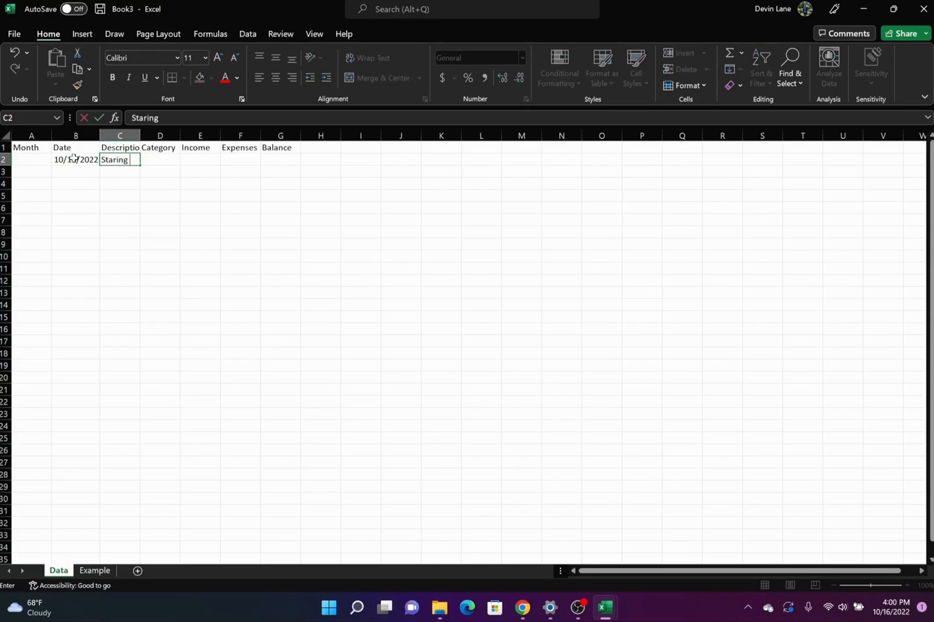
pyautogui.press('BackSpace')
pyautogui.press('BackSpace')
pyautogui.press('BackSpace')
pyautogui.press('BackSpace')
pyautogui.press('BackSpace')
pyautogui.write('ting balance')
pyautogui.press('Tab')
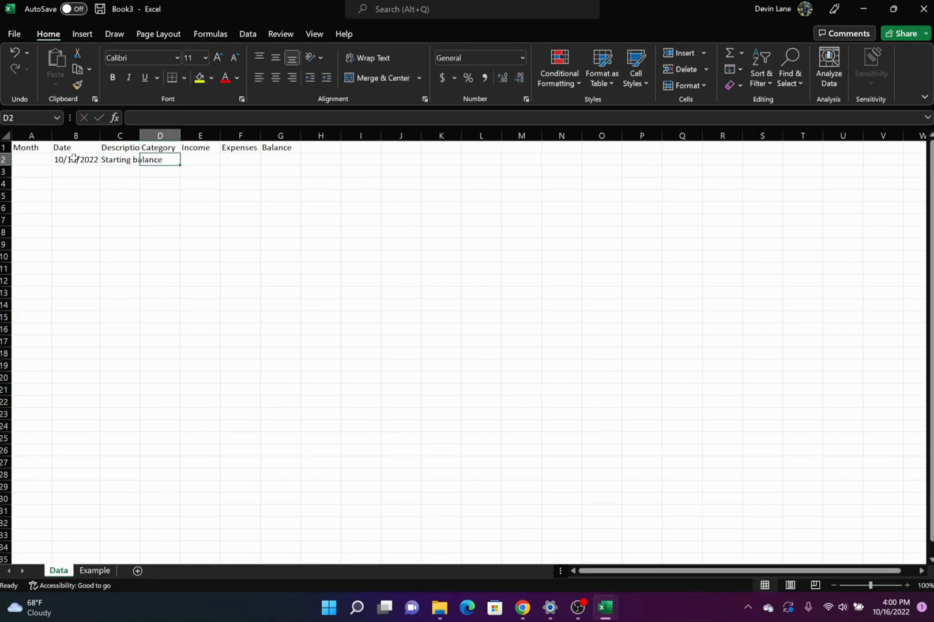
# Enter 3000 as the starting income in E2 and make the Balance cell G2 equal to it with =E2
pyautogui.press('Tab')
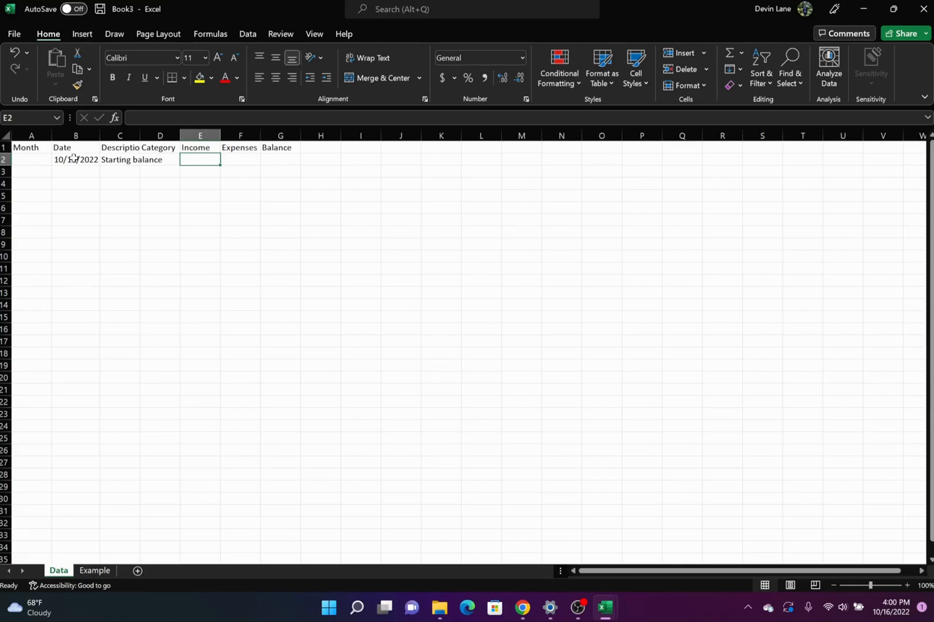
pyautogui.write('3000')
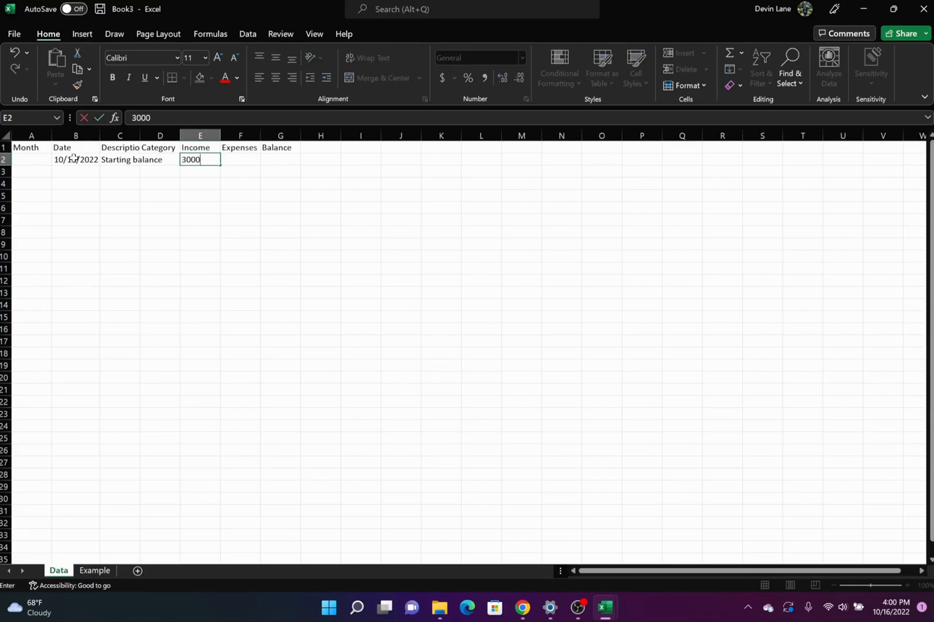
pyautogui.press('Tab')
pyautogui.press('Tab')
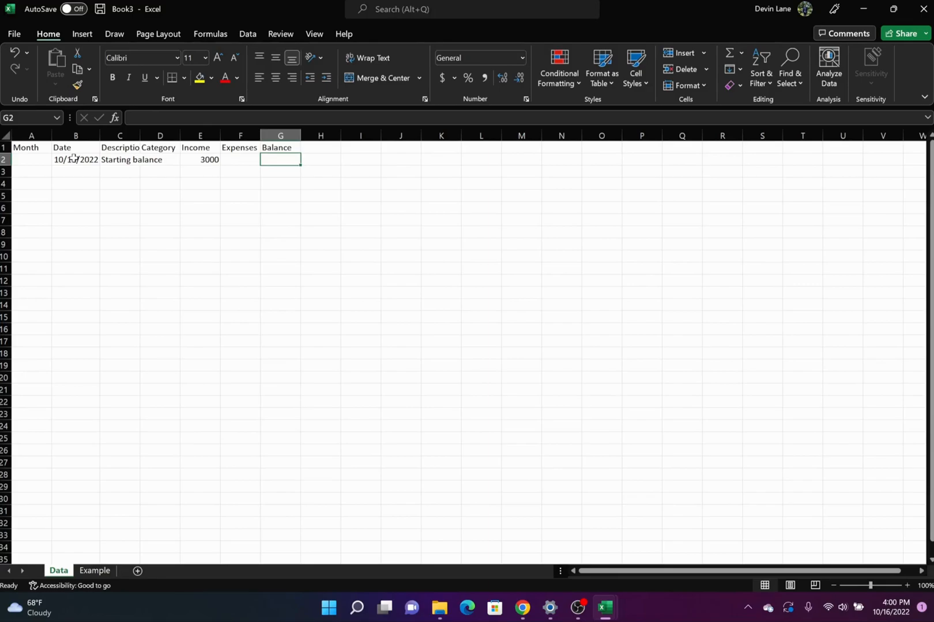
pyautogui.write('=')
pyautogui.press('Left')
pyautogui.press('Left')
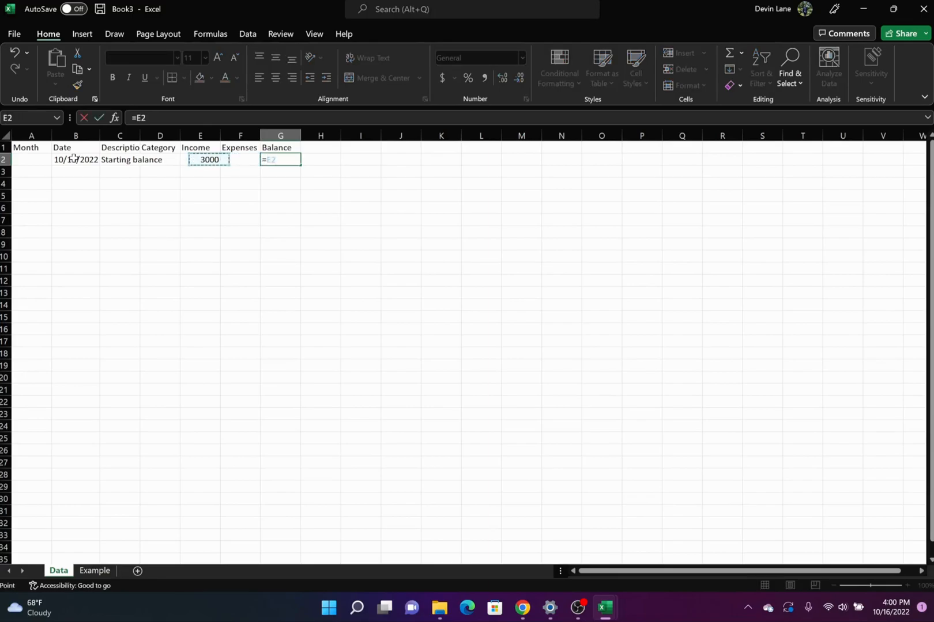
pyautogui.press('Return')
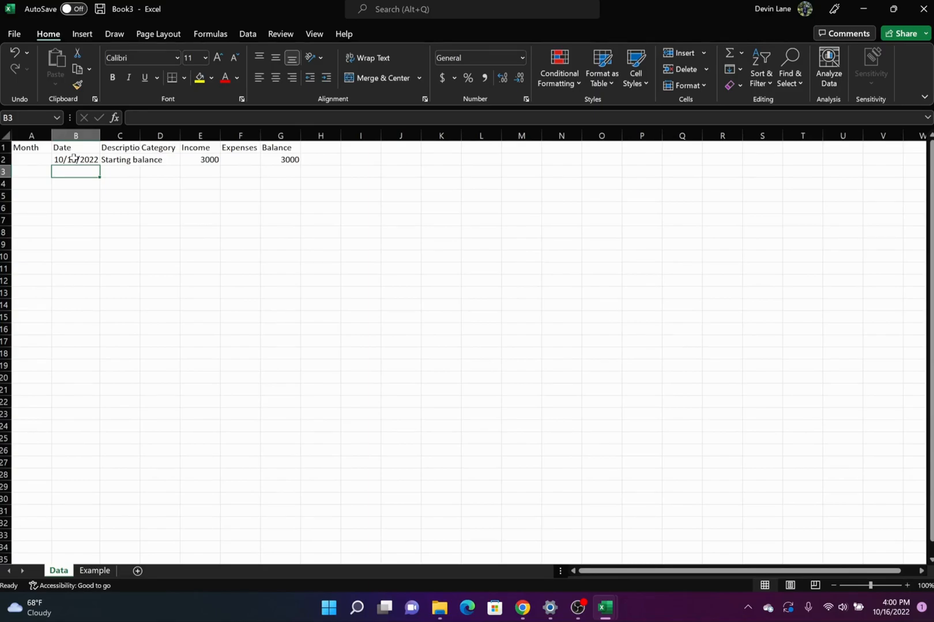
# Add a Gas transaction in row 3 dated 10/17/2022 with 50 in the Expenses column
pyautogui.write('1')
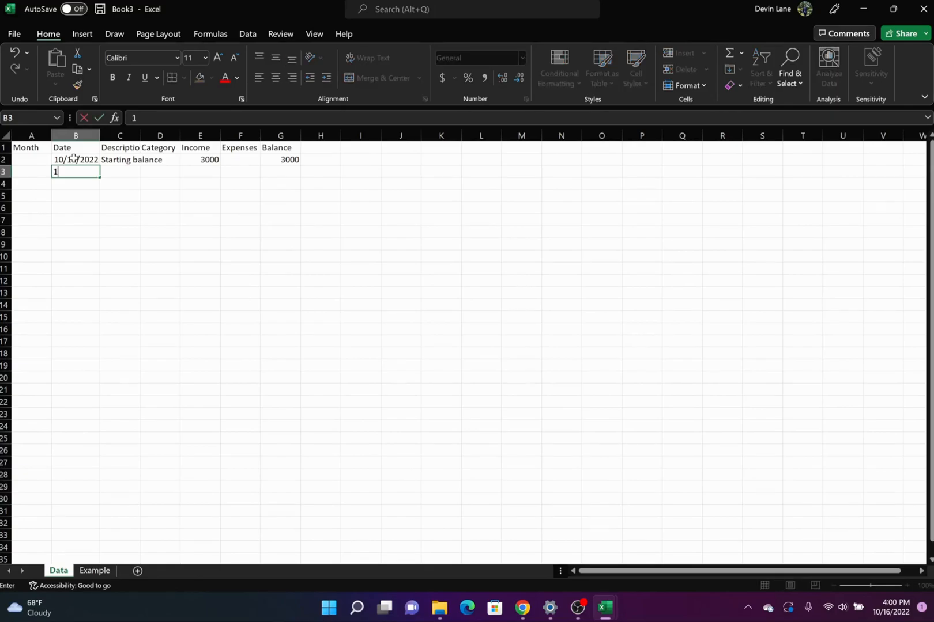
pyautogui.write('0/17/2022')
pyautogui.press('Tab')
pyautogui.write('Gas')
pyautogui.press('Tab')
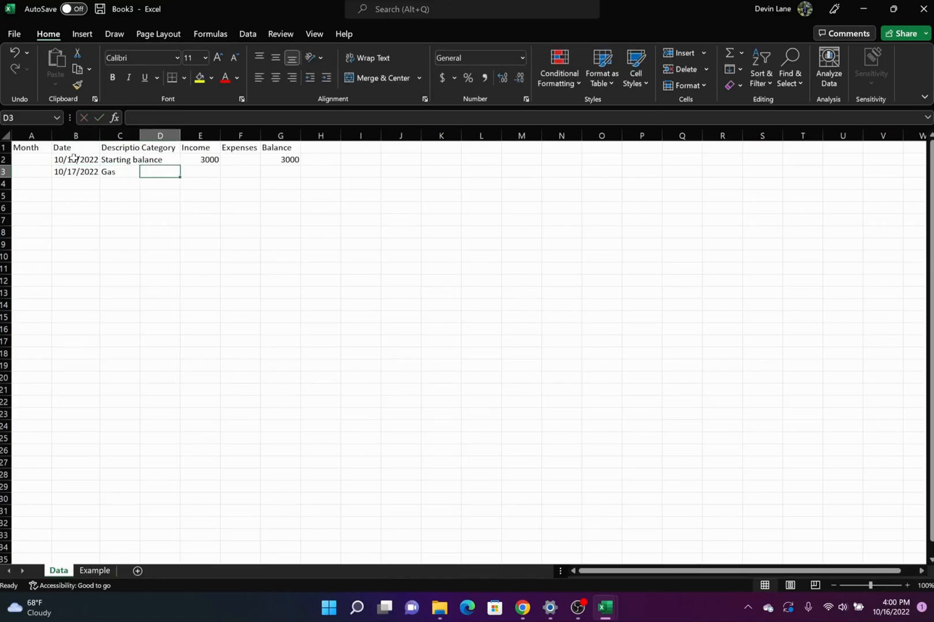
pyautogui.press('Tab')
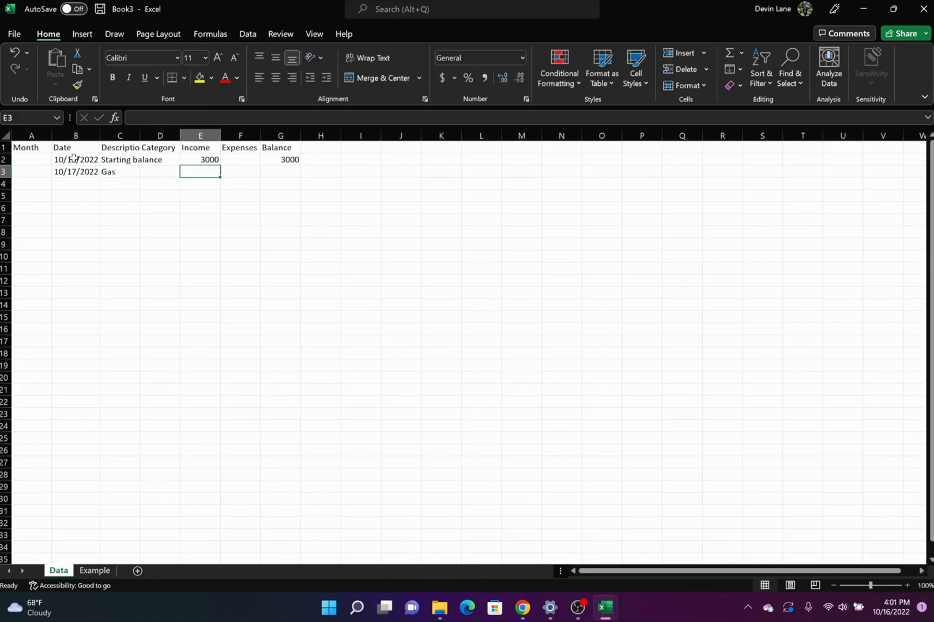
pyautogui.press('Tab')
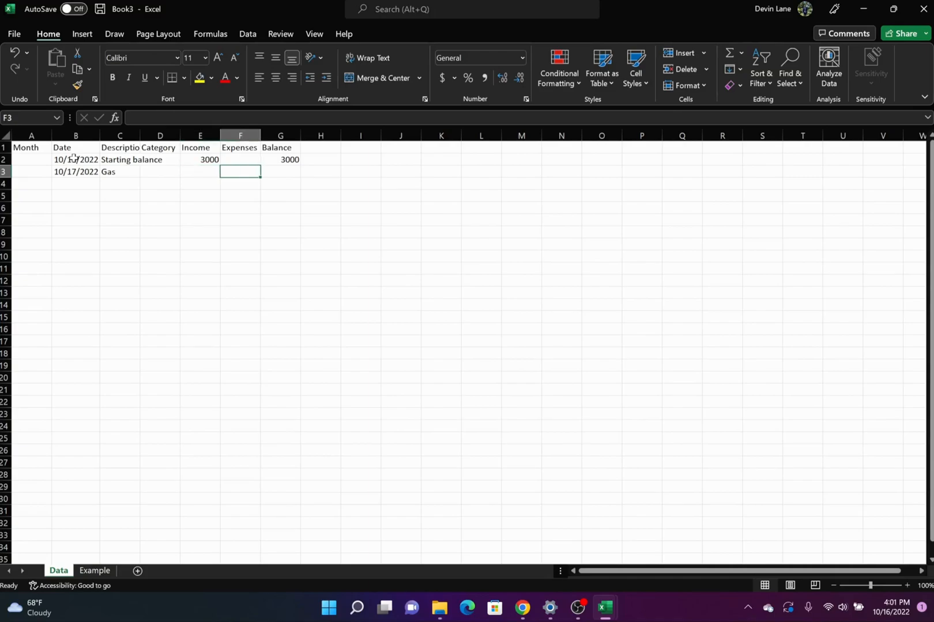
pyautogui.write('50')
pyautogui.press('Tab')
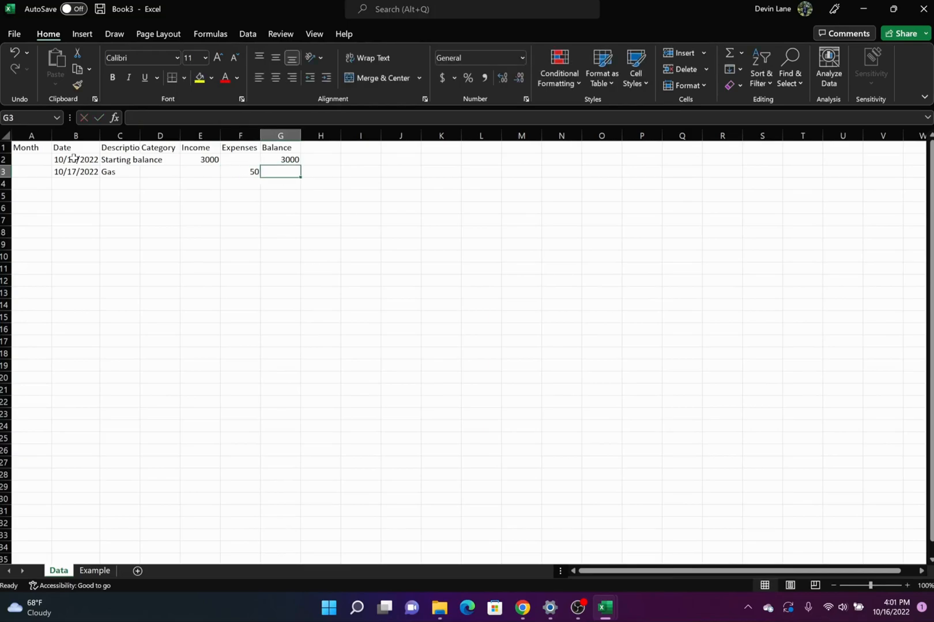
# Calculate the running balance in G3 as the previous balance plus income minus expenses, using =G2+E3-F3
pyautogui.write('=')
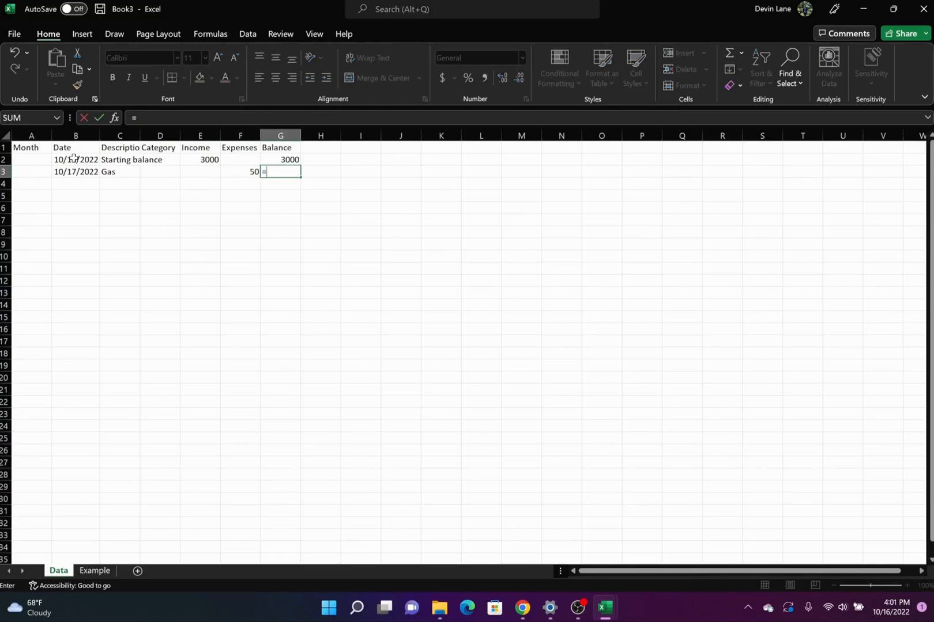
pyautogui.press('Up')
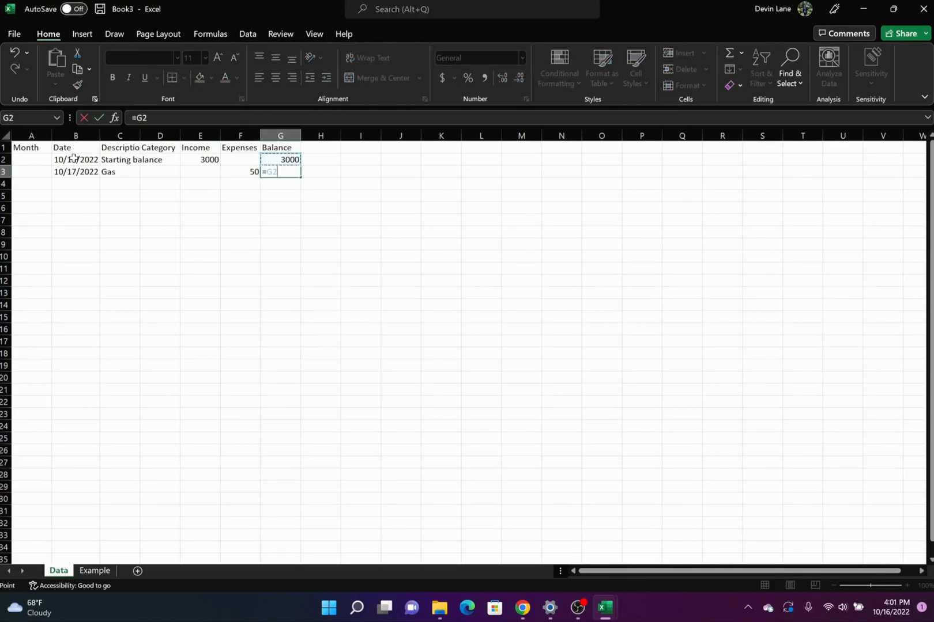
pyautogui.write('+')
pyautogui.press('Left')
pyautogui.press('Left')
pyautogui.write('-')
pyautogui.press('Left')
pyautogui.press('Return')
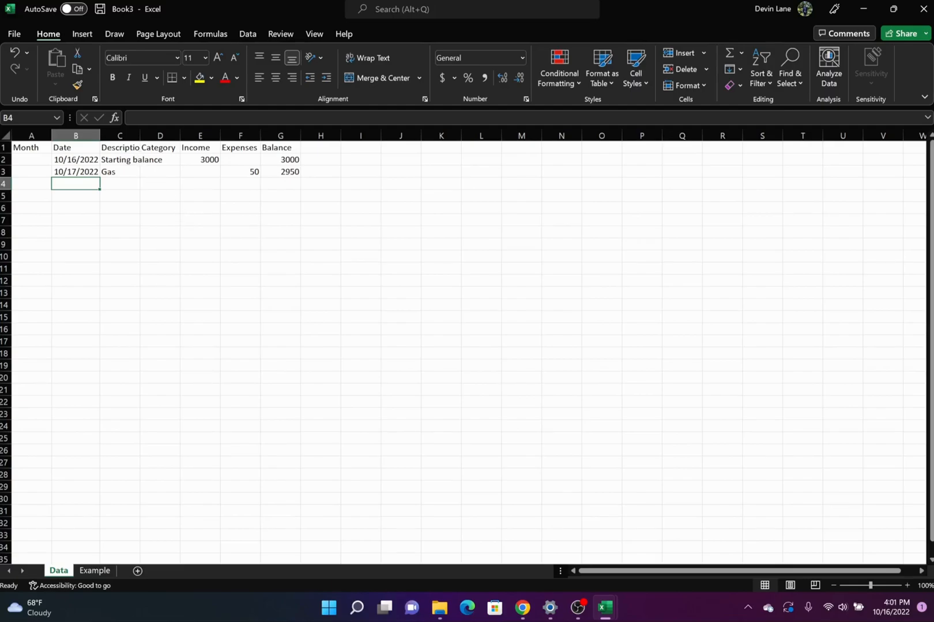
# Autofit the Description column and convert the range A1:G3 into a table with headers
pyautogui.doubleClick(140, 136)
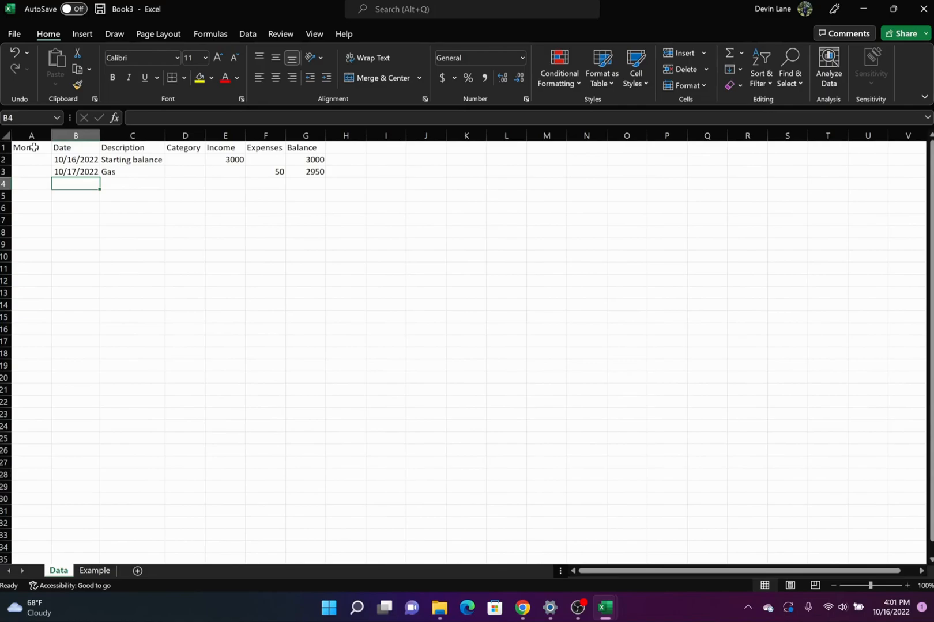
pyautogui.moveTo(33, 148); pyautogui.dragTo(298, 172)
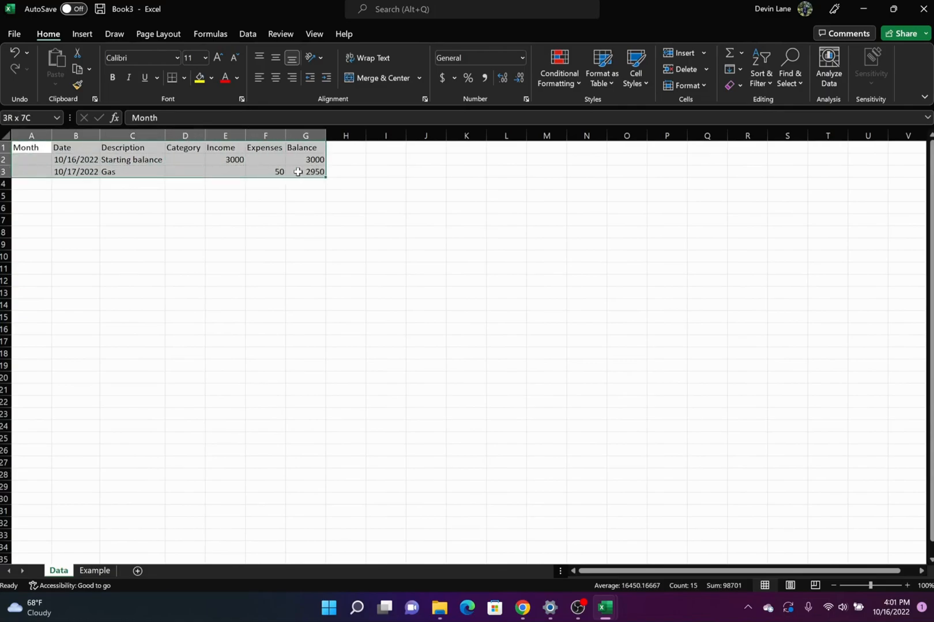
pyautogui.click(90, 33)
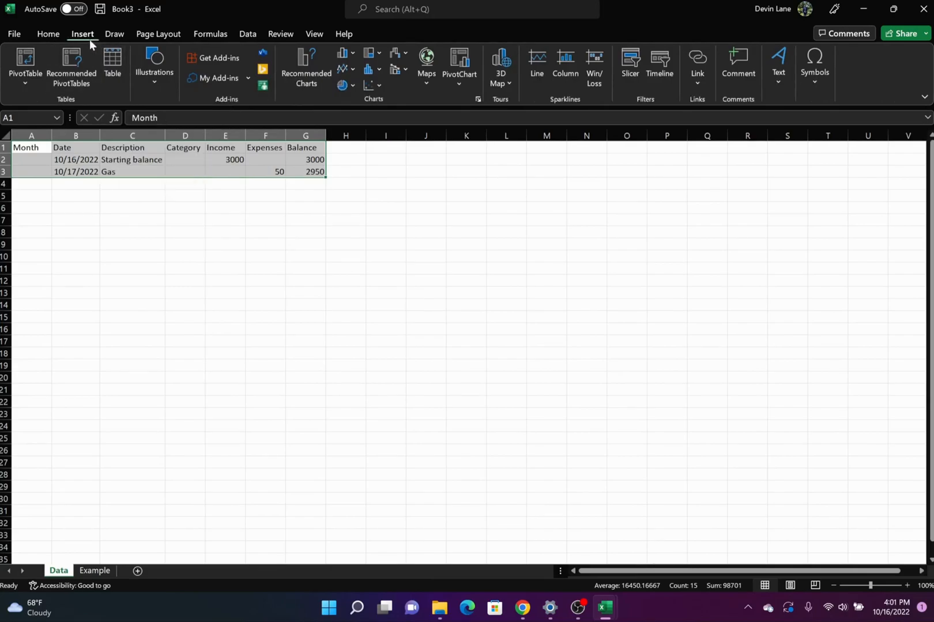
pyautogui.click(114, 65)
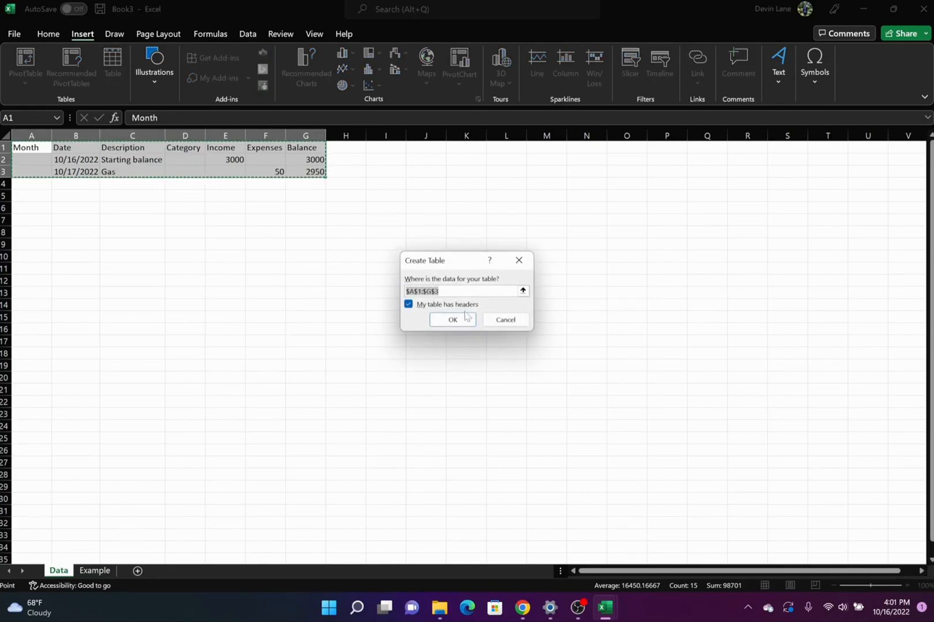
pyautogui.click(438, 323)
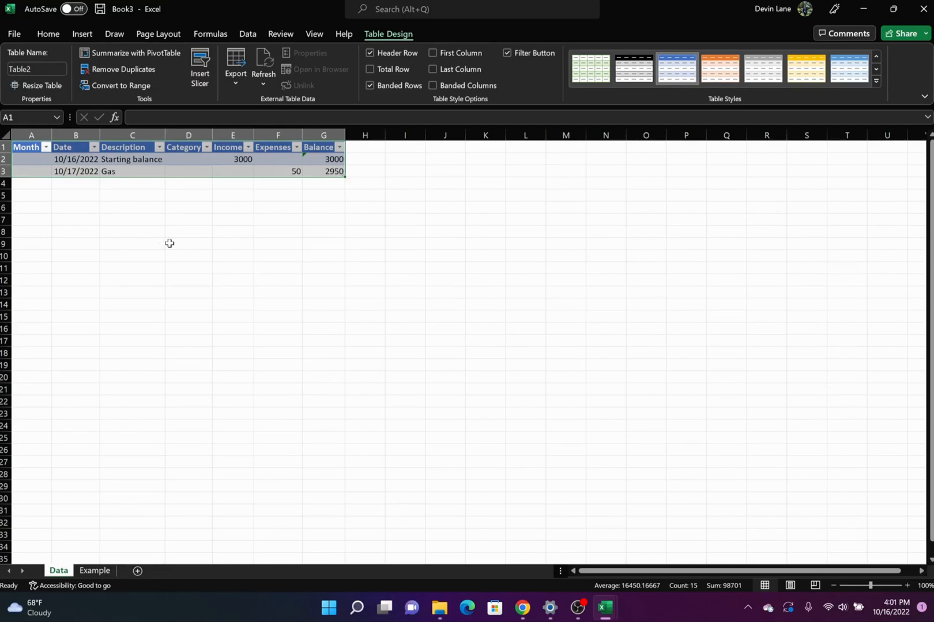
pyautogui.click(132, 196)
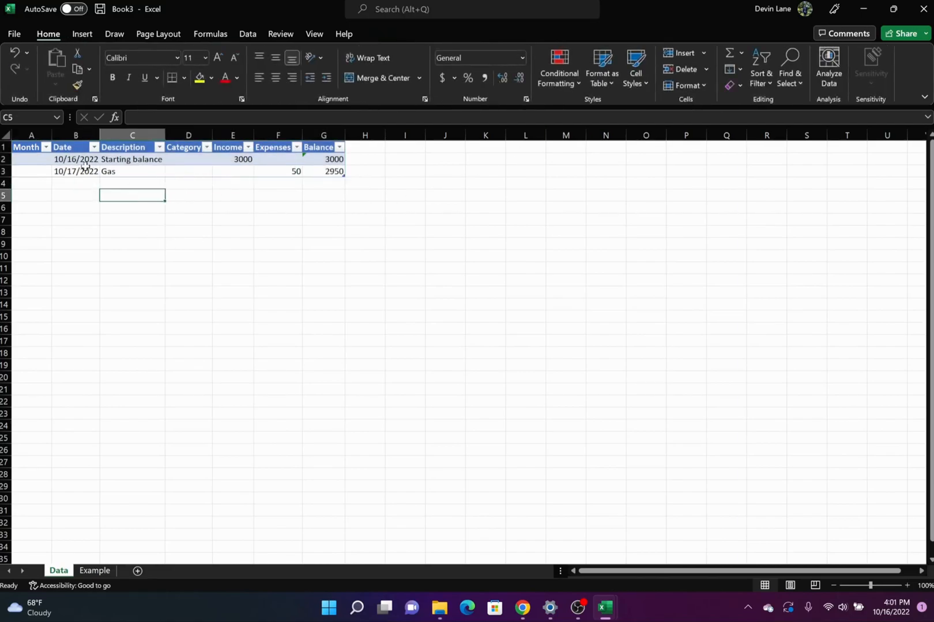
pyautogui.click(42, 159)
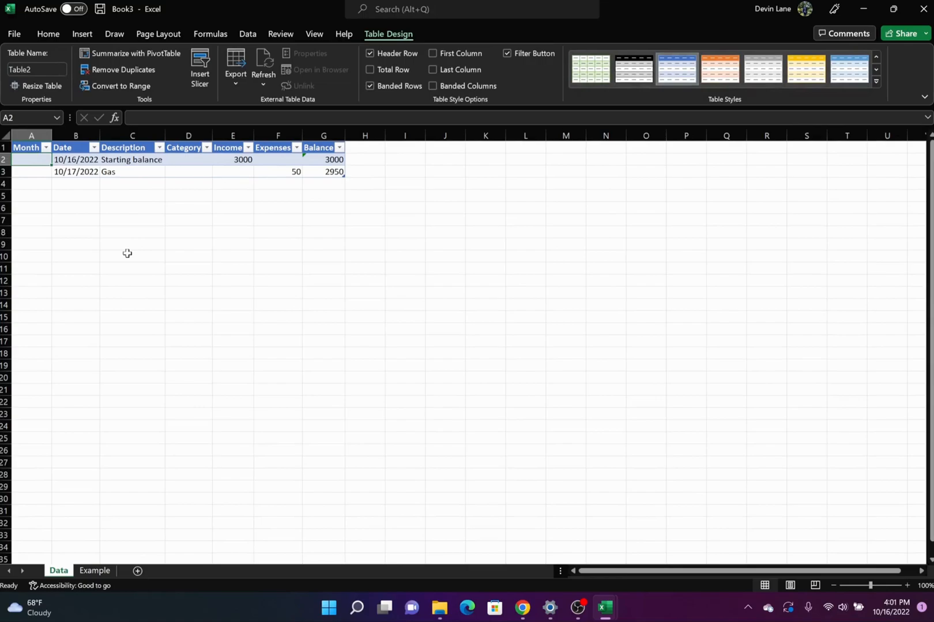
pyautogui.write('=text(')
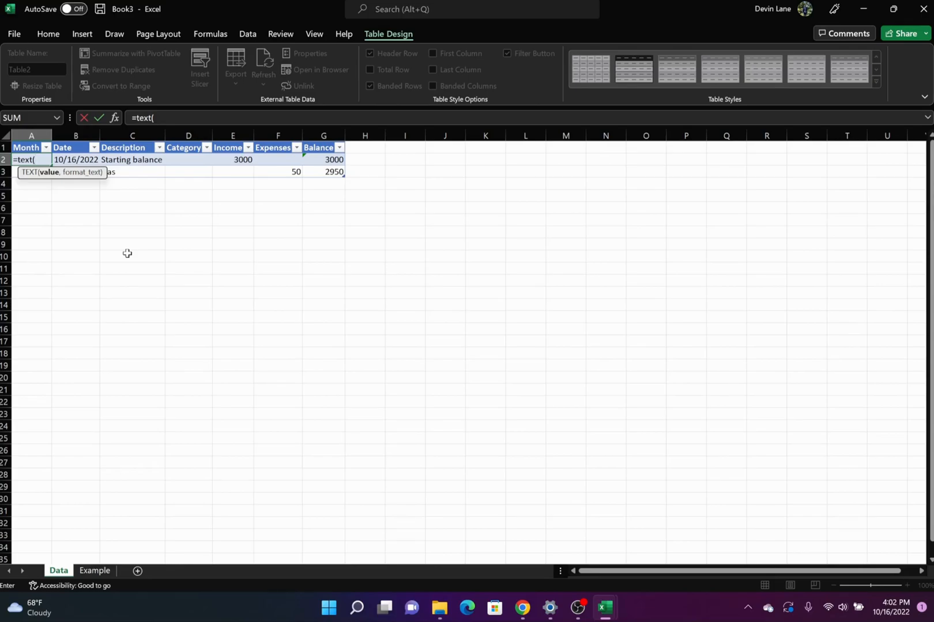
pyautogui.press('Right')
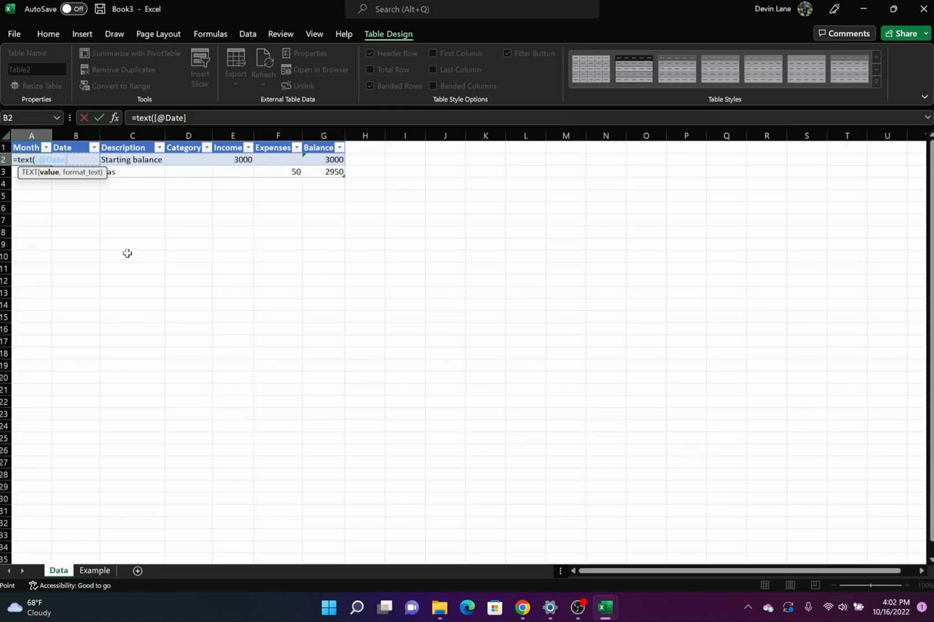
pyautogui.write(',"MMM')
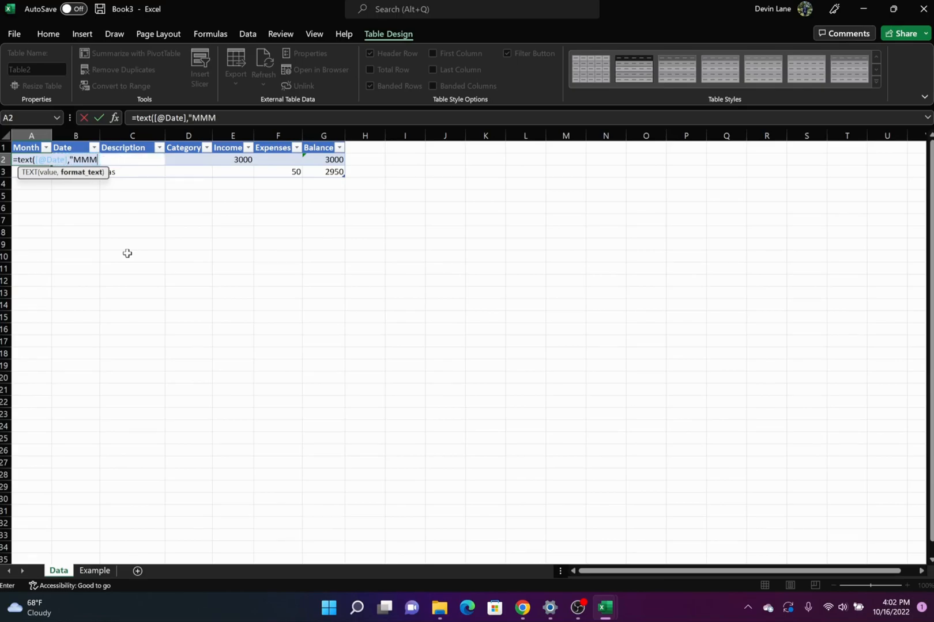
pyautogui.write('M"')
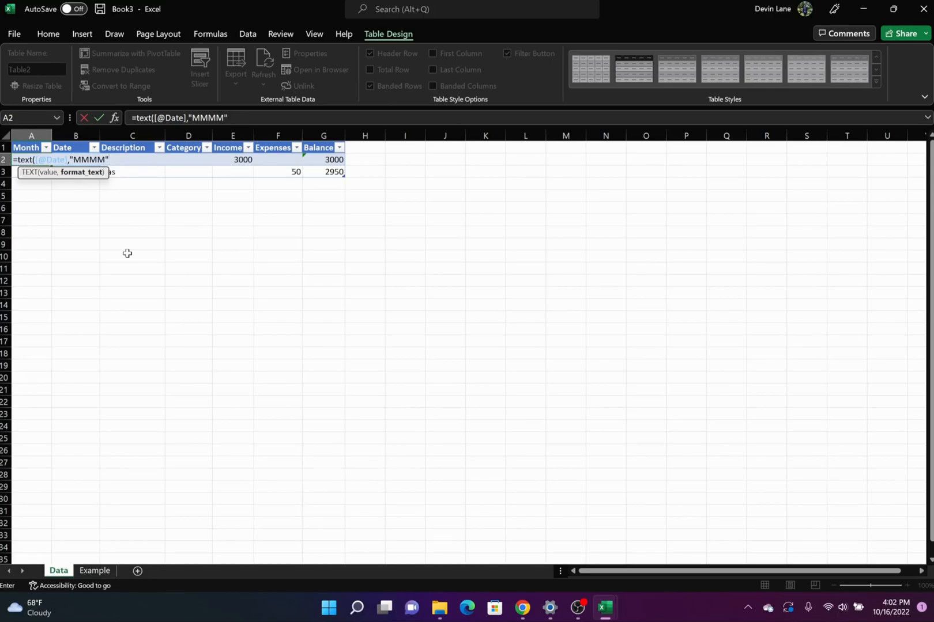
pyautogui.write(')')
pyautogui.press('Return')
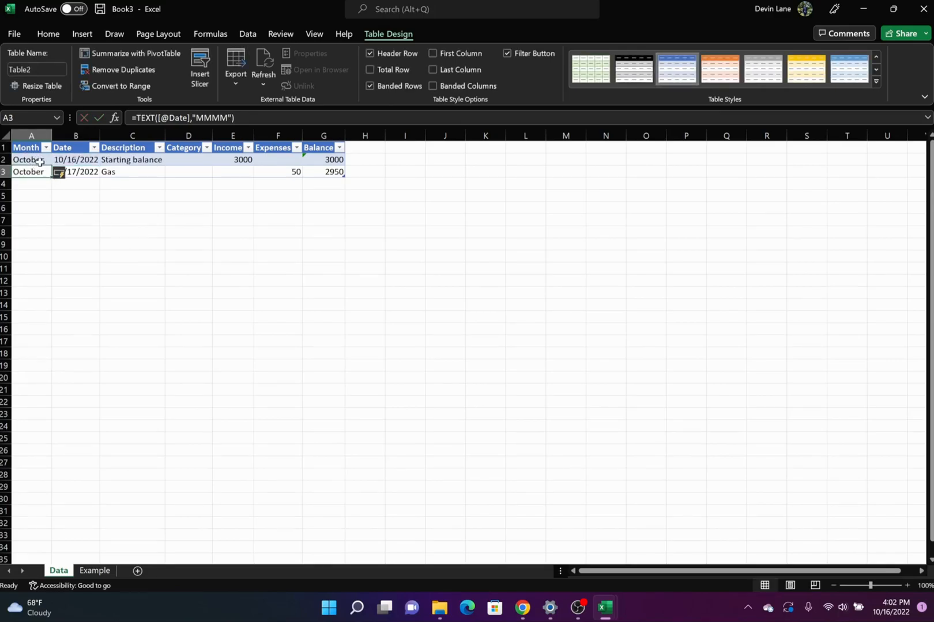
# Test the table's automatic row expansion by entering 11/01/2022 in B4, and remove that test entry
pyautogui.click(78, 181)
pyautogui.write('11/')
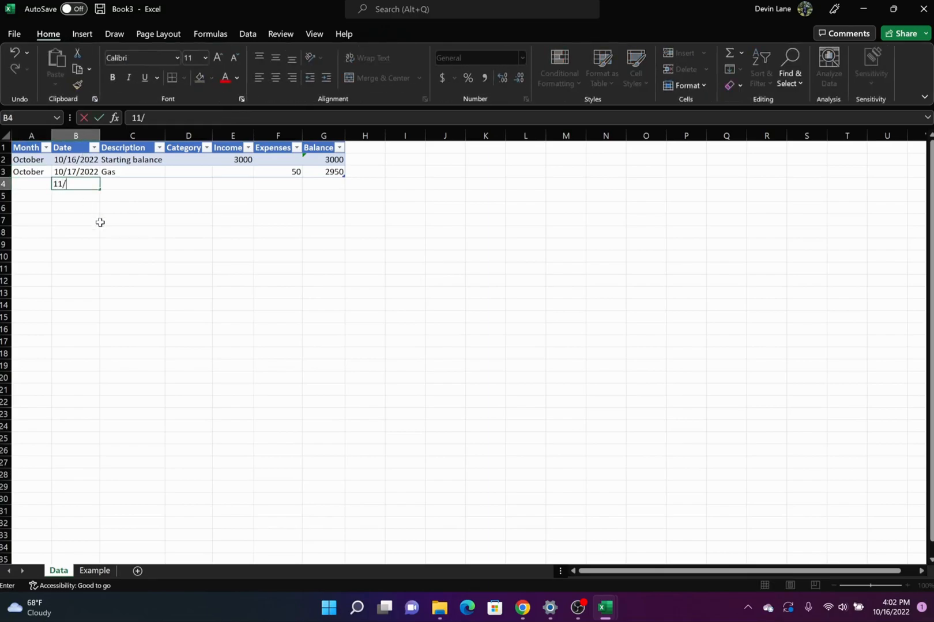
pyautogui.write('01/2022')
pyautogui.press('Left')
pyautogui.press('Right')
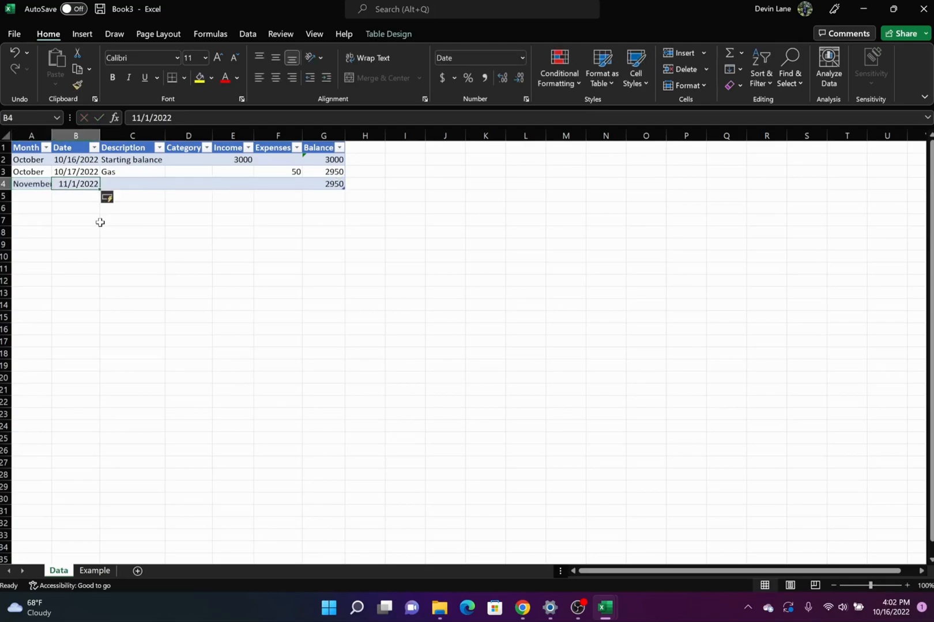
pyautogui.hotkey('ctrl', 'z')
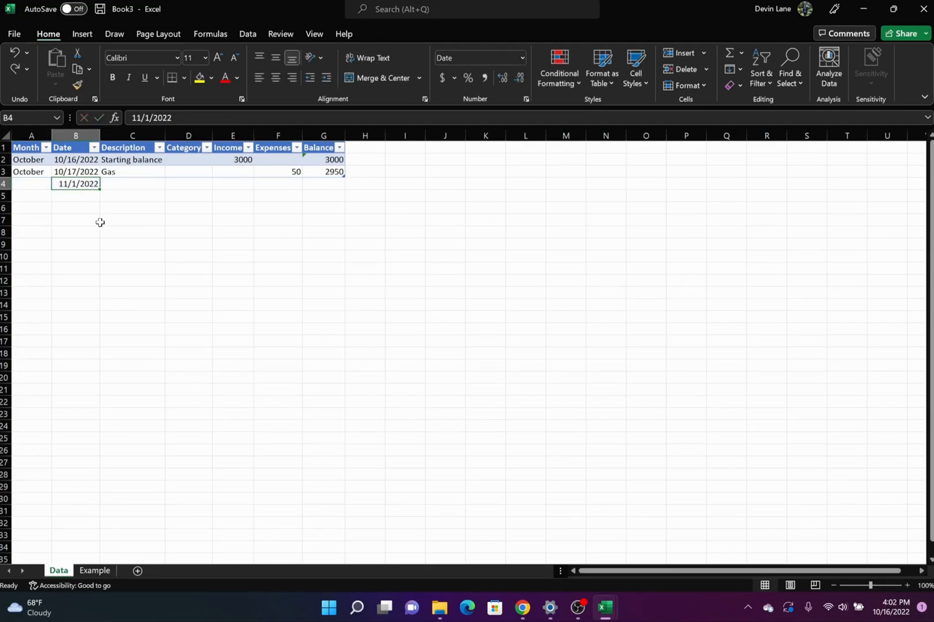
pyautogui.press('BackSpace')
pyautogui.click(221, 256)
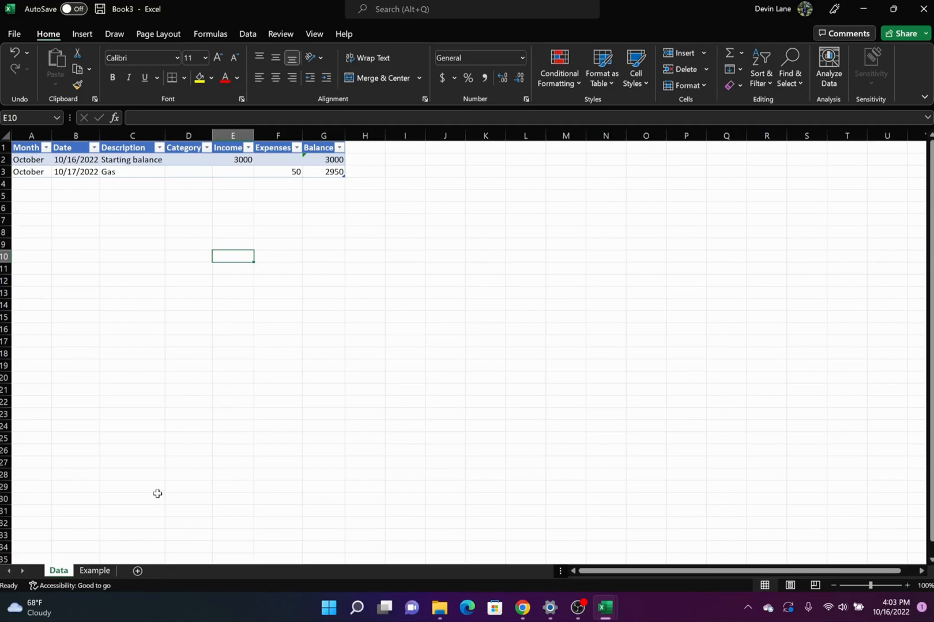
# Add a new worksheet after the Data sheet and name it Lists
pyautogui.click(138, 570)
pyautogui.write('Lists')
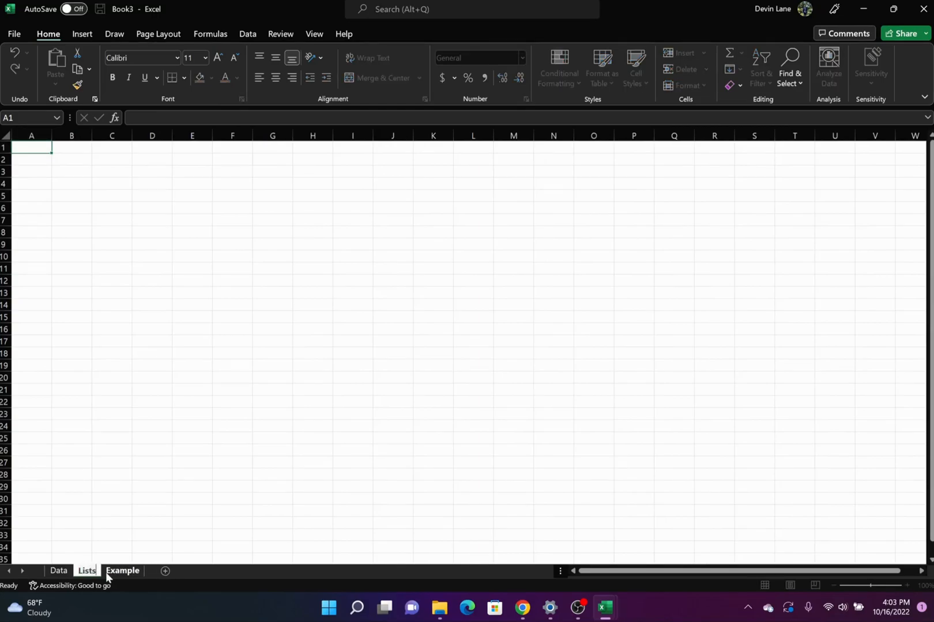
pyautogui.click(143, 536)
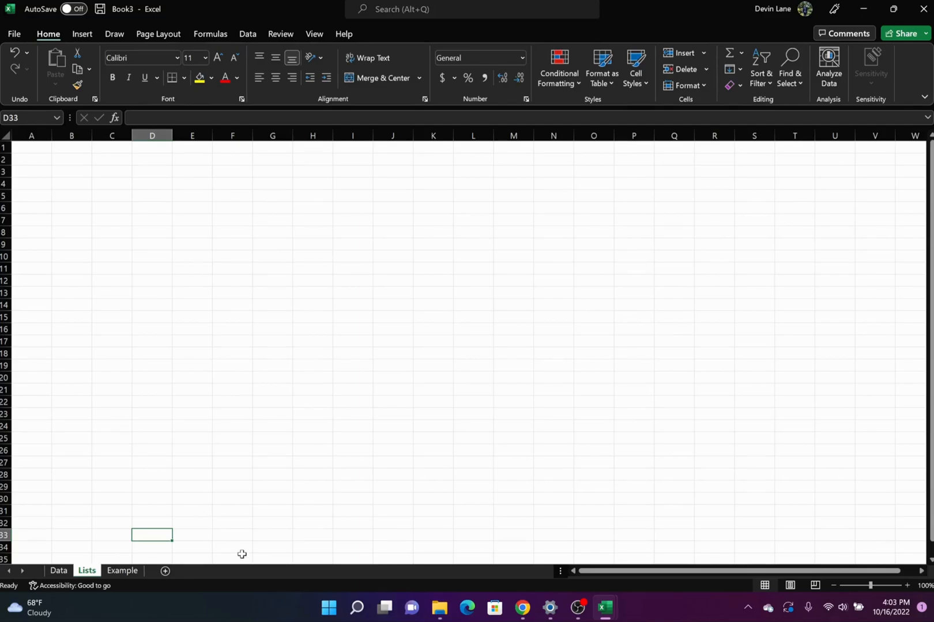
# Copy the entire Lists sheet of the Book1 workbook, with its categories and months, into Book3's Lists sheet starting at A1
pyautogui.moveTo(605, 608)
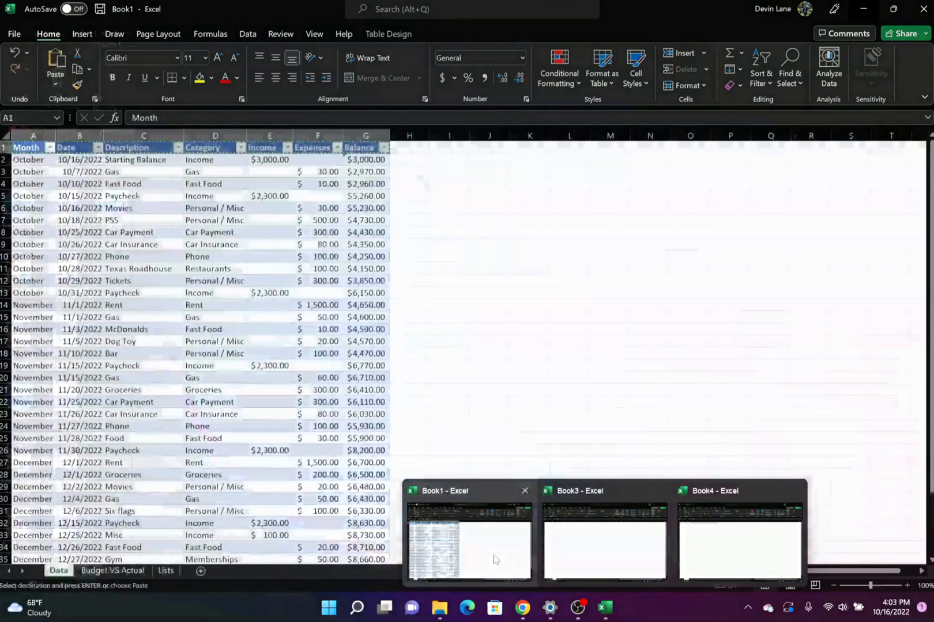
pyautogui.click(494, 554)
pyautogui.click(166, 571)
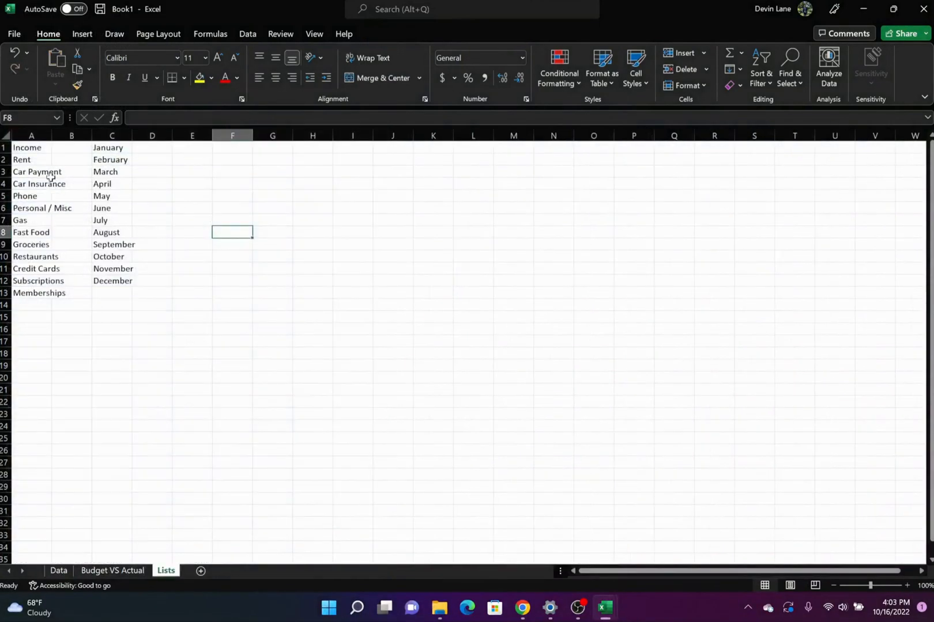
pyautogui.moveTo(34, 147); pyautogui.dragTo(51, 295)
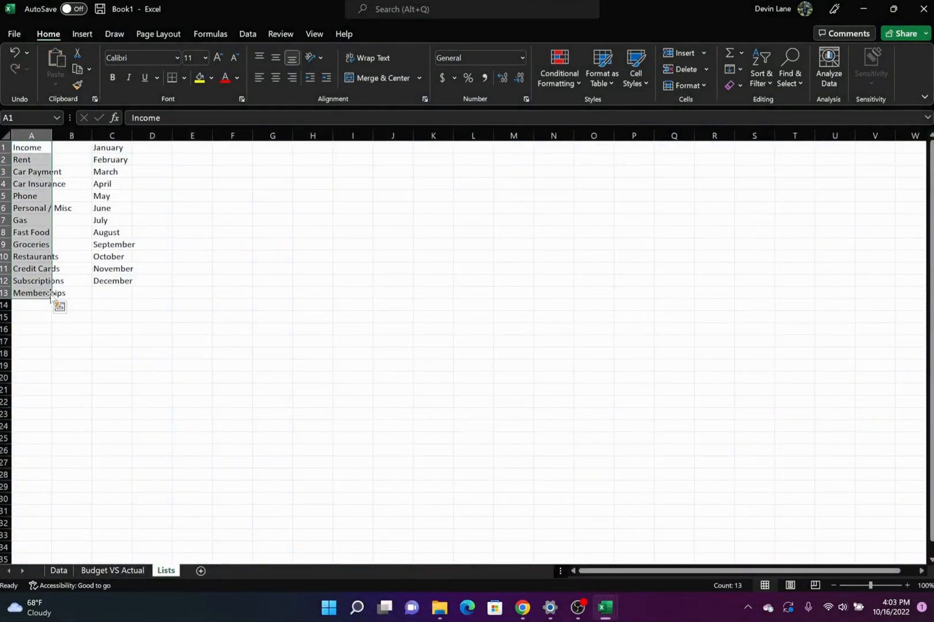
pyautogui.click(5, 135)
pyautogui.hotkey('ctrl', 'c')
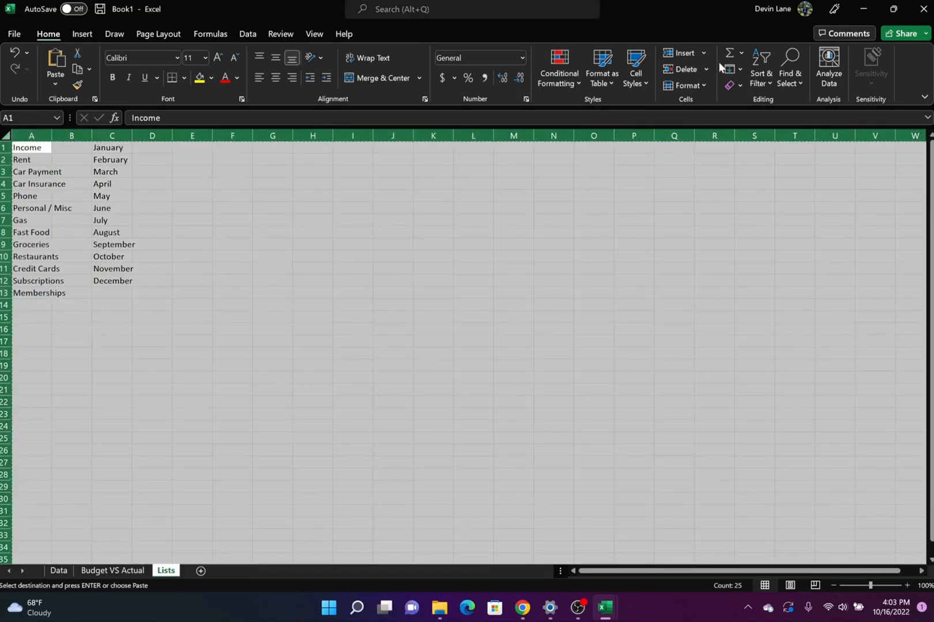
pyautogui.click(877, 8)
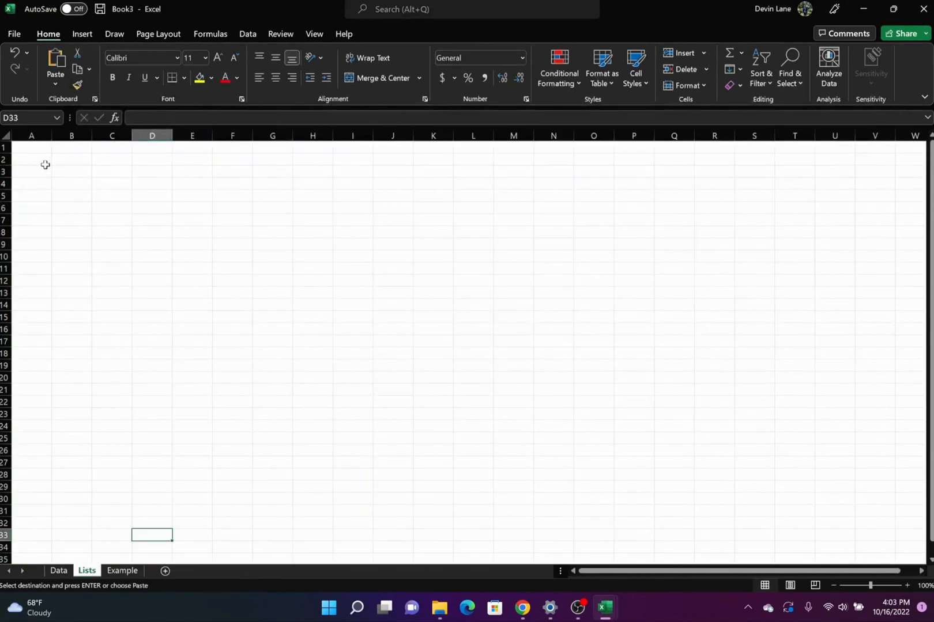
pyautogui.click(33, 149)
pyautogui.hotkey('ctrl', 'v')
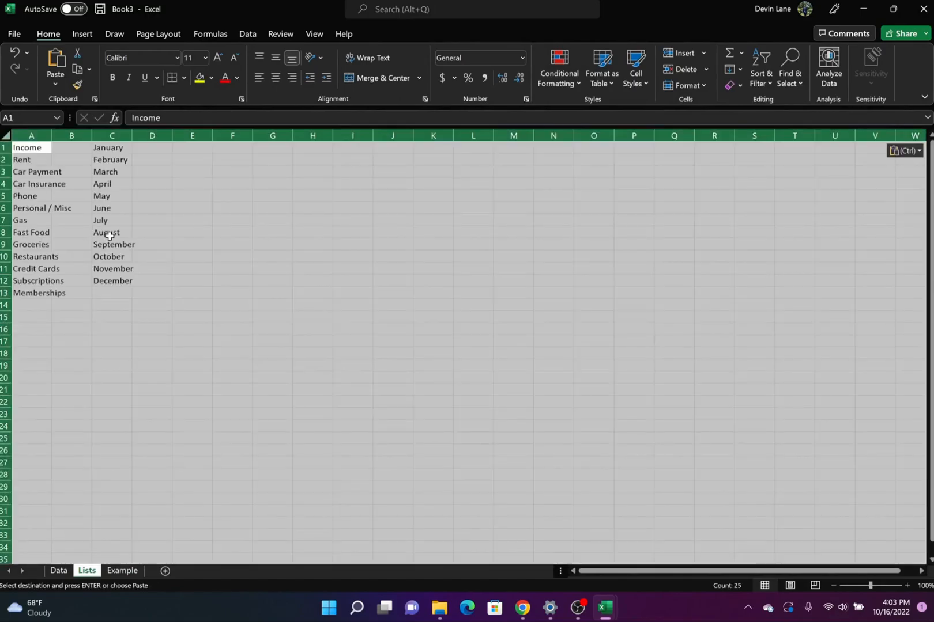
# Set up data validation for the Category column of the Data sheet, allowing only values from a list
pyautogui.click(60, 570)
pyautogui.click(187, 160)
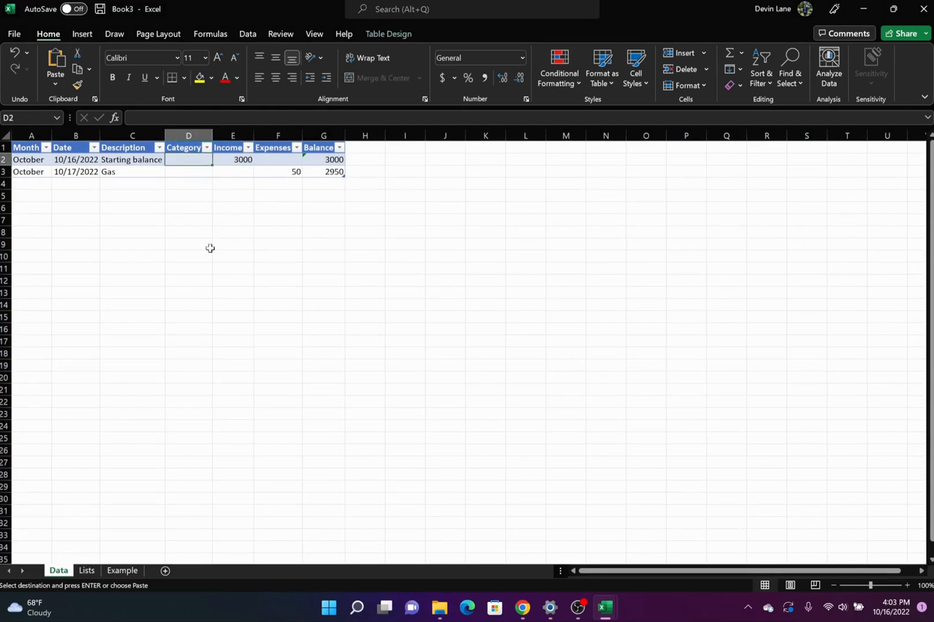
pyautogui.click(87, 571)
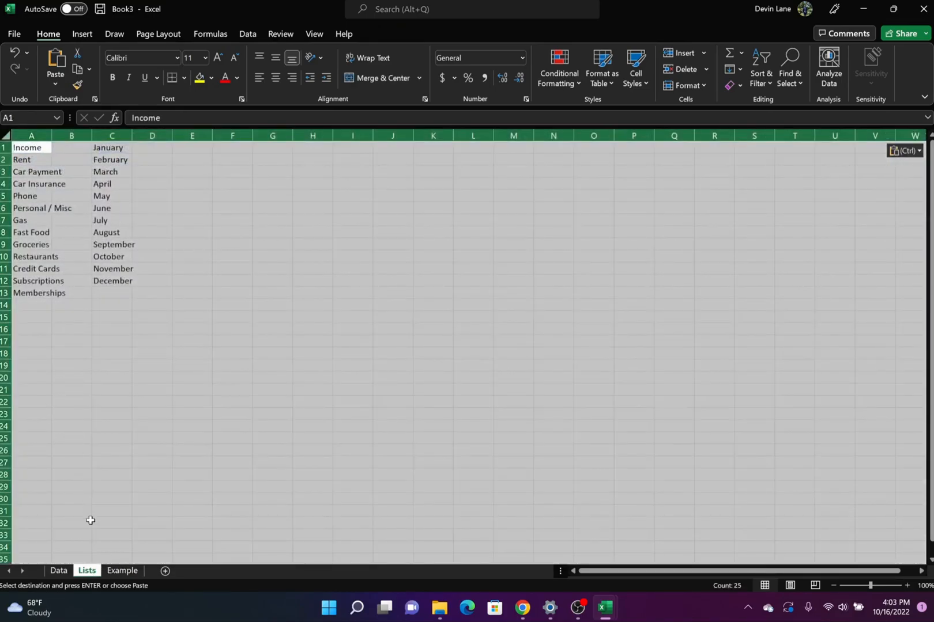
pyautogui.click(60, 572)
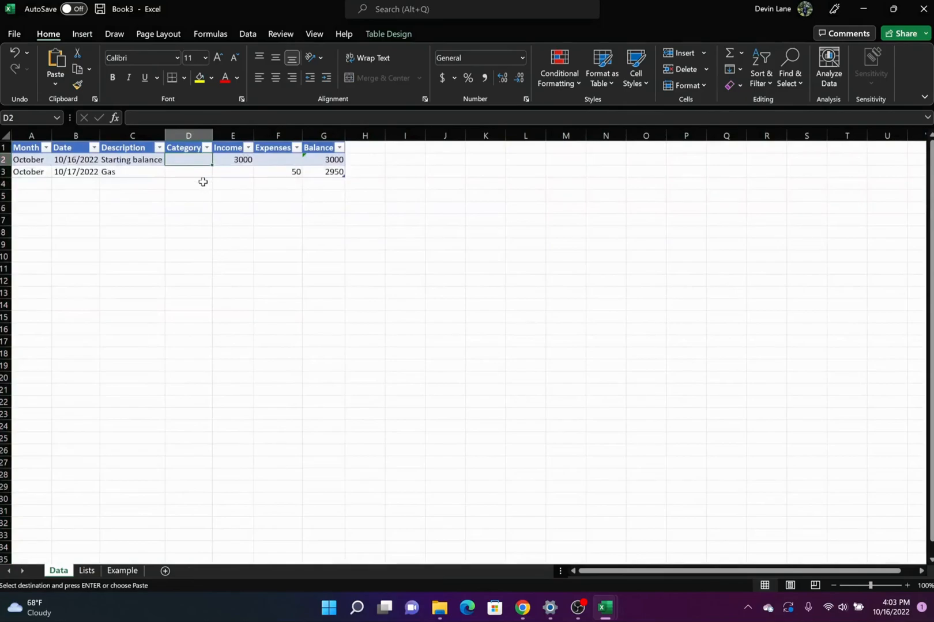
pyautogui.click(198, 134)
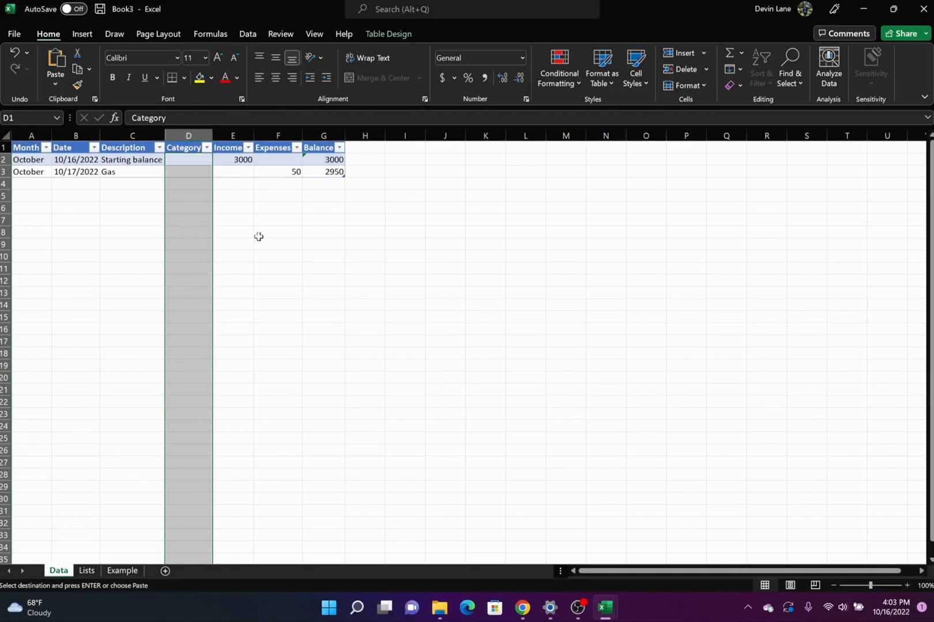
pyautogui.click(258, 37)
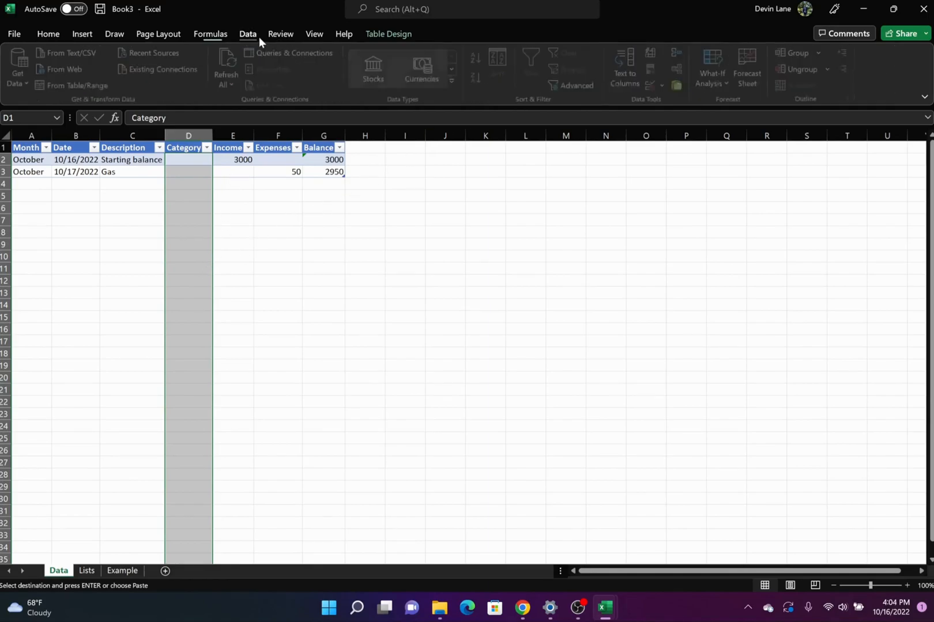
pyautogui.click(654, 87)
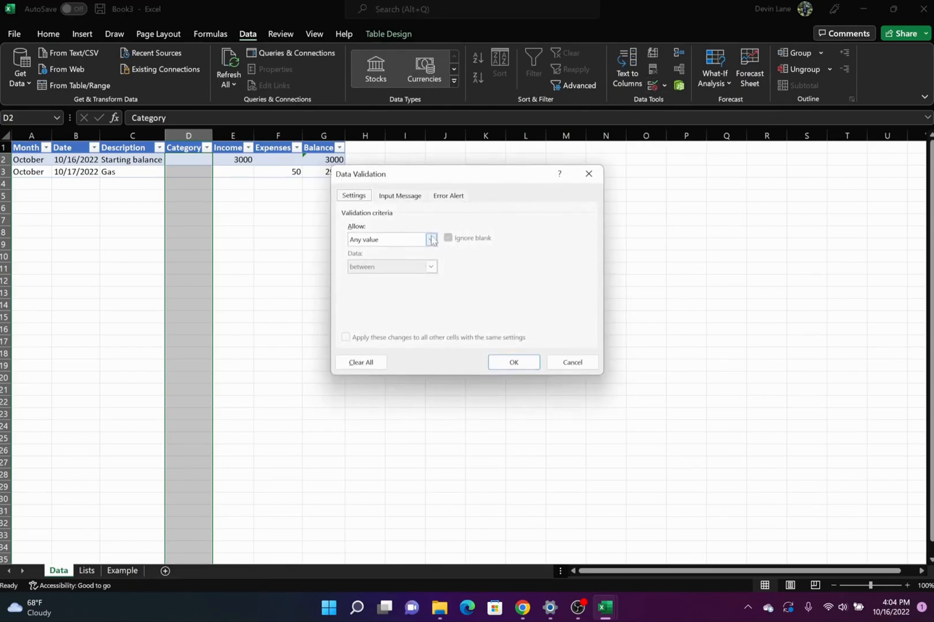
pyautogui.click(431, 240)
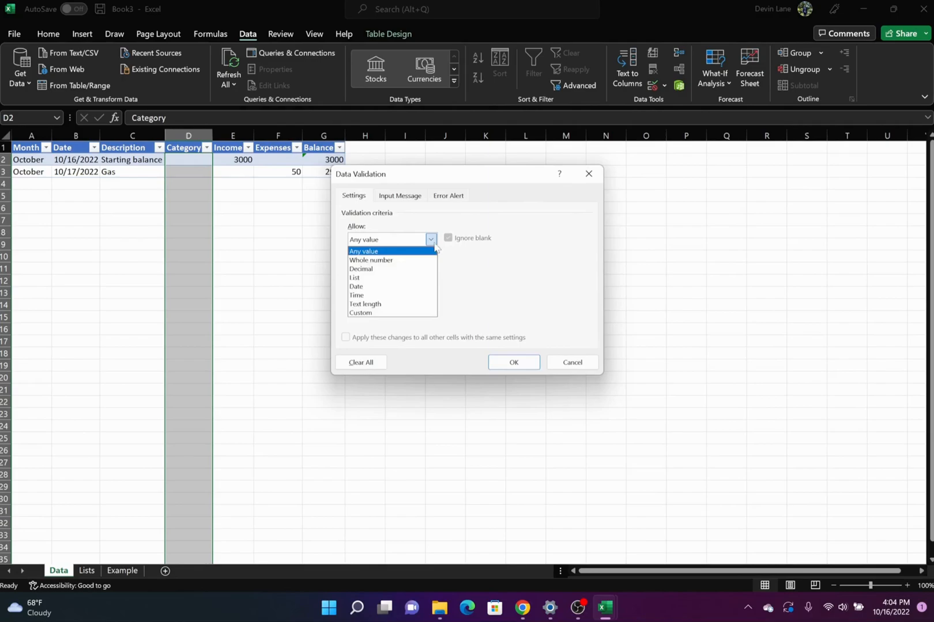
pyautogui.click(400, 279)
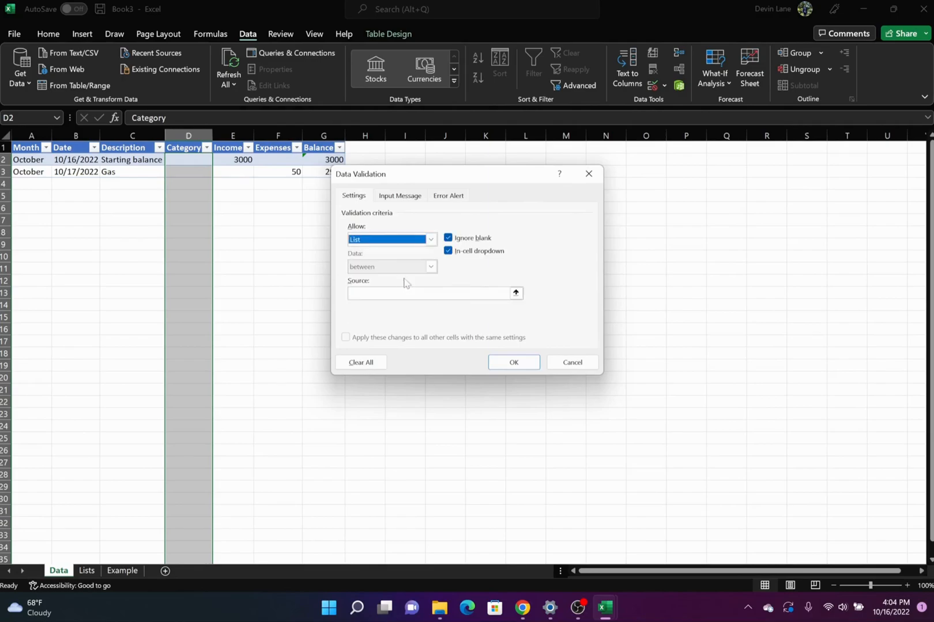
# Set the validation's source to =Lists!$A$1:$A$30 and apply the rule
pyautogui.click(517, 293)
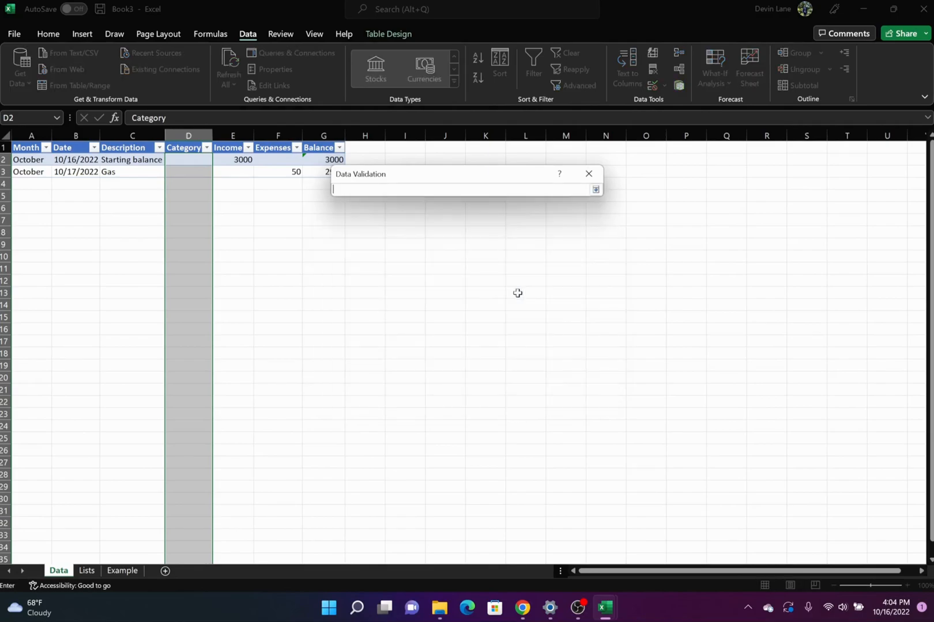
pyautogui.click(93, 571)
pyautogui.moveTo(33, 148); pyautogui.dragTo(39, 287)
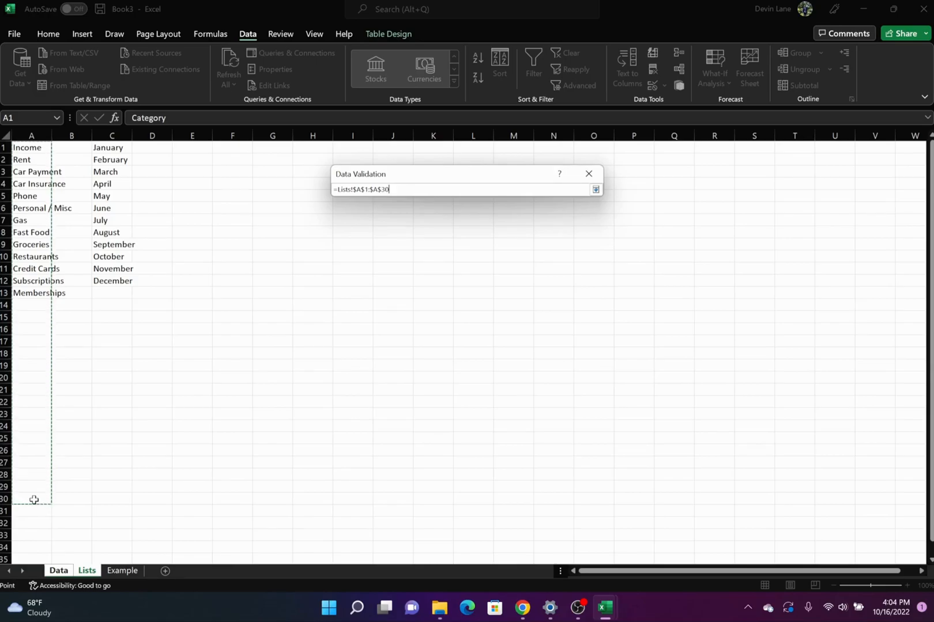
pyautogui.press('Return')
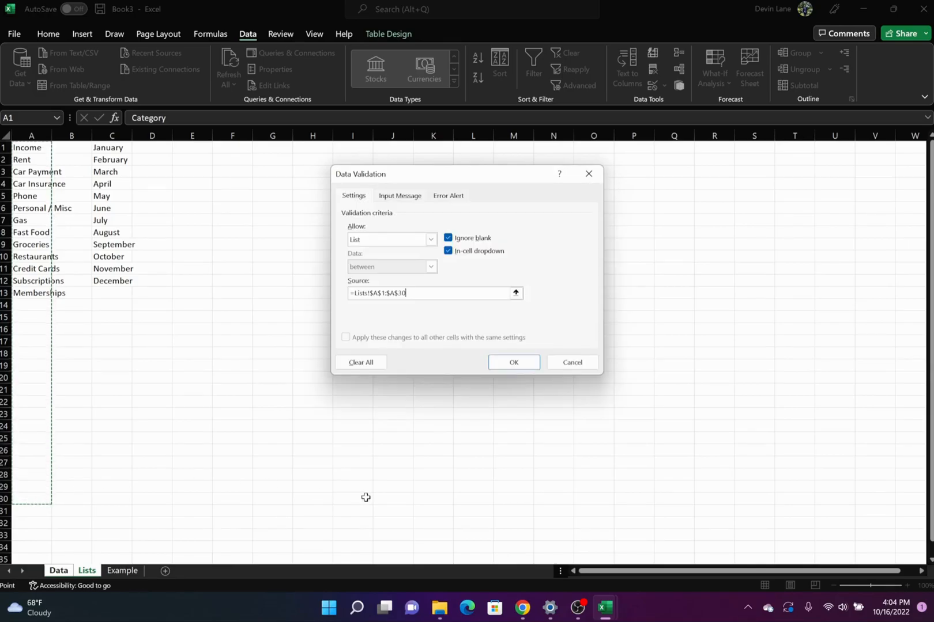
pyautogui.click(513, 362)
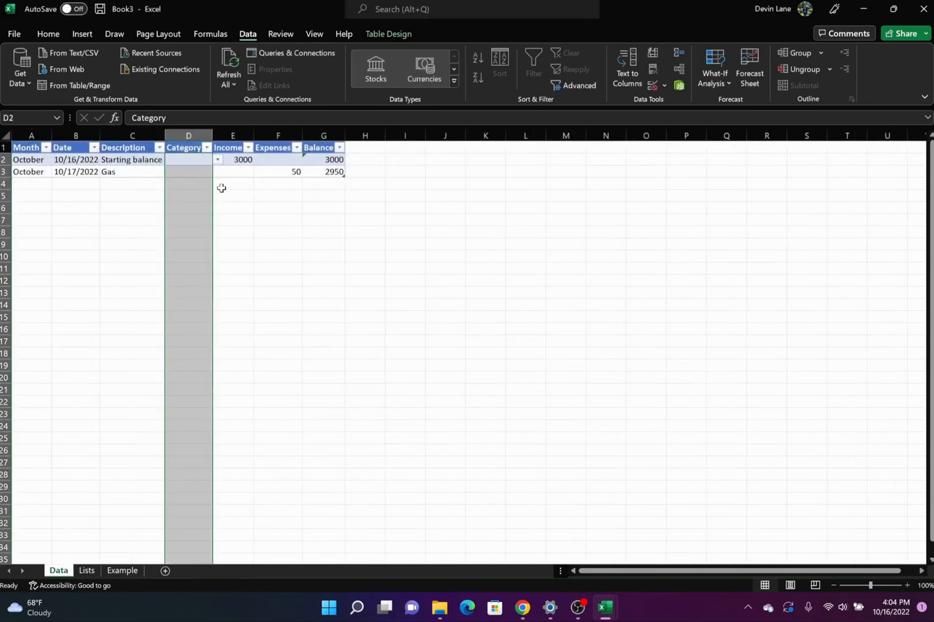
# Assign the category Income to the starting balance in D2 and Gas to the gas entry in D3
pyautogui.click(217, 159)
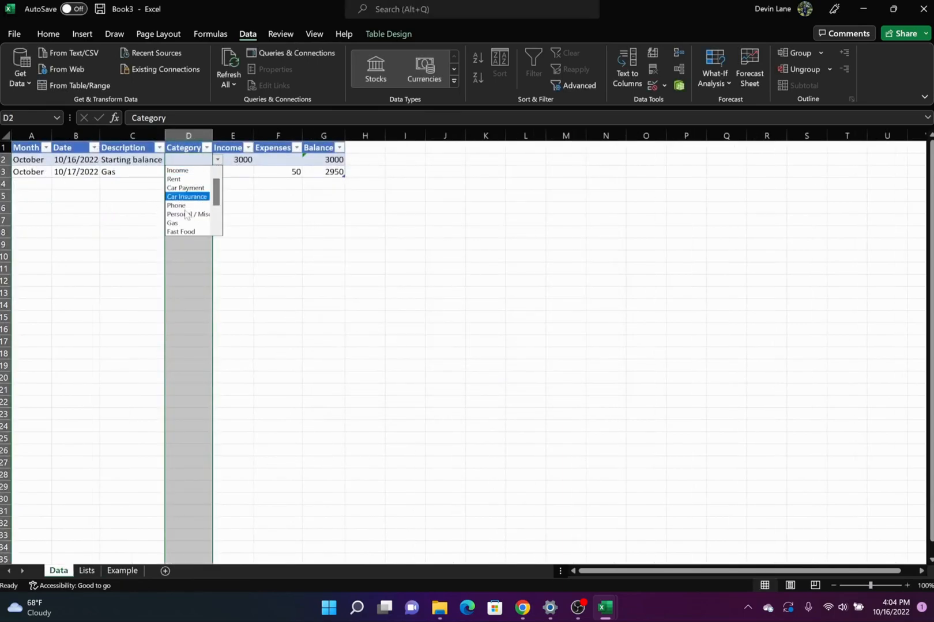
pyautogui.click(184, 170)
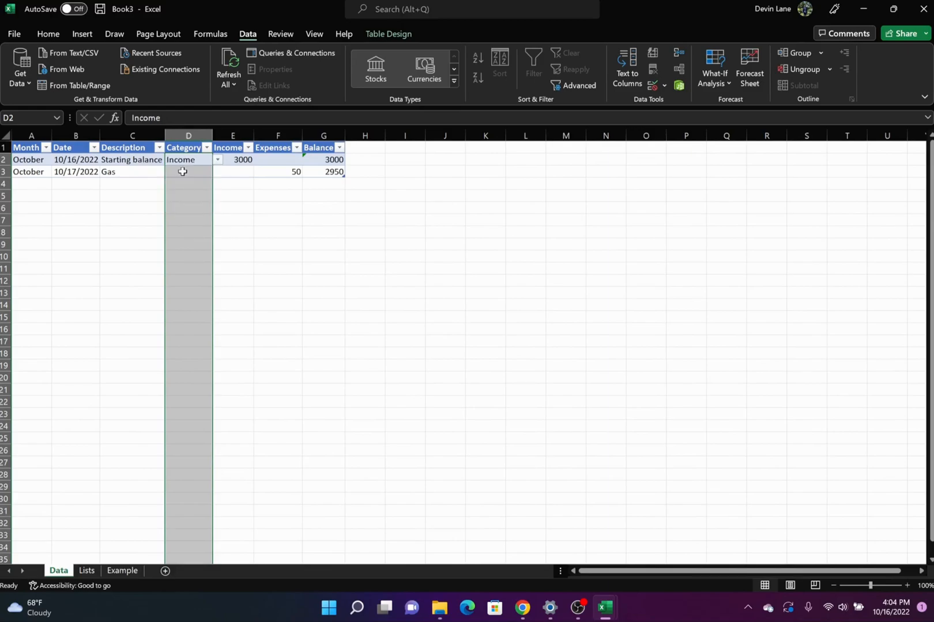
pyautogui.click(189, 178)
pyautogui.click(217, 171)
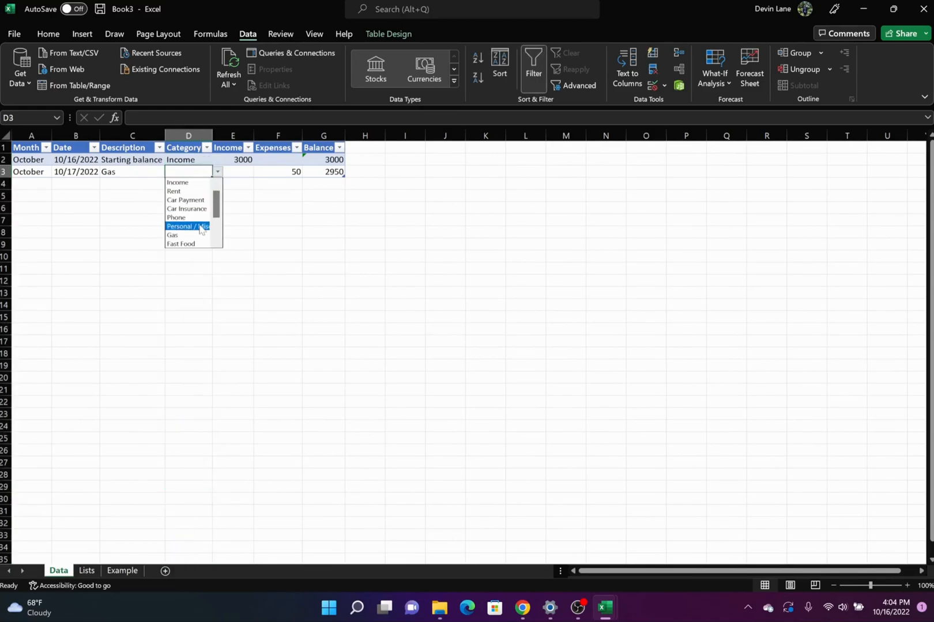
pyautogui.click(191, 236)
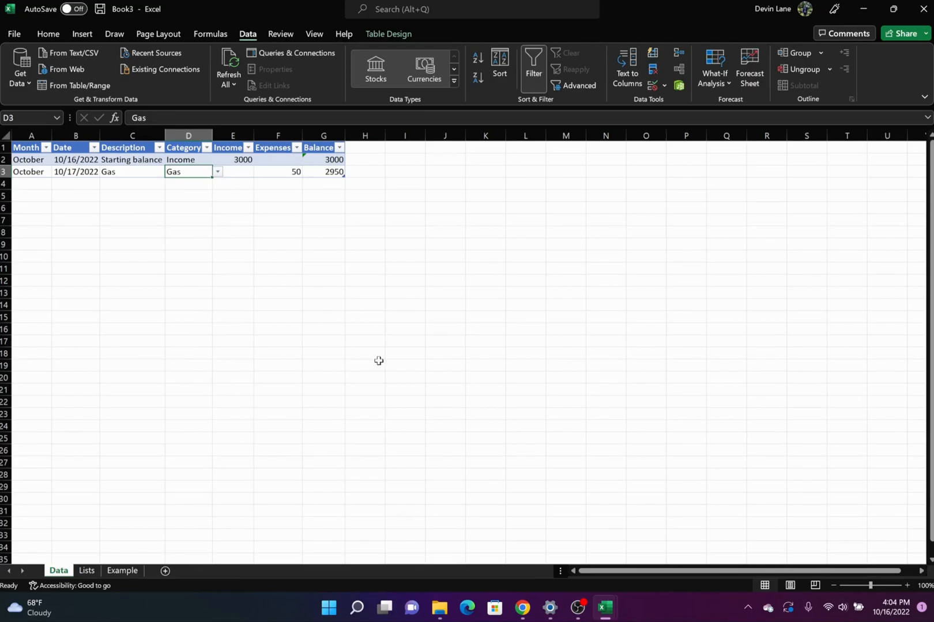
pyautogui.click(459, 541)
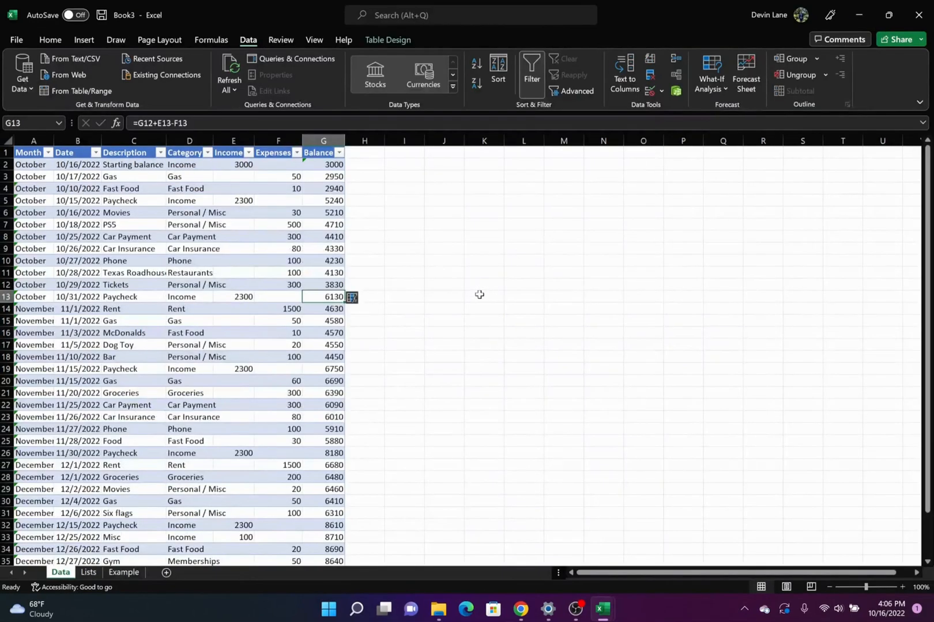
# Delete the Example sheet from the workbook
pyautogui.click(231, 406)
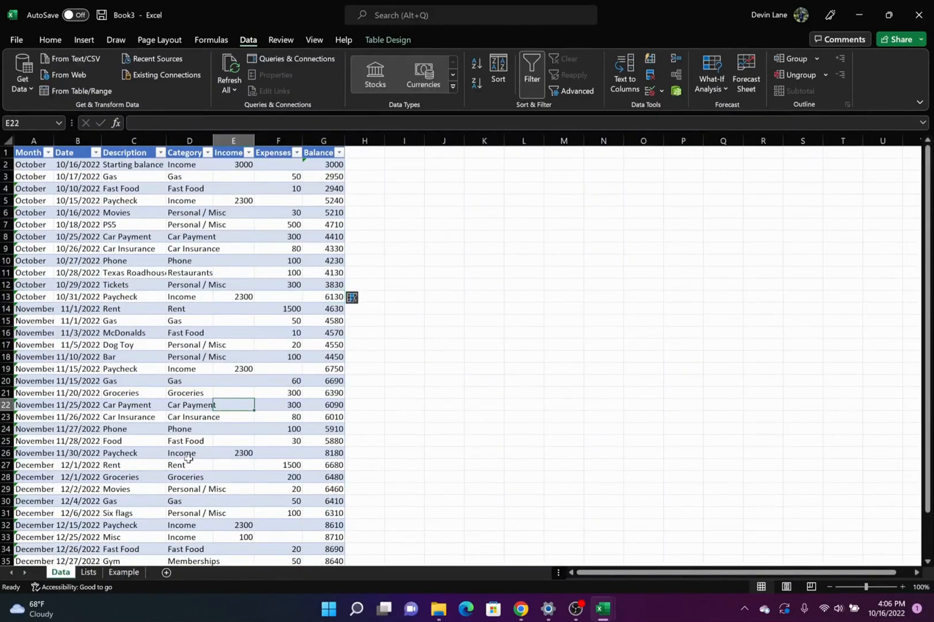
pyautogui.click(124, 572)
pyautogui.scroll(2, 164, 342)
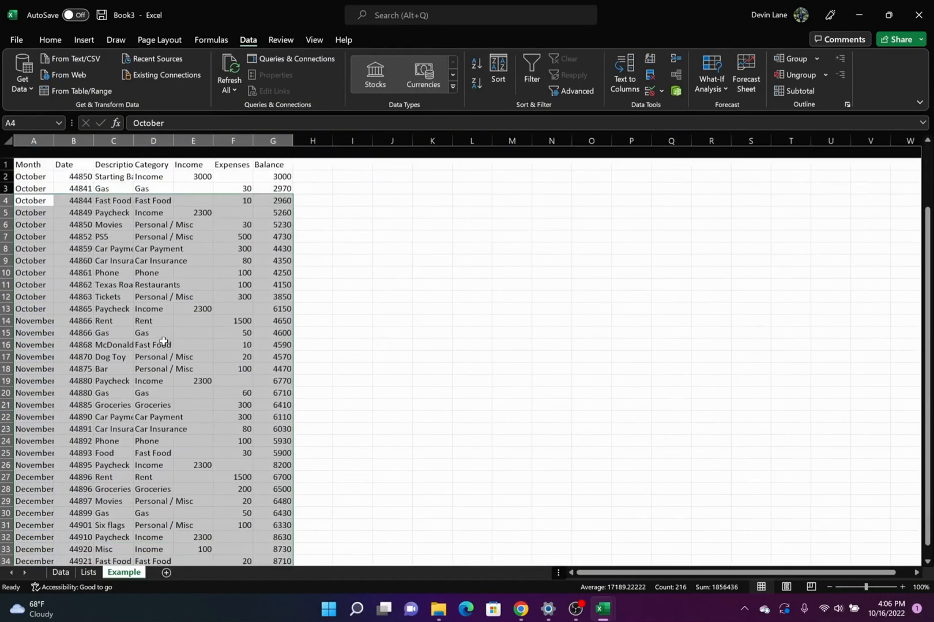
pyautogui.rightClick(131, 578)
pyautogui.click(169, 417)
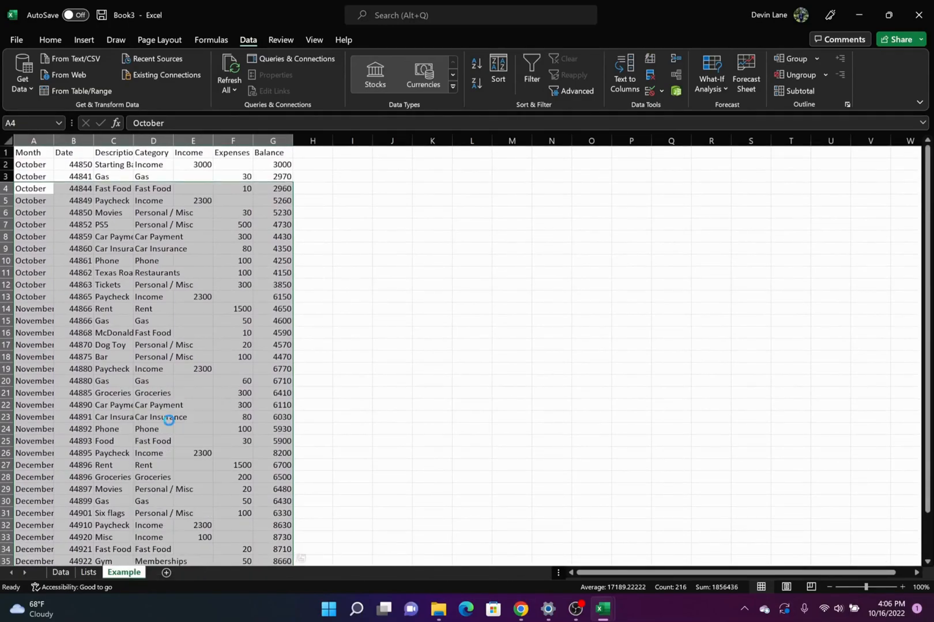
pyautogui.click(452, 339)
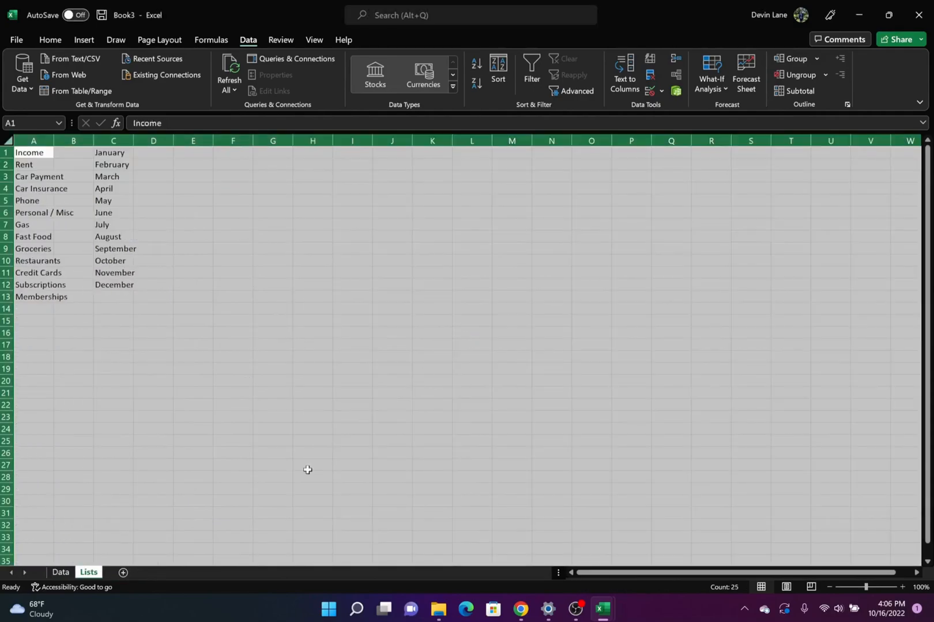
# Format the Income, Expenses and Balance columns of the Data sheet's table in the dollar Accounting format
pyautogui.click(60, 573)
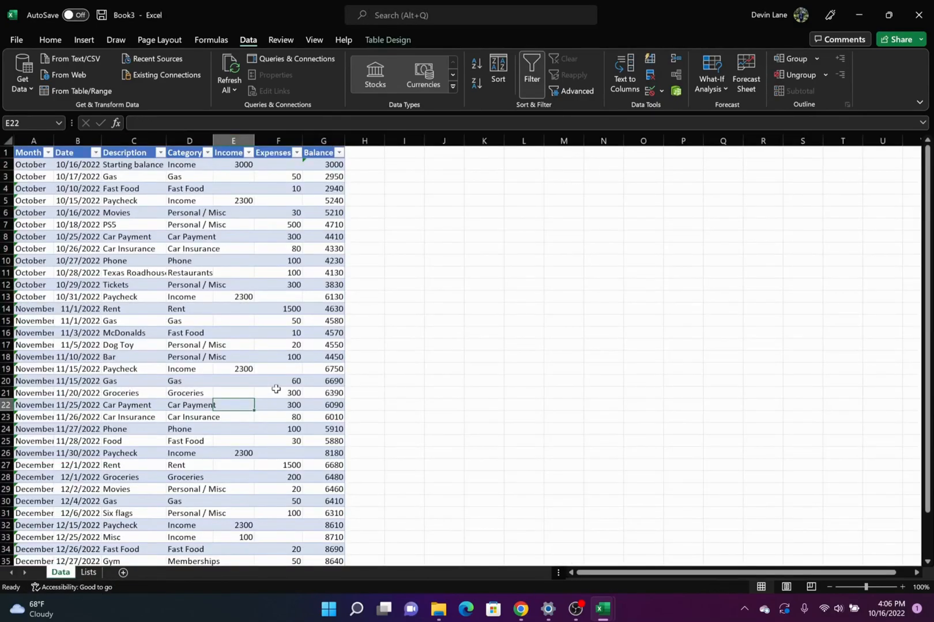
pyautogui.scroll(-3, 276, 389)
pyautogui.moveTo(244, 516); pyautogui.dragTo(325, 140)
pyautogui.click(228, 138)
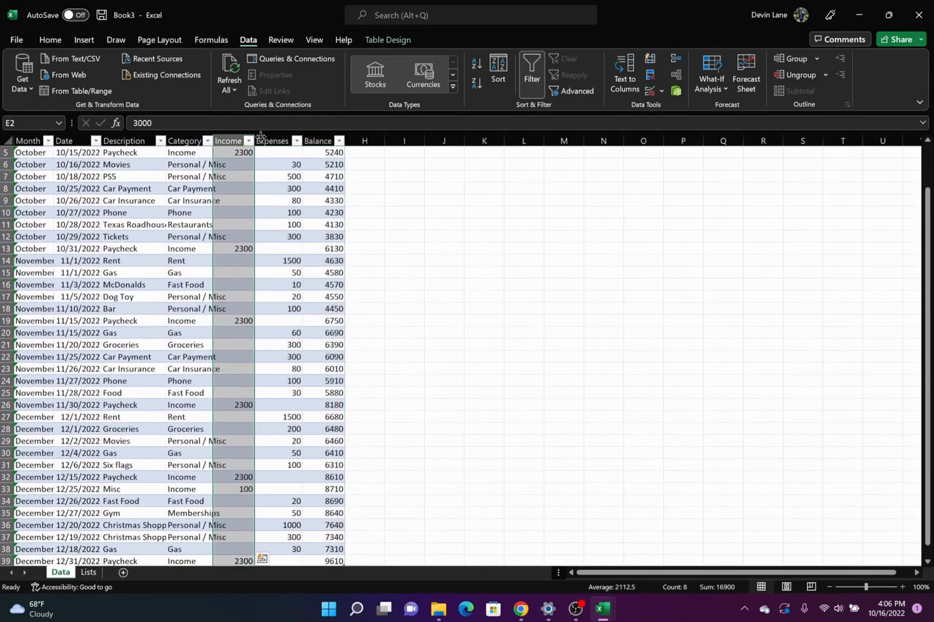
pyautogui.keyDown('shift'); pyautogui.click(324, 140); pyautogui.keyUp('shift')
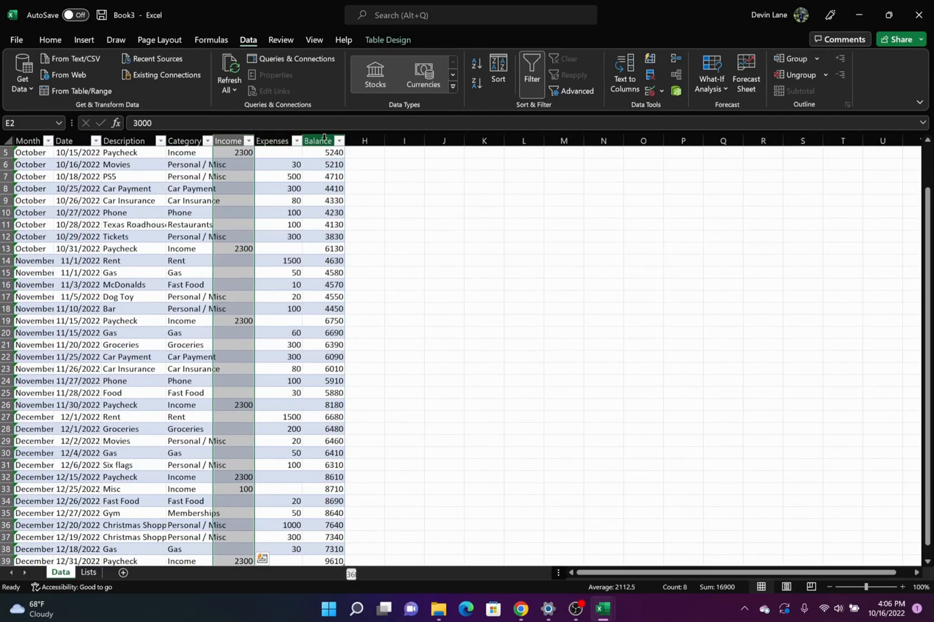
pyautogui.click(60, 39)
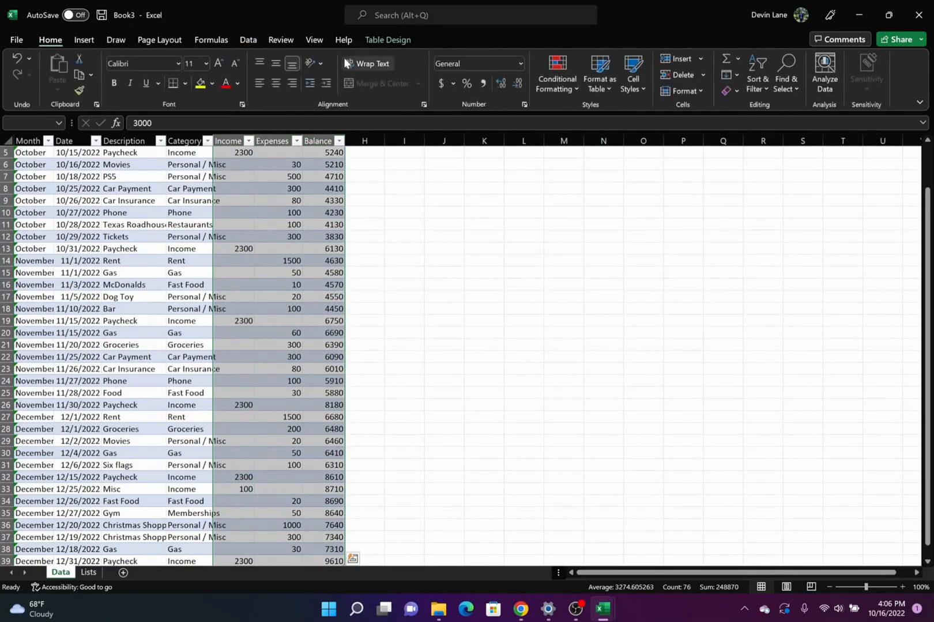
pyautogui.click(441, 85)
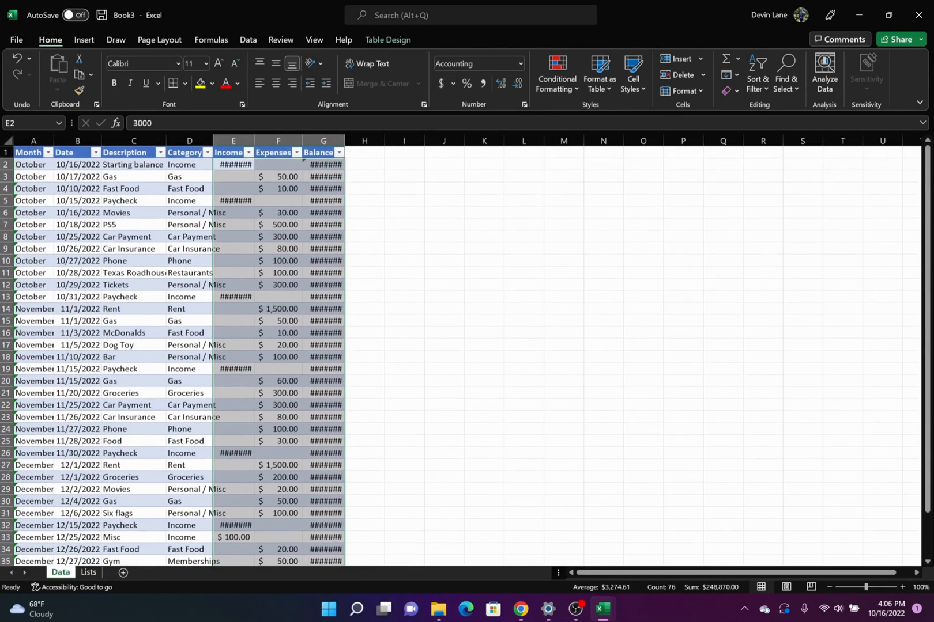
# Auto-fit the widths of all columns on the Data sheet to their contents
pyautogui.click(6, 140)
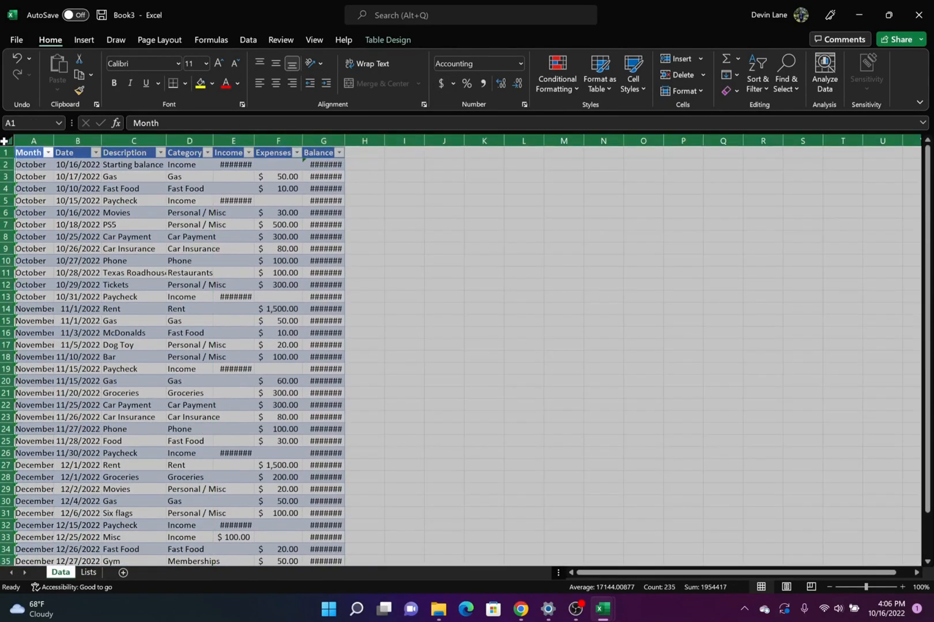
pyautogui.doubleClick(55, 139)
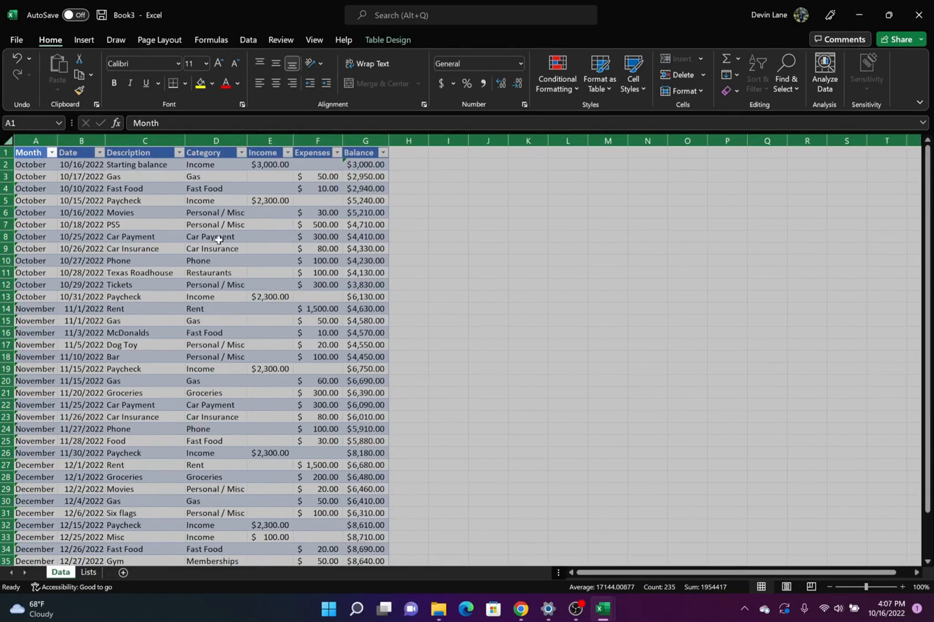
pyautogui.click(336, 402)
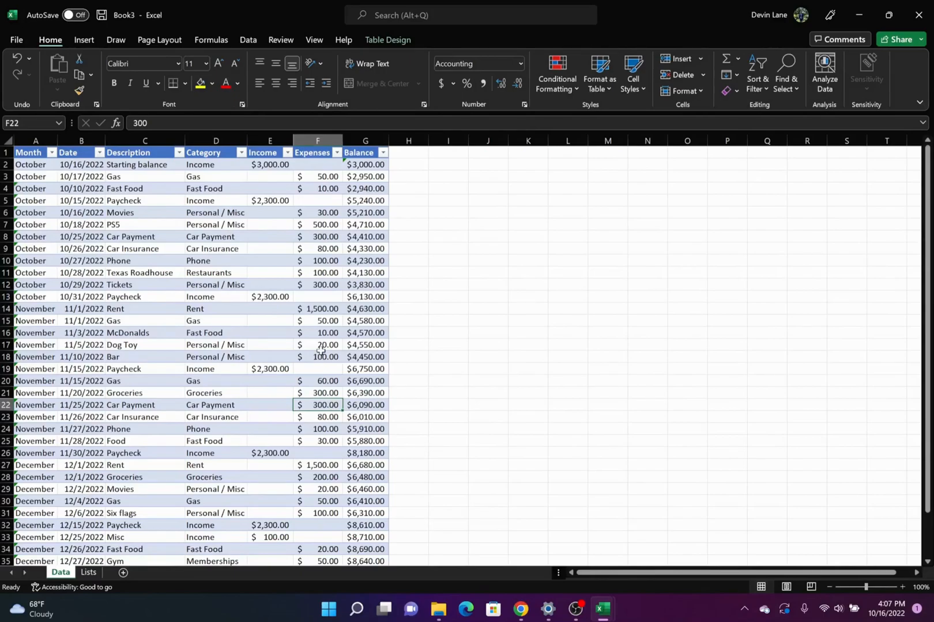
# Start a new transaction in row 40, directly below the table's last entry, with the date 12/1/2022
pyautogui.scroll(-4, 321, 351)
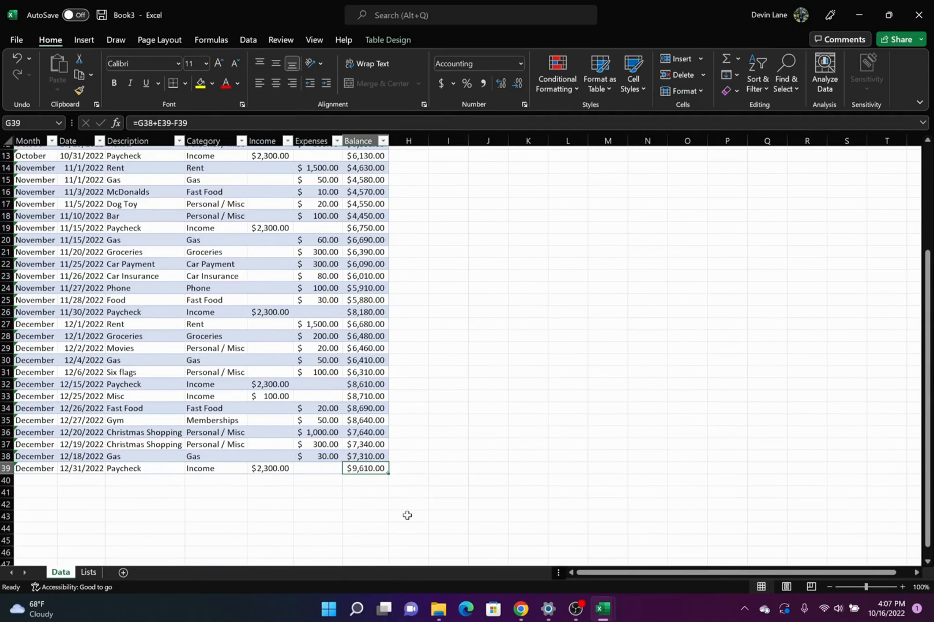
pyautogui.press('Down')
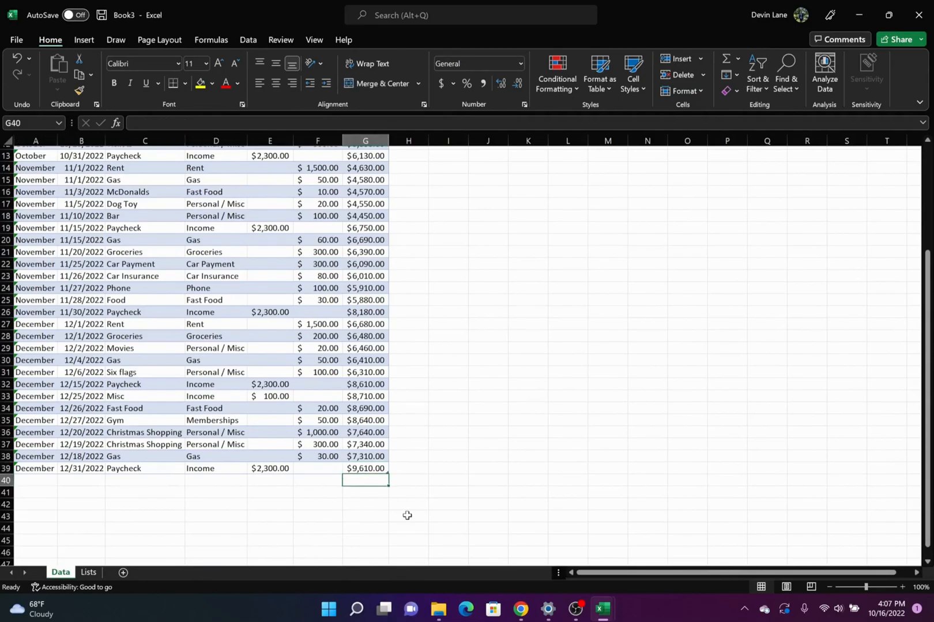
pyautogui.click(92, 484)
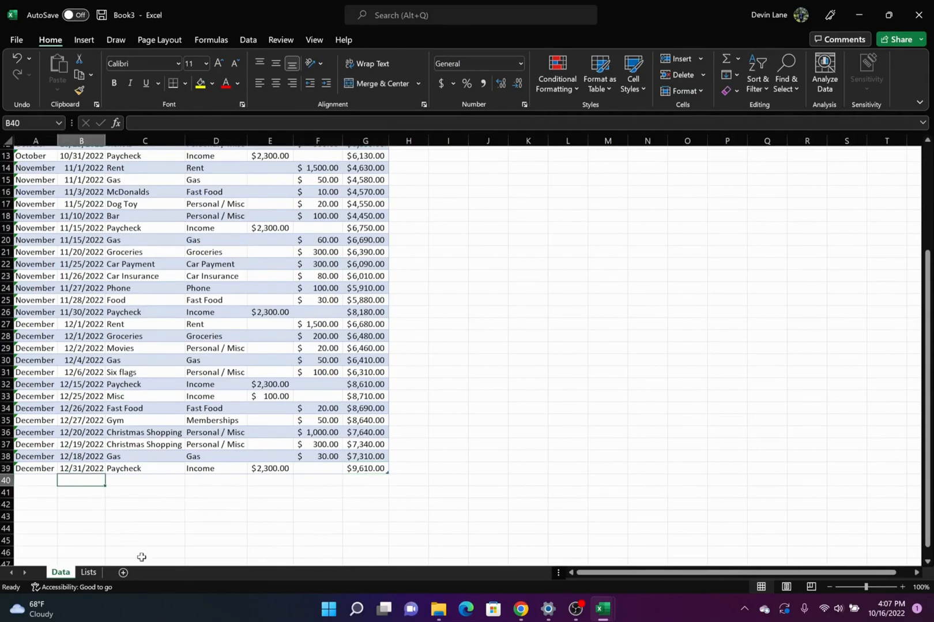
pyautogui.write('12/1/2022')
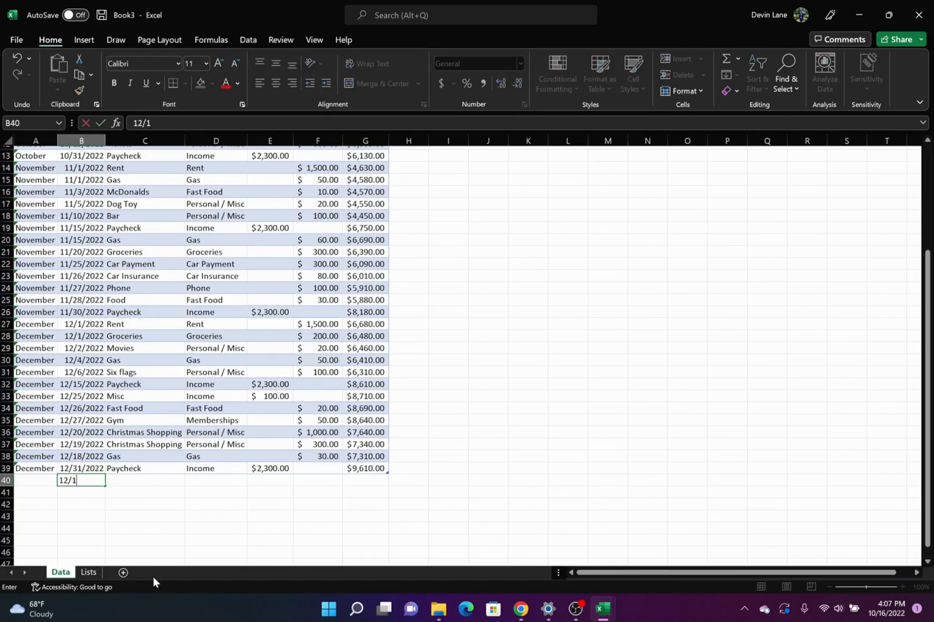
pyautogui.press('Tab')
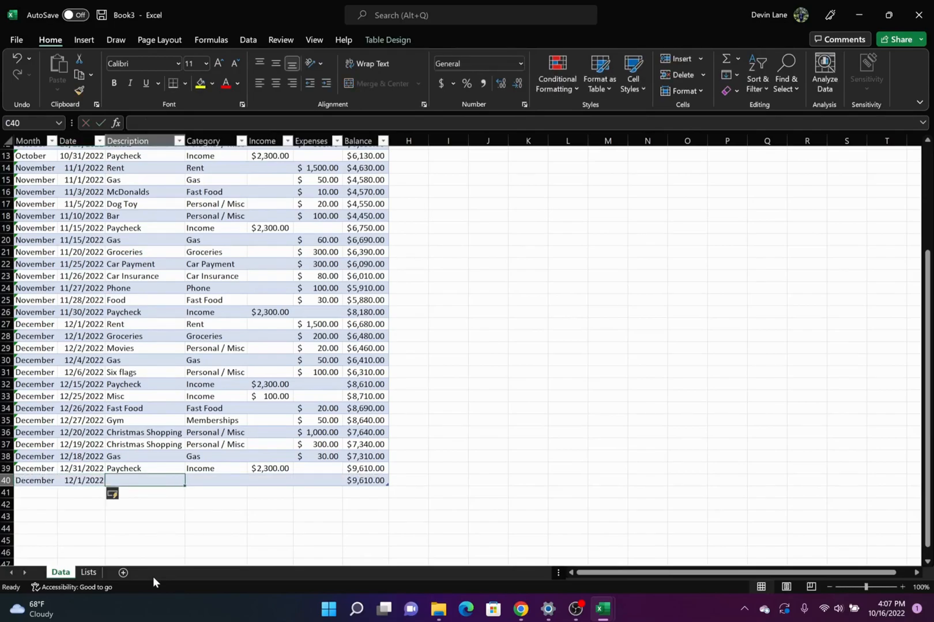
# Examine the Month formula and the Date cell of the new row 40
pyautogui.press('Left')
pyautogui.press('Left')
pyautogui.press('Right')
pyautogui.press('Left')
pyautogui.press('Right')
pyautogui.press('Left')
pyautogui.press('Right')
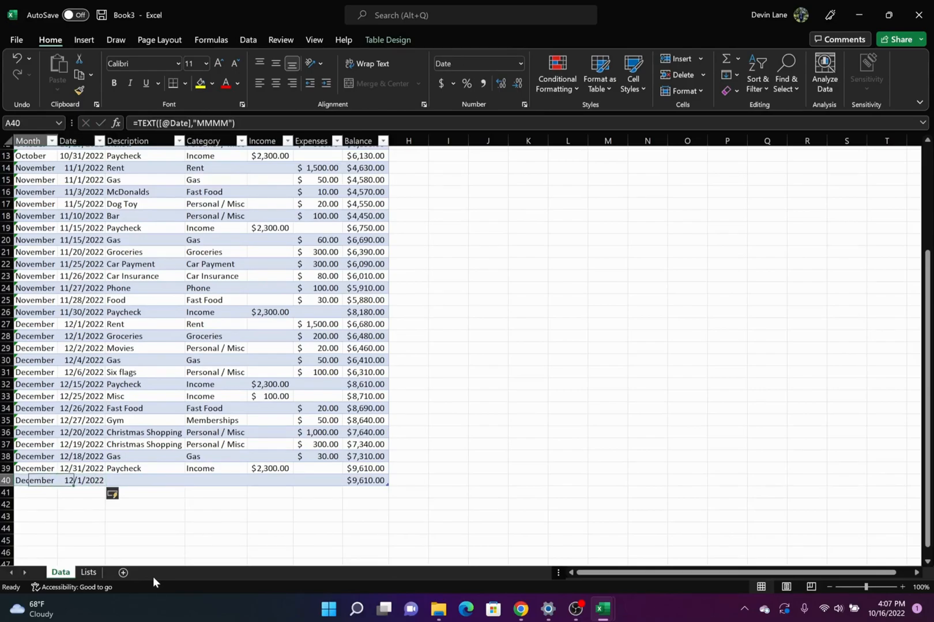
pyautogui.press('Left')
pyautogui.press('Right')
pyautogui.press('Right')
pyautogui.press('Left')
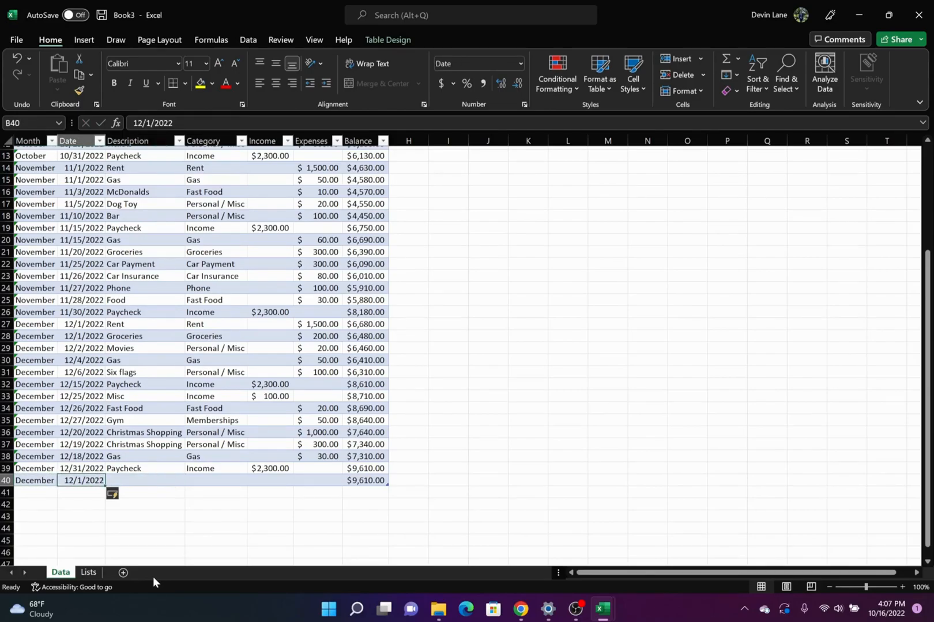
pyautogui.press('Right')
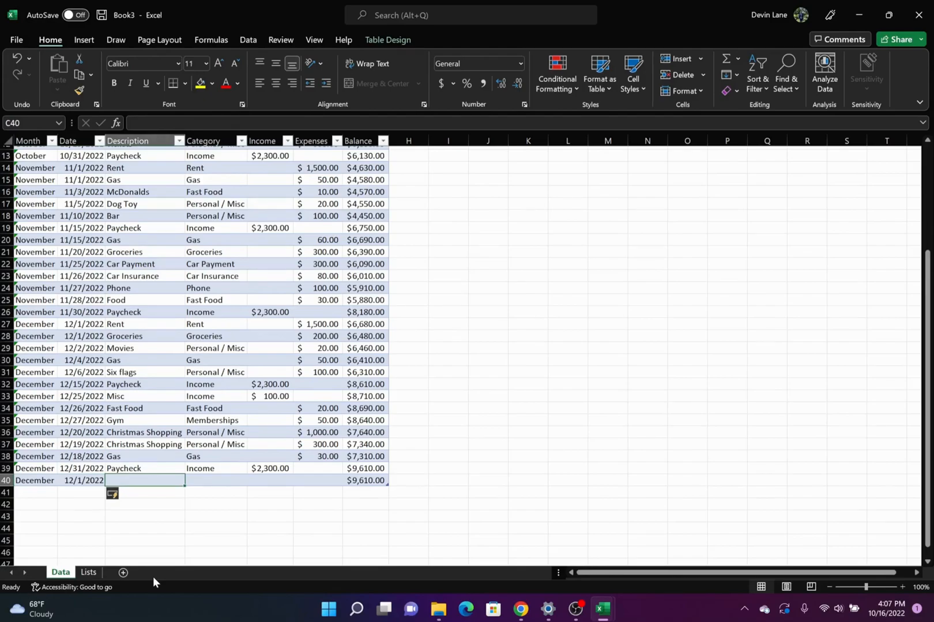
pyautogui.press('Left')
pyautogui.press('Right')
# Complete row 40 with the description Netflix, the category Subscriptions and an expense of 15
pyautogui.write('N')
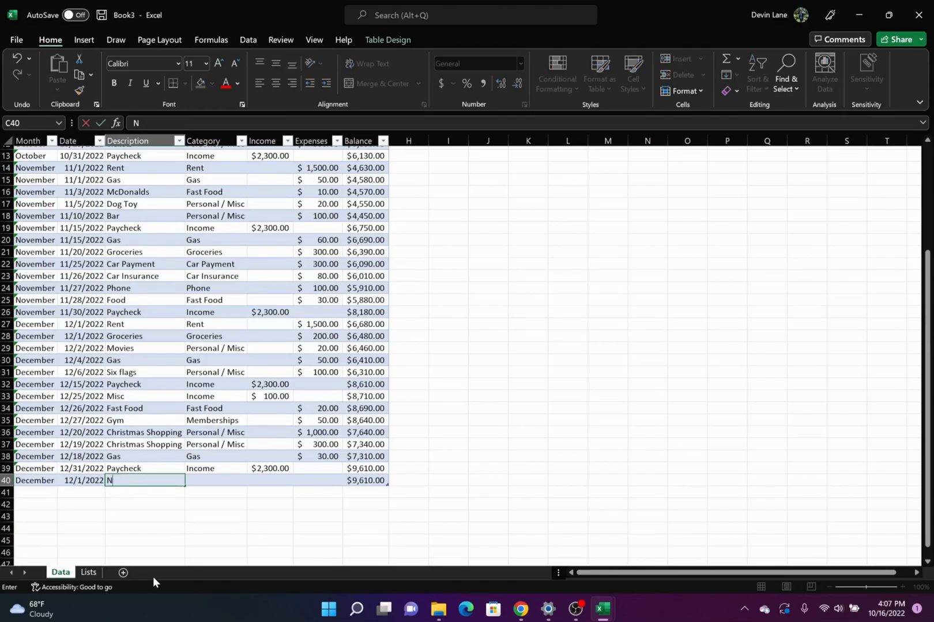
pyautogui.write('etflix')
pyautogui.press('Tab')
pyautogui.write('Subscriptions')
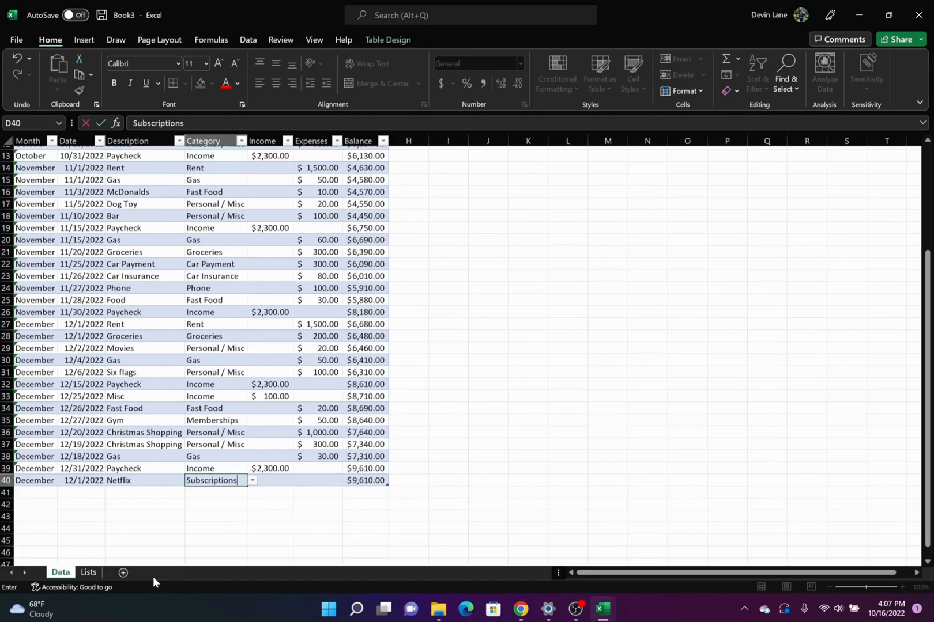
pyautogui.press('Tab')
pyautogui.press('Tab')
pyautogui.write('15')
pyautogui.press('Return')
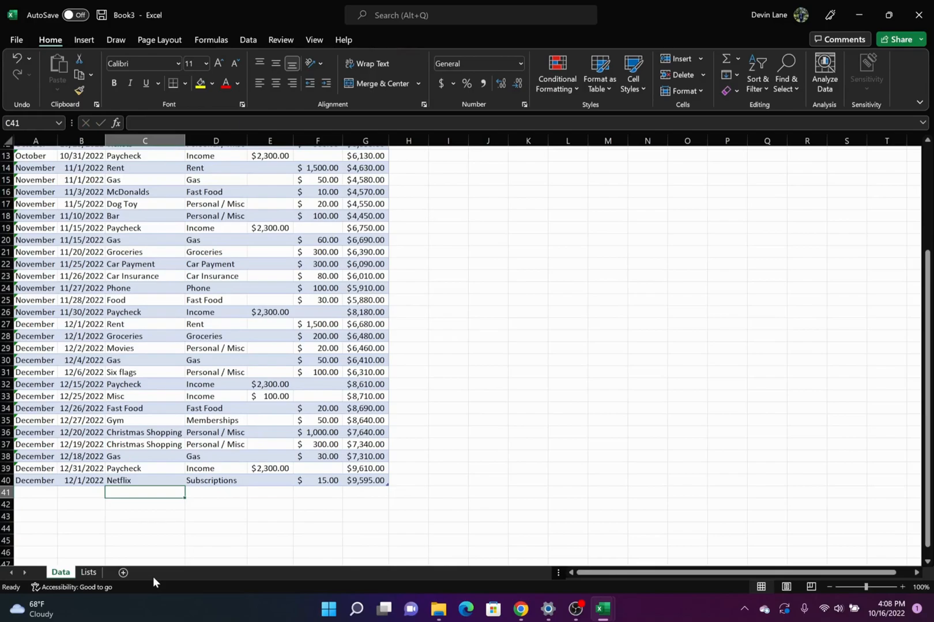
# Add another transaction in row 41 with the date 12/1/2022 and the description Renter Insurance
pyautogui.click(375, 479)
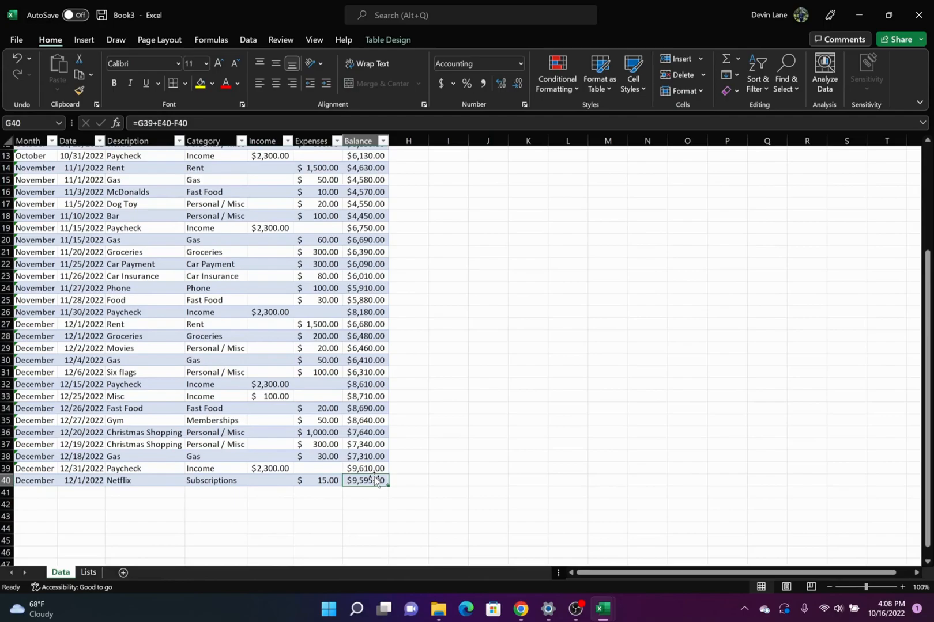
pyautogui.press('Left')
pyautogui.press('Left')
pyautogui.press('Left')
pyautogui.press('Left')
pyautogui.press('Left')
pyautogui.press('Down')
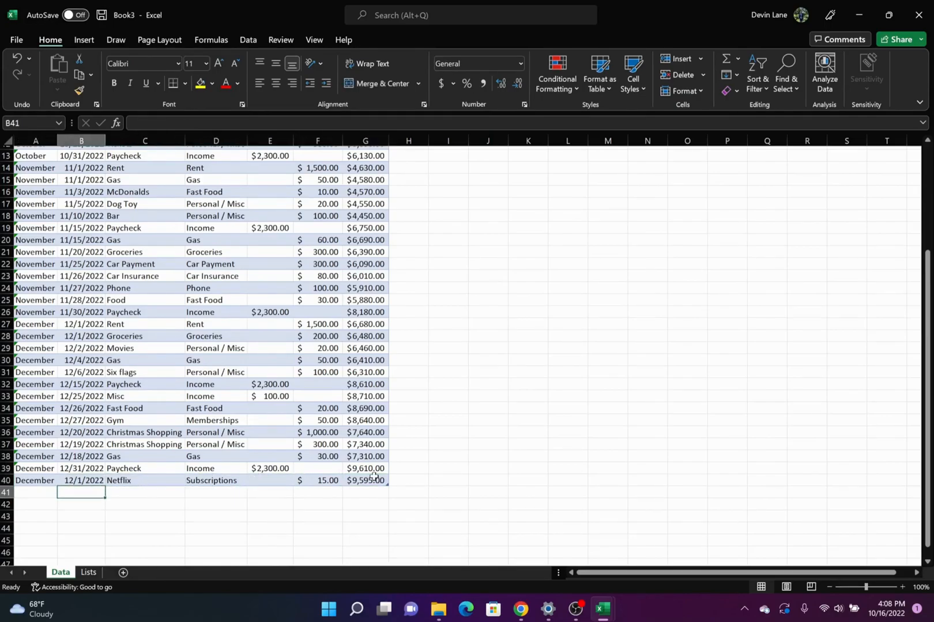
pyautogui.write('12/1/2022')
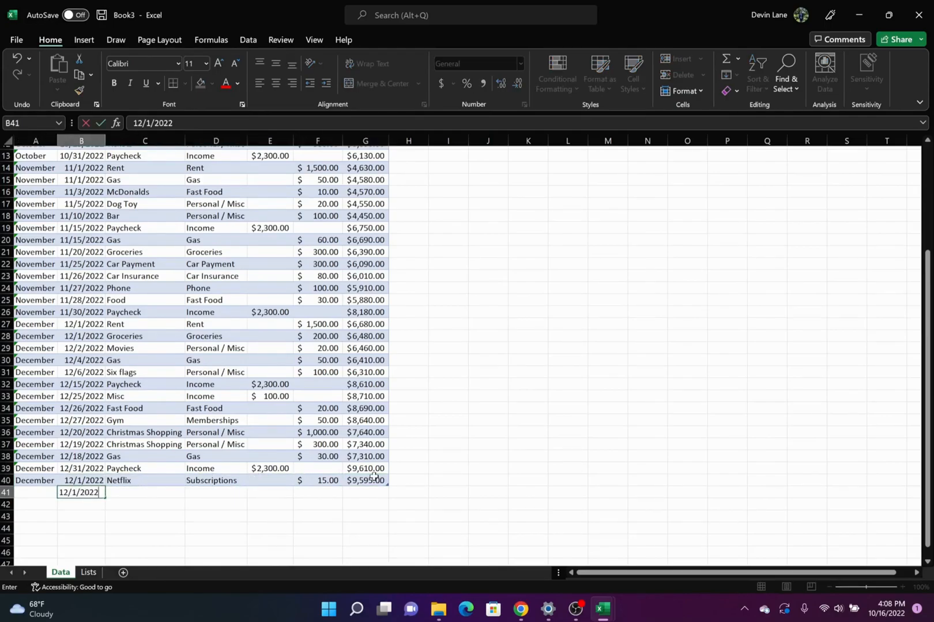
pyautogui.press('Tab')
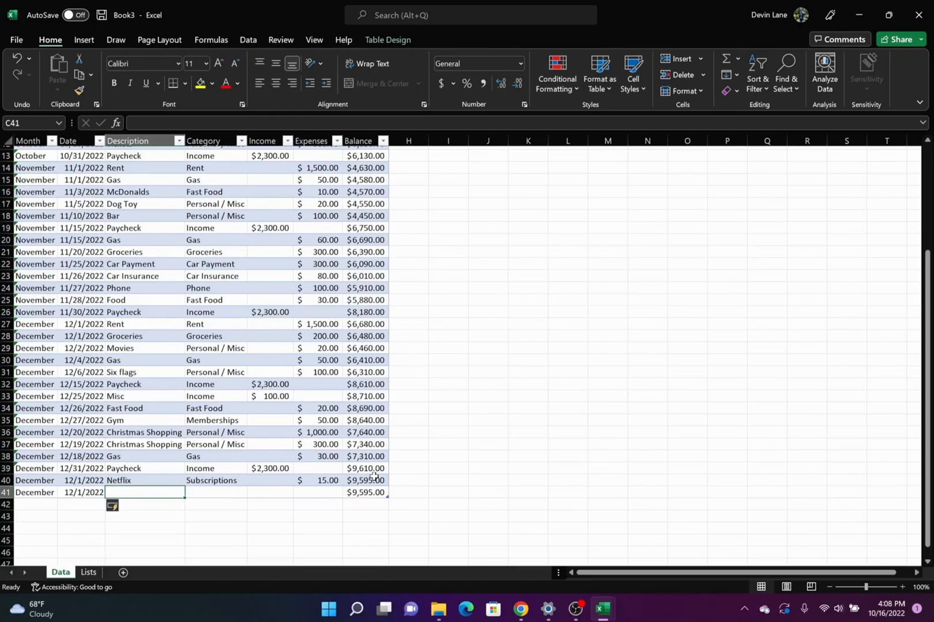
pyautogui.write('Renter In')
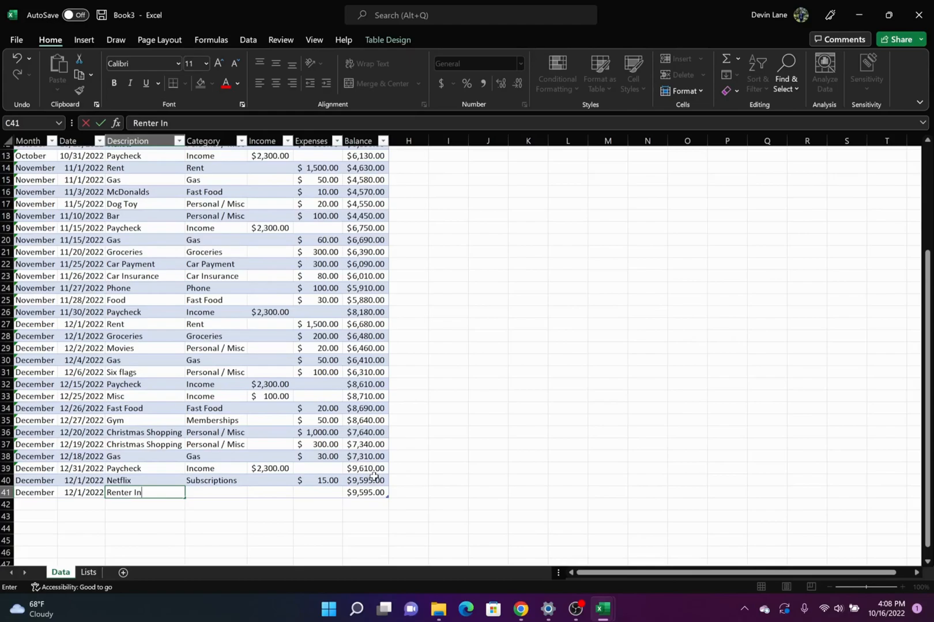
pyautogui.press('BackSpace')
pyautogui.write('nsurance')
pyautogui.press('Tab')
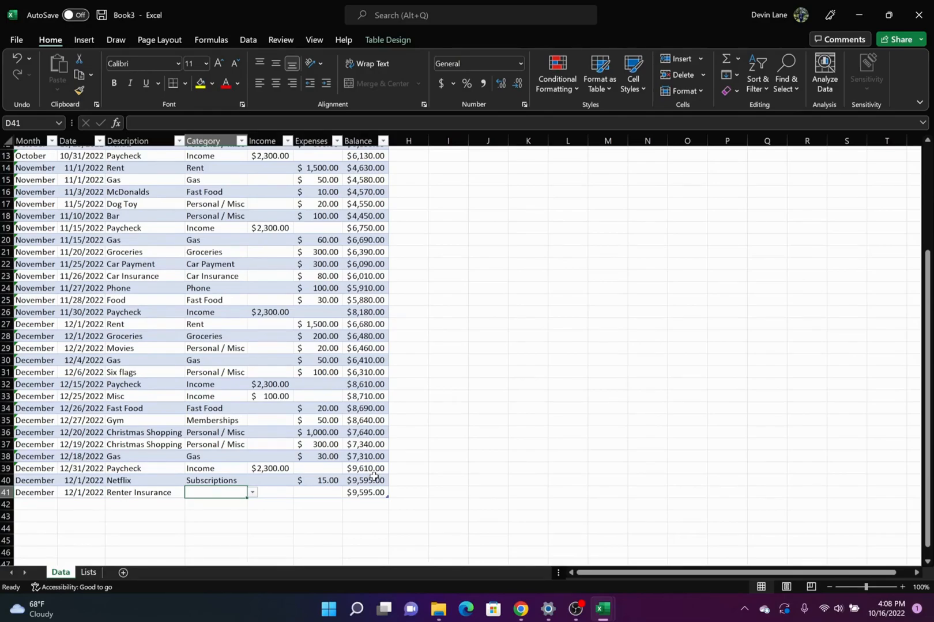
# Try to assign the unlisted category Renter Insurance to the new entry in D41
pyautogui.press('Left')
pyautogui.press('Right')
pyautogui.write('Renter I')
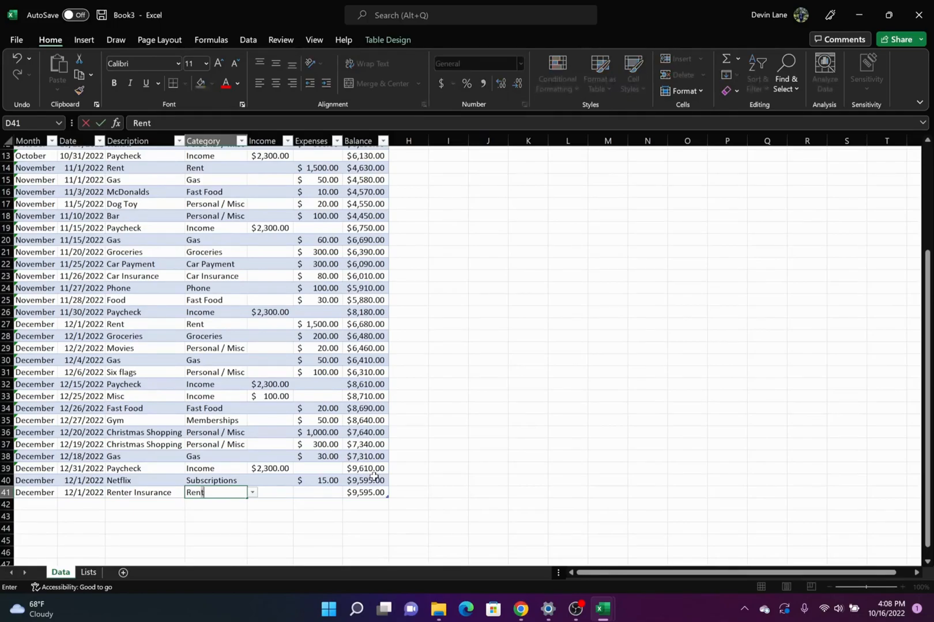
pyautogui.press('BackSpace')
pyautogui.press('BackSpace')
pyautogui.write('Insurance')
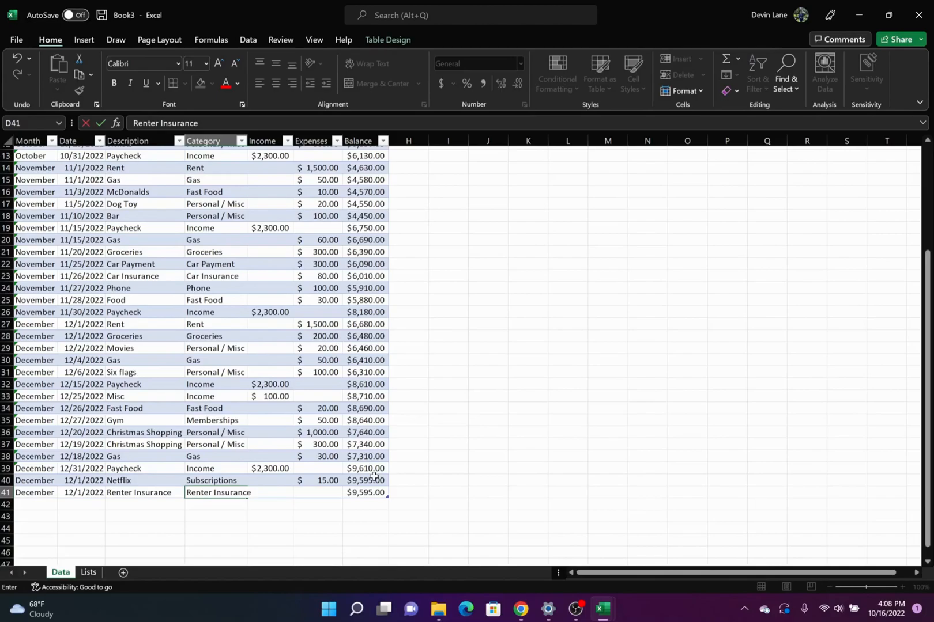
pyautogui.press('Return')
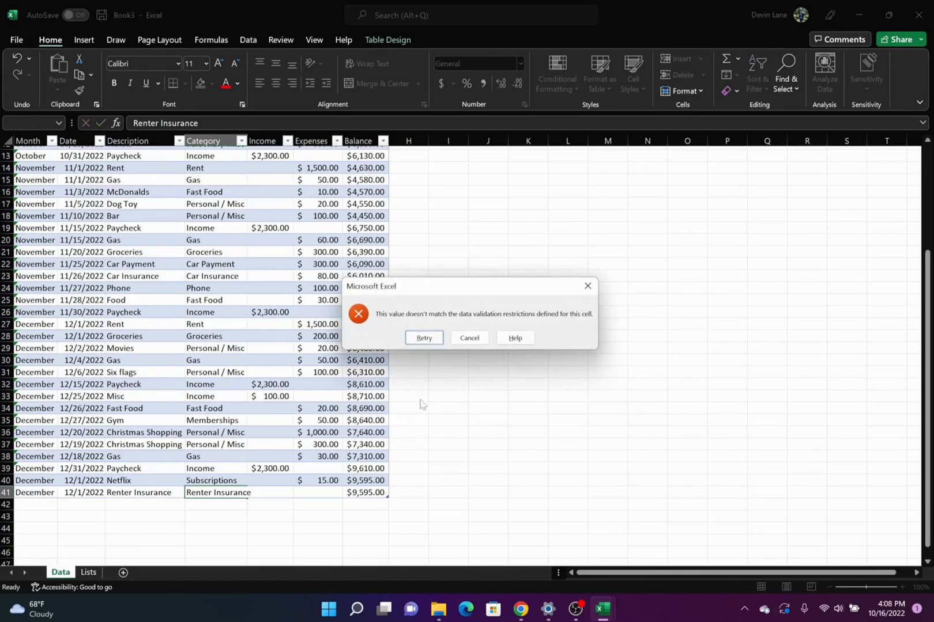
pyautogui.click(420, 343)
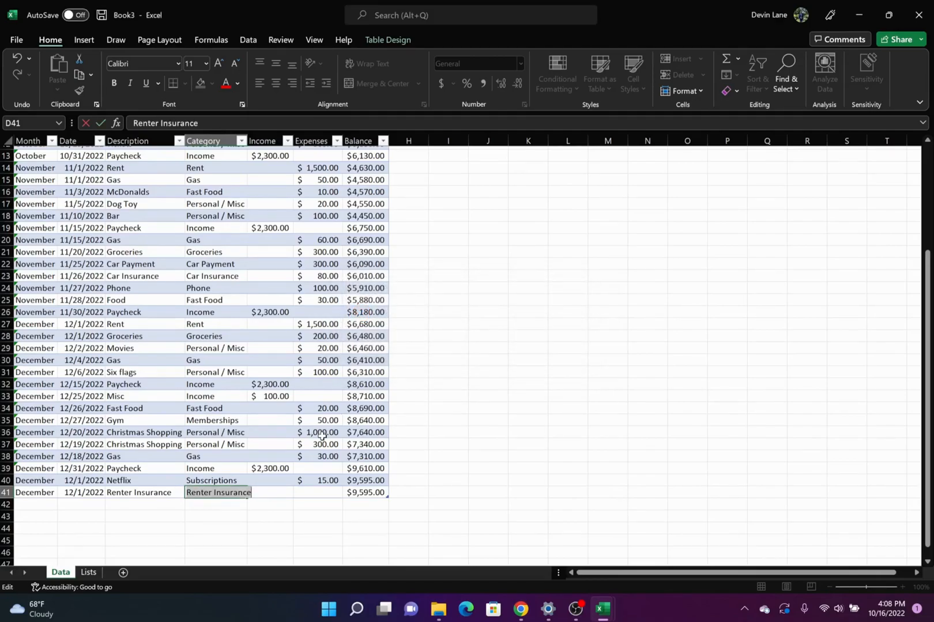
pyautogui.press('BackSpace')
# Add Renter Insurance to the category list in A14 of the Lists sheet
pyautogui.click(82, 573)
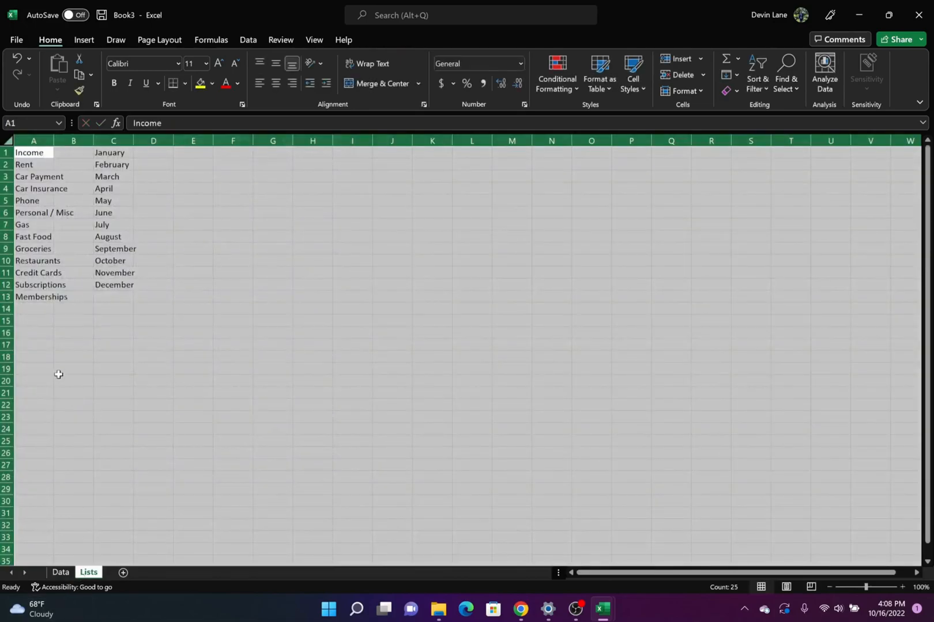
pyautogui.click(32, 310)
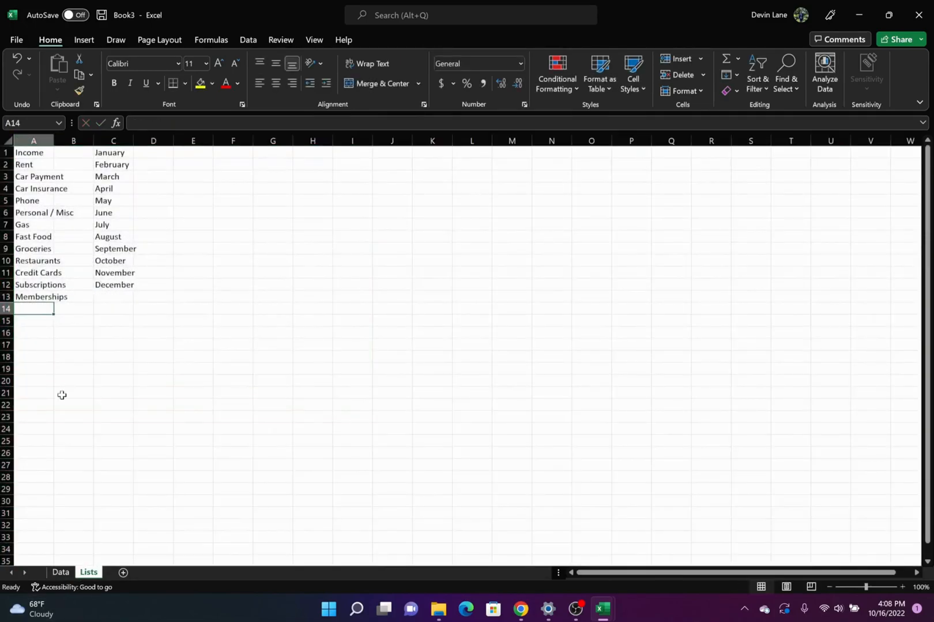
pyautogui.moveTo(33, 502); pyautogui.dragTo(40, 381)
pyautogui.click(33, 311)
pyautogui.write('Renter')
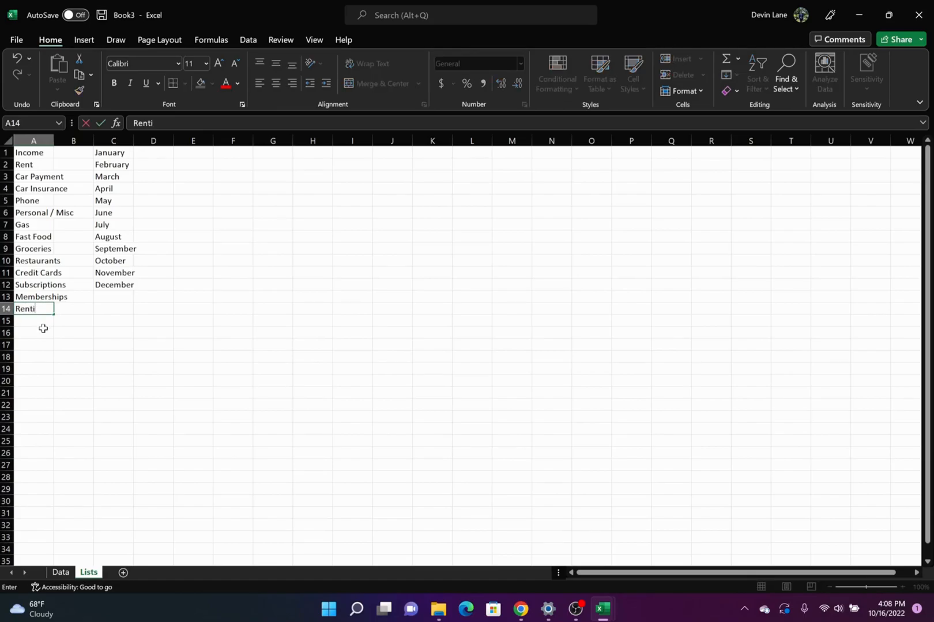
pyautogui.write(' Insurance')
pyautogui.press('Return')
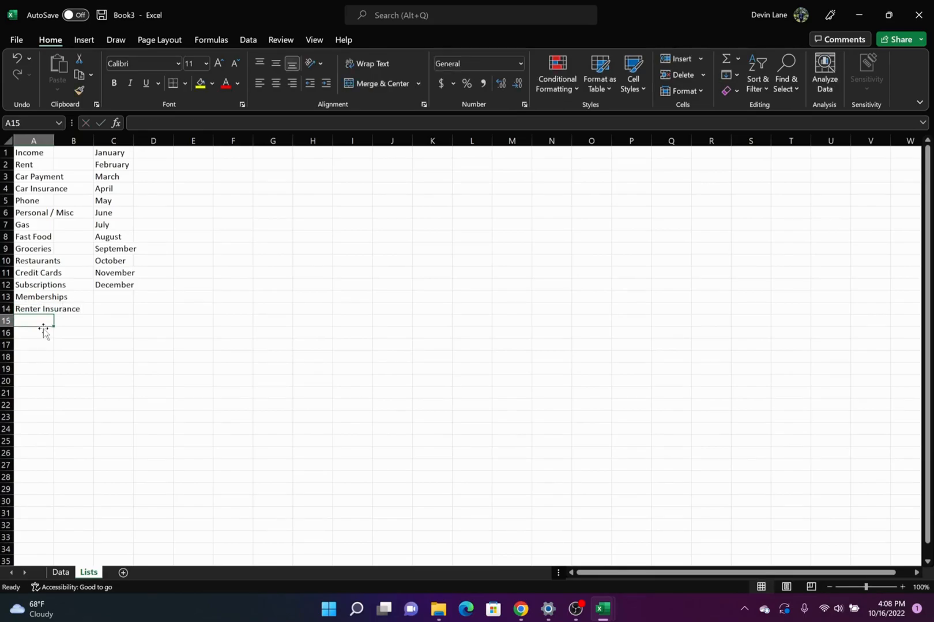
# Set the category in D41 of the Data sheet to Renter Insurance and check the cell's dropdown options
pyautogui.click(61, 572)
pyautogui.write('Re')
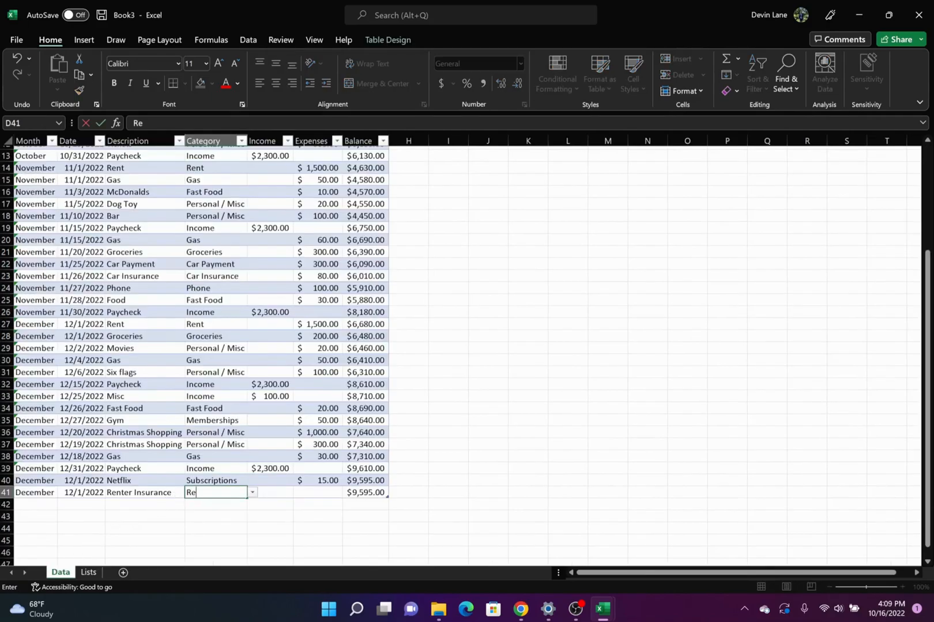
pyautogui.write('nter Insurance')
pyautogui.press('Return')
pyautogui.click(219, 492)
pyautogui.click(252, 493)
pyautogui.click(251, 494)
pyautogui.click(252, 493)
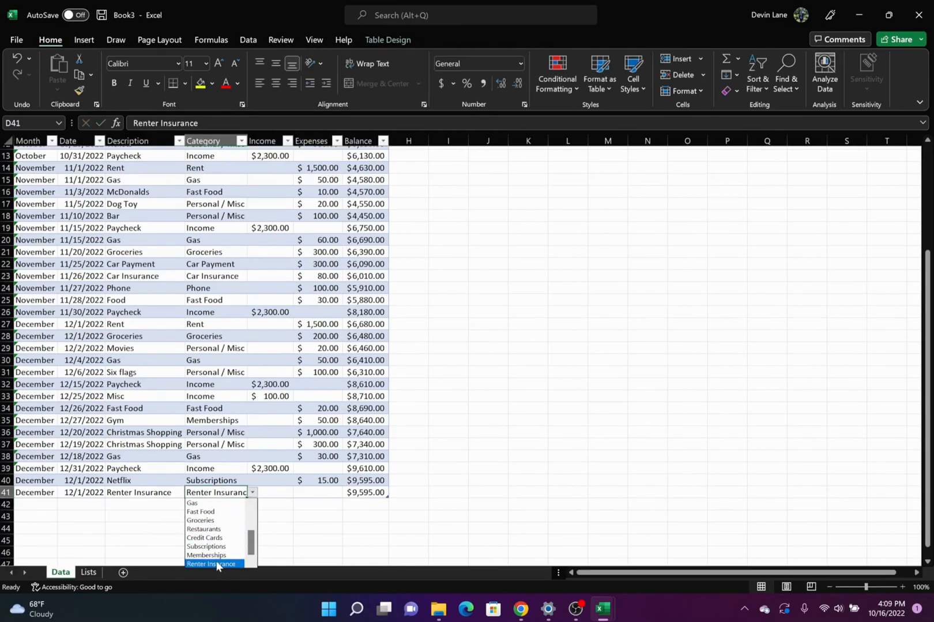
# Enter an expense of 30 for the Renter Insurance transaction in F41
pyautogui.click(305, 497)
pyautogui.click(308, 494)
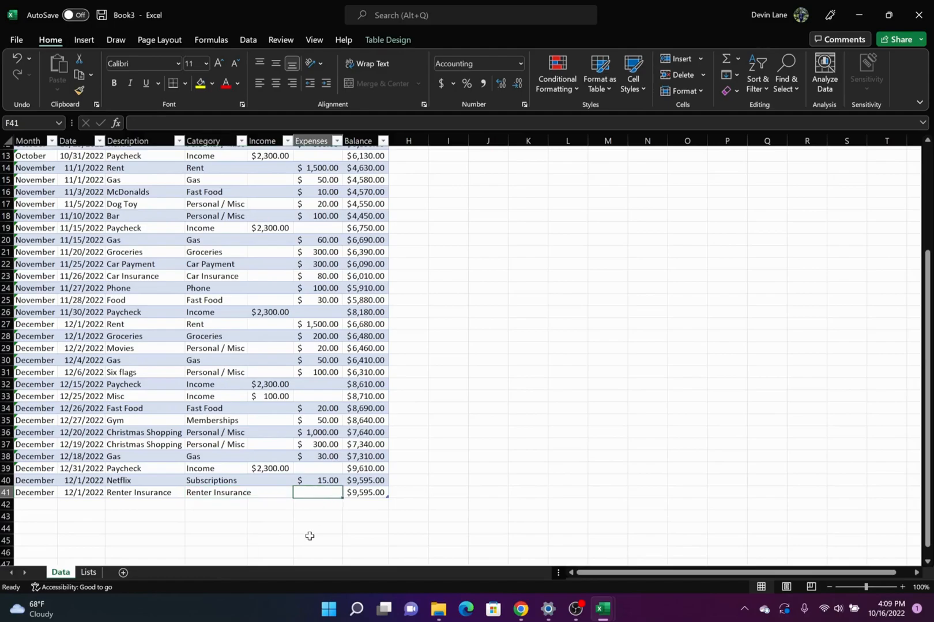
pyautogui.write('30')
pyautogui.press('Return')
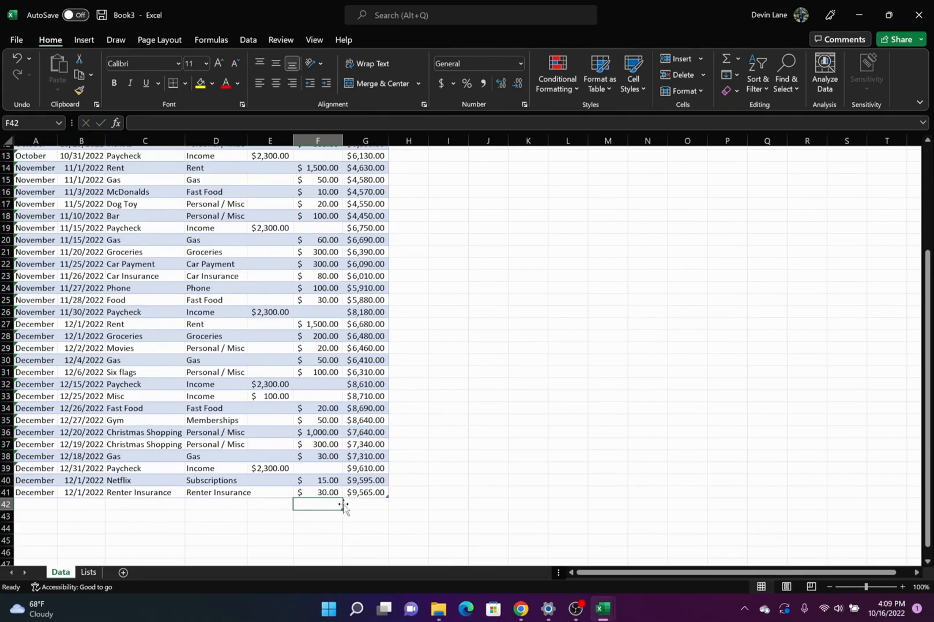
# Add a Notes column to the table by entering its header in H1
pyautogui.scroll(4, 361, 481)
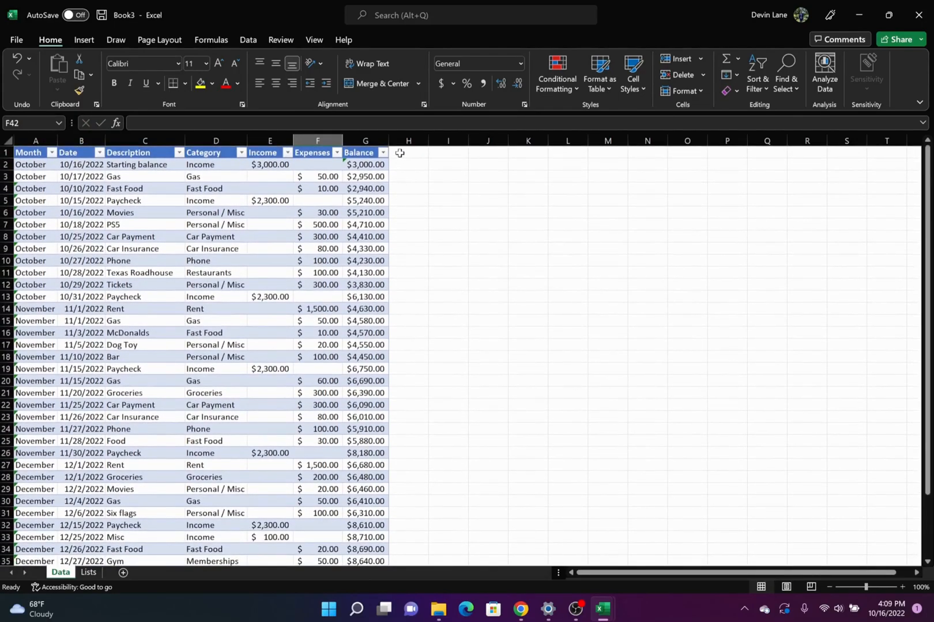
pyautogui.click(399, 153)
pyautogui.write('Notes')
pyautogui.press('Return')
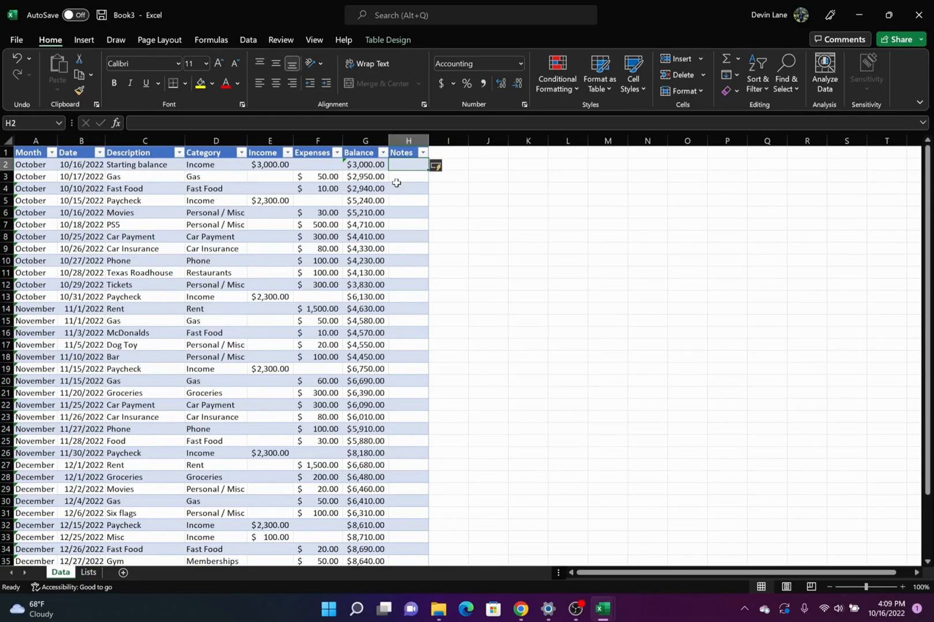
# Add a conditional formatting rule that highlights Expenses column values greater than 400 with Light Red Fill with Dark Red Text
pyautogui.click(317, 140)
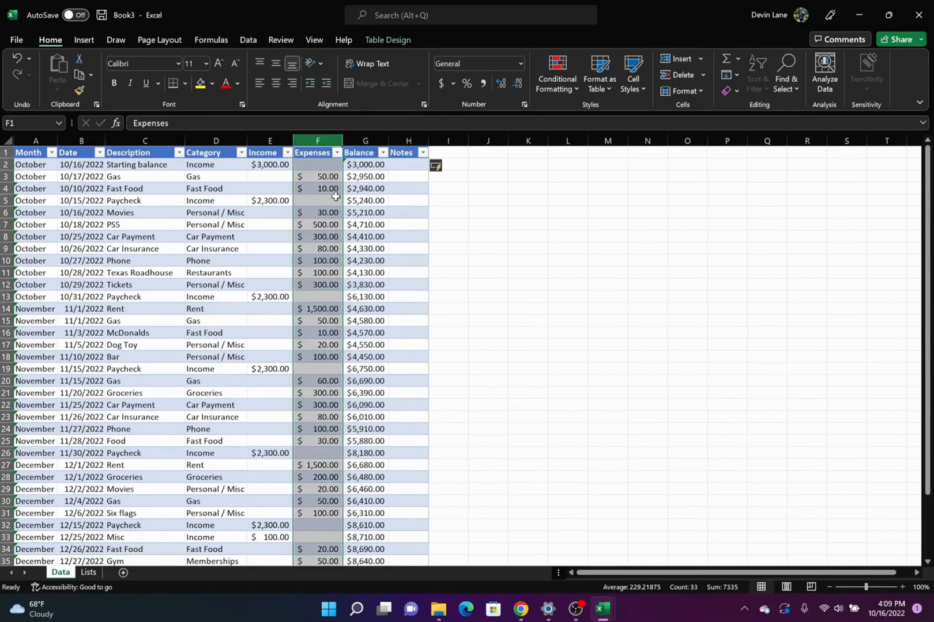
pyautogui.click(316, 154)
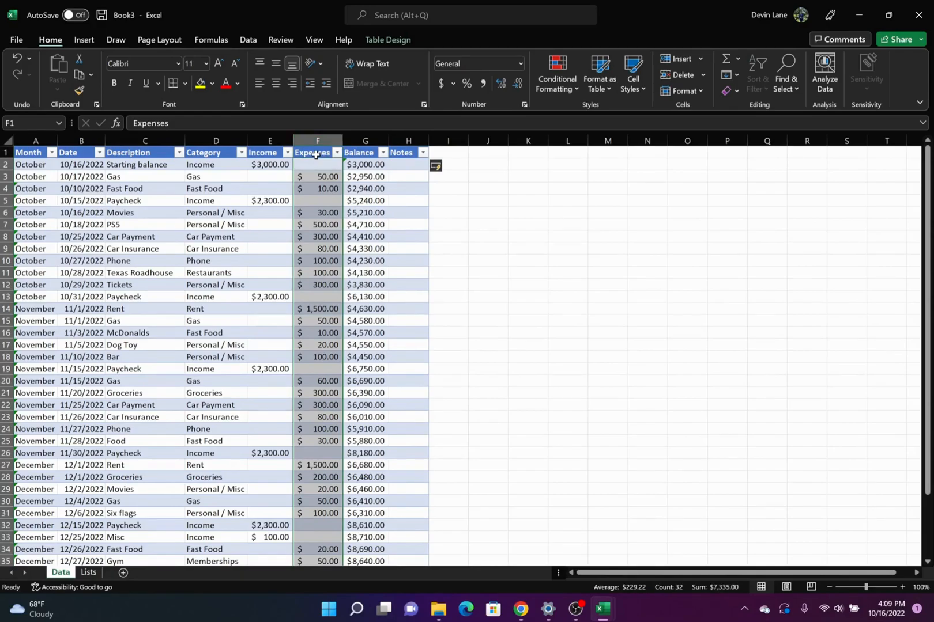
pyautogui.click(568, 91)
pyautogui.moveTo(581, 117)
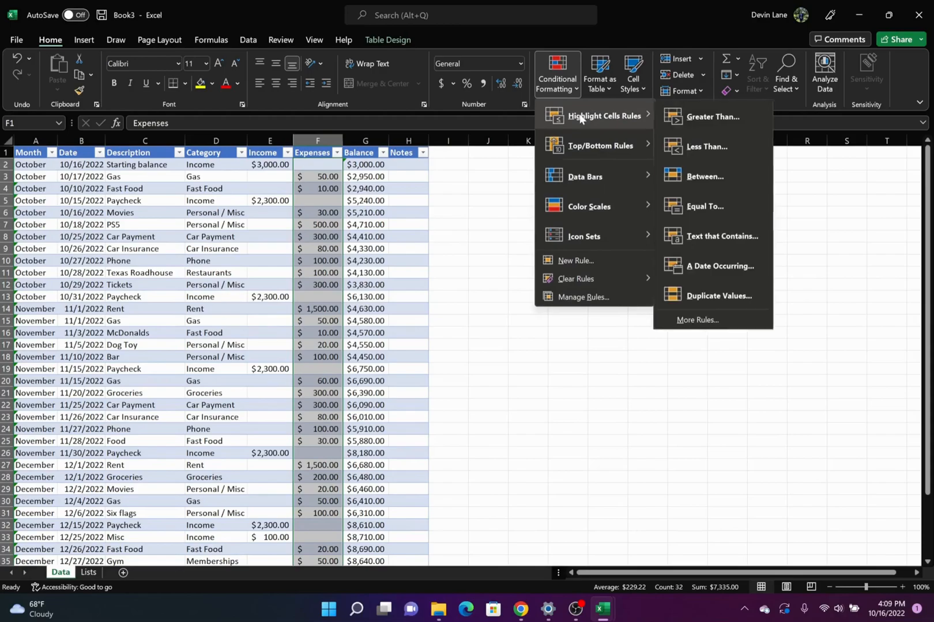
pyautogui.click(704, 121)
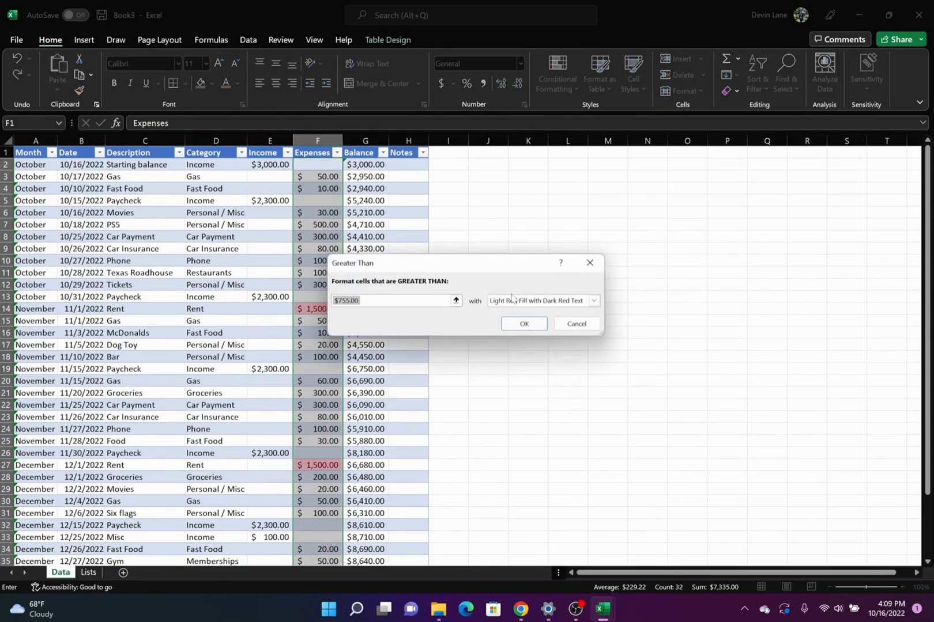
pyautogui.write('400')
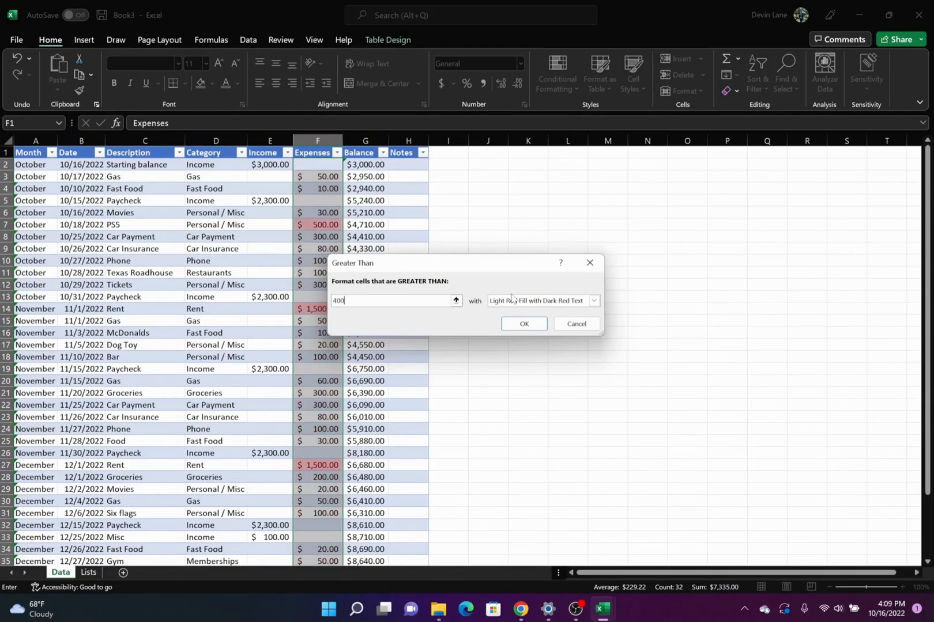
pyautogui.press('Return')
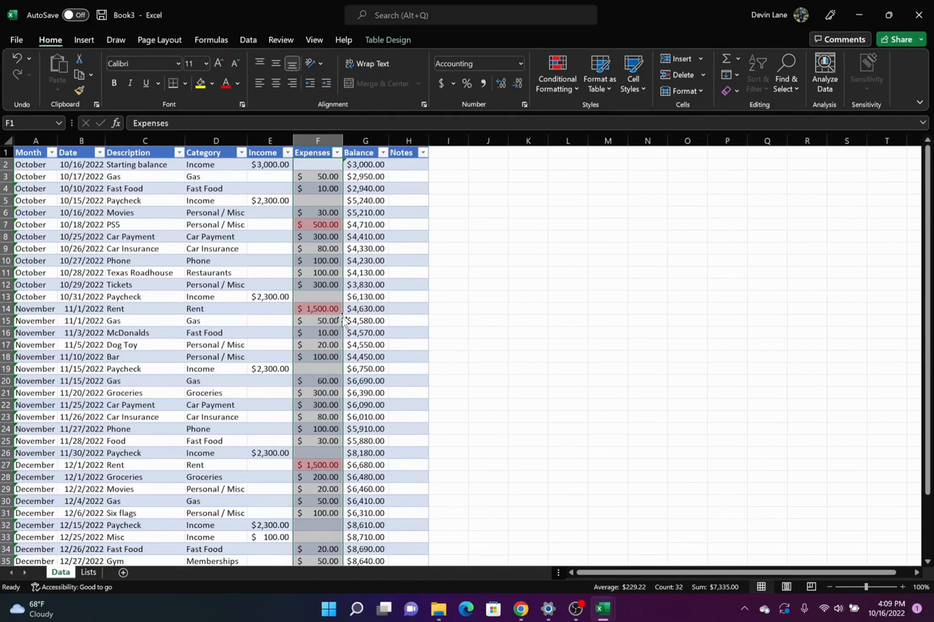
pyautogui.click(413, 225)
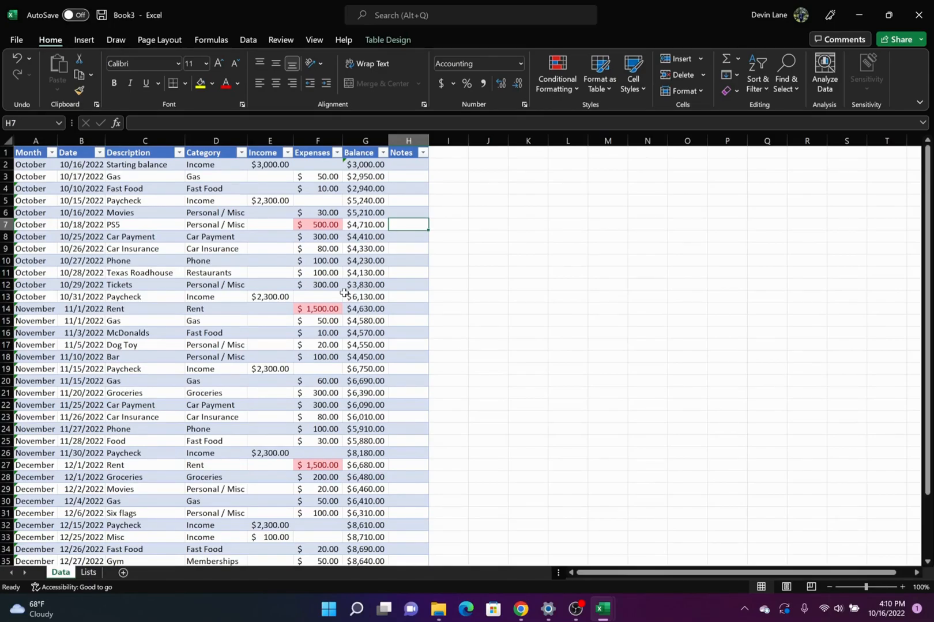
pyautogui.press('Left')
pyautogui.press('Left')
pyautogui.press('Left')
pyautogui.press('Left')
pyautogui.press('Left')
pyautogui.press('Right')
pyautogui.press('Right')
pyautogui.press('Right')
pyautogui.press('Right')
pyautogui.press('Right')
pyautogui.write('Purchases')
pyautogui.press('BackSpace')
pyautogui.press('BackSpace')
pyautogui.press('BackSpace')
pyautogui.press('BackSpace')
pyautogui.press('BackSpace')
pyautogui.press('BackSpace')
pyautogui.press('BackSpace')
pyautogui.press('BackSpace')
pyautogui.press('BackSpace')
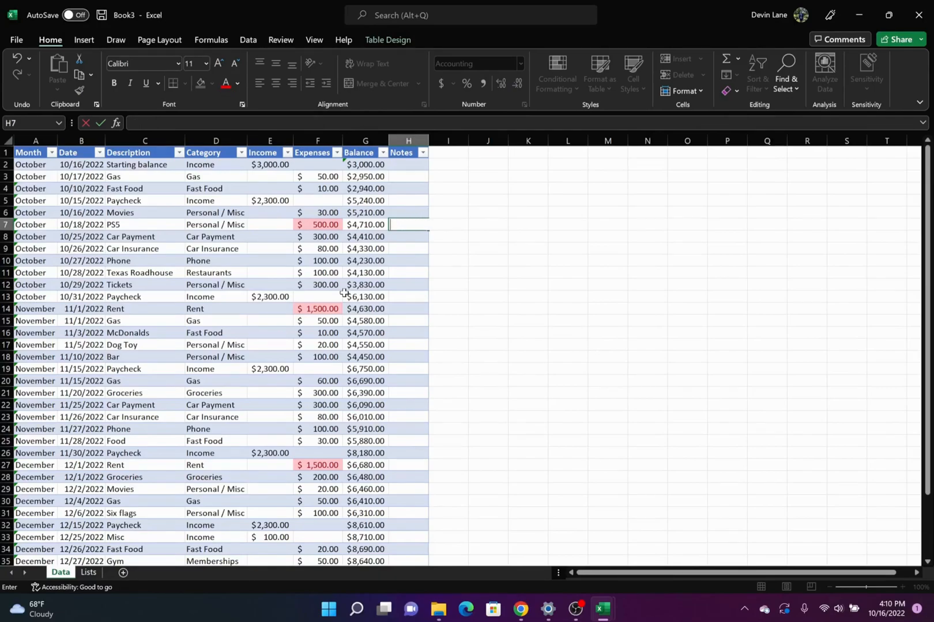
# Enter the note "Holiday Shopping" in H36 for the 12/20/2022 Christmas Shopping transaction
pyautogui.press('Down')
pyautogui.press('Down')
pyautogui.press('Down')
pyautogui.press('Down')
pyautogui.press('Down')
pyautogui.press('Down')
pyautogui.press('Down')
pyautogui.press('Down')
pyautogui.press('Down')
pyautogui.press('Down')
pyautogui.press('Down')
pyautogui.press('Down')
pyautogui.press('Down')
pyautogui.press('Down')
pyautogui.press('Down')
pyautogui.press('Down')
pyautogui.press('Down')
pyautogui.press('Down')
pyautogui.press('Down')
pyautogui.press('Down')
pyautogui.press('Down')
pyautogui.press('Down')
pyautogui.press('Down')
pyautogui.press('Down')
pyautogui.press('Down')
pyautogui.press('Down')
pyautogui.press('Down')
pyautogui.press('Down')
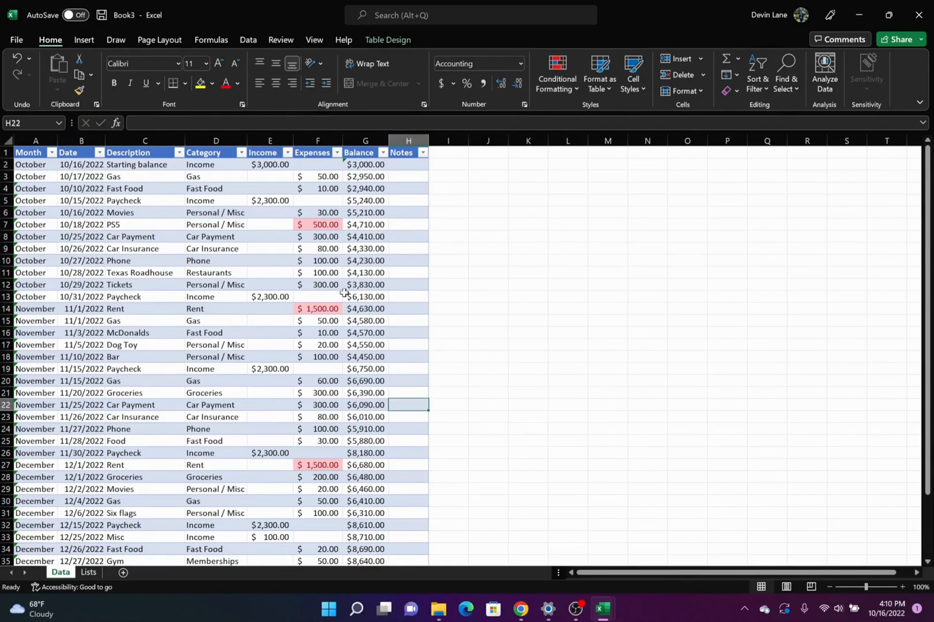
pyautogui.press('Down')
pyautogui.press('Down')
pyautogui.press('Down')
pyautogui.press('Down')
pyautogui.press('Left')
pyautogui.press('Up')
pyautogui.press('Up')
pyautogui.press('Up')
pyautogui.press('Right')
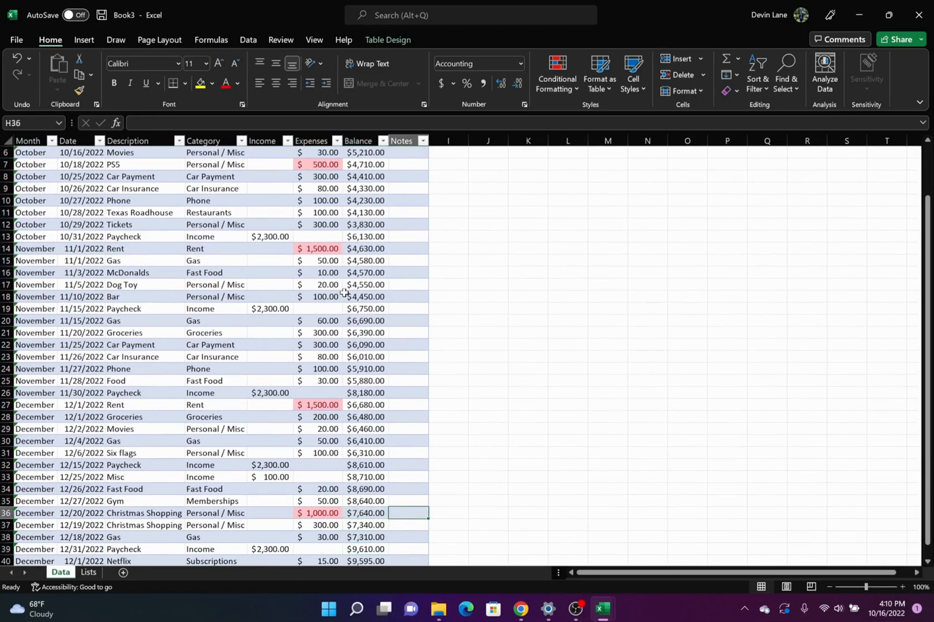
pyautogui.write('Holid')
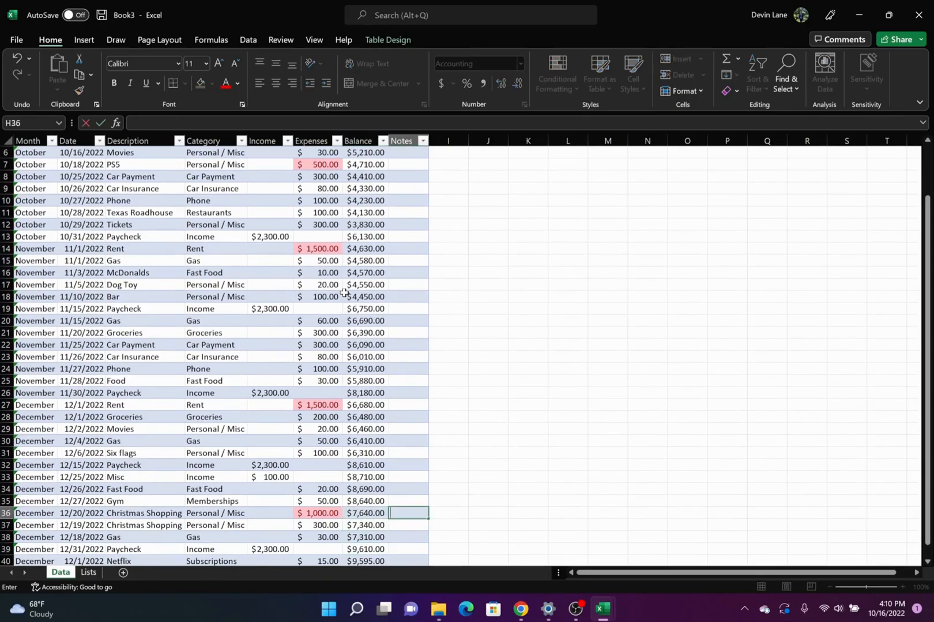
pyautogui.write('ay Sh')
pyautogui.write('opping')
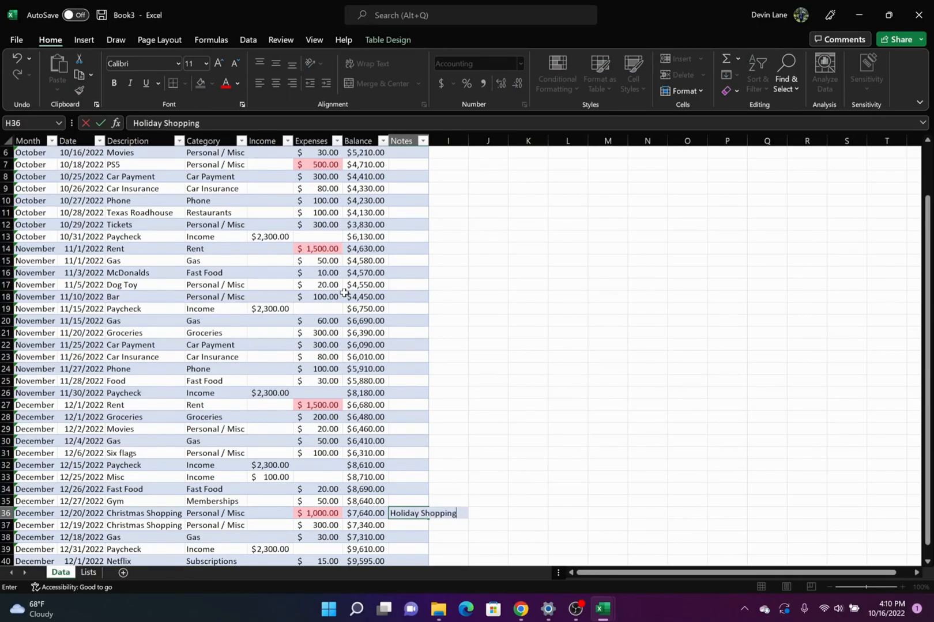
pyautogui.press('Return')
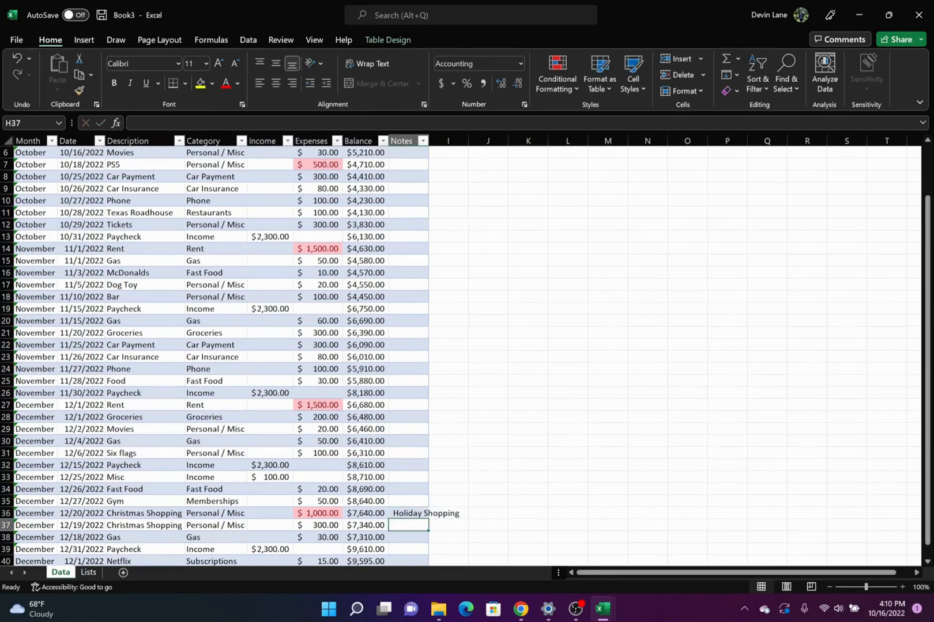
# Autofit the Notes column's width to its contents and set the column's number format to General
pyautogui.doubleClick(428, 141)
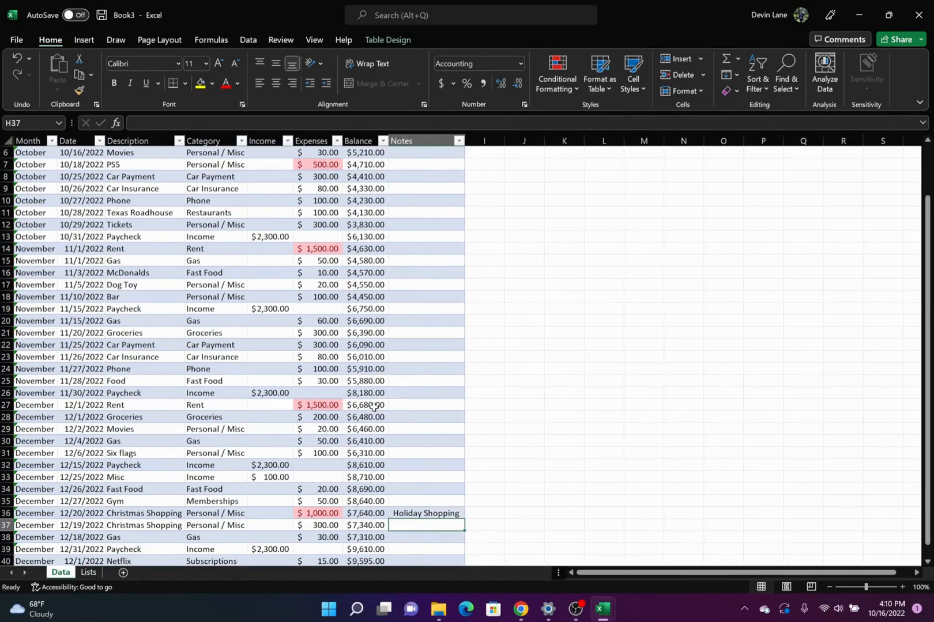
pyautogui.click(427, 139)
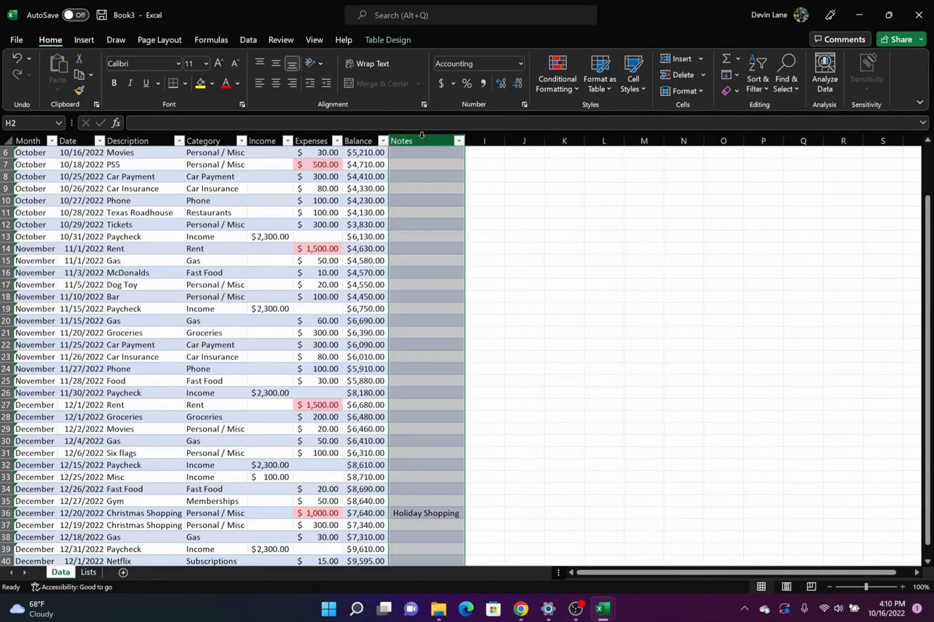
pyautogui.click(521, 64)
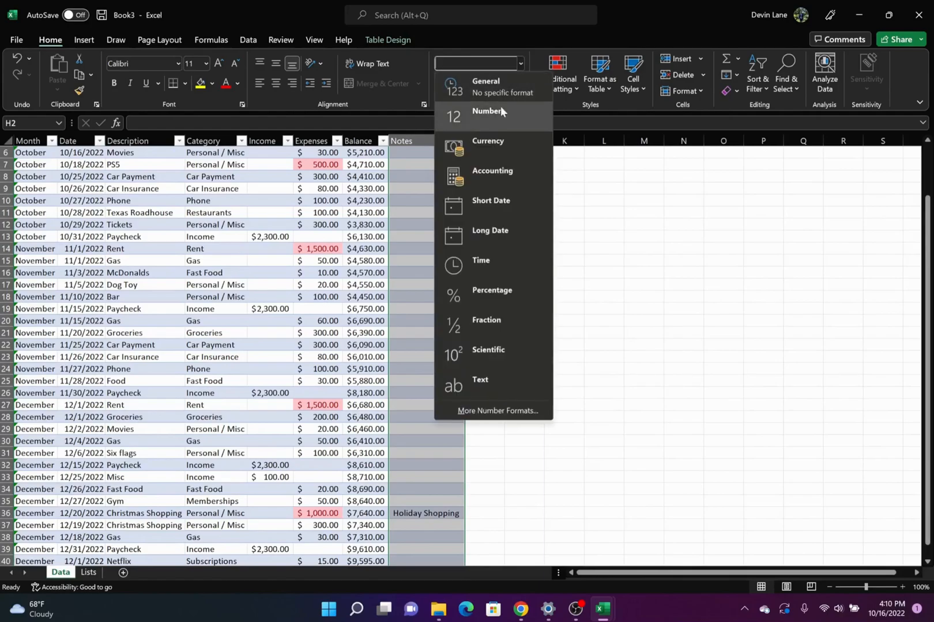
pyautogui.click(501, 85)
# Enter the note "Christmas Money" in H33 for the 12/25/2022 Misc income transaction
pyautogui.scroll(-4, 407, 402)
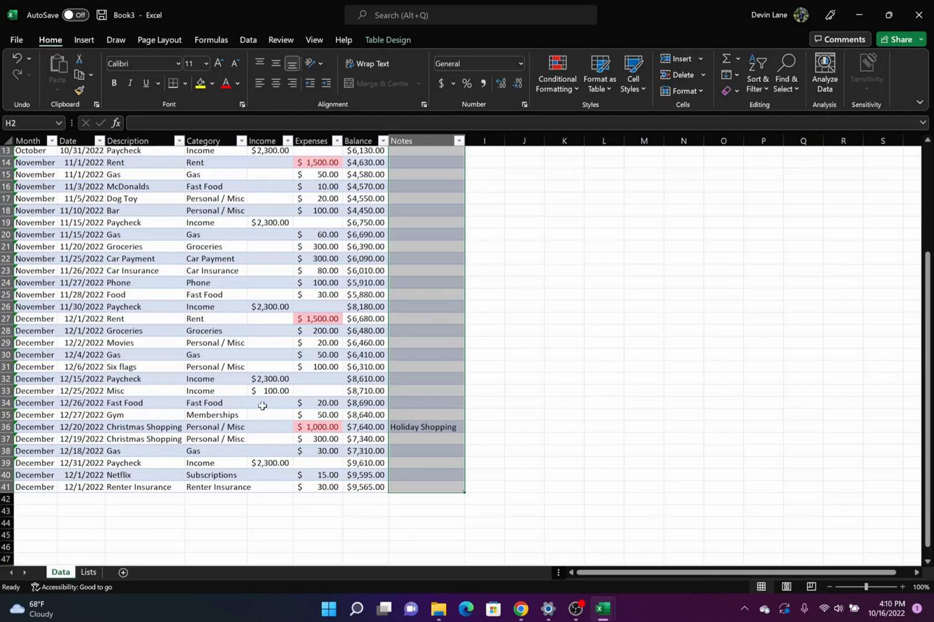
pyautogui.moveTo(49, 391); pyautogui.dragTo(250, 391)
pyautogui.hotkey('ctrl', 'v')
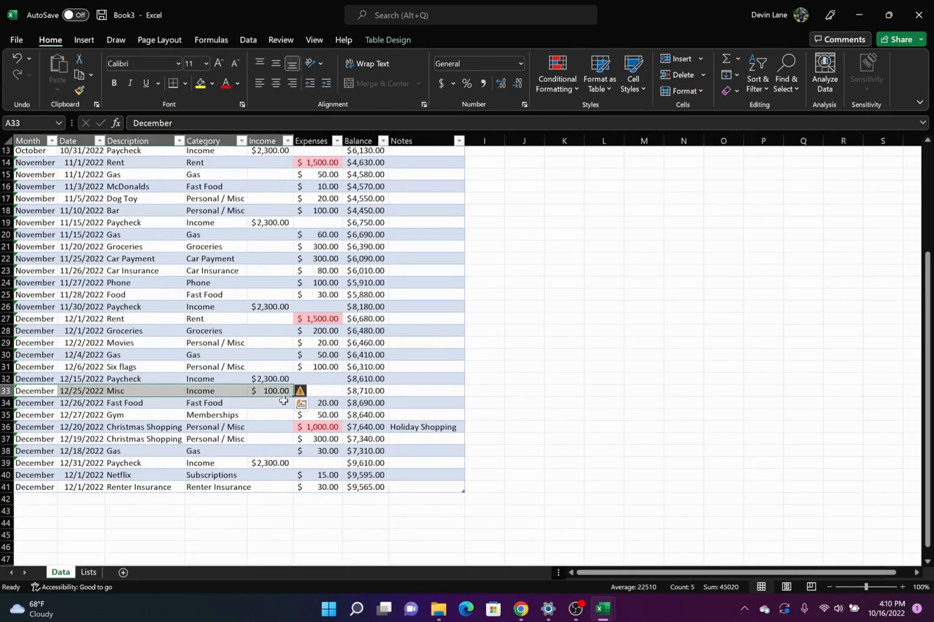
pyautogui.click(400, 395)
pyautogui.write('Chri')
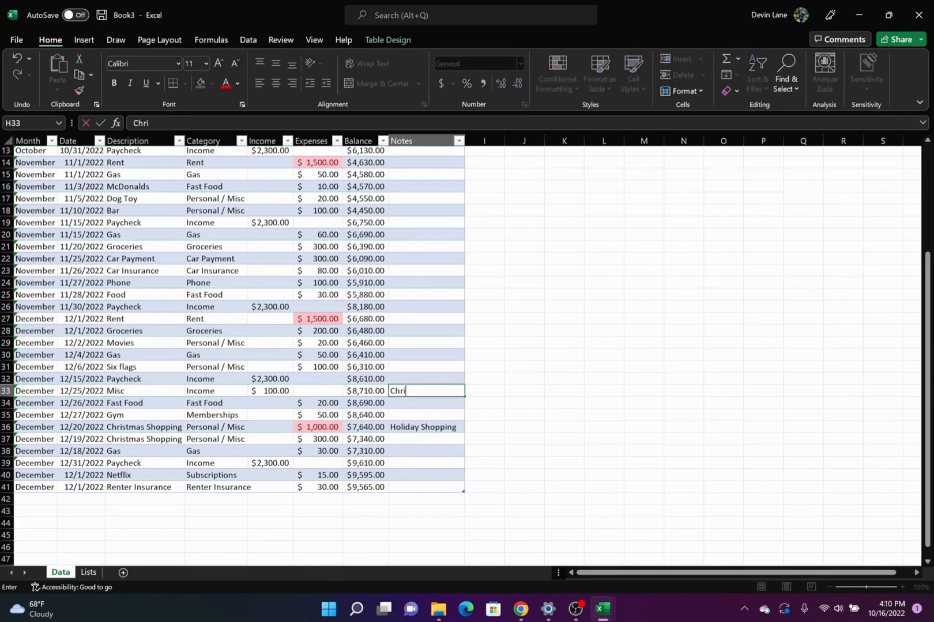
pyautogui.press('BackSpace')
pyautogui.press('BackSpace')
pyautogui.press('BackSpace')
pyautogui.press('BackSpace')
pyautogui.write('Christmas Money')
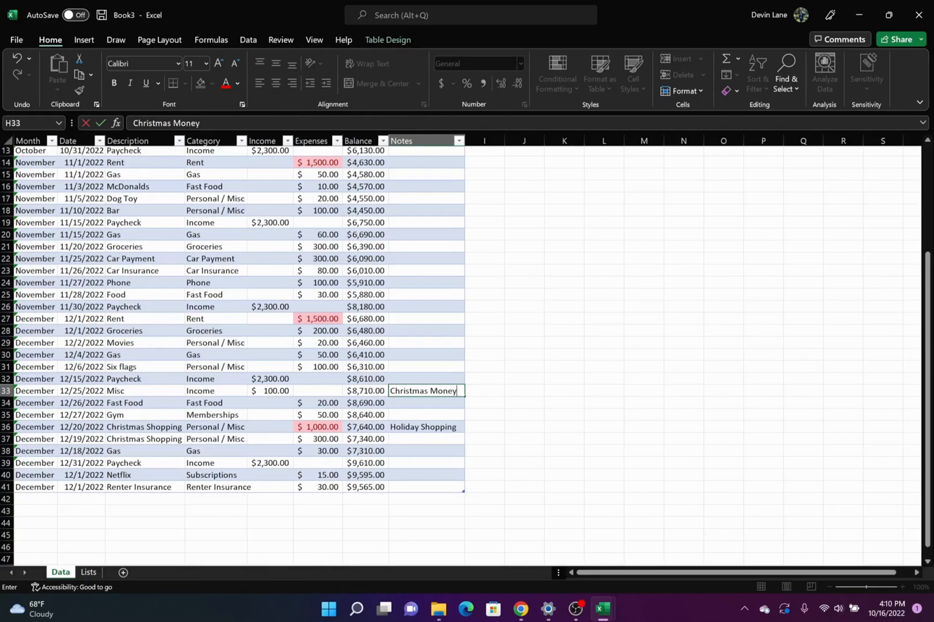
pyautogui.press('Return')
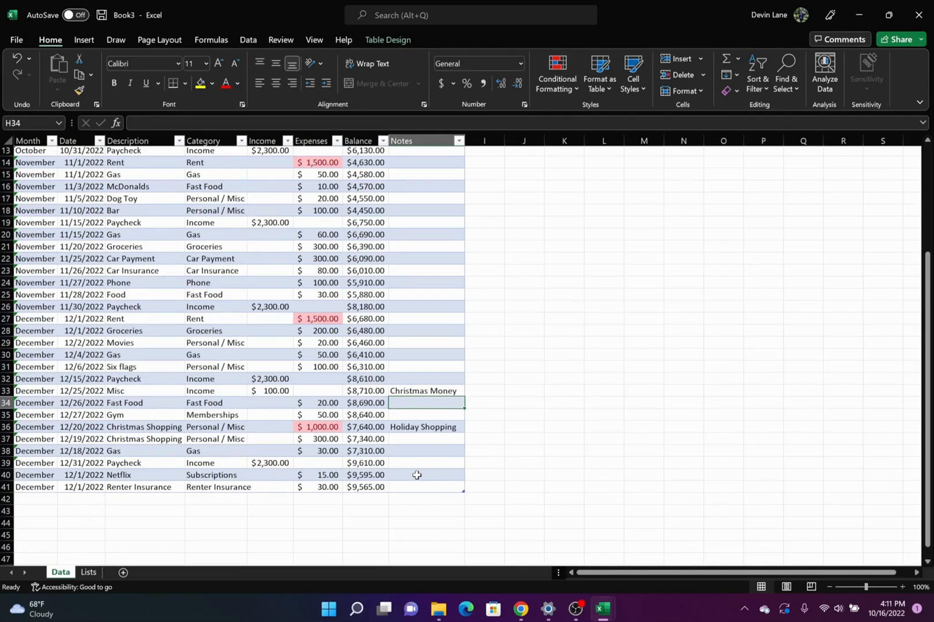
# Add a new worksheet and name it "Budget VS Actual"
pyautogui.click(125, 574)
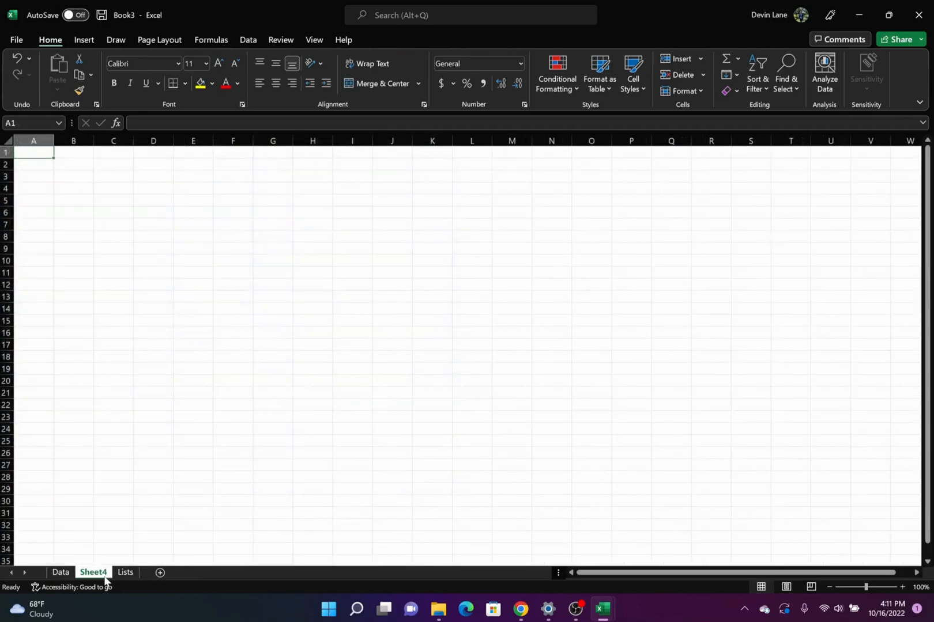
pyautogui.doubleClick(105, 575)
pyautogui.write('Budge')
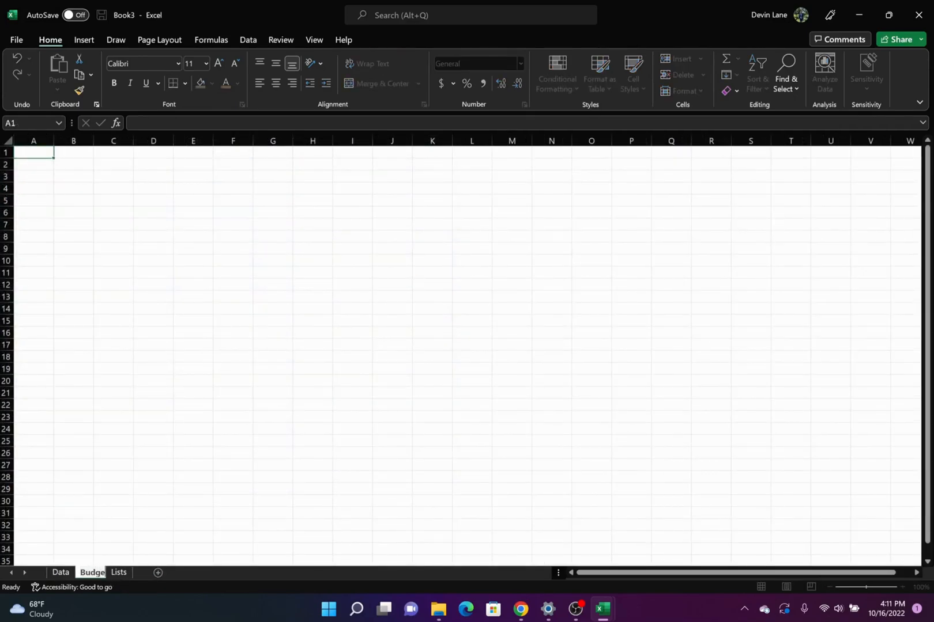
pyautogui.write('t VS Actual')
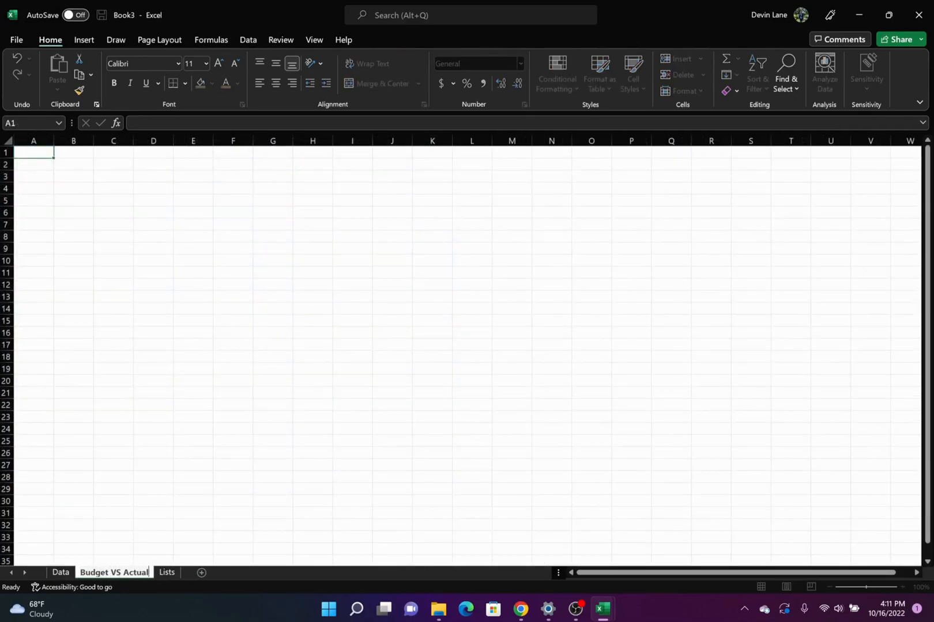
pyautogui.press('Return')
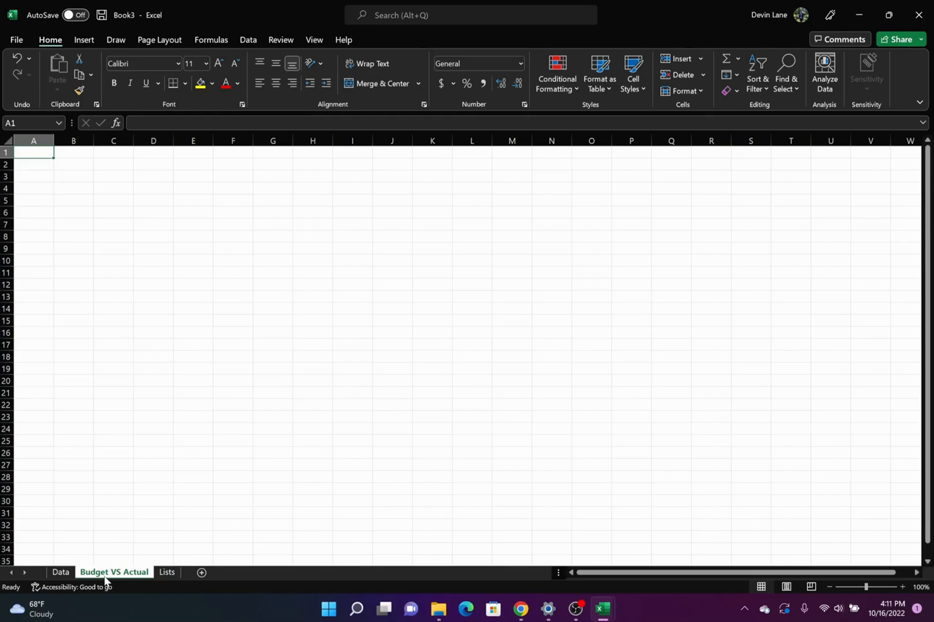
# Enter the label "Month:" in A1 of the Budget VS Actual sheet
pyautogui.click(60, 571)
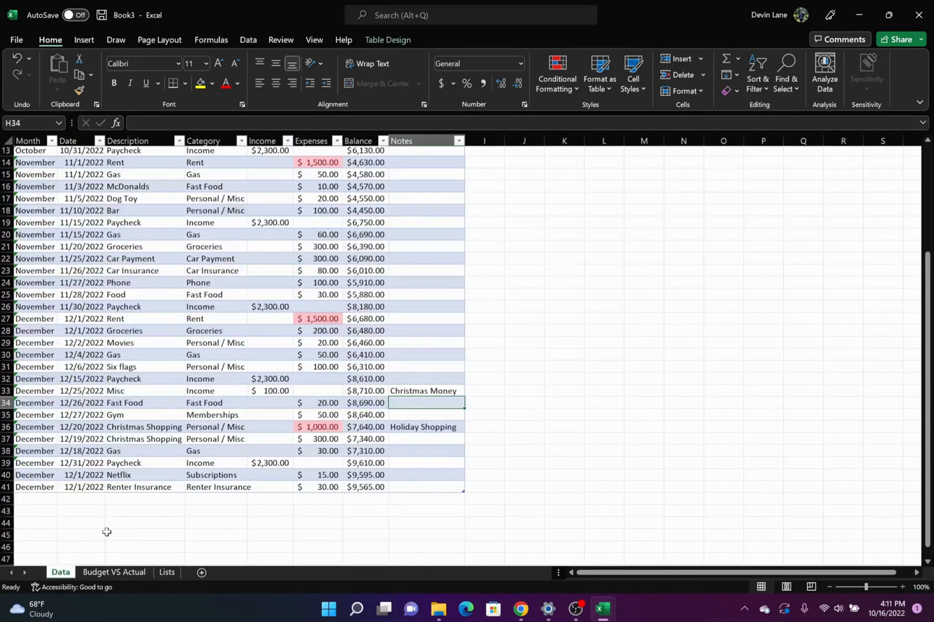
pyautogui.click(103, 577)
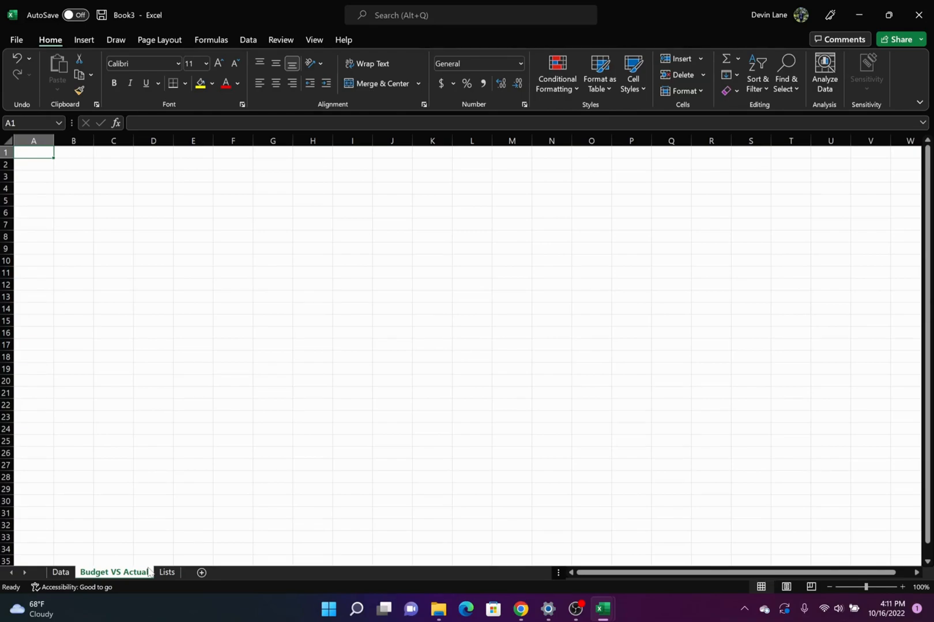
pyautogui.write('Month:')
pyautogui.press('Tab')
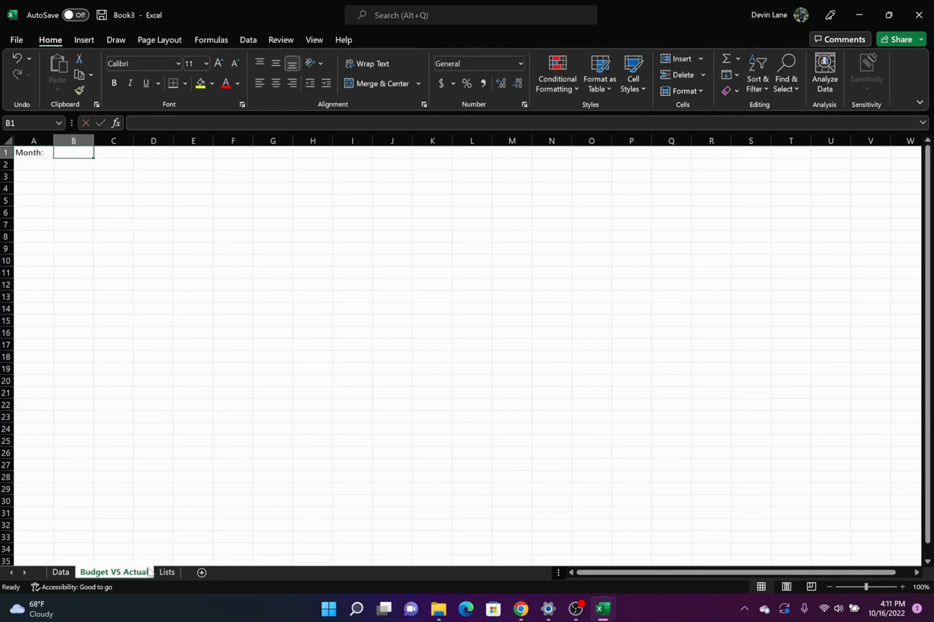
pyautogui.press('Tab')
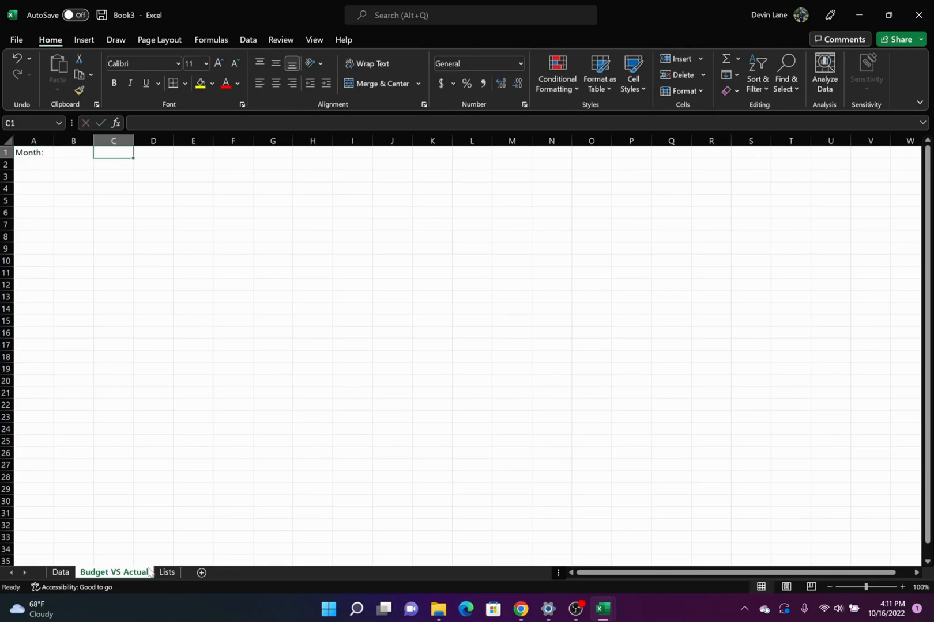
# Add a list data validation to B1 of the Budget VS Actual sheet, using the months in C1:C12 of the Lists sheet as source
pyautogui.press('Left')
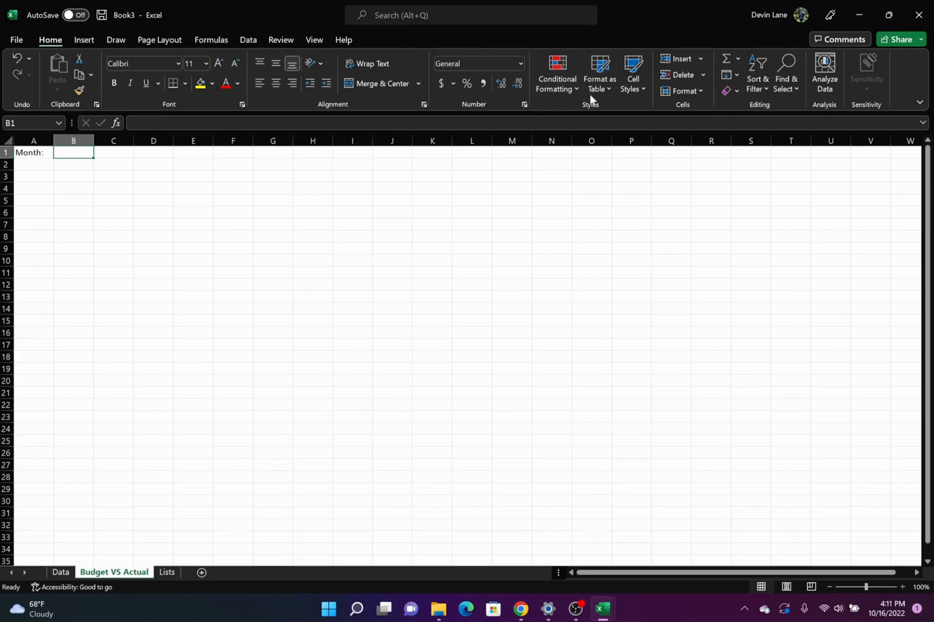
pyautogui.click(256, 42)
pyautogui.click(653, 90)
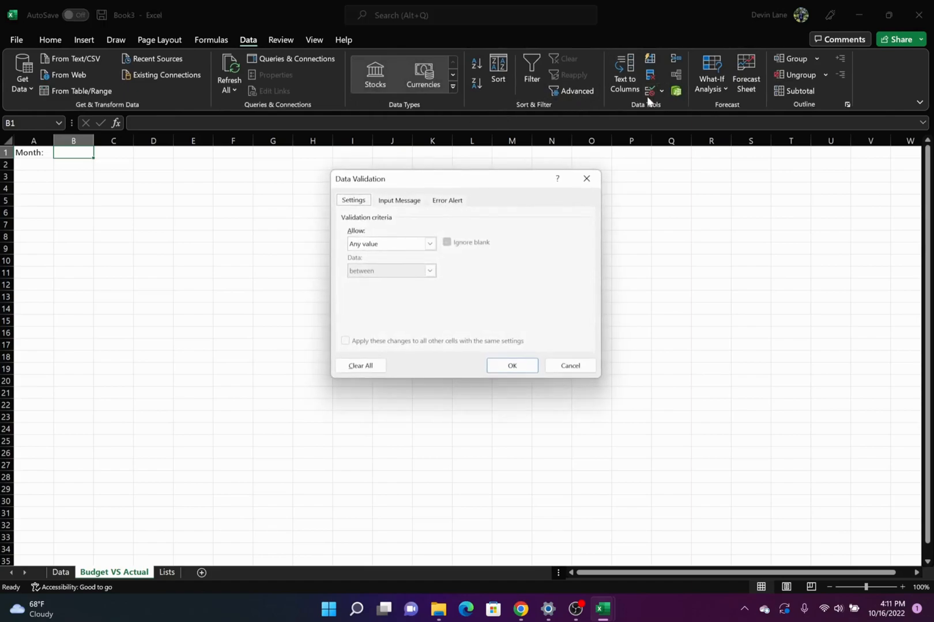
pyautogui.click(430, 244)
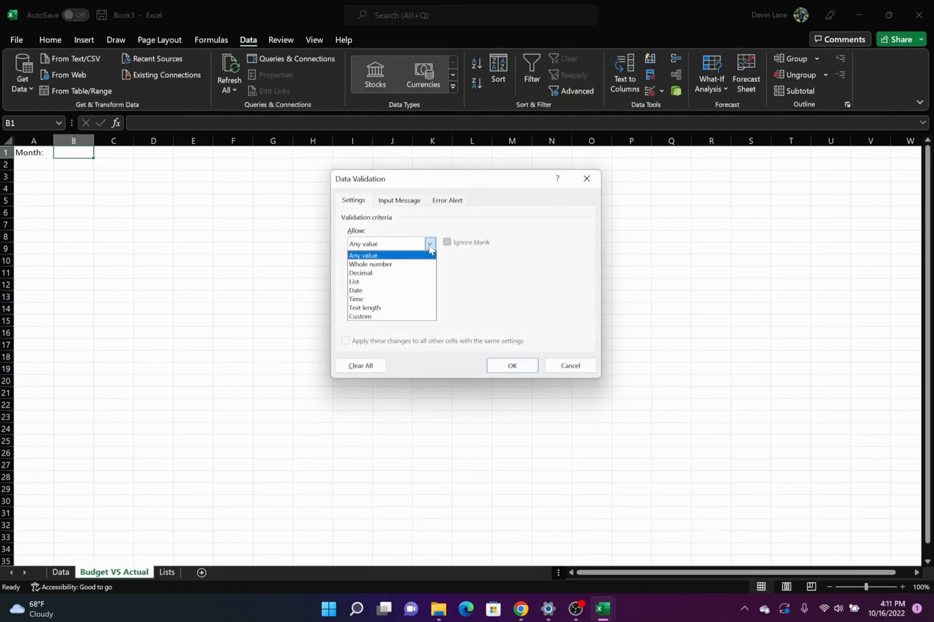
pyautogui.click(407, 282)
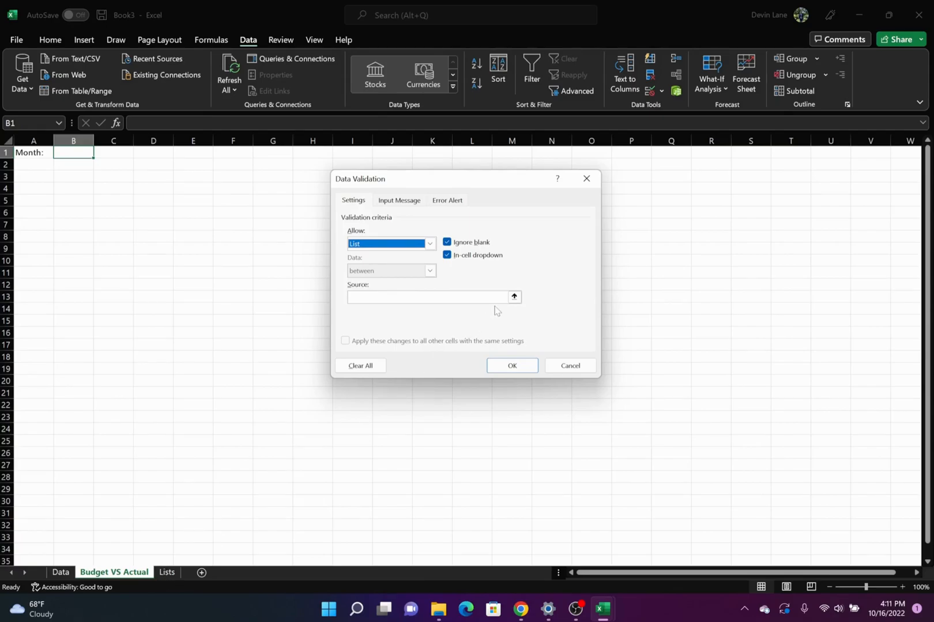
pyautogui.click(514, 297)
pyautogui.click(167, 572)
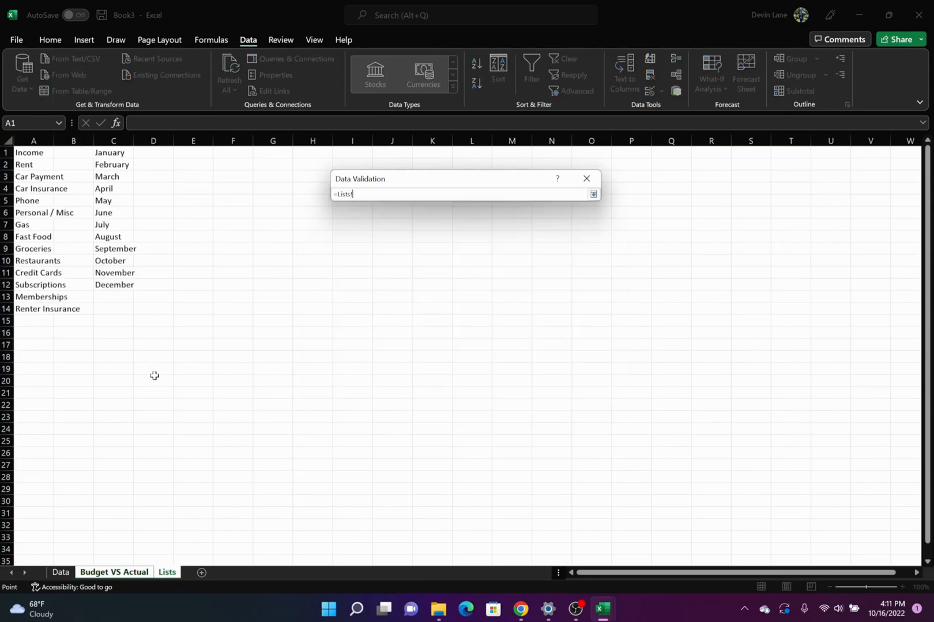
pyautogui.moveTo(108, 152); pyautogui.dragTo(115, 288)
pyautogui.press('Return')
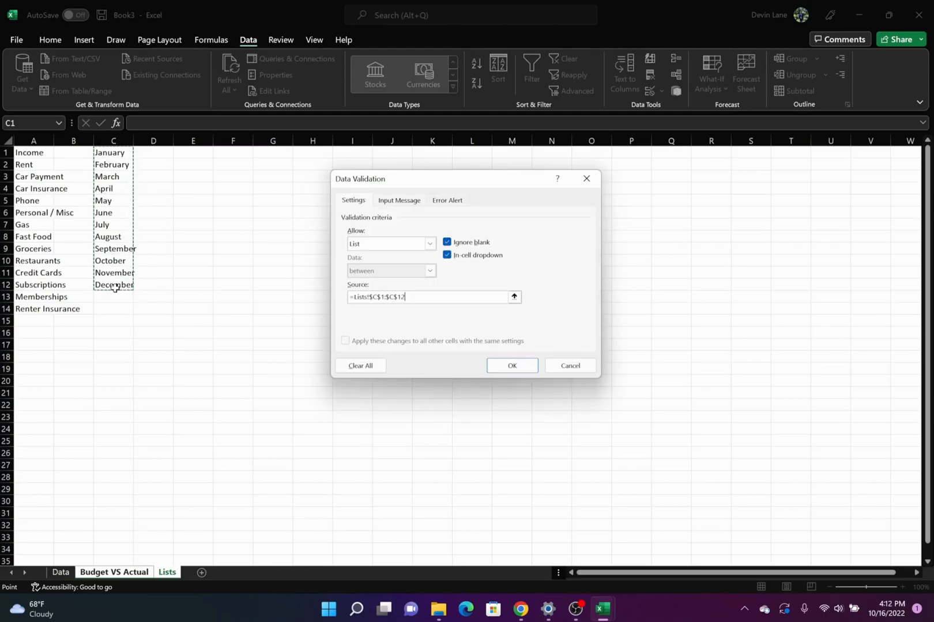
pyautogui.click(493, 369)
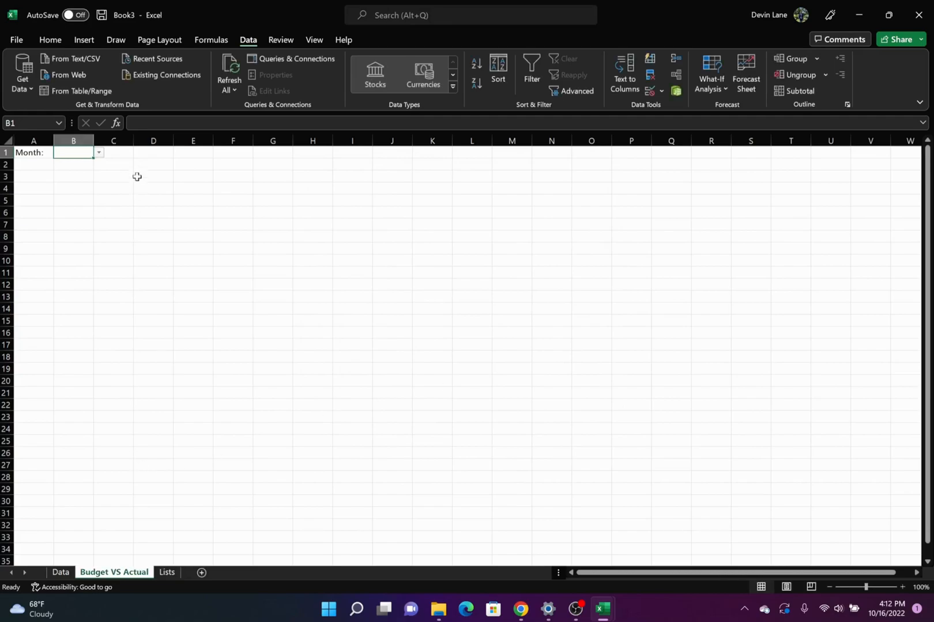
# Choose October as the month in B1 and enter the year 2022 in C1
pyautogui.click(99, 153)
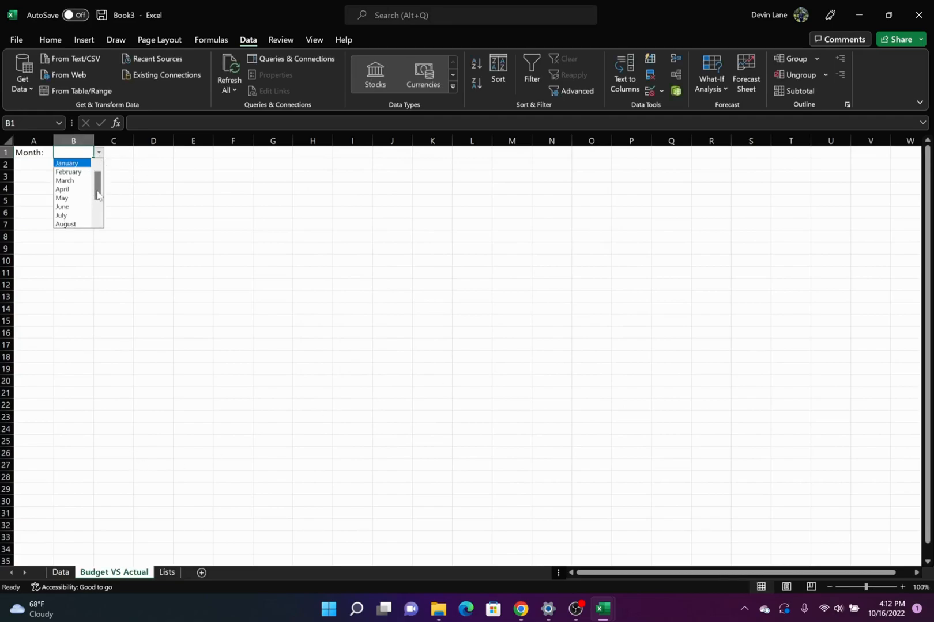
pyautogui.click(101, 212)
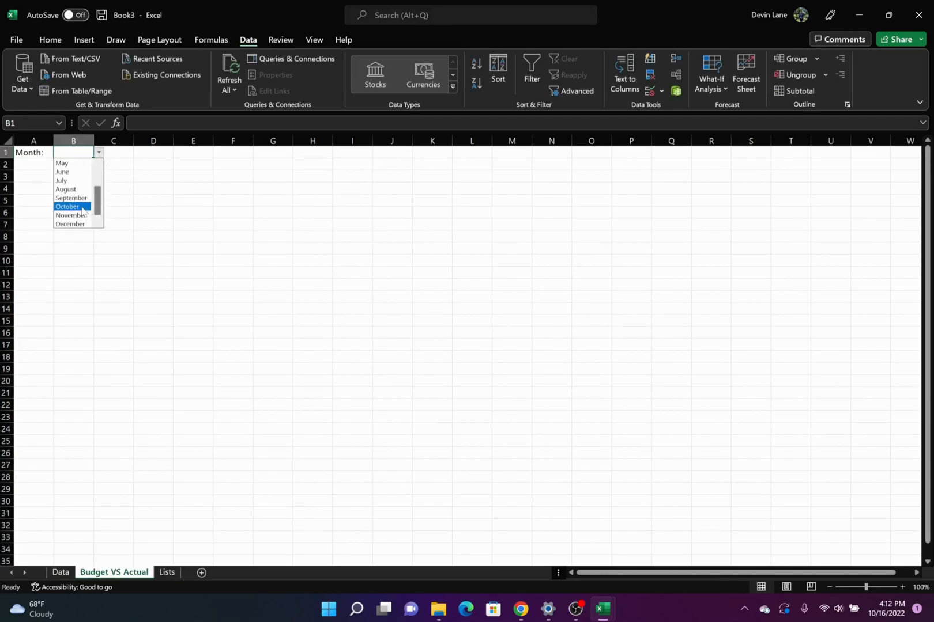
pyautogui.click(82, 207)
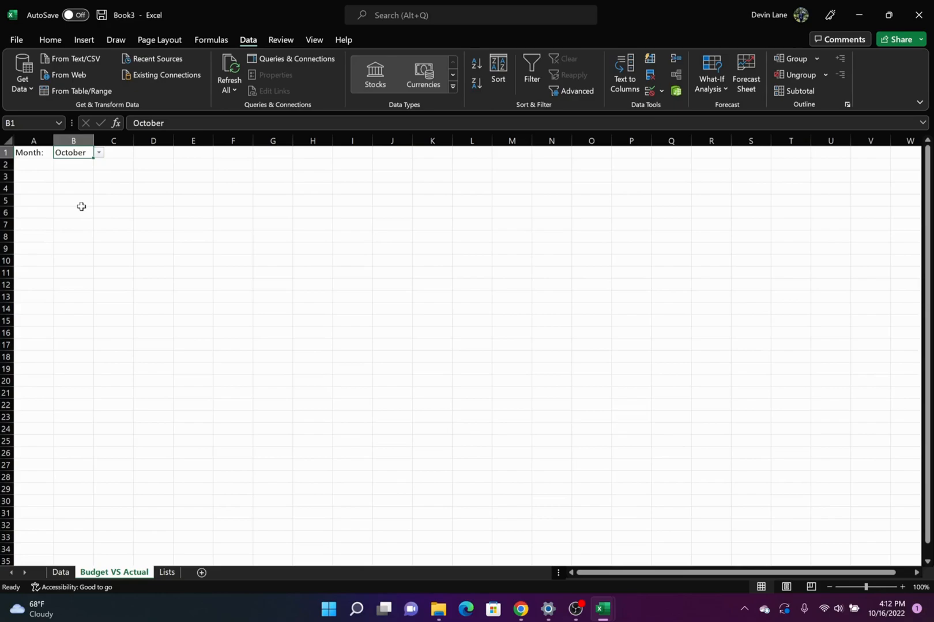
pyautogui.press('Tab')
pyautogui.write('2022')
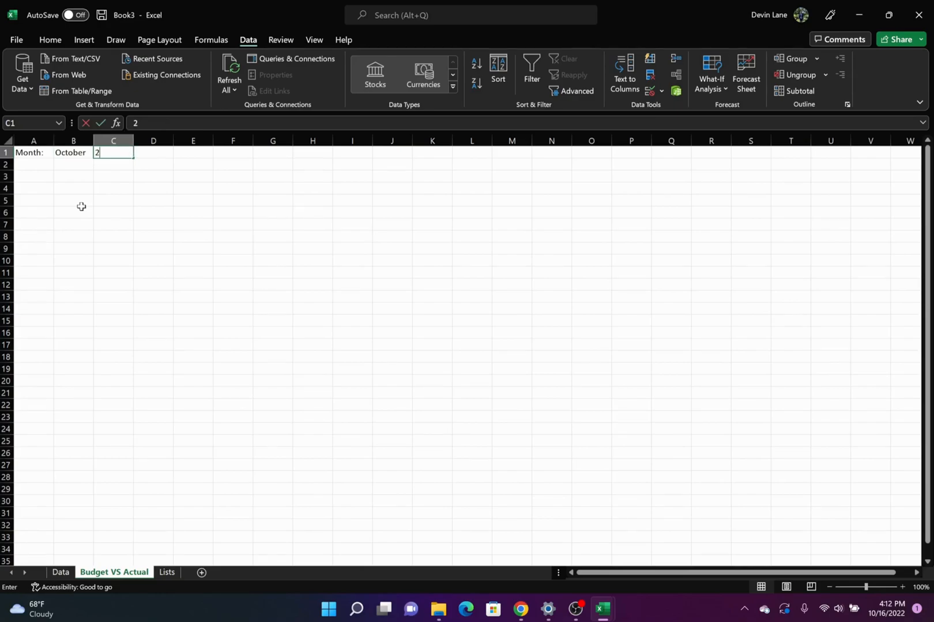
pyautogui.press('Return')
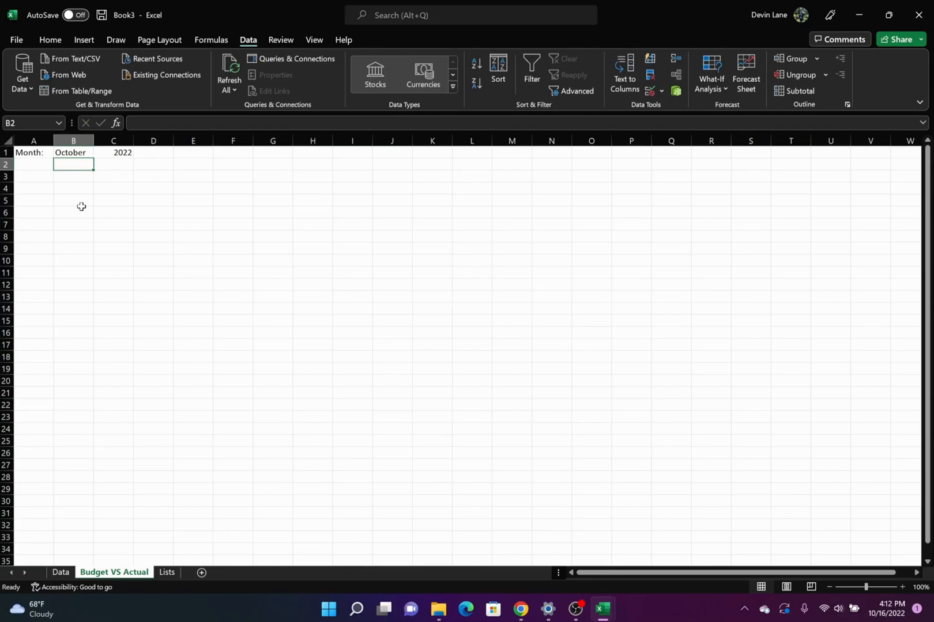
# Enter the headers Income, Actual, Budget and Remaining in A2:D2
pyautogui.click(33, 165)
pyautogui.write('Income')
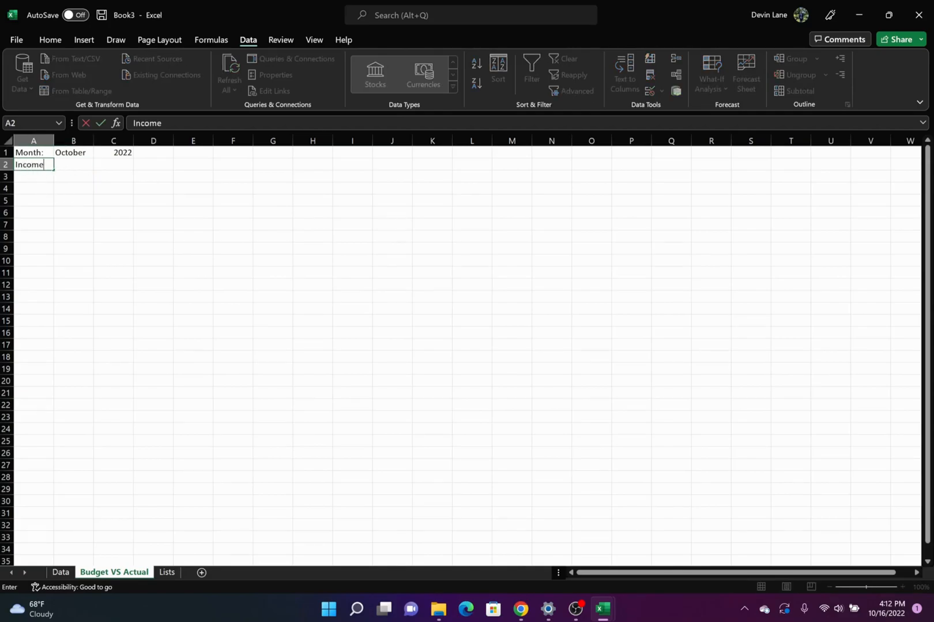
pyautogui.press('Tab')
pyautogui.write('Actu')
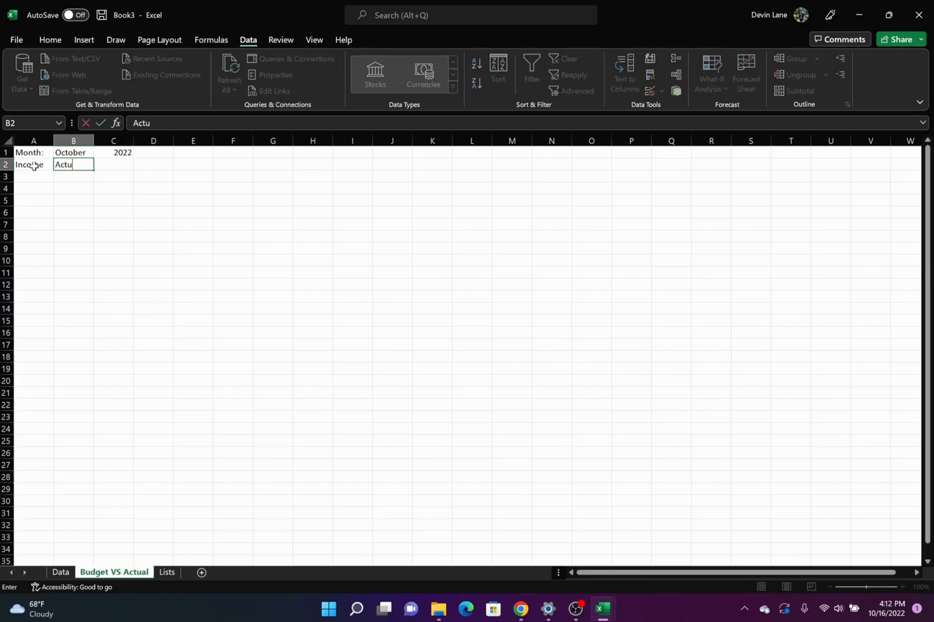
pyautogui.write('al')
pyautogui.press('Tab')
pyautogui.write('Budget')
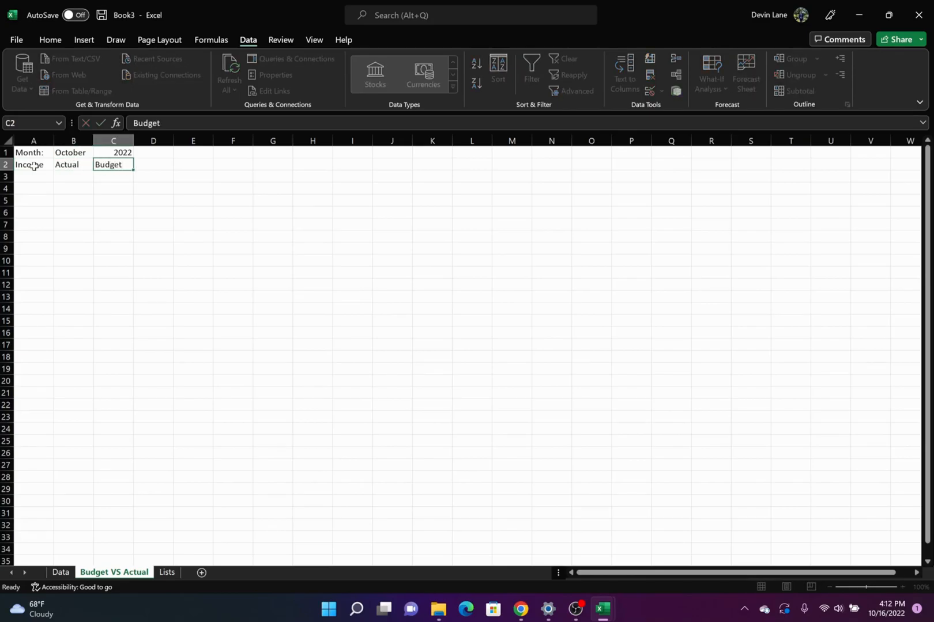
pyautogui.press('Tab')
pyautogui.write('Remaining')
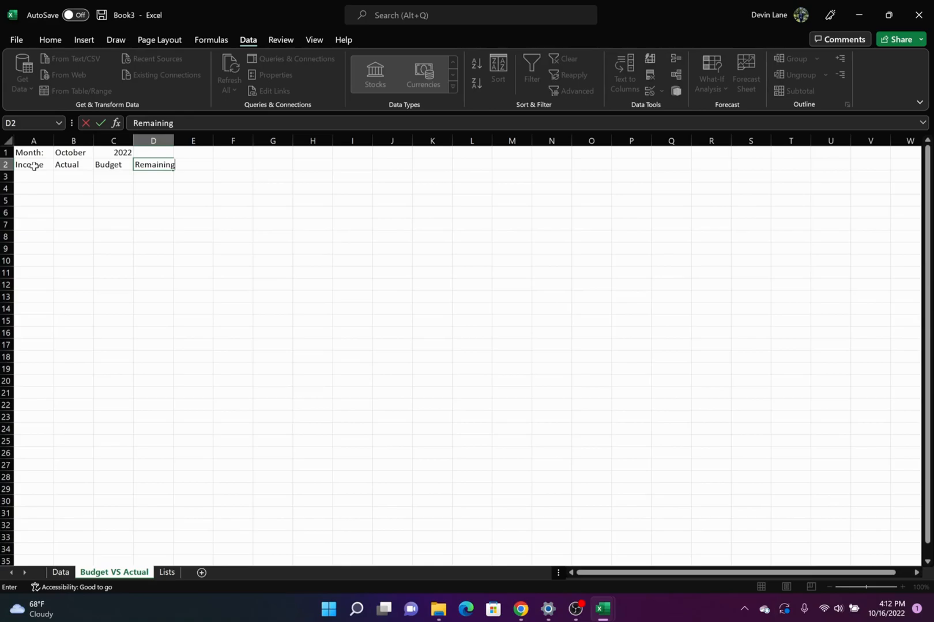
pyautogui.press('Return')
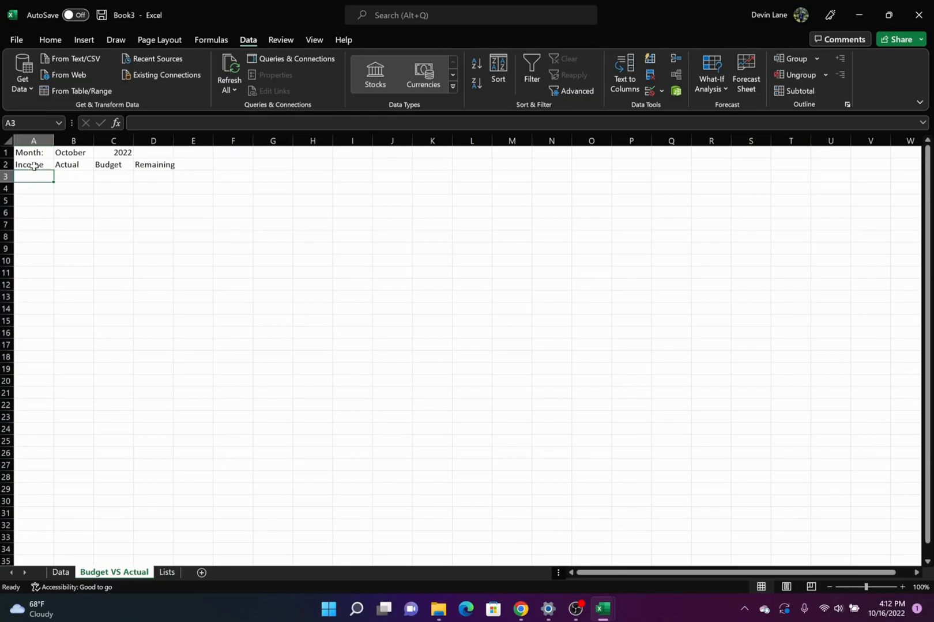
# Enter the labels Paycheck, Misc and Expenses in A3:A5
pyautogui.write('Paycheck')
pyautogui.press('Return')
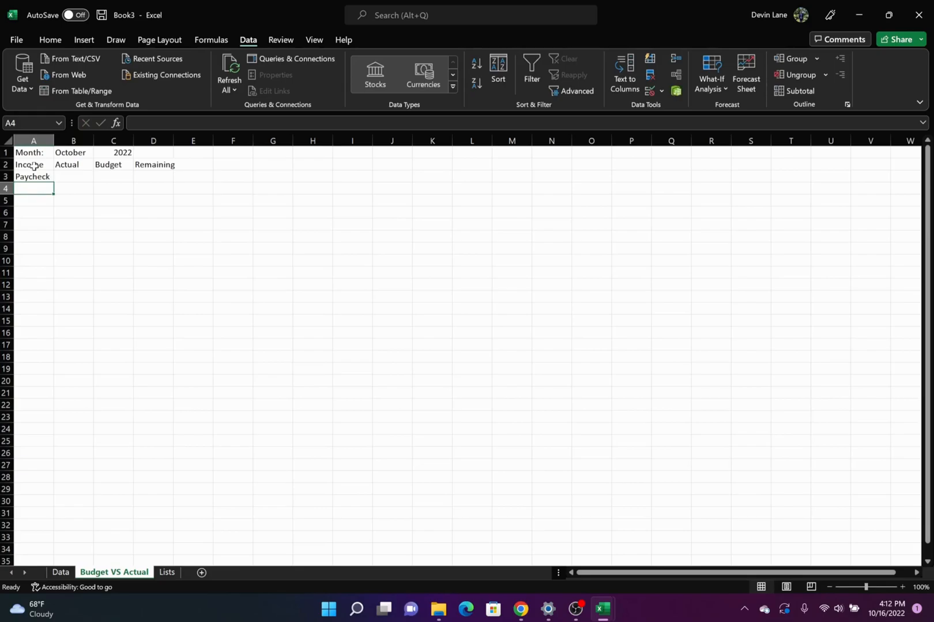
pyautogui.press('Up')
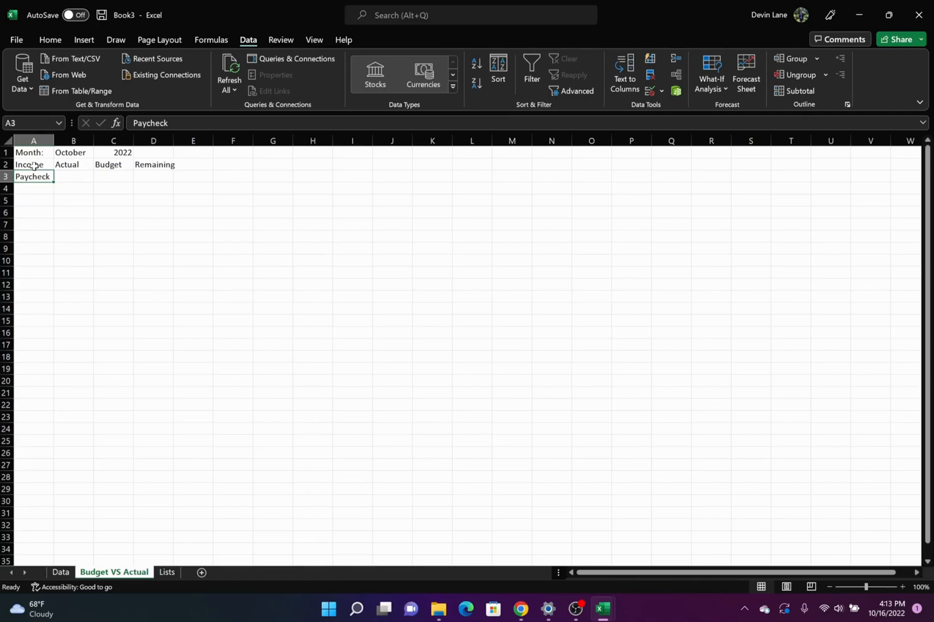
pyautogui.press('Return')
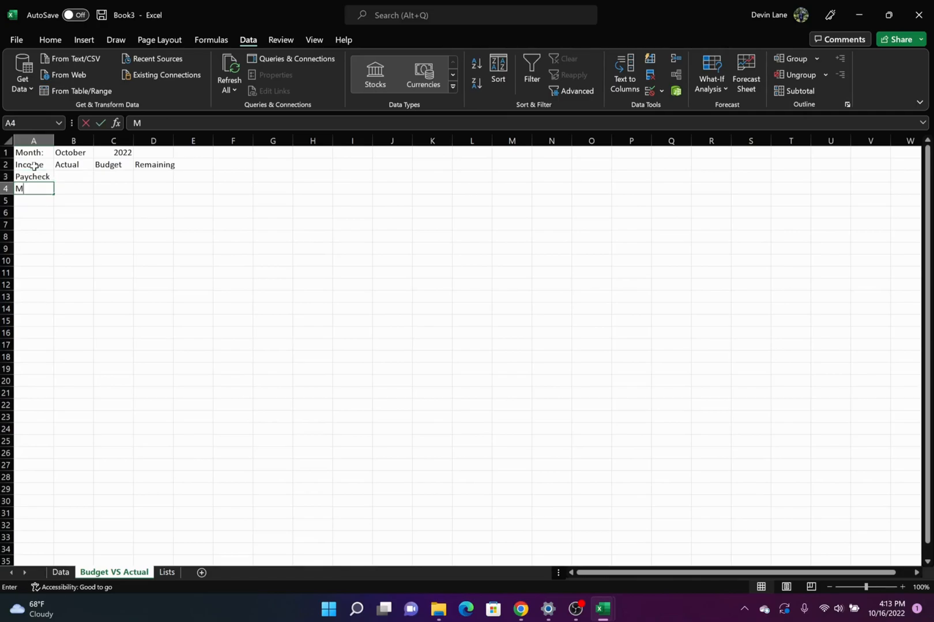
pyautogui.write('Misc')
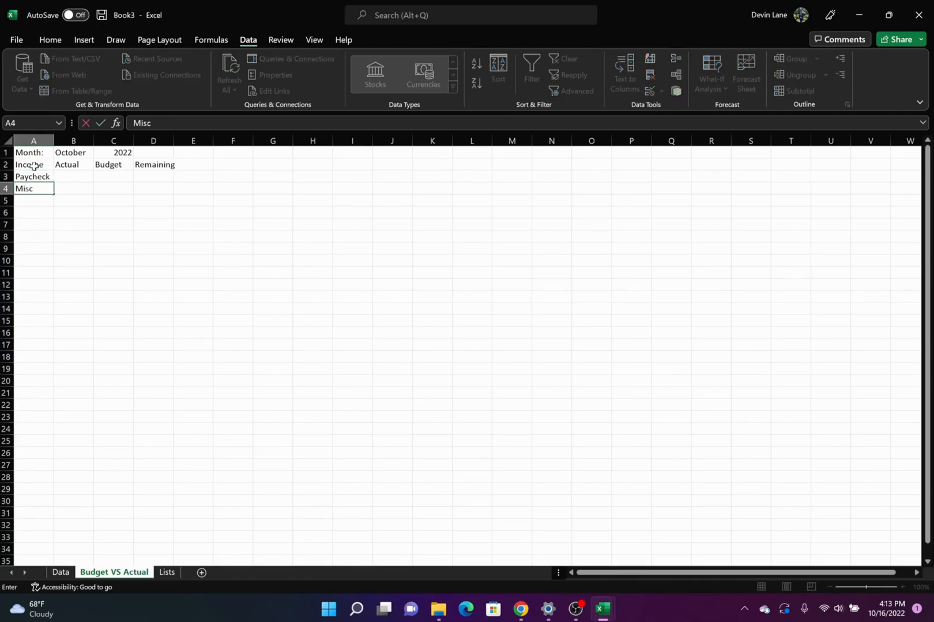
pyautogui.press('Return')
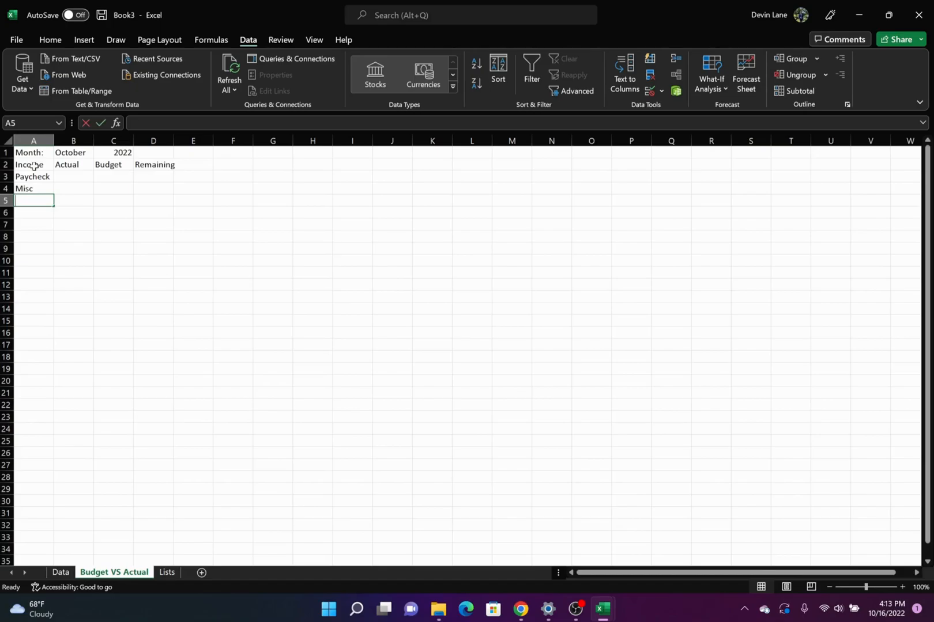
pyautogui.write('Expenses')
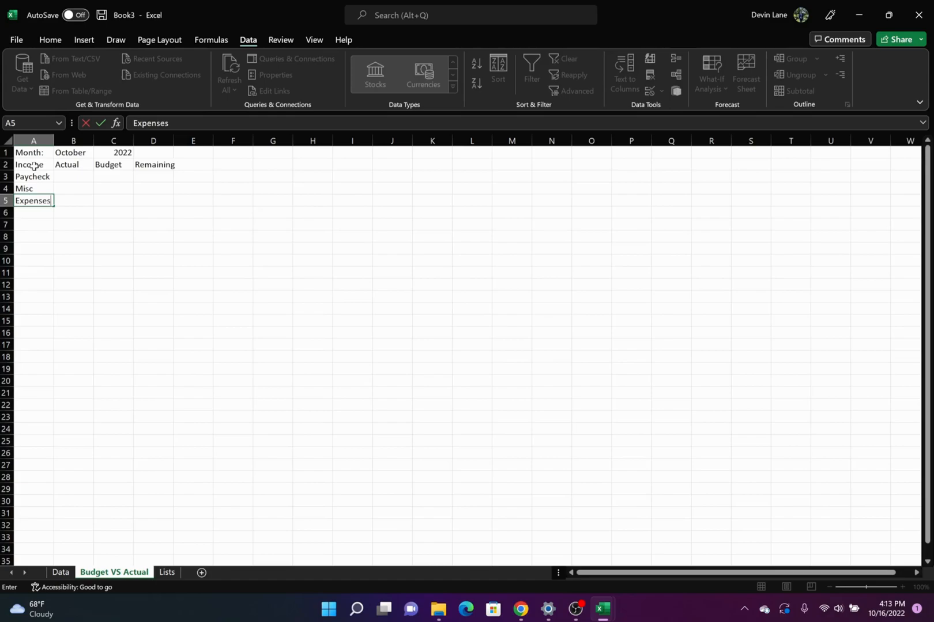
pyautogui.press('Return')
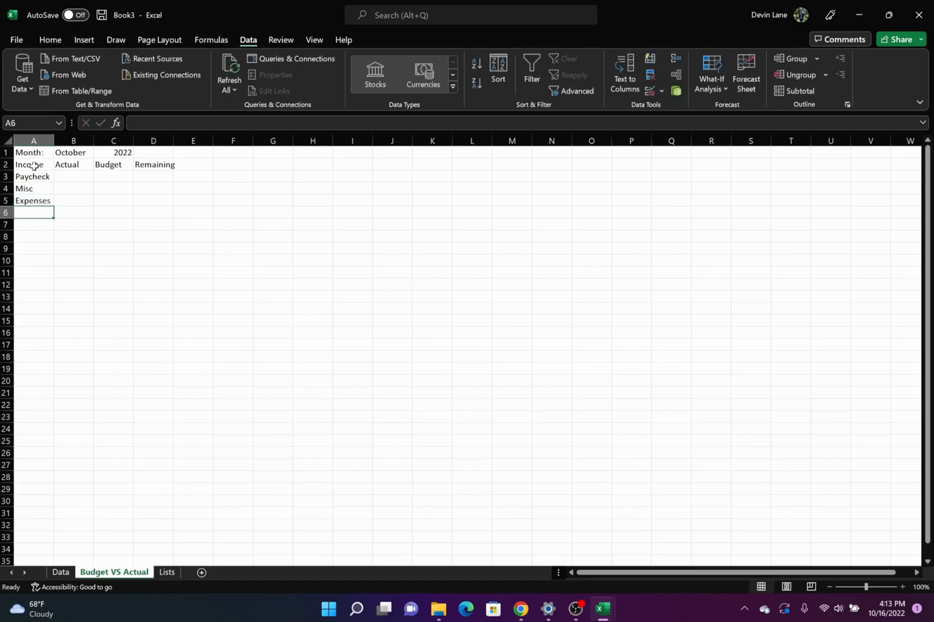
# Copy the expense categories in A2:A14 of the Lists sheet to A6:A18 of Budget VS Actual and autofit column A
pyautogui.click(167, 572)
pyautogui.moveTo(32, 166); pyautogui.dragTo(39, 302)
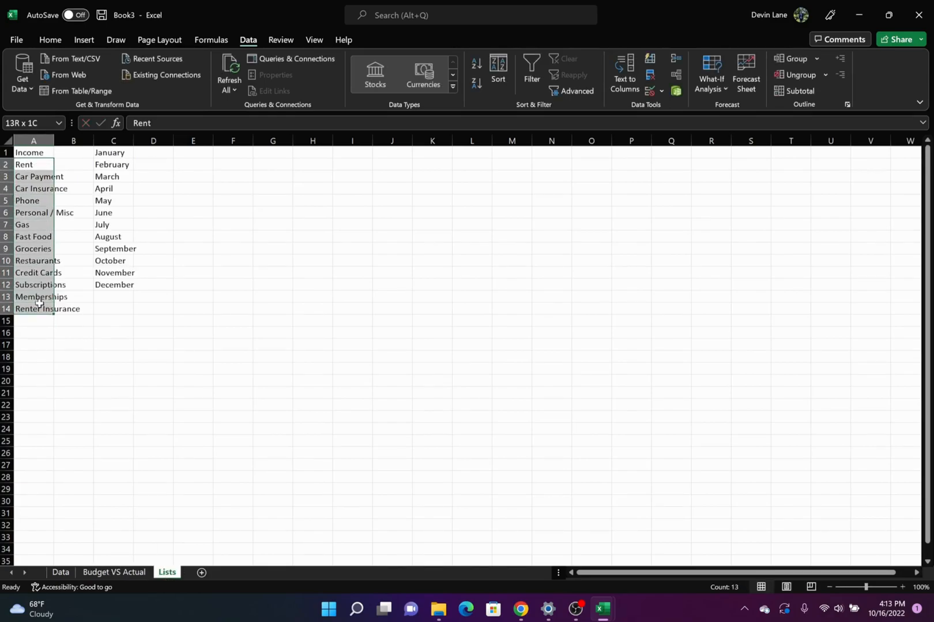
pyautogui.hotkey('ctrl', 'c')
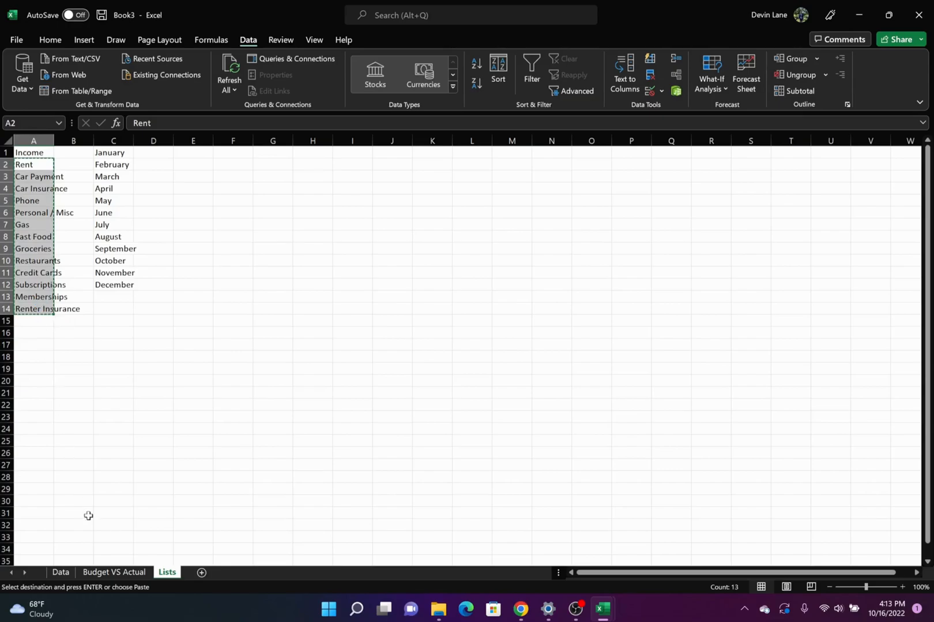
pyautogui.click(115, 571)
pyautogui.hotkey('ctrl', 'v')
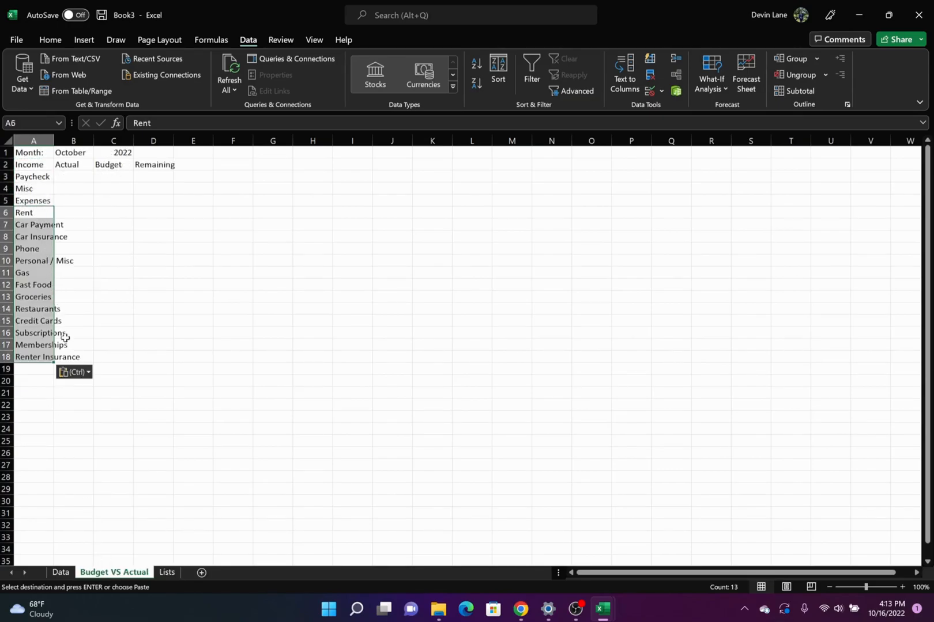
pyautogui.click(44, 369)
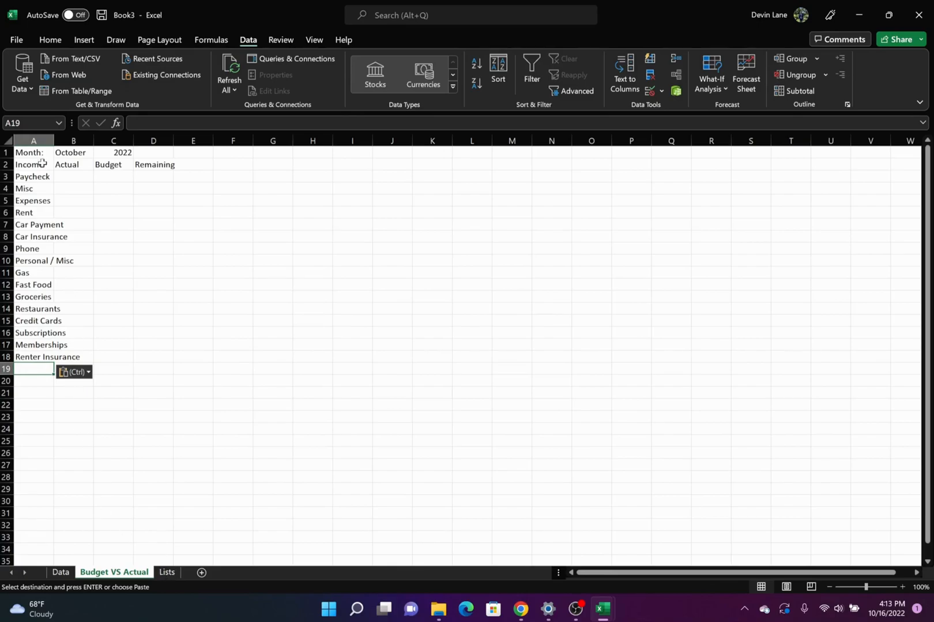
pyautogui.doubleClick(54, 141)
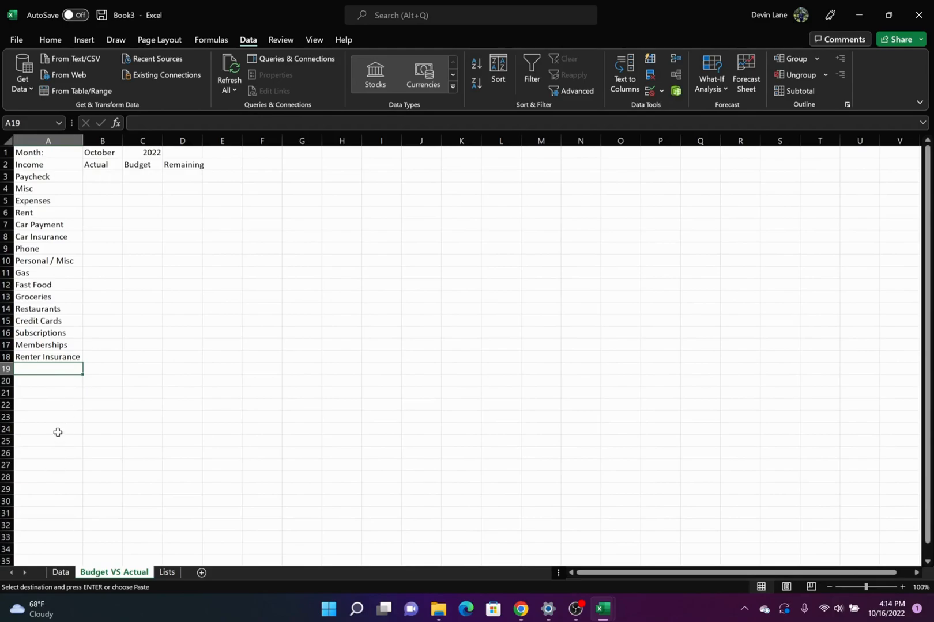
# Enter the labels "Total:" in A19 and "GAIN / (LOSS)" in A20
pyautogui.write('Tot')
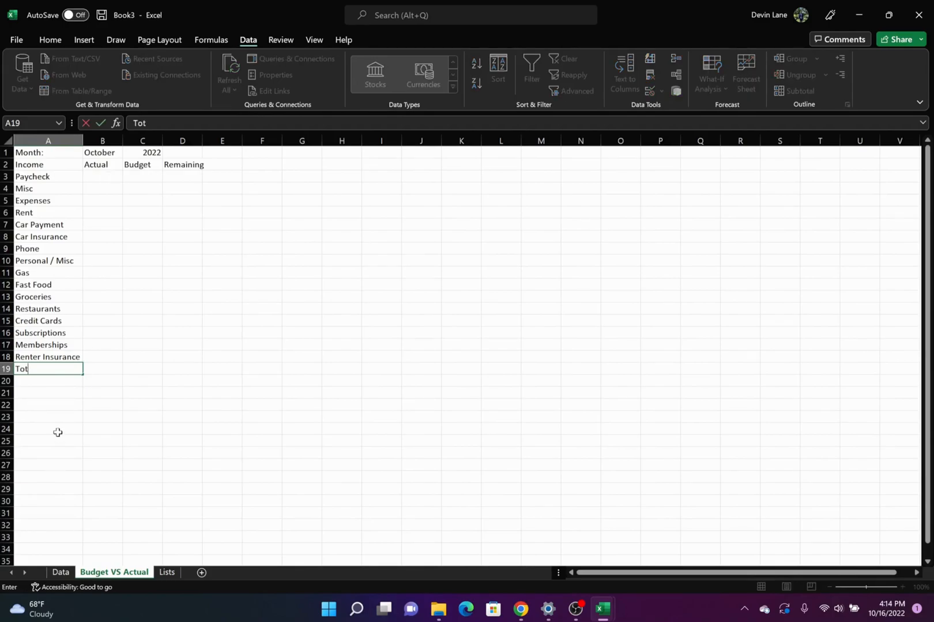
pyautogui.write('al:')
pyautogui.press('Return')
pyautogui.write('Gai')
pyautogui.press('BackSpace')
pyautogui.press('BackSpace')
pyautogui.press('BackSpace')
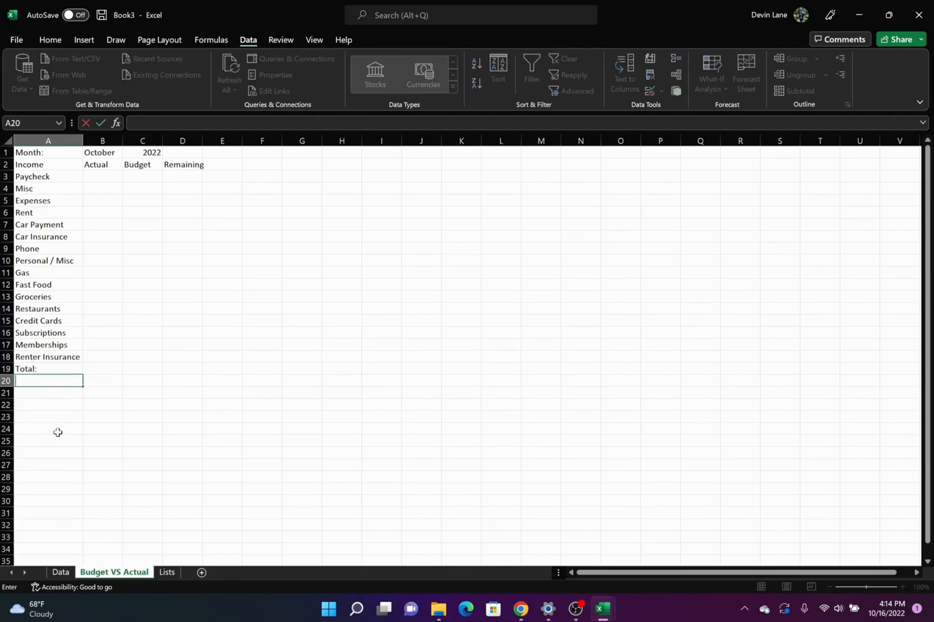
pyautogui.write('GAIN / (LOSS)')
pyautogui.press('Return')
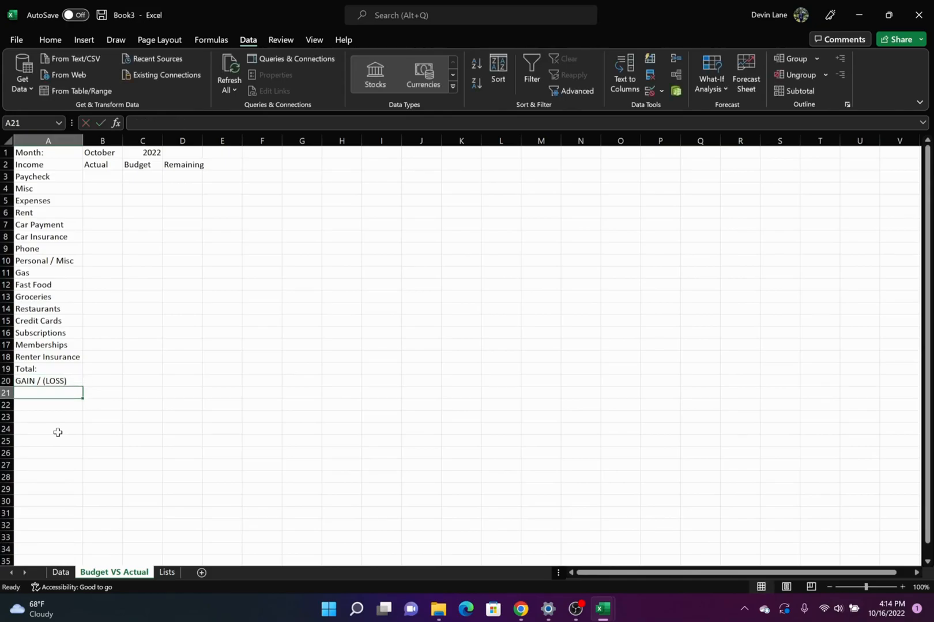
# Enter the labels Total Income, Total Expenses and Total Saved in A22:A24, leaving row 21 blank
pyautogui.press('Return')
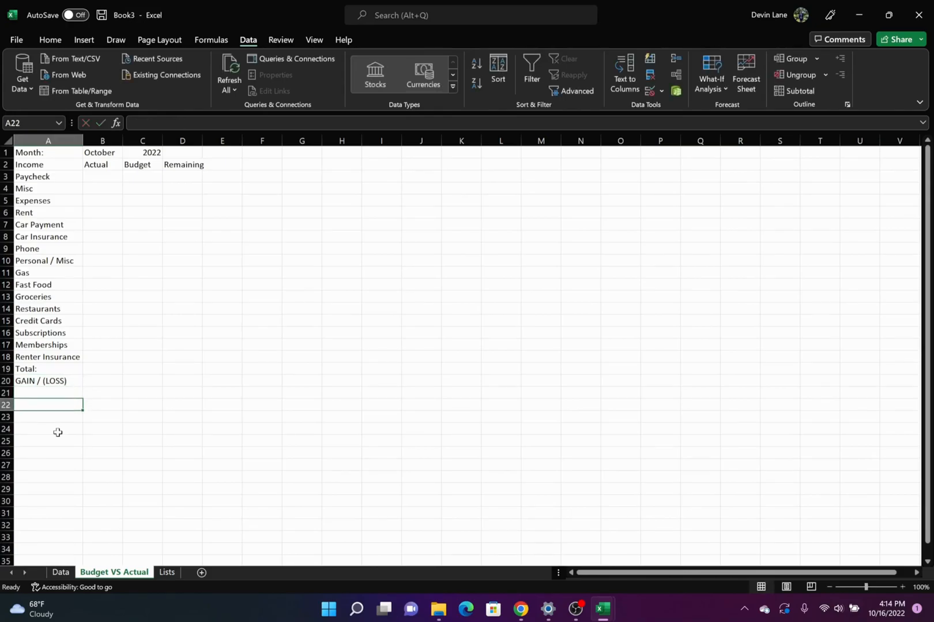
pyautogui.write('Total Income')
pyautogui.press('Return')
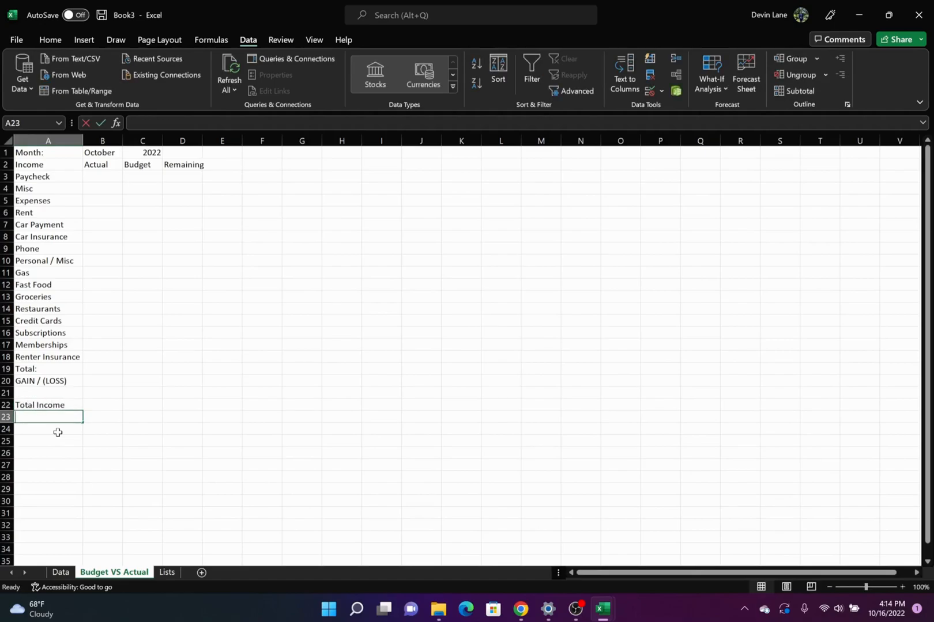
pyautogui.write('Total Expense')
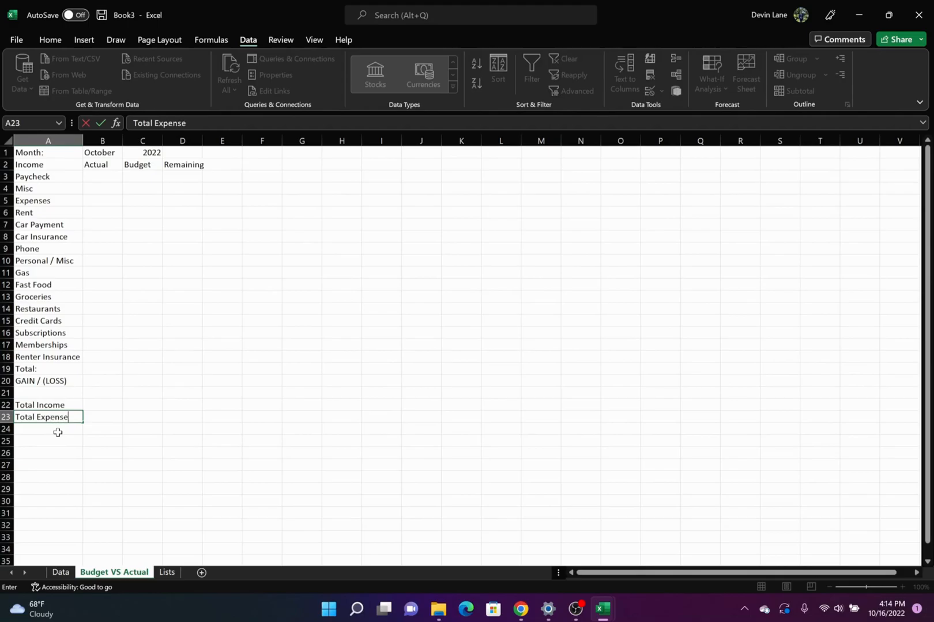
pyautogui.write('s')
pyautogui.press('Return')
pyautogui.write('T')
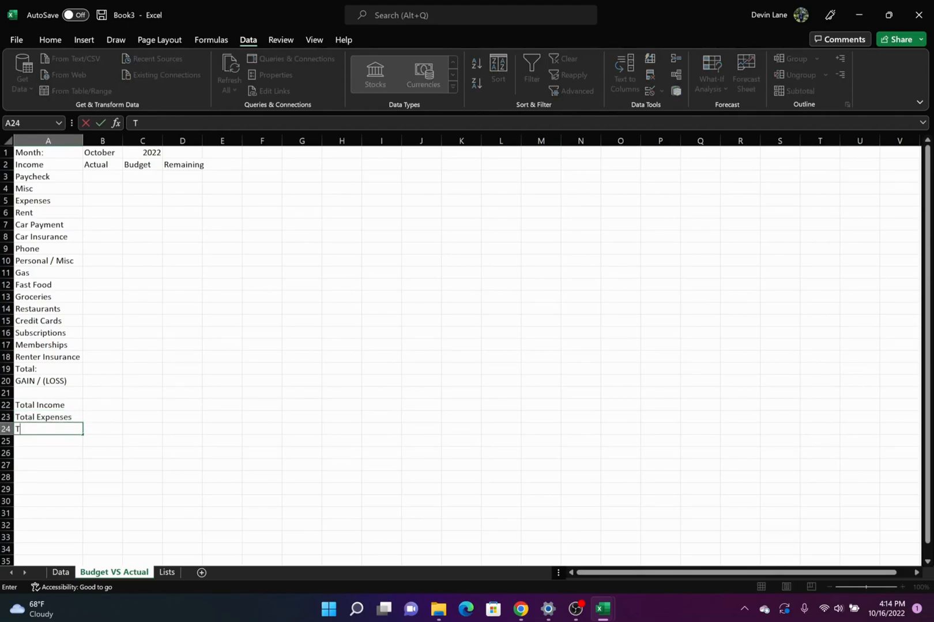
pyautogui.write('otal Saved')
pyautogui.press('Up')
# Enter the label "Total Income" in C22, beside the summary labels
pyautogui.press('Right')
pyautogui.press('Up')
pyautogui.press('Right')
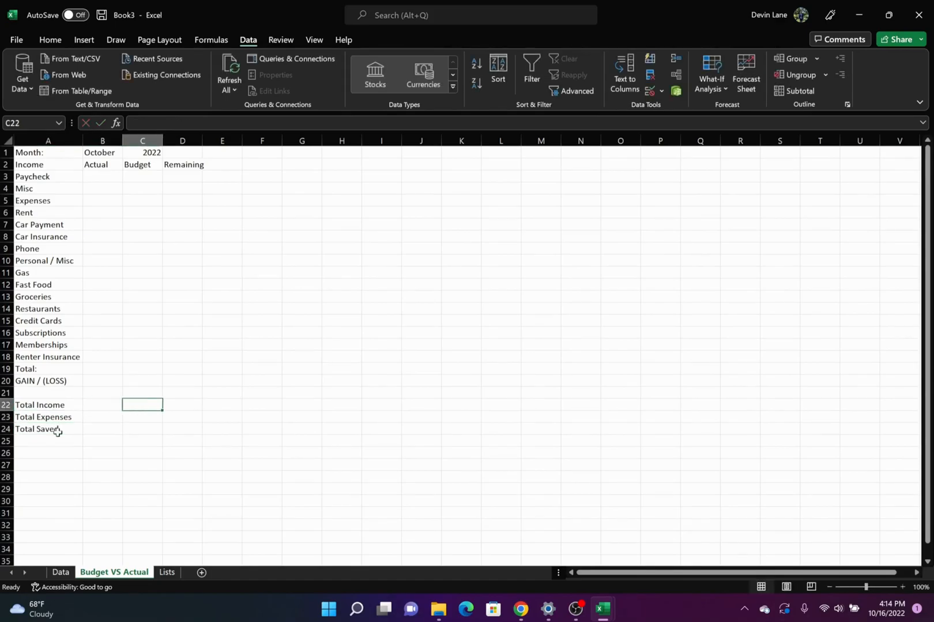
pyautogui.write('Total Budget')
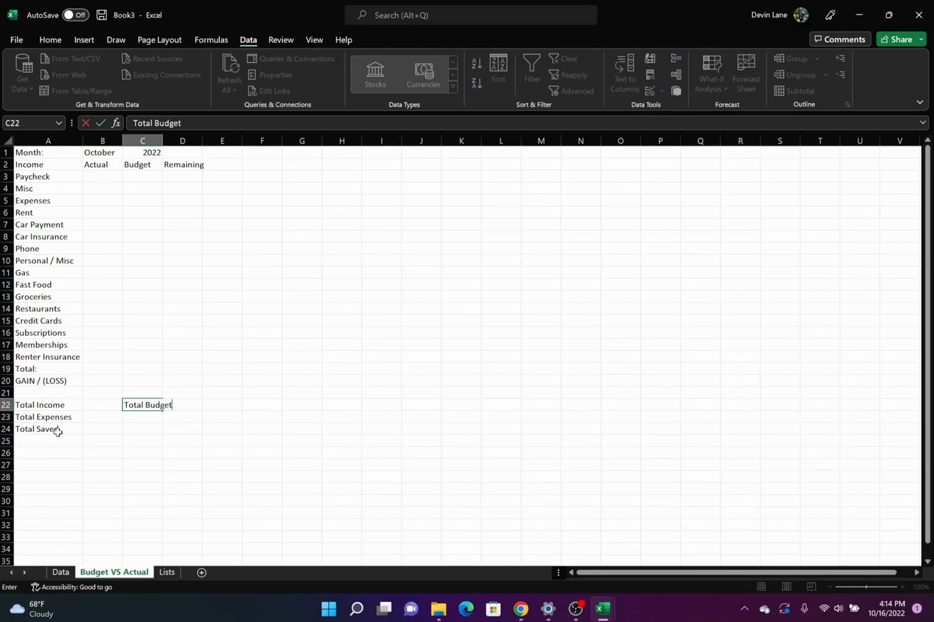
pyautogui.press('BackSpace')
pyautogui.press('BackSpace')
pyautogui.press('BackSpace')
pyautogui.press('BackSpace')
pyautogui.press('BackSpace')
pyautogui.press('BackSpace')
pyautogui.write('Icn')
pyautogui.press('BackSpace')
pyautogui.press('BackSpace')
pyautogui.write('ncome')
pyautogui.press('BackSpace')
pyautogui.press('BackSpace')
pyautogui.press('BackSpace')
pyautogui.press('BackSpace')
pyautogui.write('come')
pyautogui.press('Return')
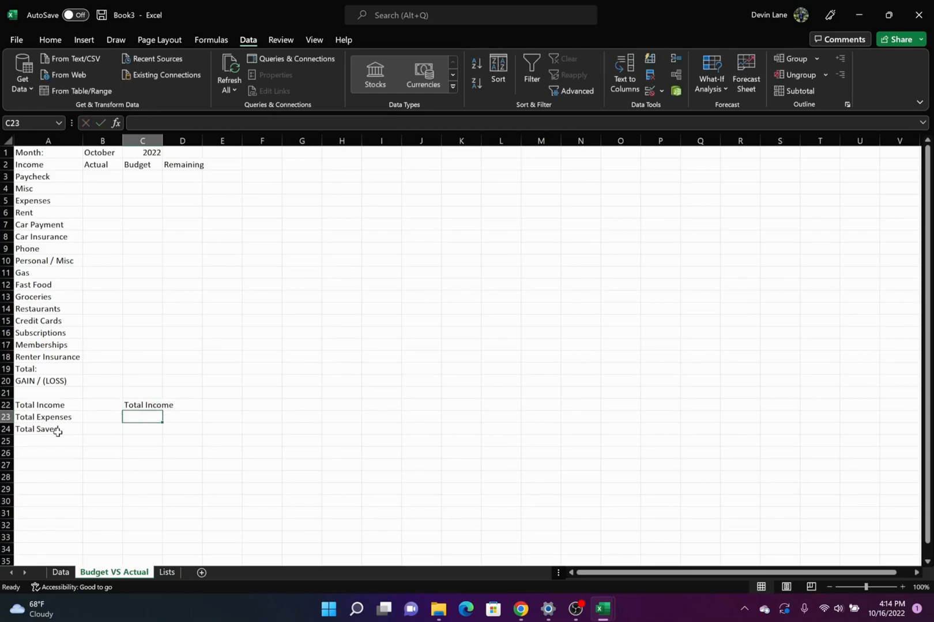
# Enter "Total Expense Budget" in C23 and extend the label in C22 to "Total Income Budget"
pyautogui.write('Total Expense Budget')
pyautogui.press('Up')
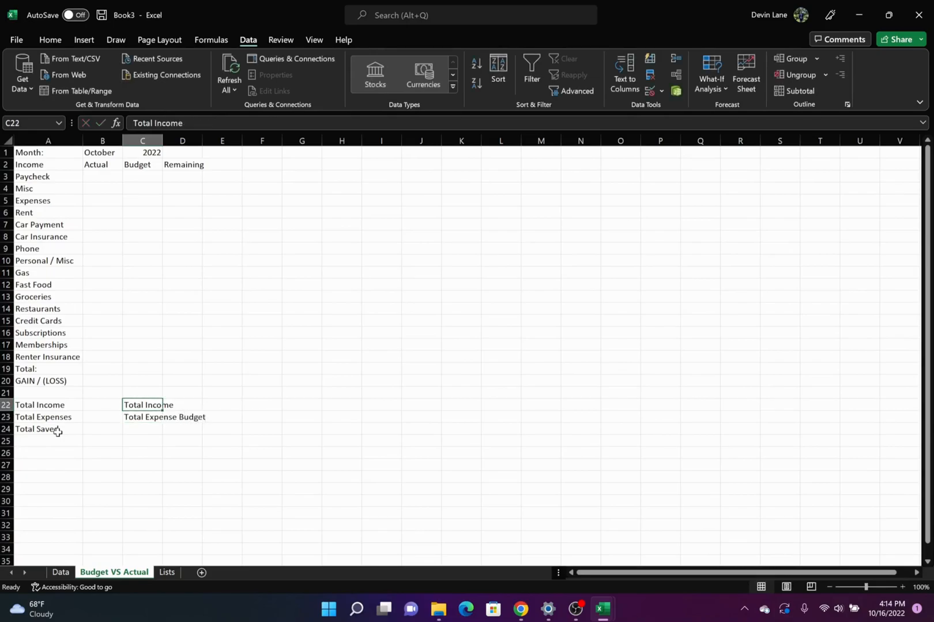
pyautogui.press('F2')
pyautogui.write('Budget')
pyautogui.press('Return')
pyautogui.press('Return')
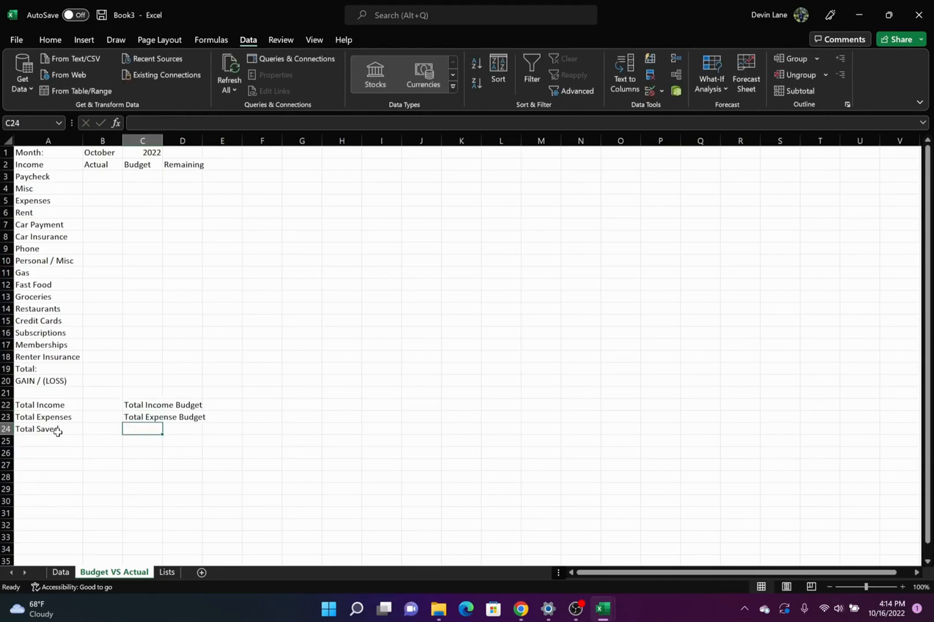
# Enter the label "Total Est. Saved" in C24
pyautogui.write('Total eEs')
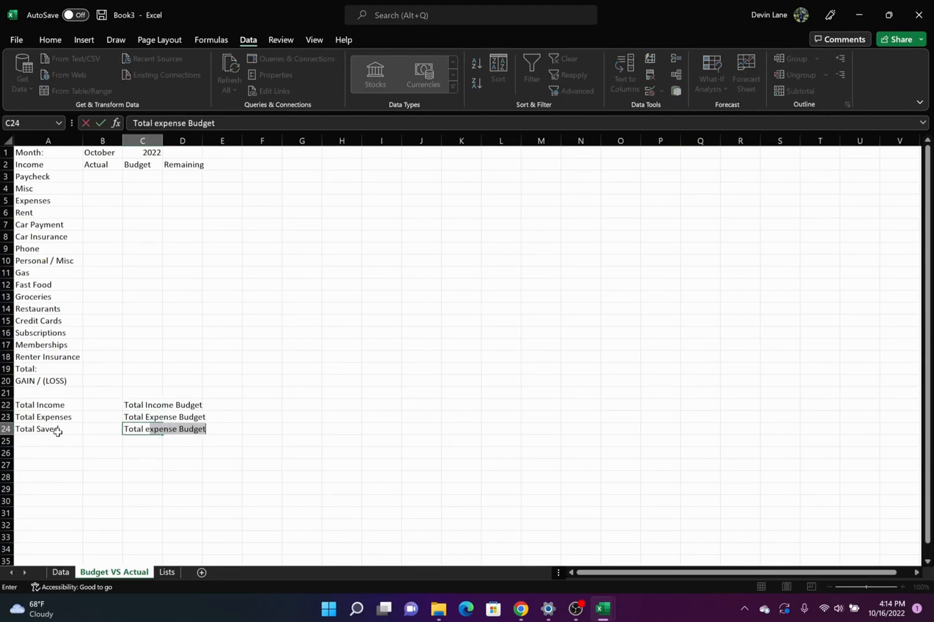
pyautogui.press('BackSpace')
pyautogui.press('BackSpace')
pyautogui.press('BackSpace')
pyautogui.press('BackSpace')
pyautogui.write('E')
pyautogui.press('BackSpace')
pyautogui.write('Est. Sa')
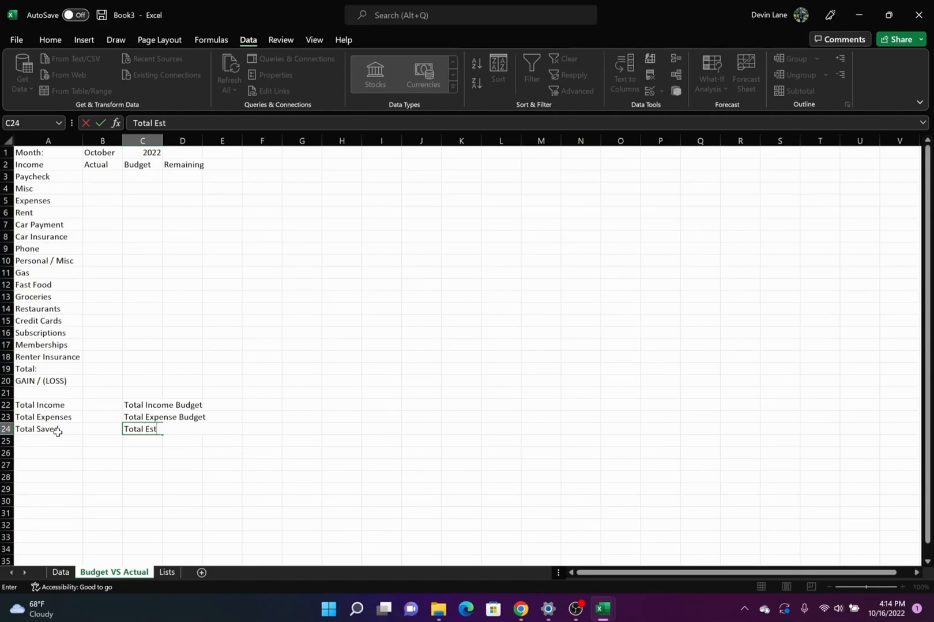
pyautogui.write('ved')
pyautogui.press('Return')
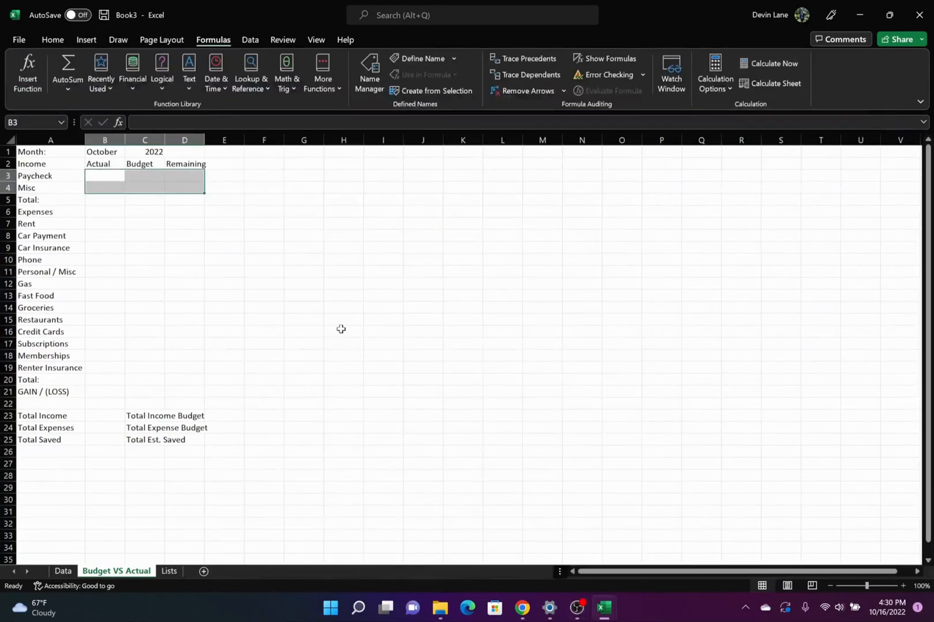
# Start a SUMIFS formula in B3 that sums Data column E where Data column A matches the month in $B$1
pyautogui.click(188, 231)
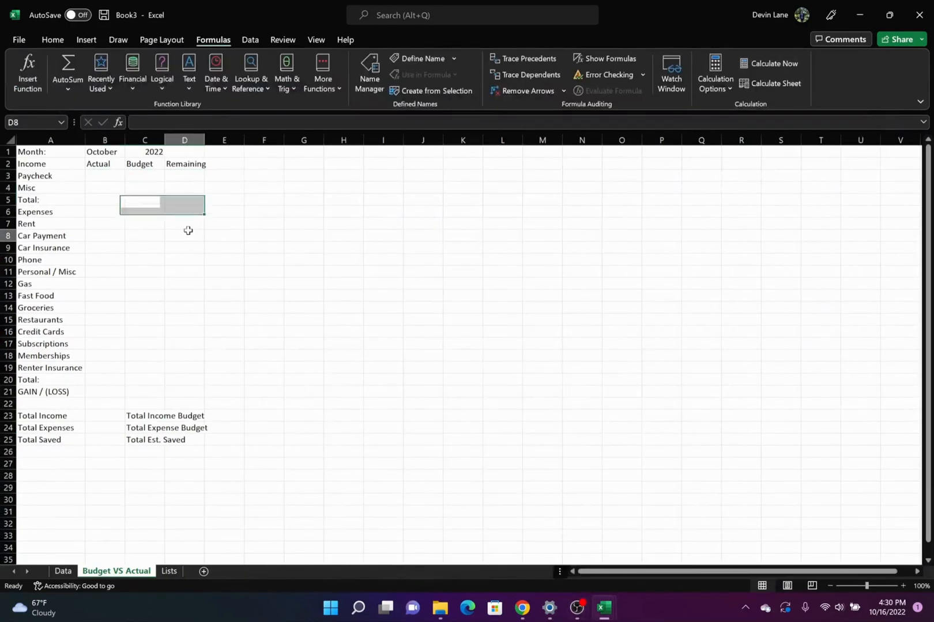
pyautogui.click(99, 174)
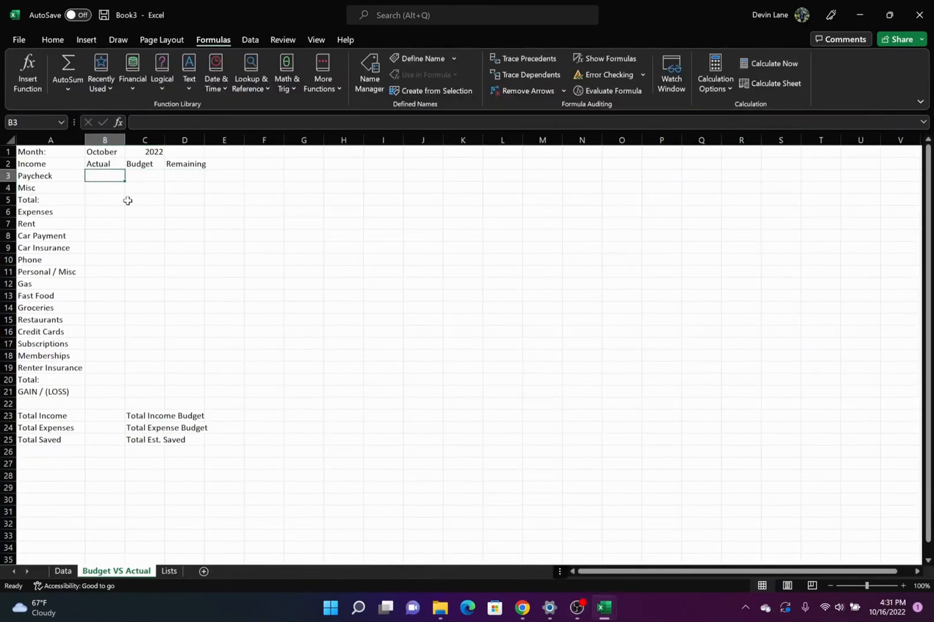
pyautogui.write('=sum')
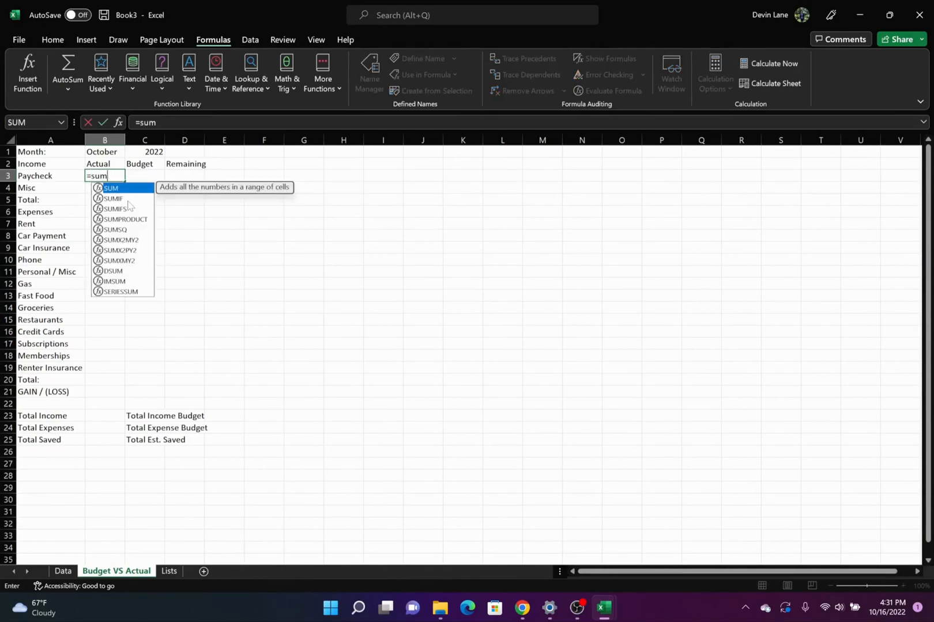
pyautogui.write('if')
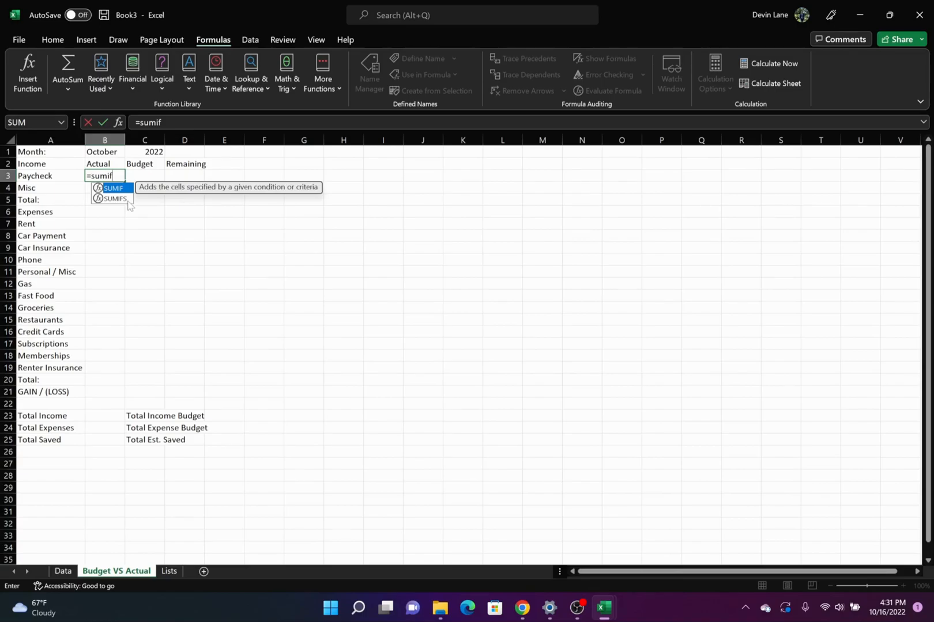
pyautogui.write('s(')
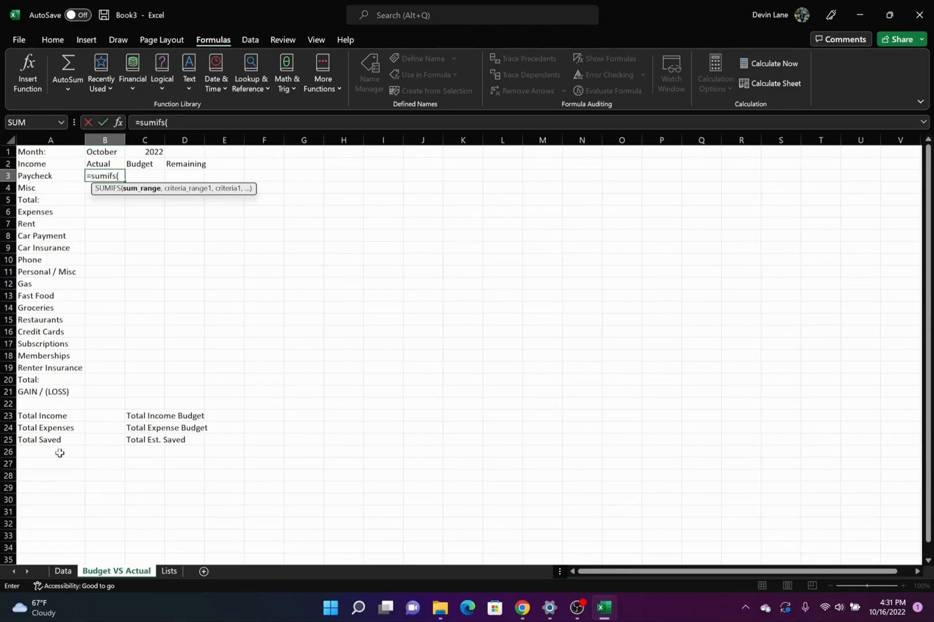
pyautogui.click(62, 571)
pyautogui.click(272, 140)
pyautogui.write(',')
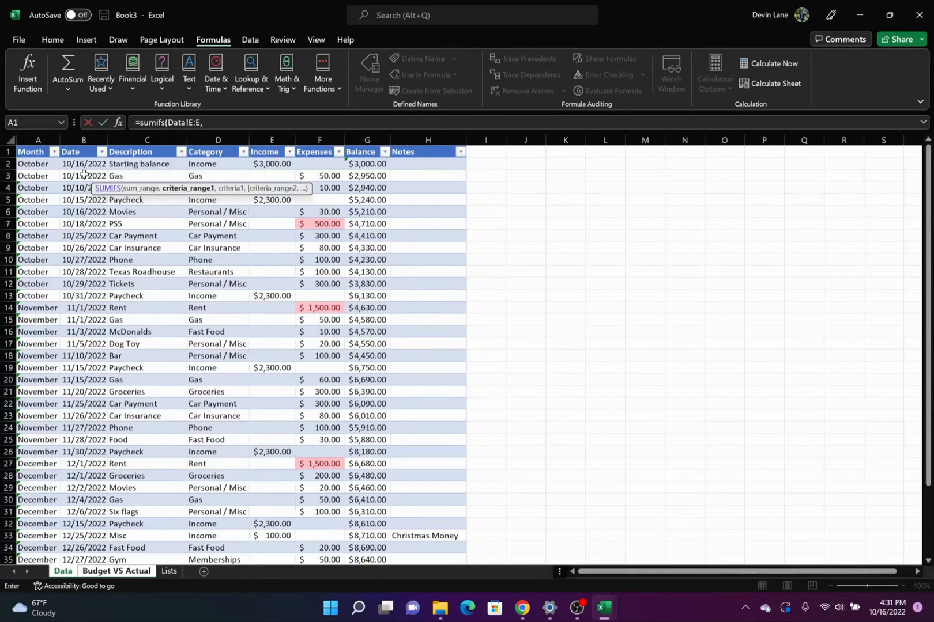
pyautogui.click(41, 139)
pyautogui.write(',')
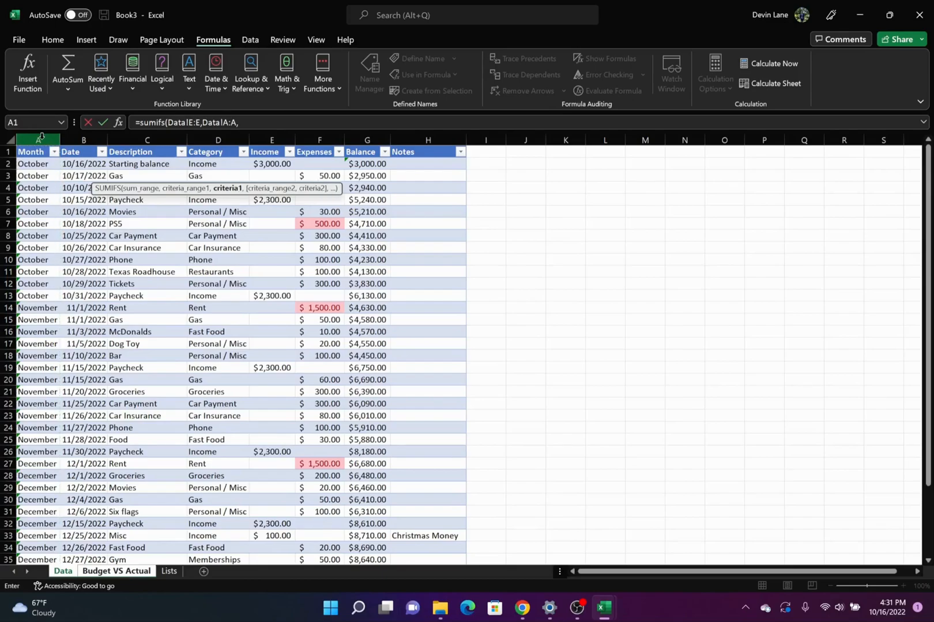
pyautogui.click(133, 573)
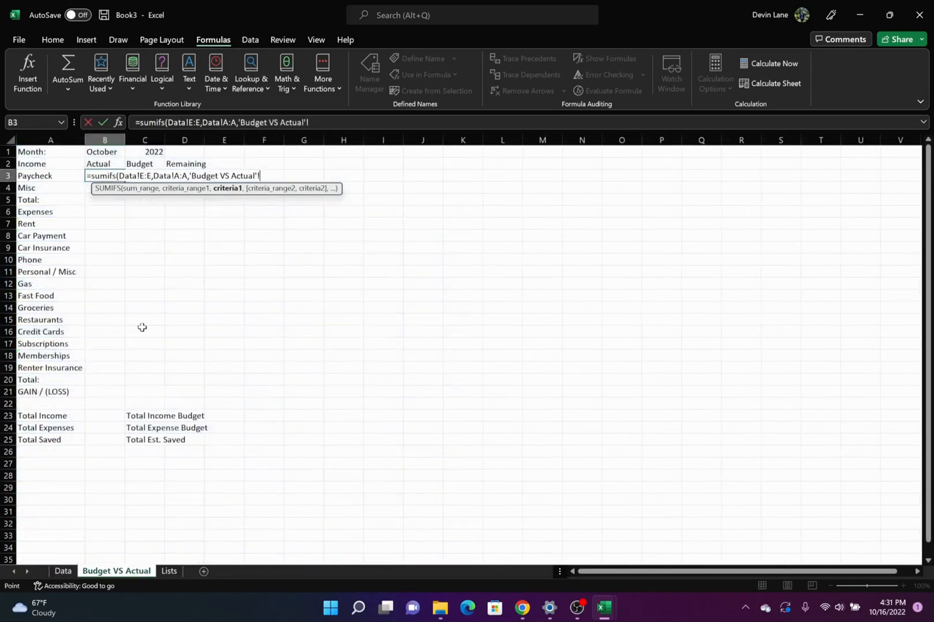
pyautogui.click(109, 152)
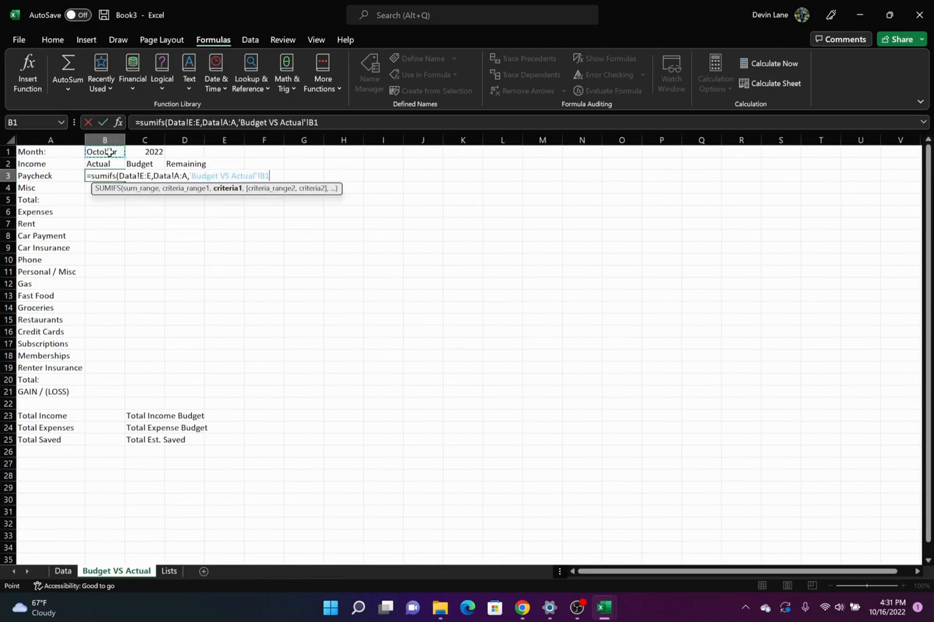
pyautogui.press('F4')
pyautogui.write(',')
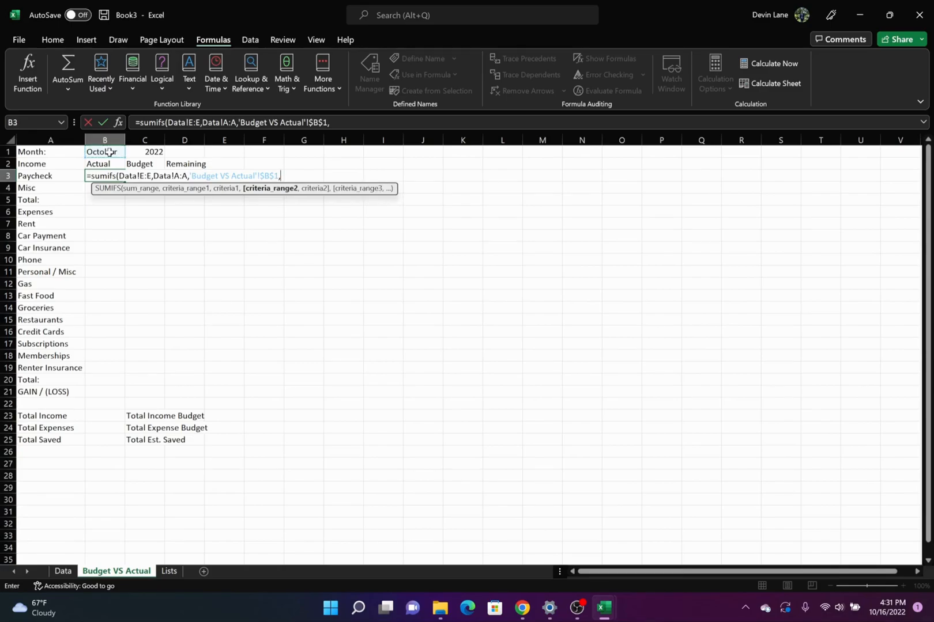
# Complete the B3 SUMIFS formula with Data column C as the second criteria range and A3 as its criterion
pyautogui.click(67, 571)
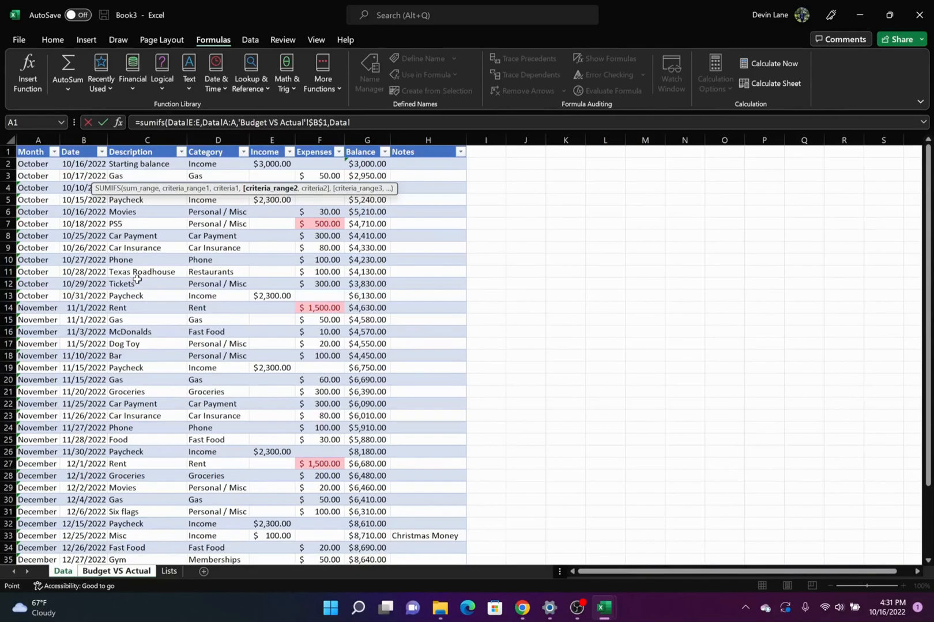
pyautogui.click(150, 139)
pyautogui.write(',')
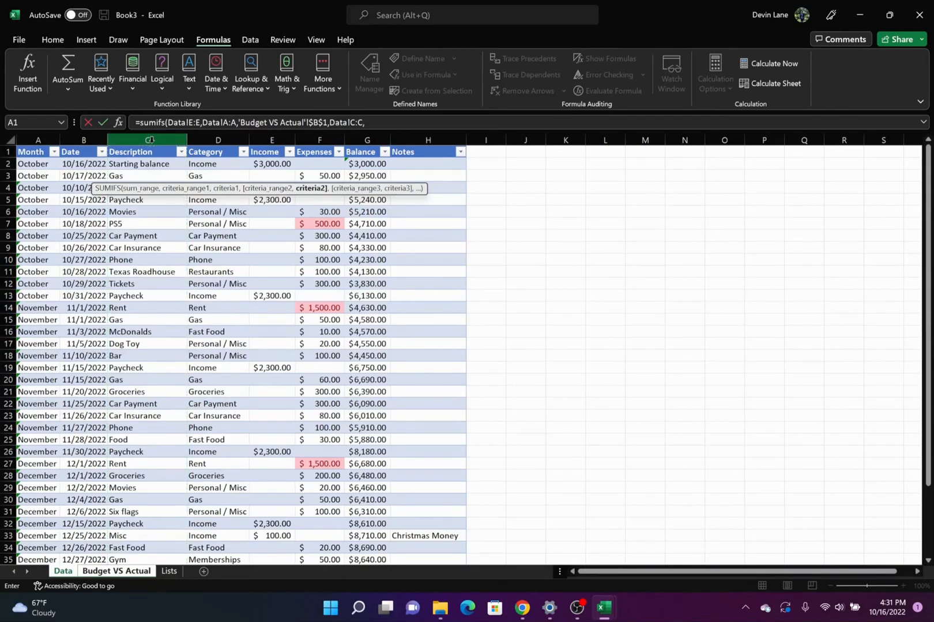
pyautogui.click(127, 573)
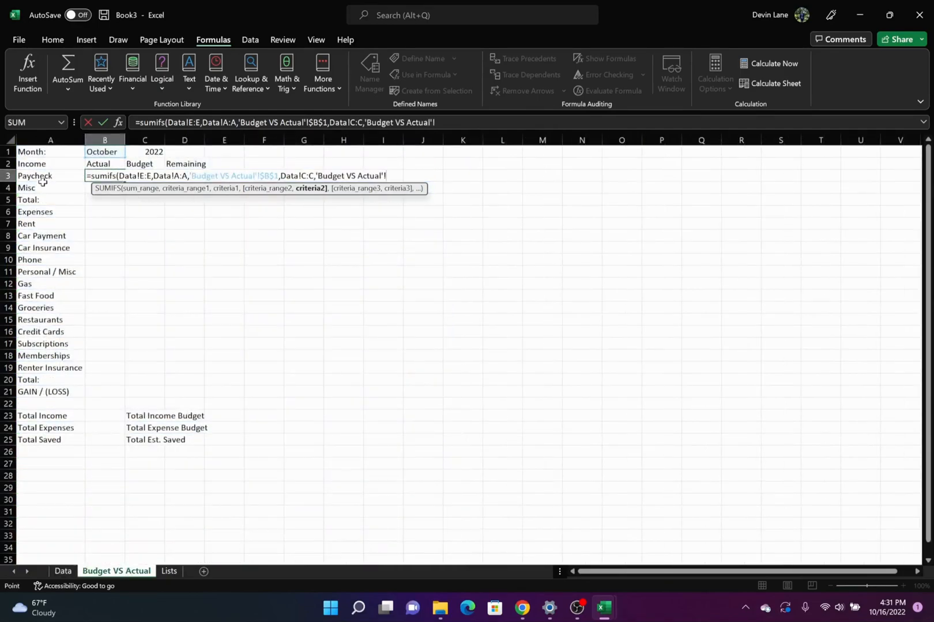
pyautogui.click(40, 176)
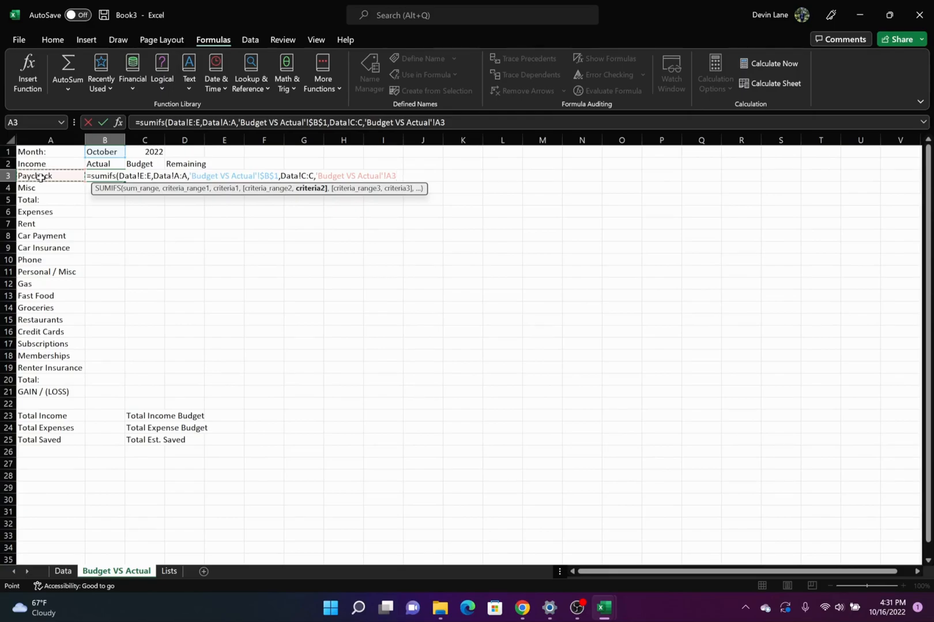
pyautogui.press('Return')
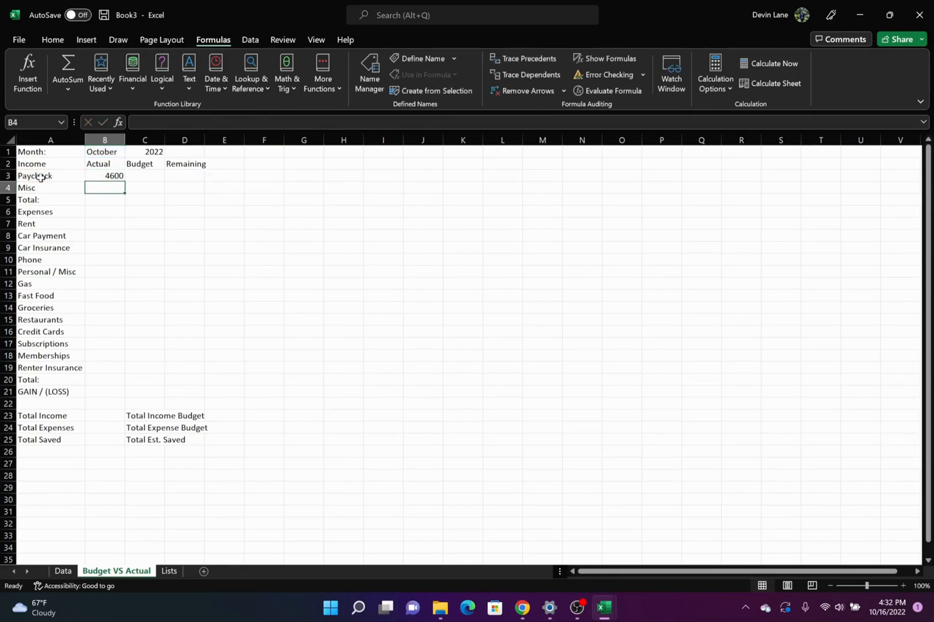
# Copy the Paycheck SUMIFS formula from B3 to B4 for Misc and check it against the Data sheet's entries
pyautogui.press('Down')
pyautogui.press('Up')
pyautogui.press('Up')
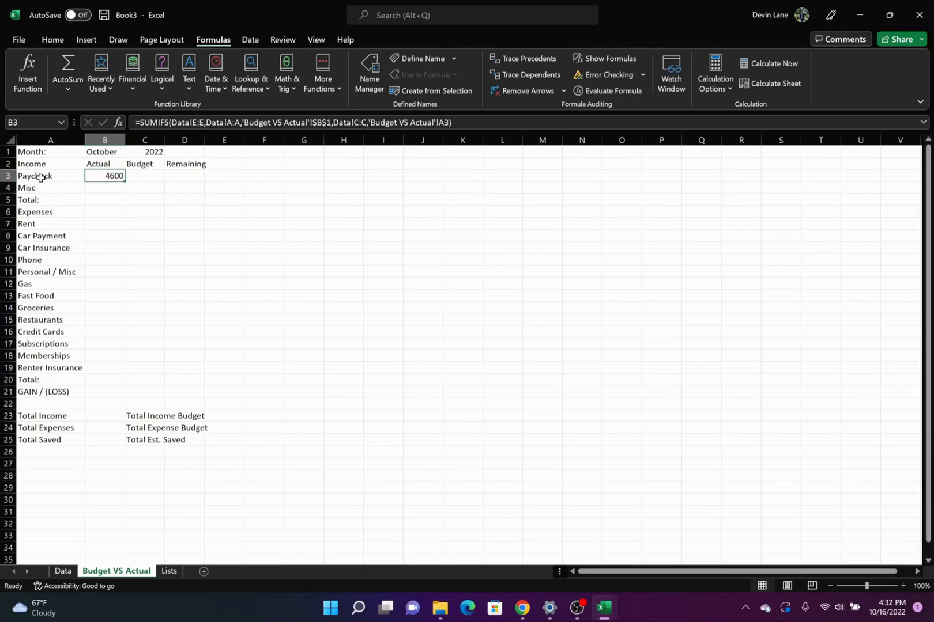
pyautogui.hotkey('ctrl', 'c')
pyautogui.press('Down')
pyautogui.hotkey('ctrl', 'v')
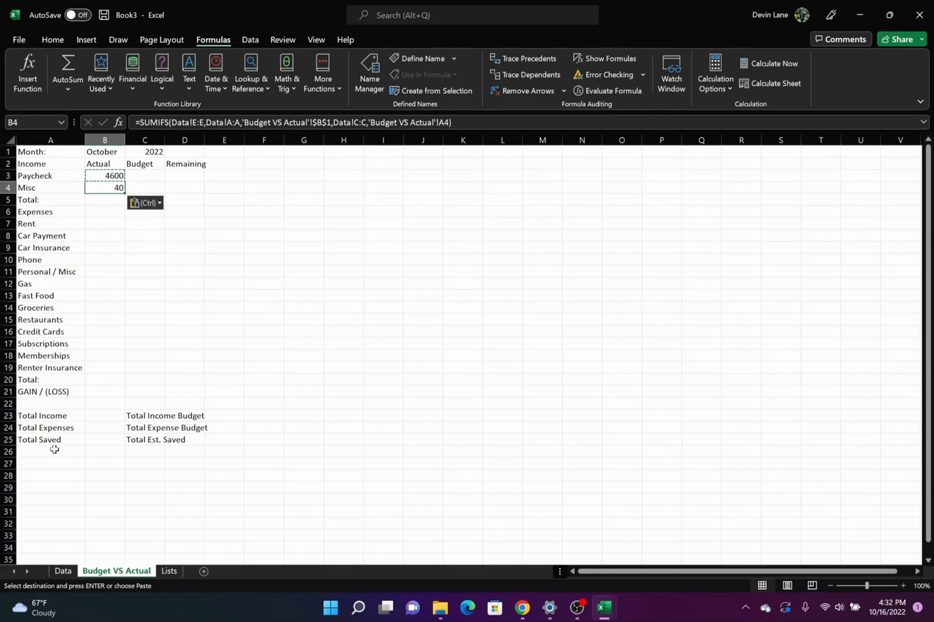
pyautogui.click(63, 571)
pyautogui.scroll(-3, 96, 520)
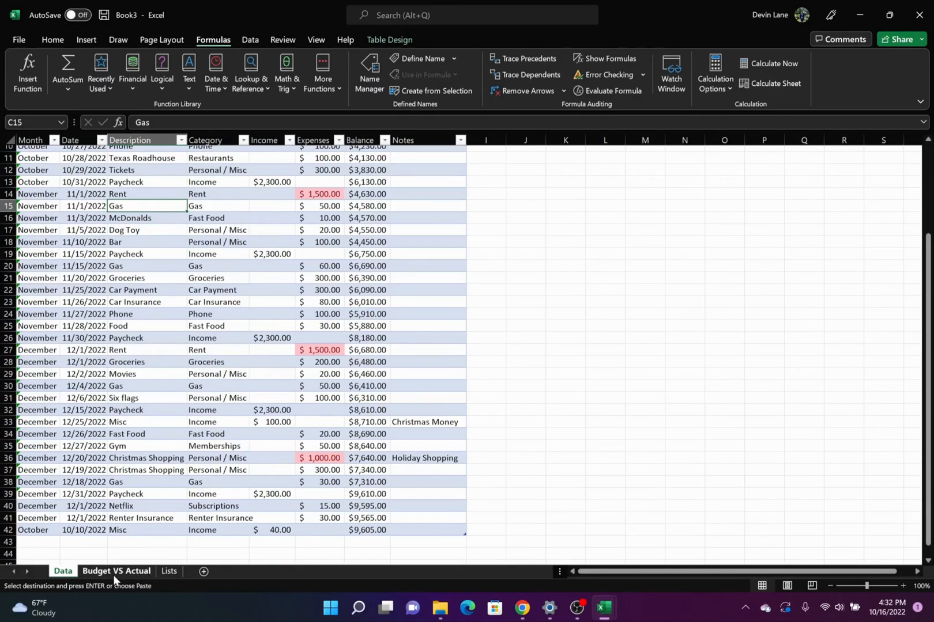
pyautogui.scroll(3, 79, 509)
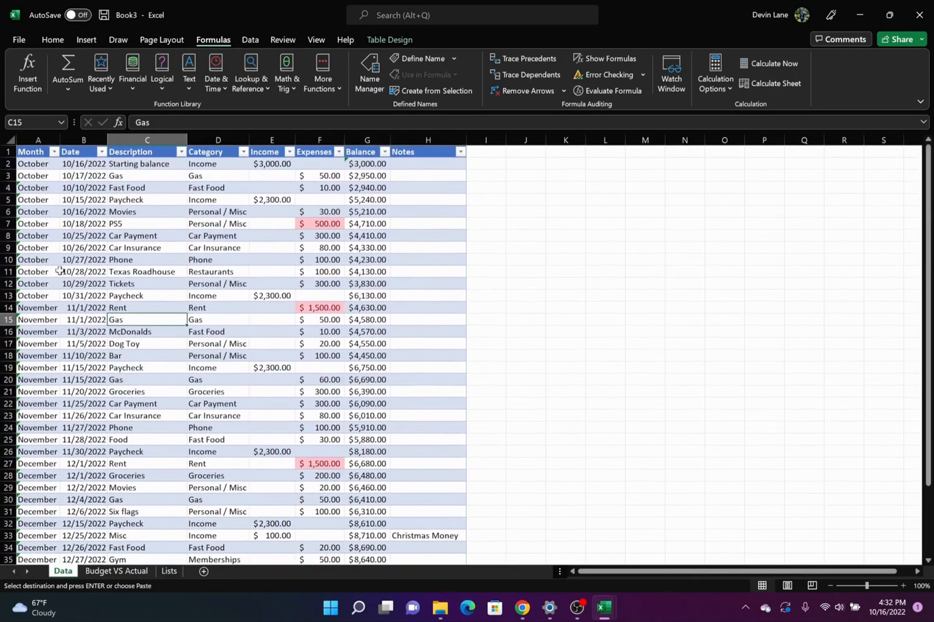
pyautogui.click(123, 571)
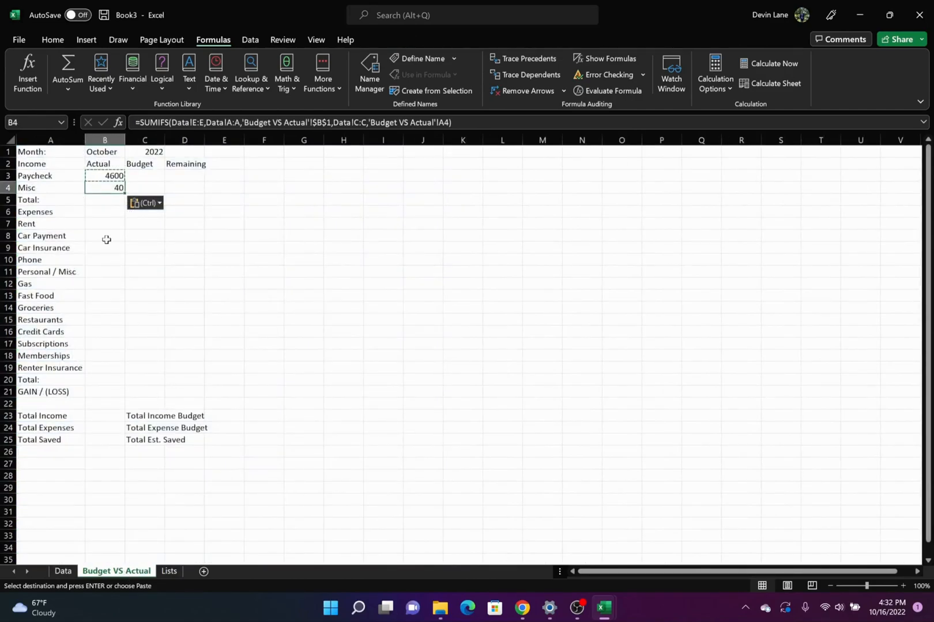
# Enter the Paycheck budget in C3 as the formula =2300*2
pyautogui.click(151, 180)
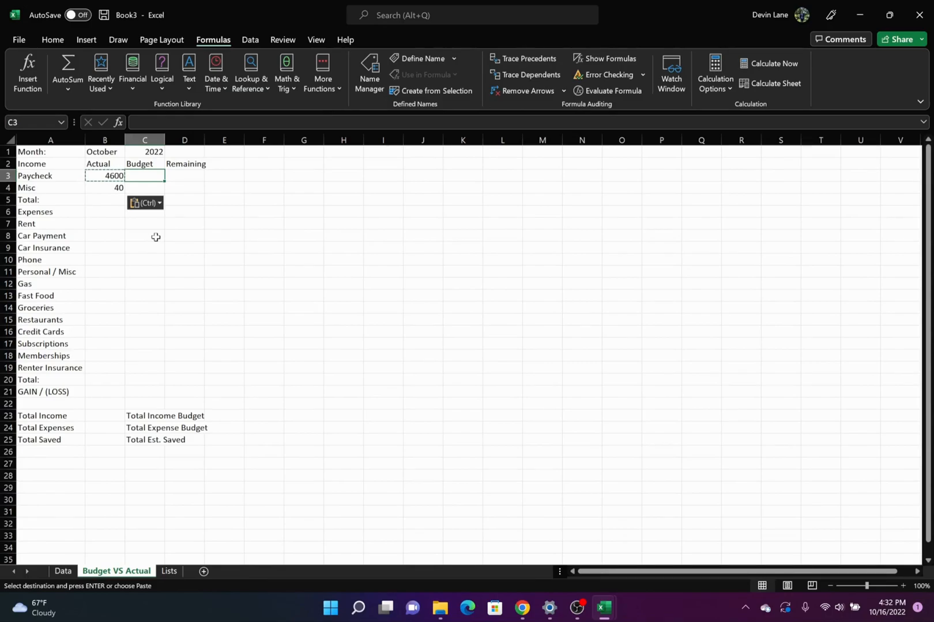
pyautogui.write('=2300')
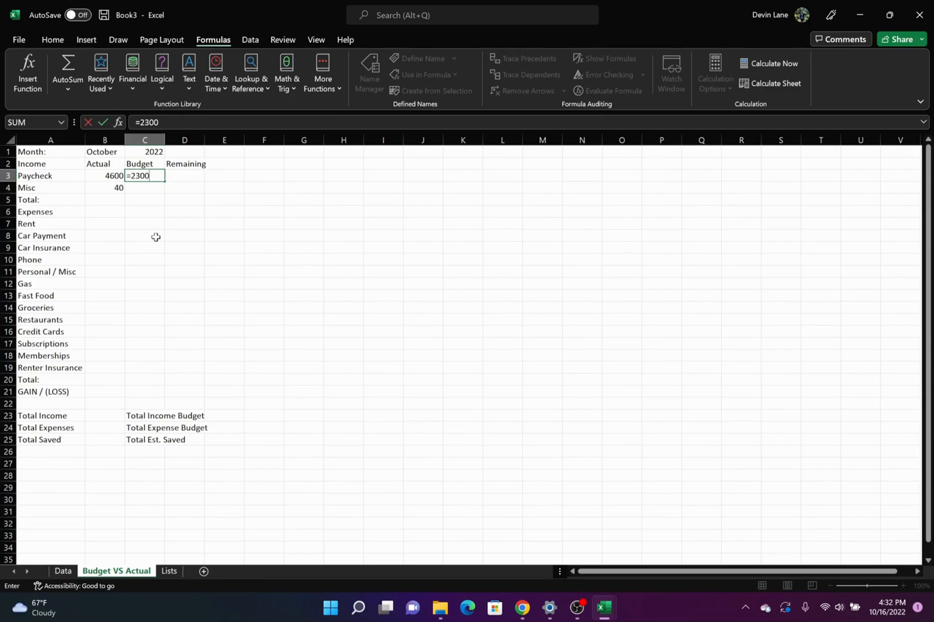
pyautogui.write('*2')
pyautogui.press('Return')
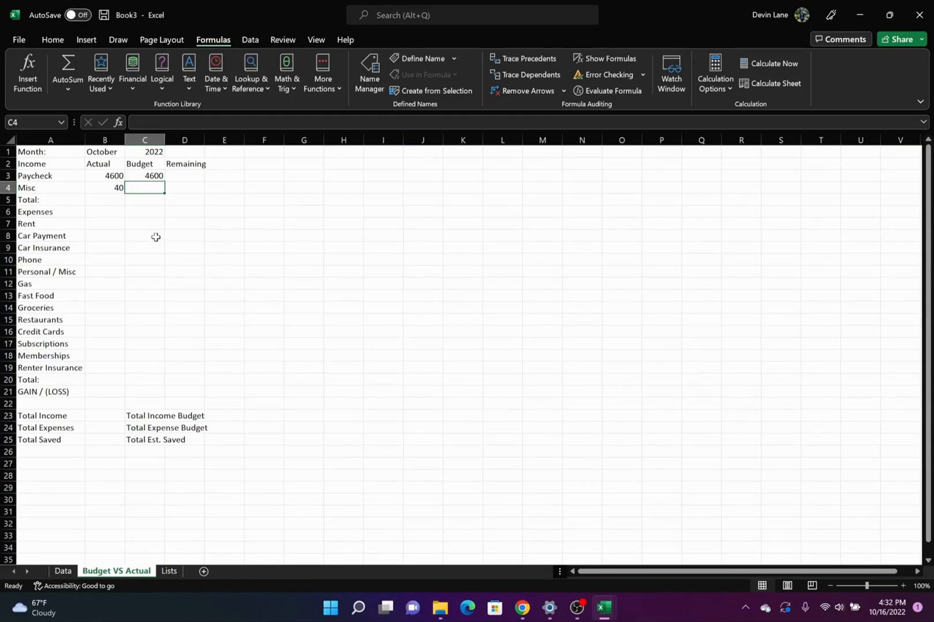
# Set the Misc budget in C4 to 0 and calculate the remaining Paycheck amount in D3 with =C3-B3
pyautogui.write('0')
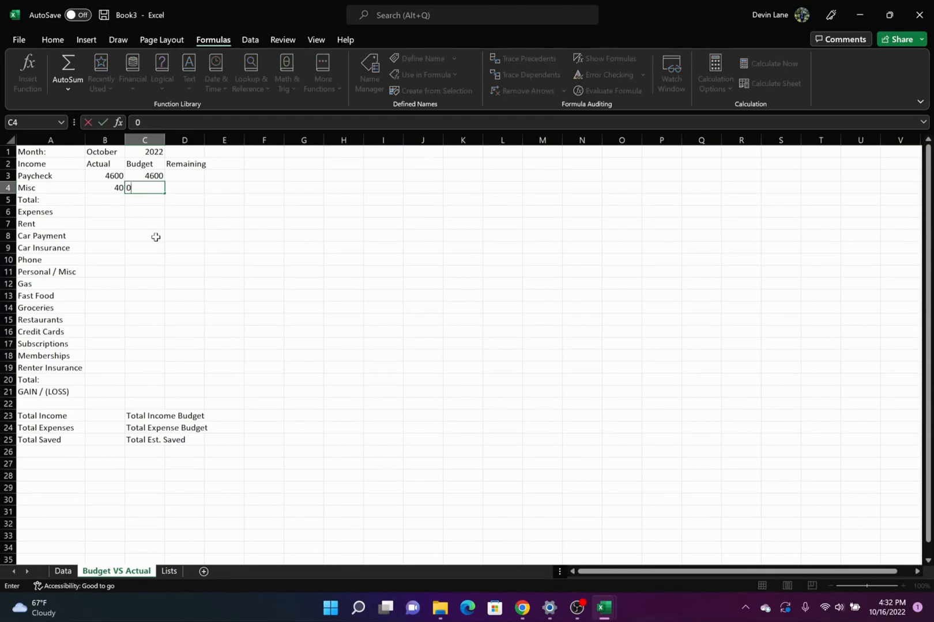
pyautogui.press('Tab')
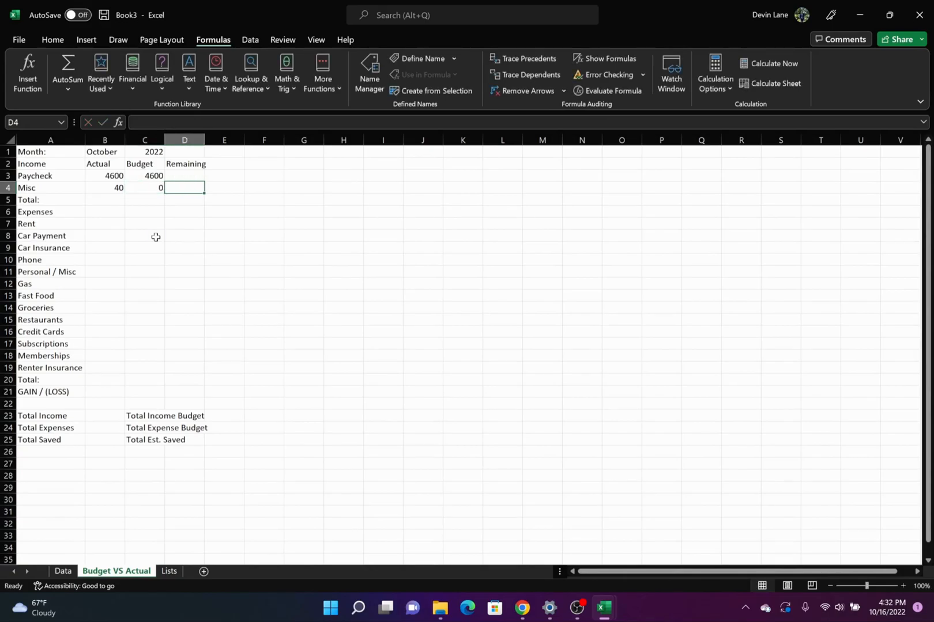
pyautogui.press('Up')
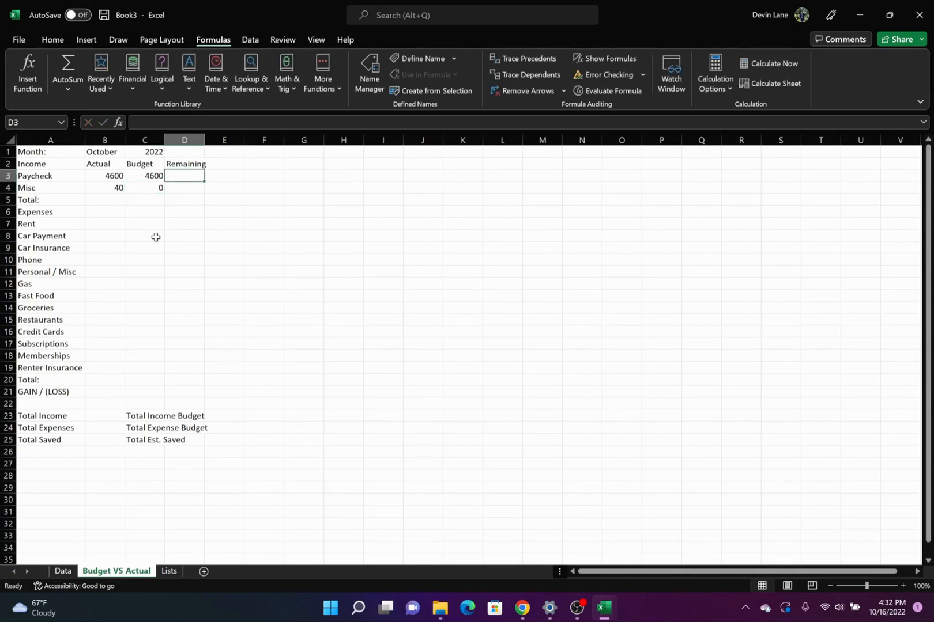
pyautogui.write('=')
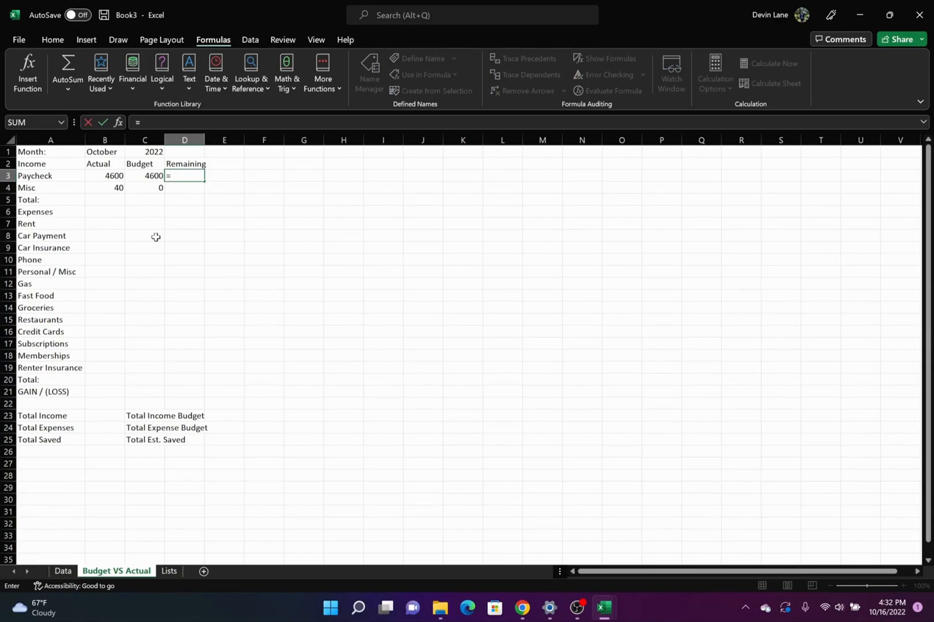
pyautogui.press('Left')
pyautogui.write('-')
pyautogui.press('Left')
pyautogui.press('Left')
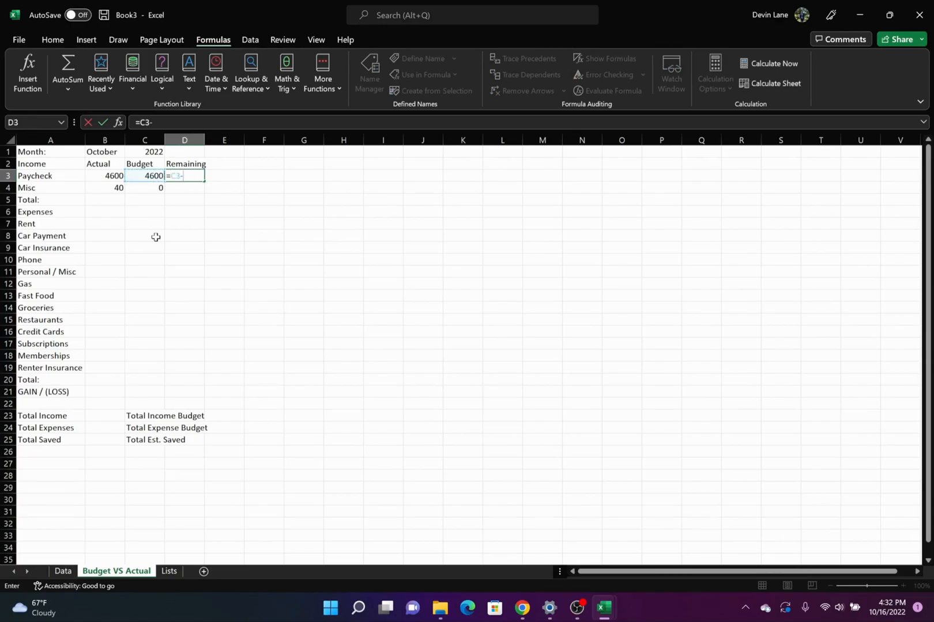
pyautogui.press('Return')
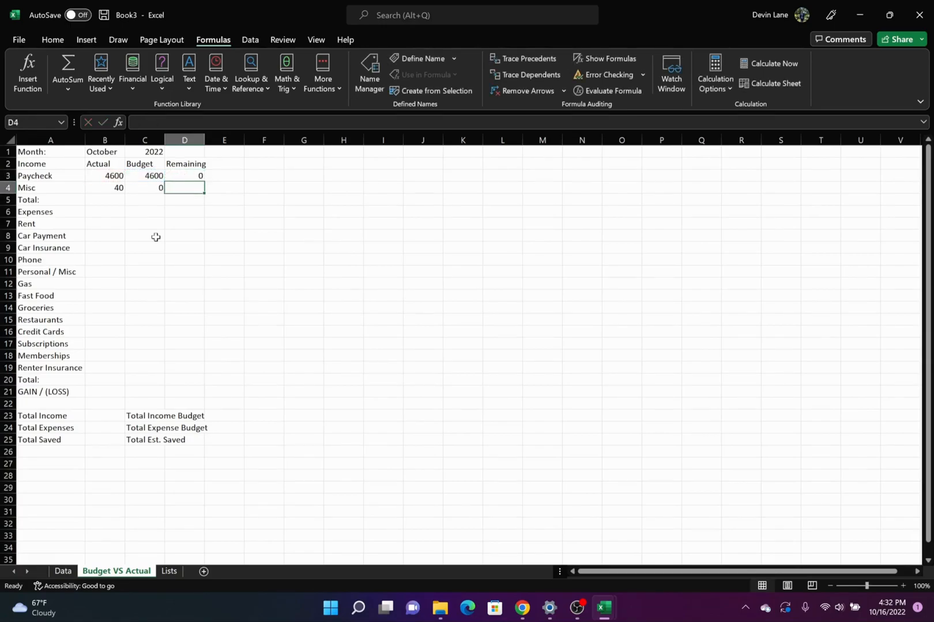
# Copy the Remaining formula from D3 to D4 for the Misc row
pyautogui.press('Up')
pyautogui.hotkey('ctrl', 'c')
pyautogui.press('Down')
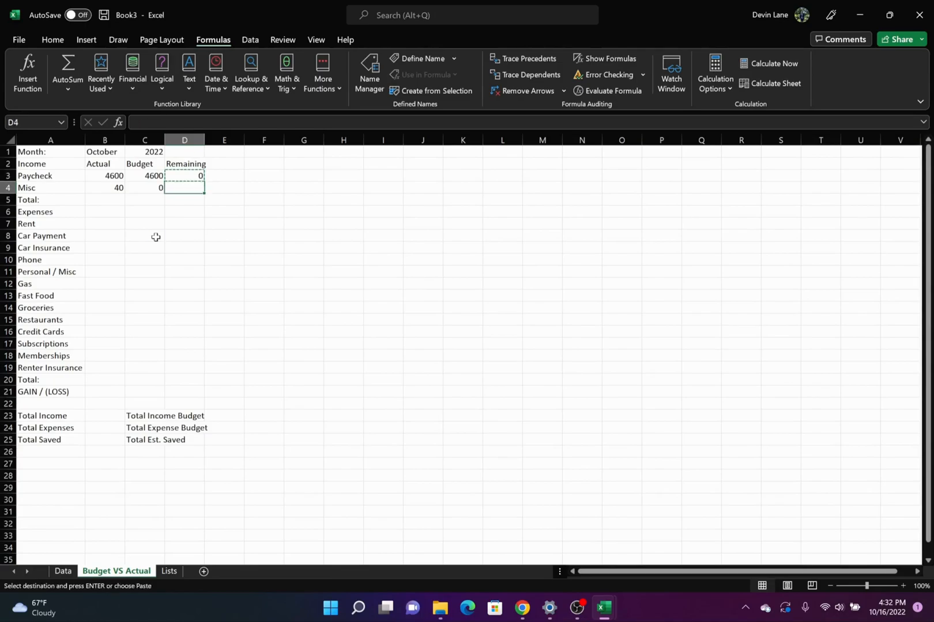
pyautogui.hotkey('ctrl', 'v')
pyautogui.press('Escape')
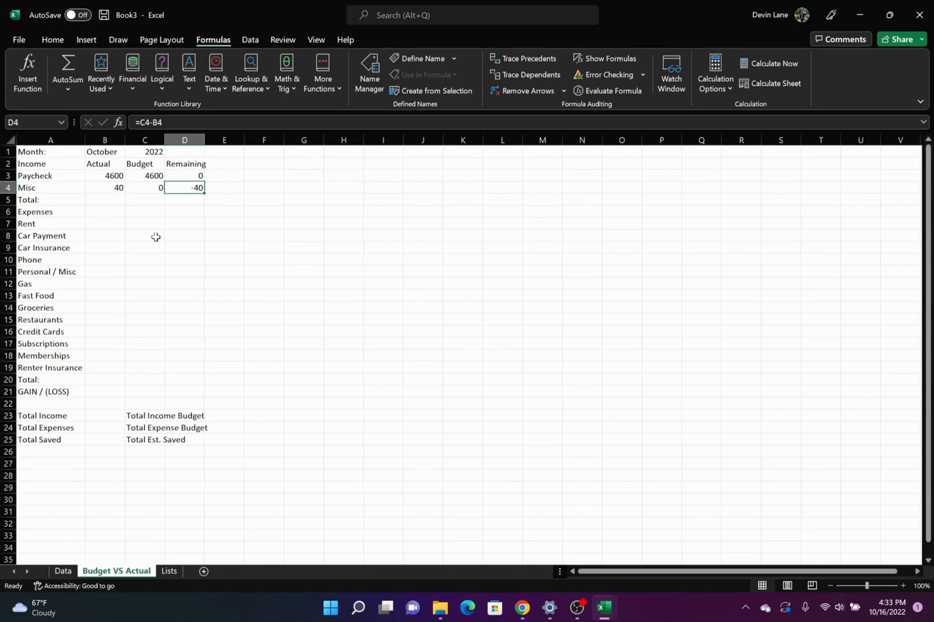
# Start a SUMIFS formula in B7 for Rent with the Data sheet's column F as the sum range
pyautogui.press('Down')
pyautogui.press('Down')
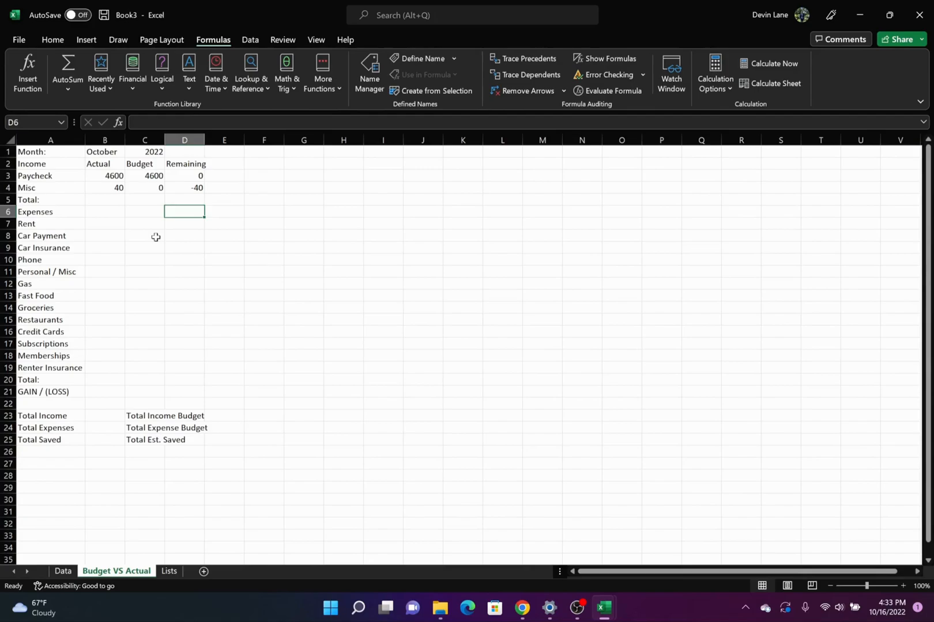
pyautogui.press('Left')
pyautogui.press('Left')
pyautogui.press('Down')
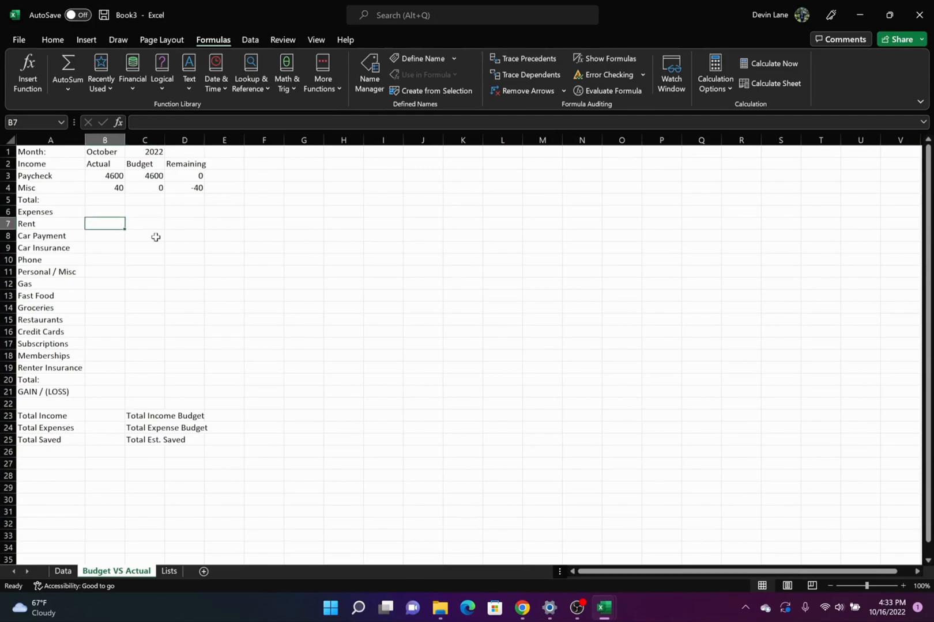
pyautogui.write('=')
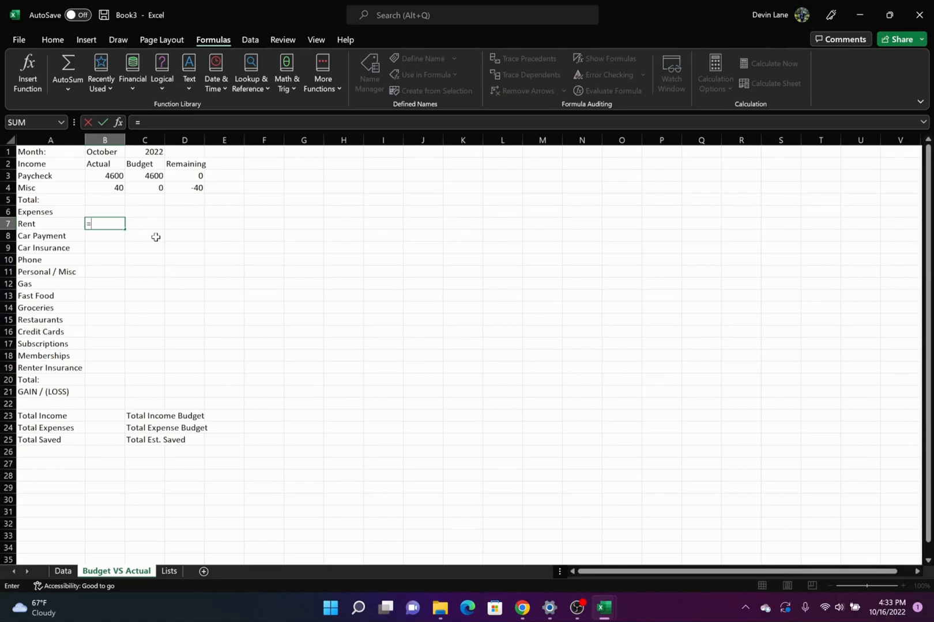
pyautogui.write('sumifs(')
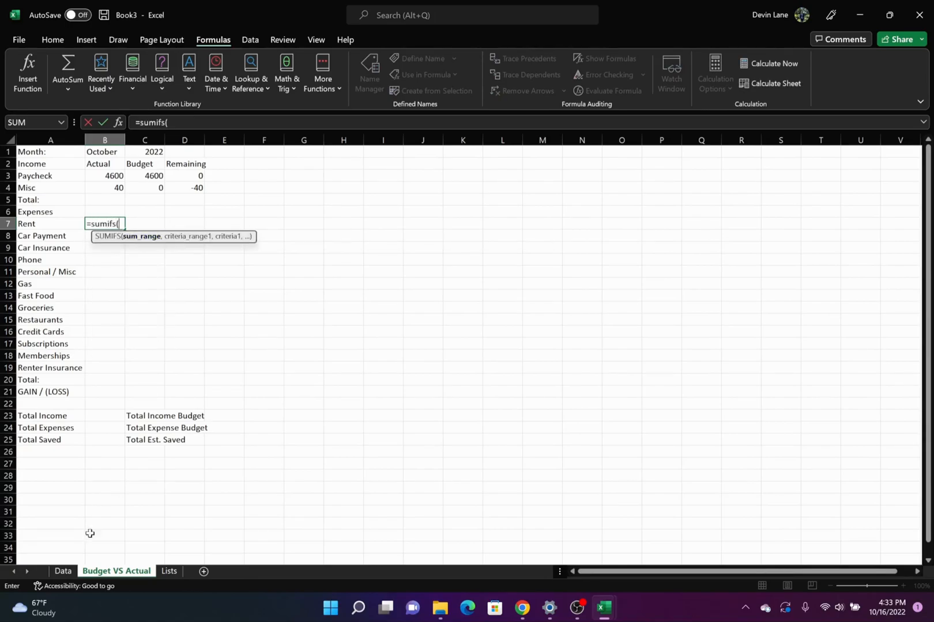
pyautogui.click(63, 571)
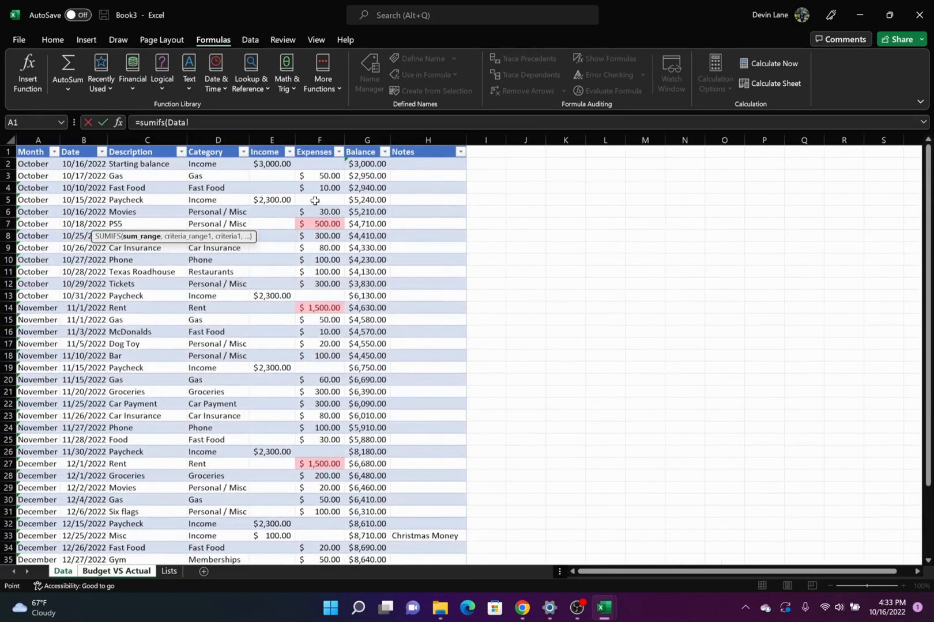
pyautogui.click(319, 142)
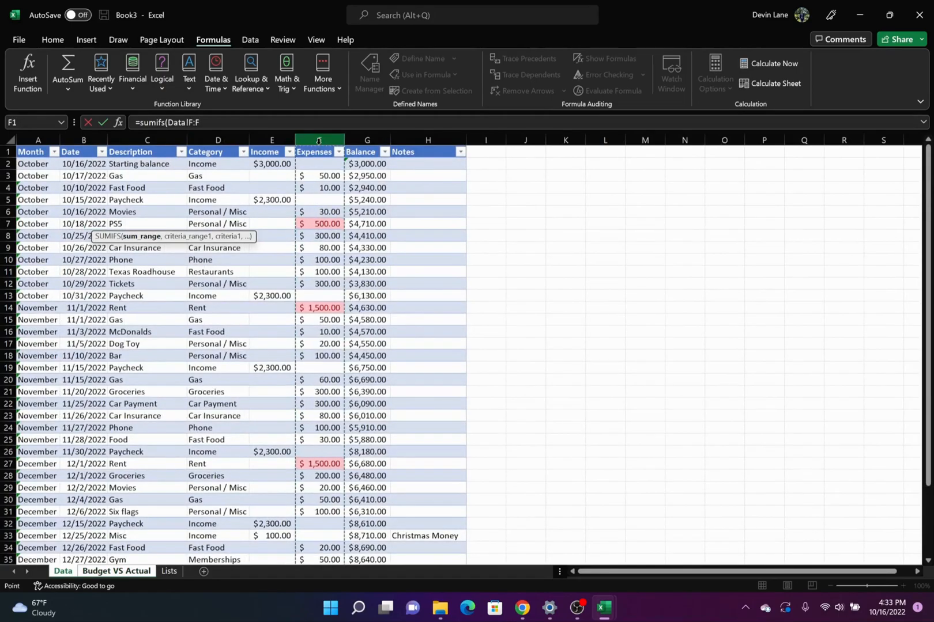
pyautogui.write(',')
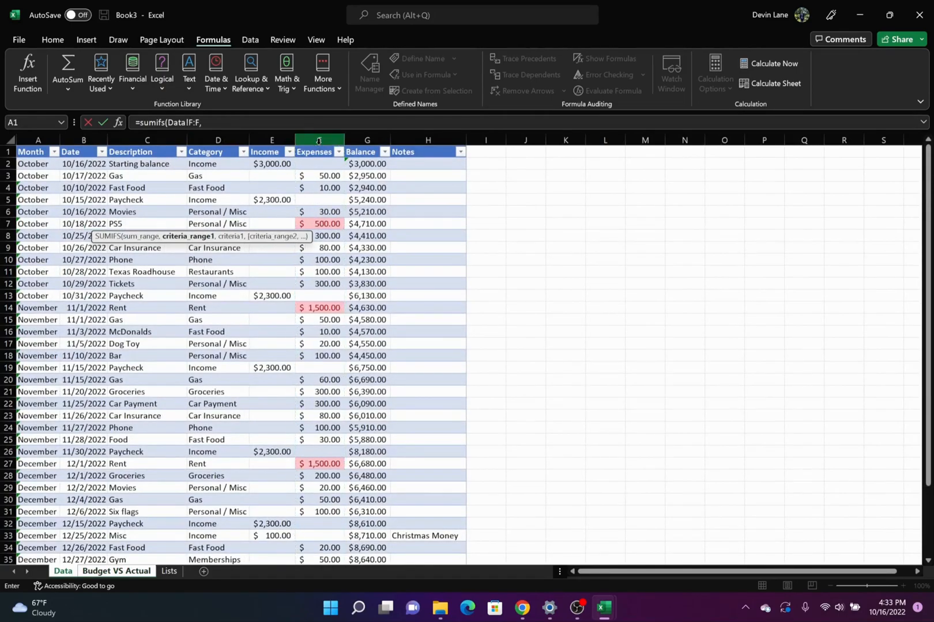
# Add Data column D as the first criteria range of the B7 formula, with A7 as its criterion
pyautogui.click(226, 140)
pyautogui.write(',')
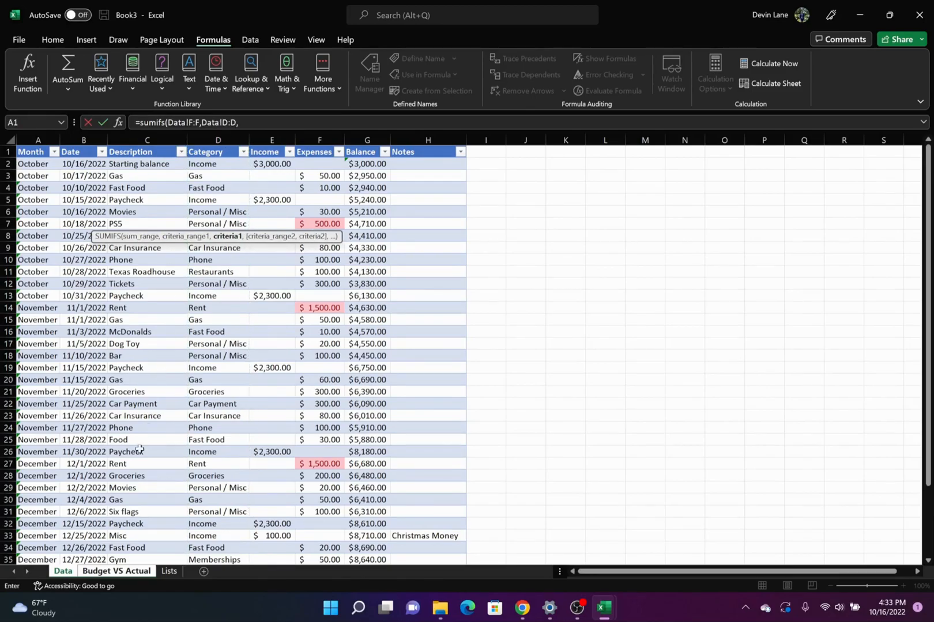
pyautogui.click(115, 572)
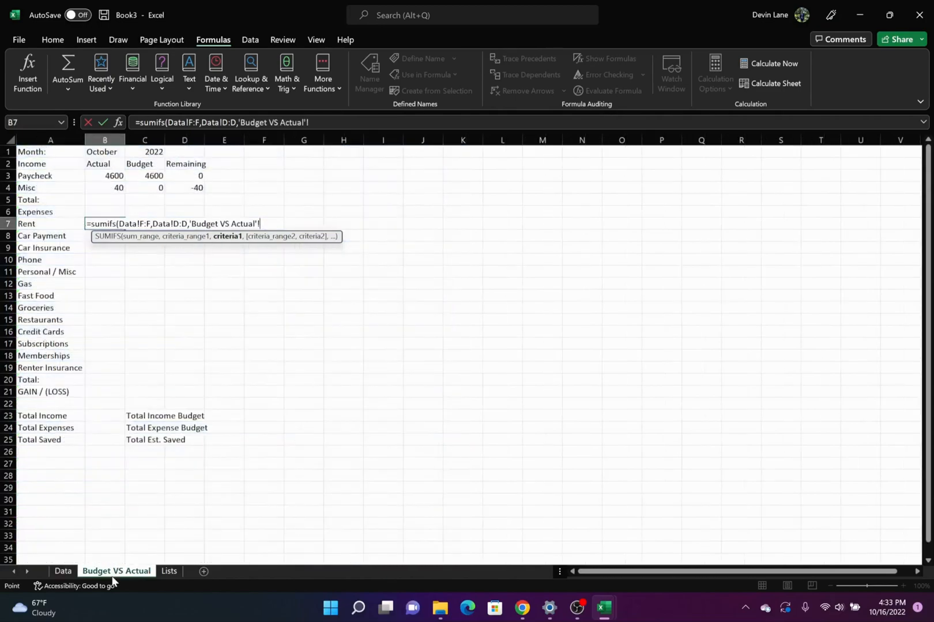
pyautogui.click(55, 227)
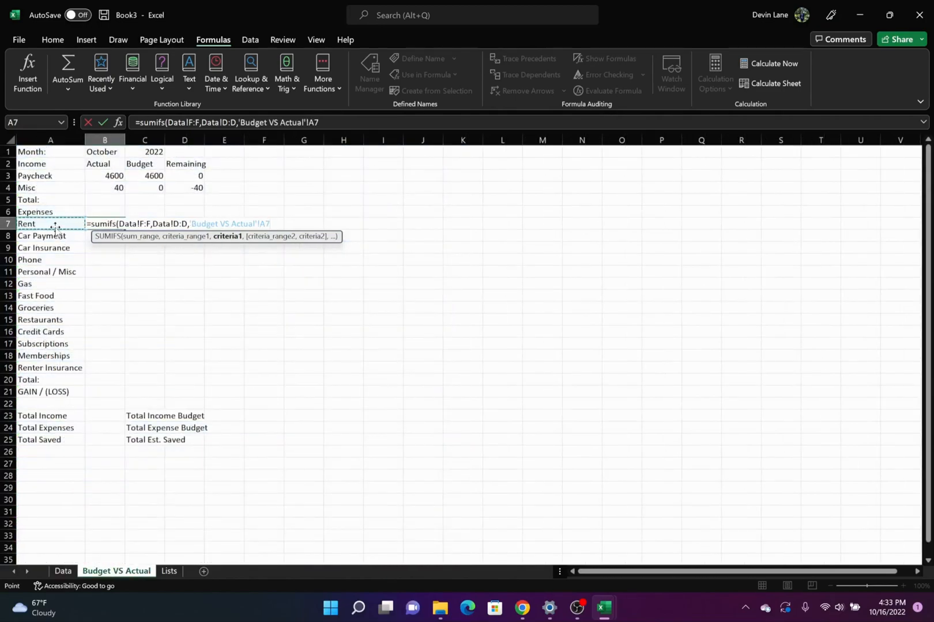
pyautogui.write(',')
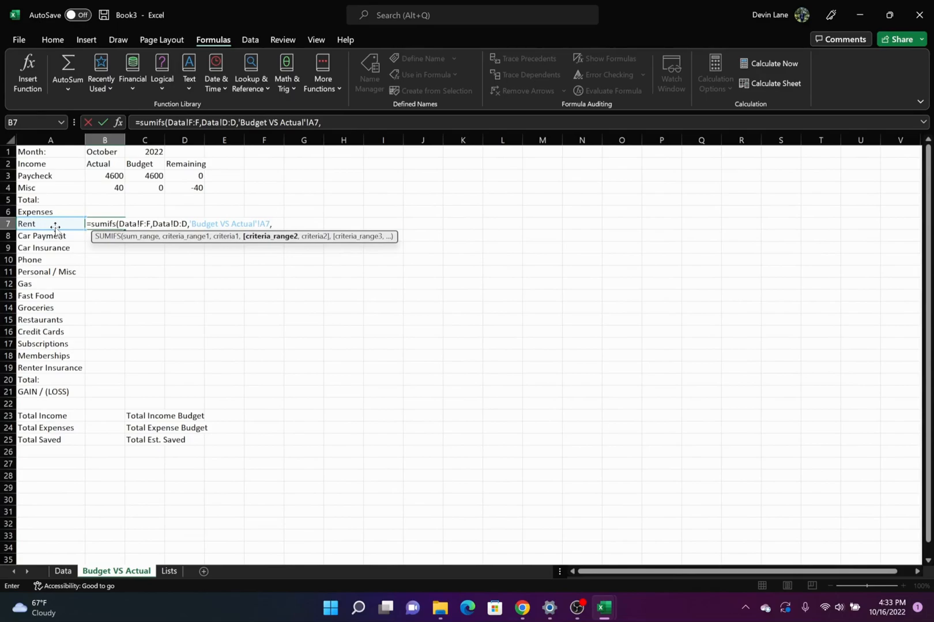
# Complete the B7 SUMIFS formula with Data column A as the second criteria range and the absolute reference $B$1 as its criterion
pyautogui.click(63, 571)
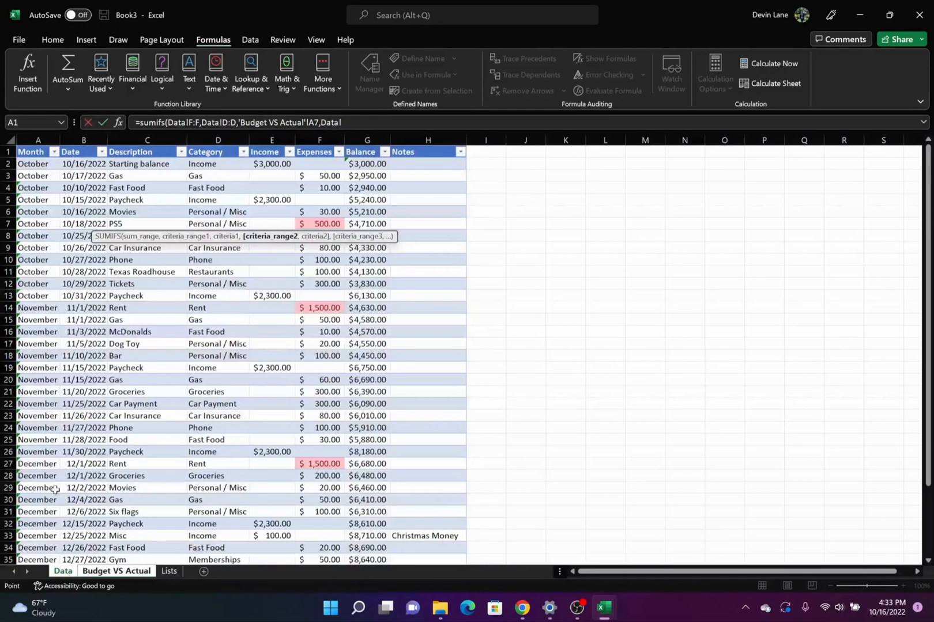
pyautogui.click(45, 140)
pyautogui.write(",'Budget VS Actual'!")
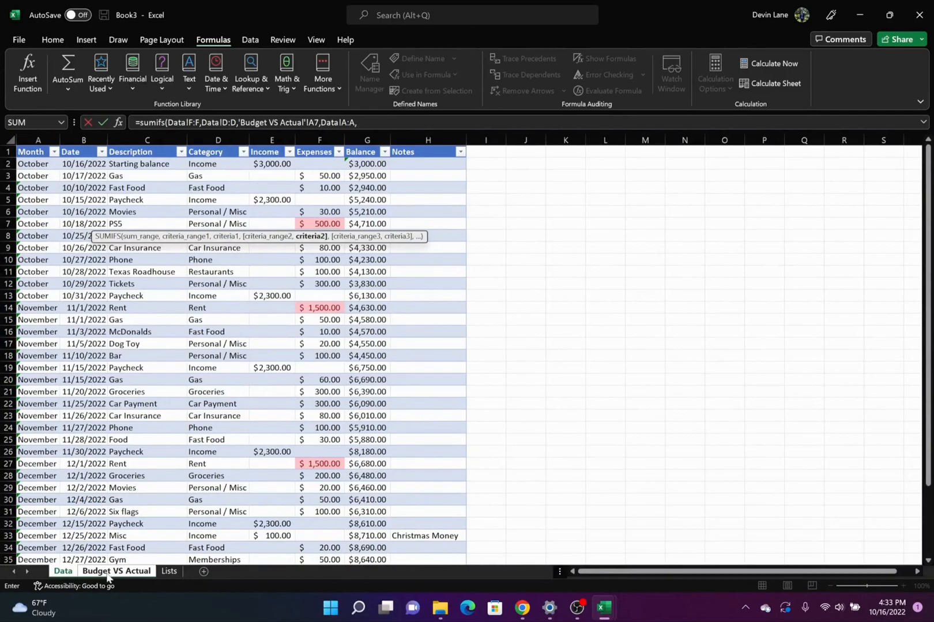
pyautogui.click(109, 572)
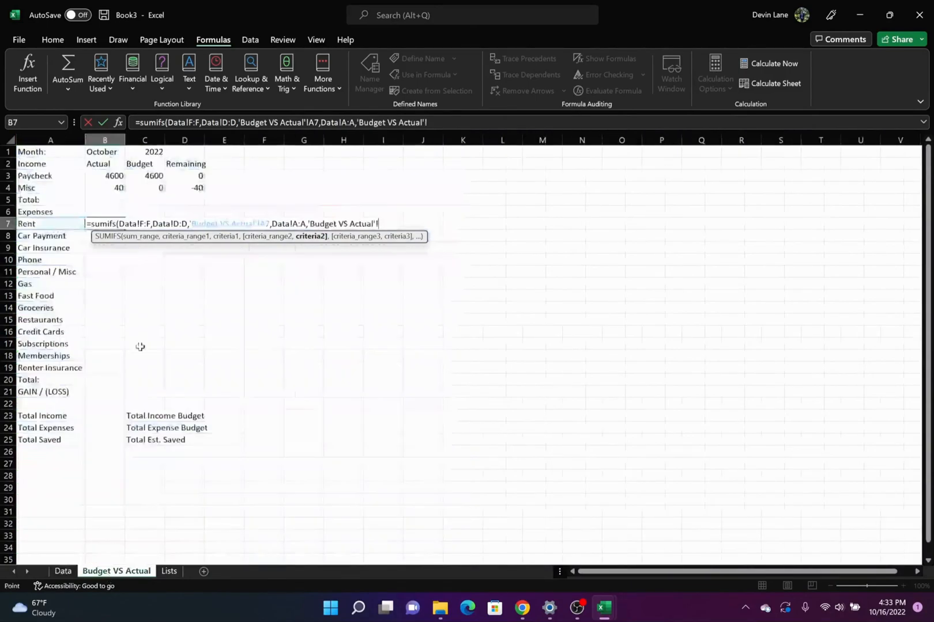
pyautogui.click(120, 150)
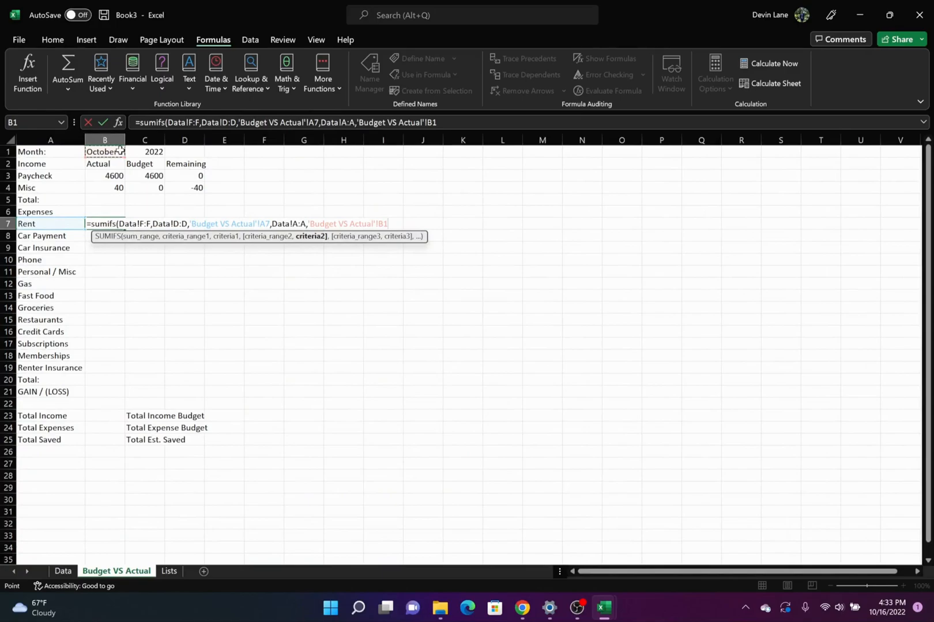
pyautogui.press('F4')
pyautogui.write(')')
pyautogui.press('Return')
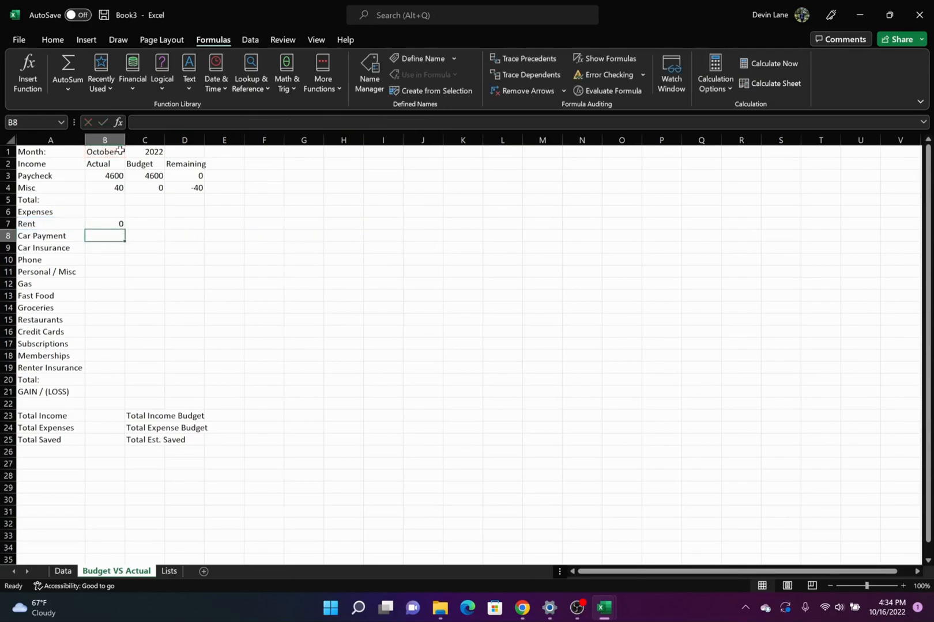
# Copy the Rent SUMIFS formula from B7 to B8:B19 for the remaining expense categories
pyautogui.press('Up')
pyautogui.hotkey('ctrl', 'c')
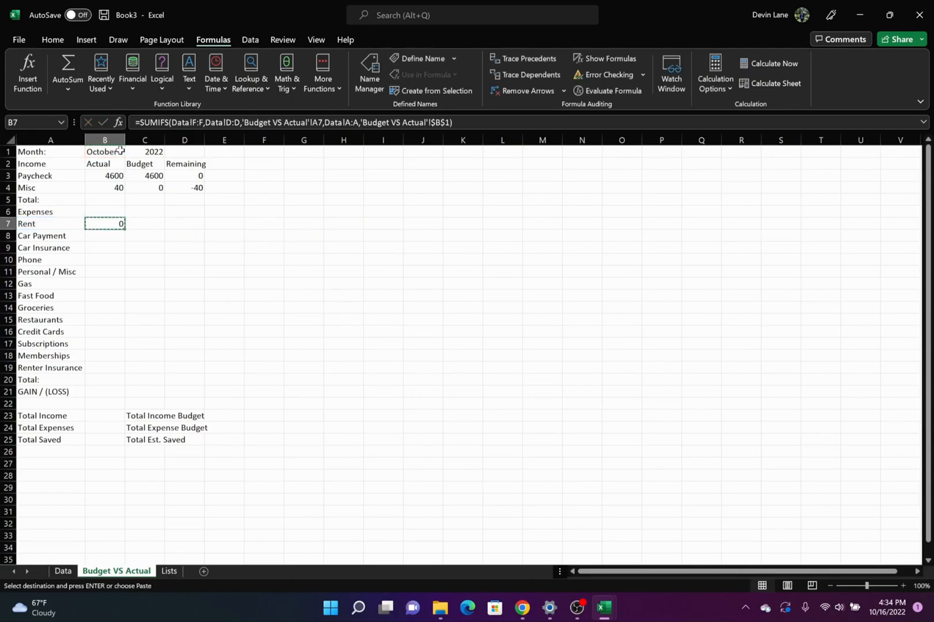
pyautogui.press('Down')
pyautogui.hotkey('shift', 'Down')
pyautogui.hotkey('shift', 'Down')
pyautogui.hotkey('shift', 'Down')
pyautogui.hotkey('shift', 'Down')
pyautogui.hotkey('shift', 'Down')
pyautogui.hotkey('shift', 'Down')
pyautogui.hotkey('shift', 'Down')
pyautogui.hotkey('shift', 'Down')
pyautogui.hotkey('shift', 'Down')
pyautogui.hotkey('shift', 'Down')
pyautogui.hotkey('shift', 'Down')
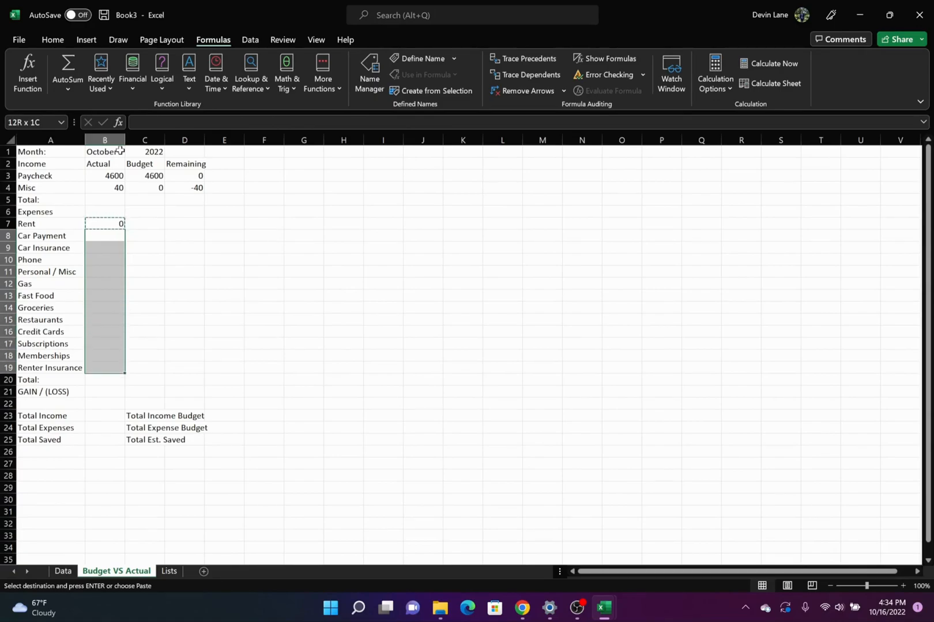
pyautogui.hotkey('ctrl', 'v')
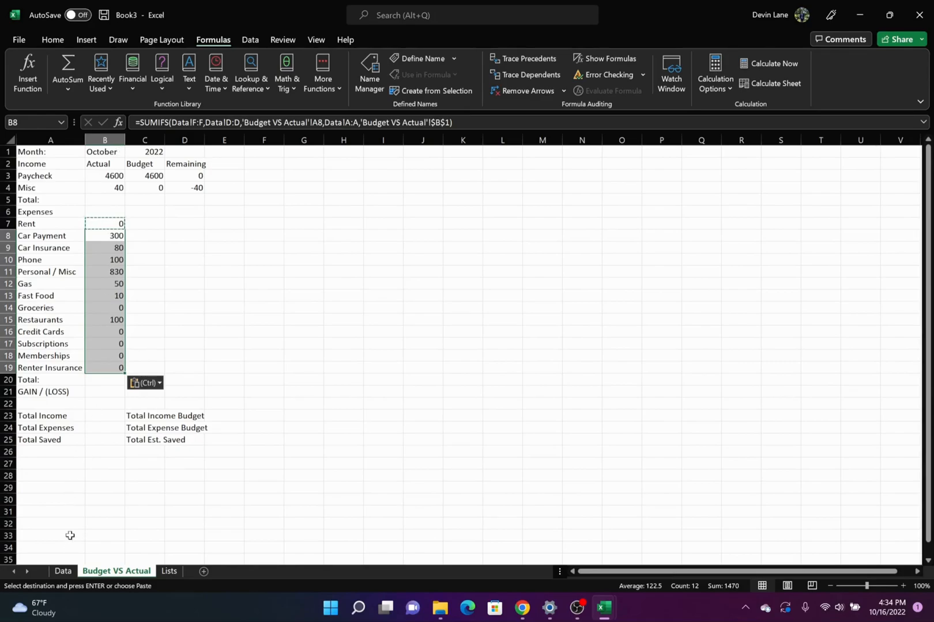
# Add a transaction in row 43 of the Data sheet dated 10/1/2022 with description Rent, category Rent and an expense of 1500
pyautogui.click(63, 571)
pyautogui.scroll(-7, 141, 515)
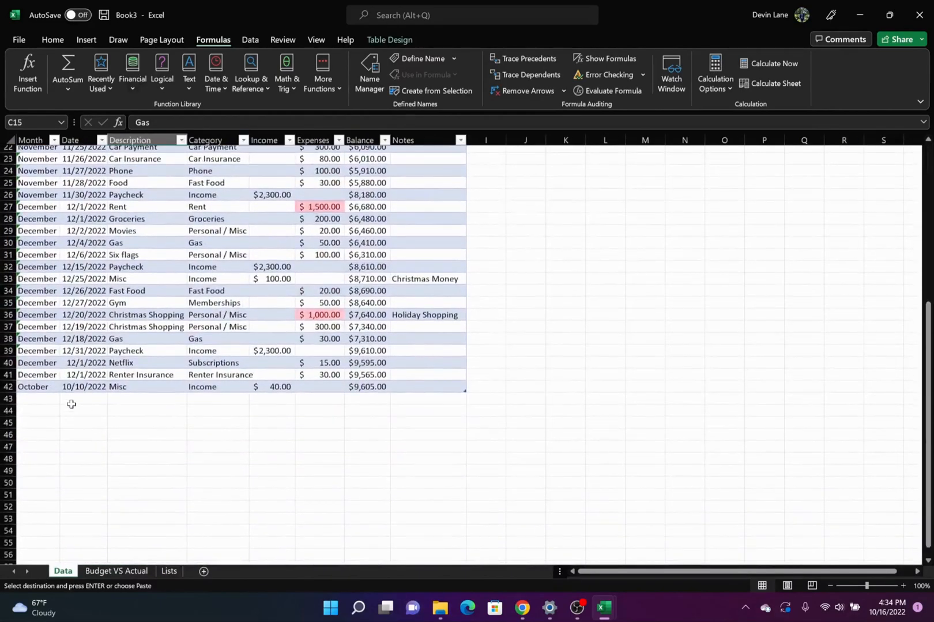
pyautogui.click(90, 403)
pyautogui.write('10/1/2022')
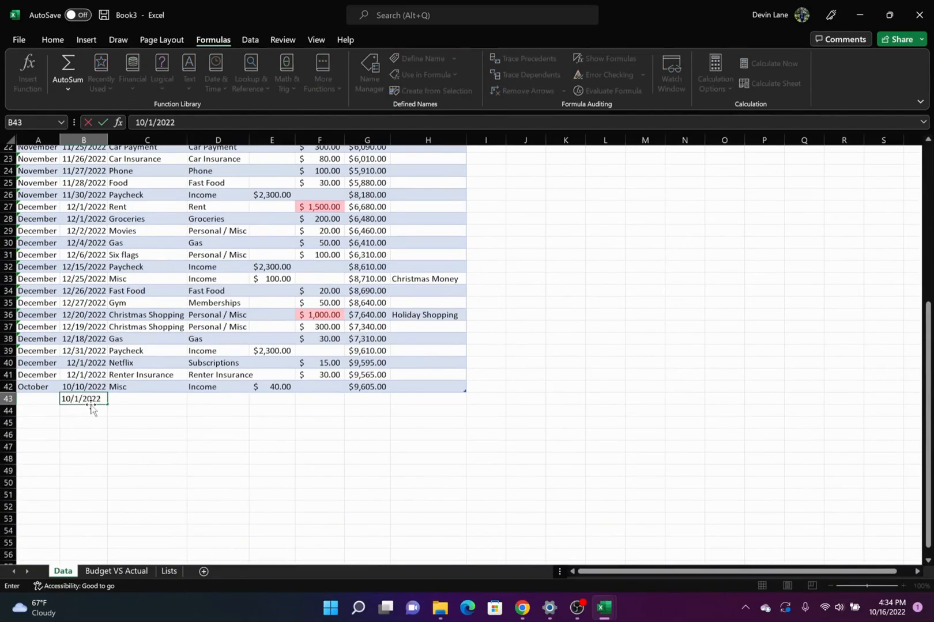
pyautogui.press('Tab')
pyautogui.write('Rent')
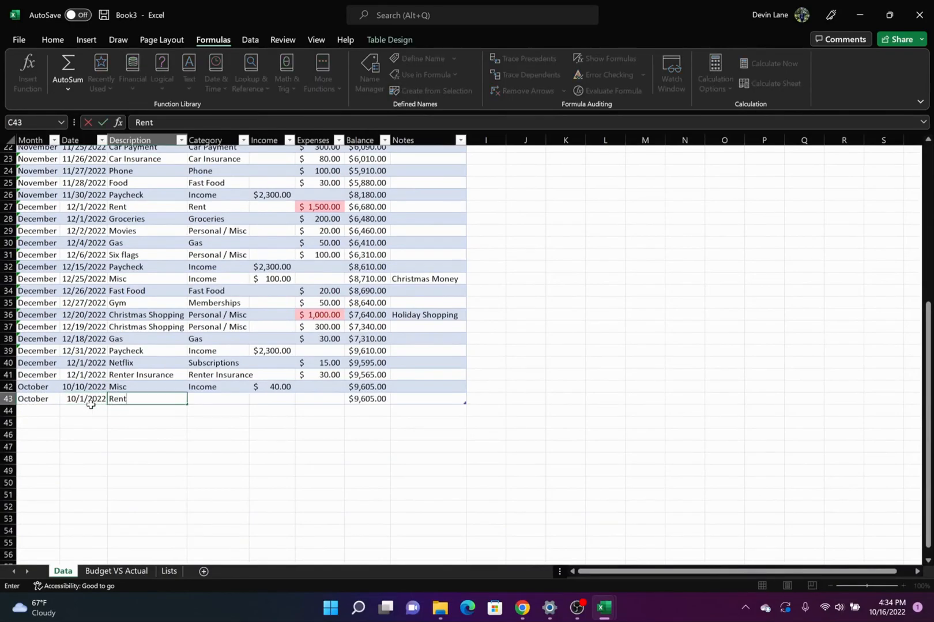
pyautogui.press('Tab')
pyautogui.write('Rent')
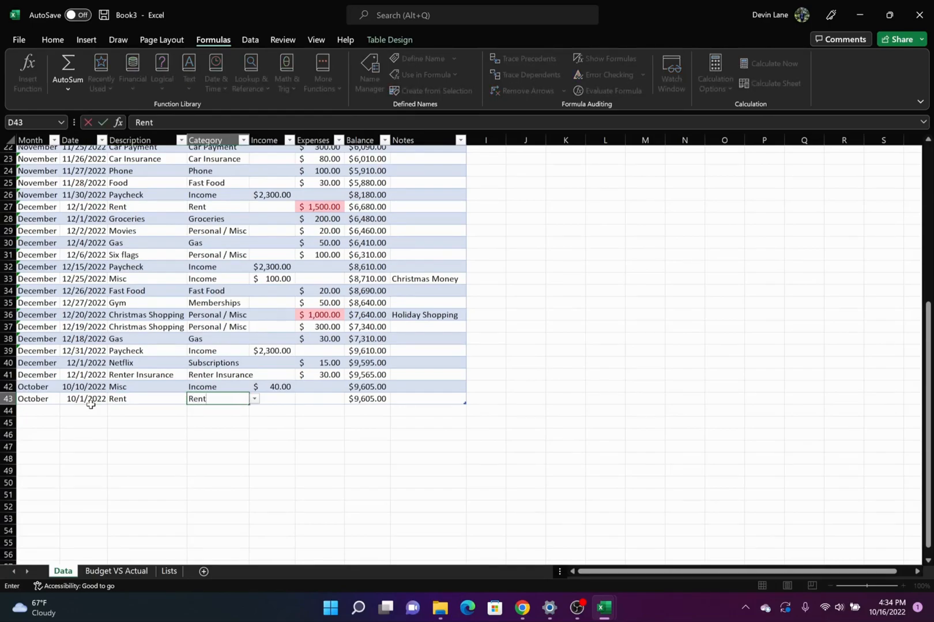
pyautogui.press('Tab')
pyautogui.press('Tab')
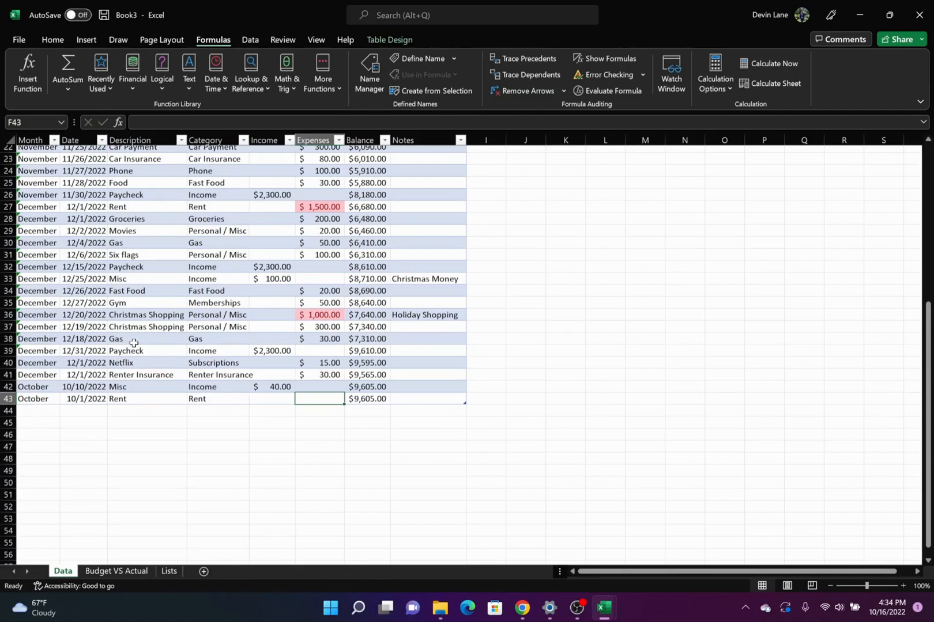
pyautogui.write('1500')
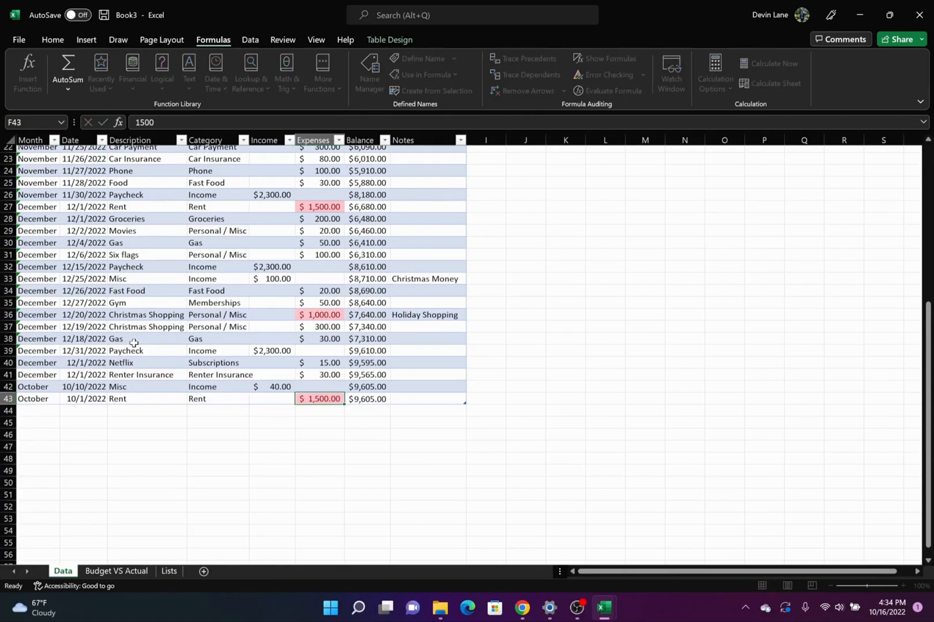
pyautogui.press('Return')
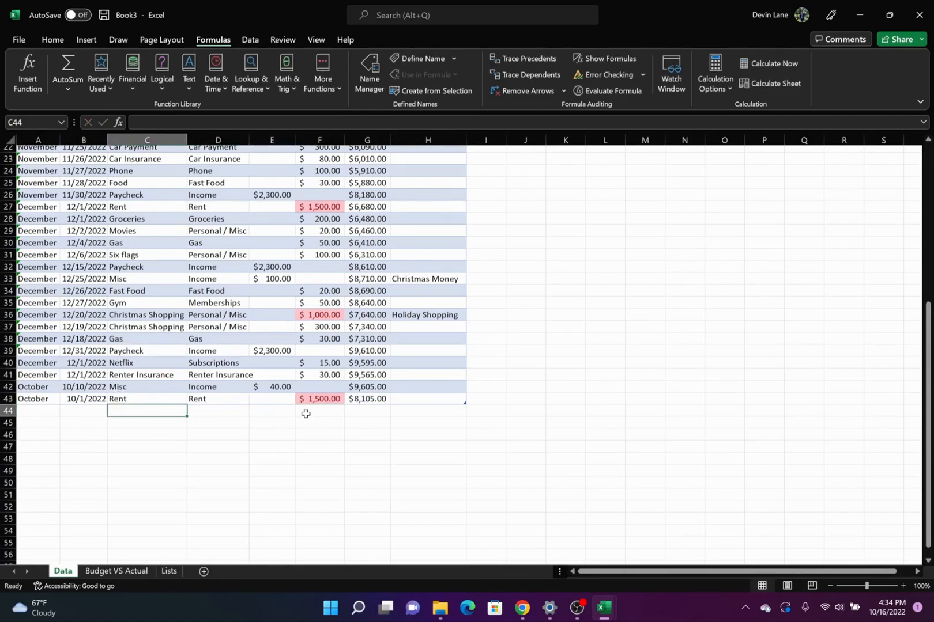
pyautogui.click(132, 398)
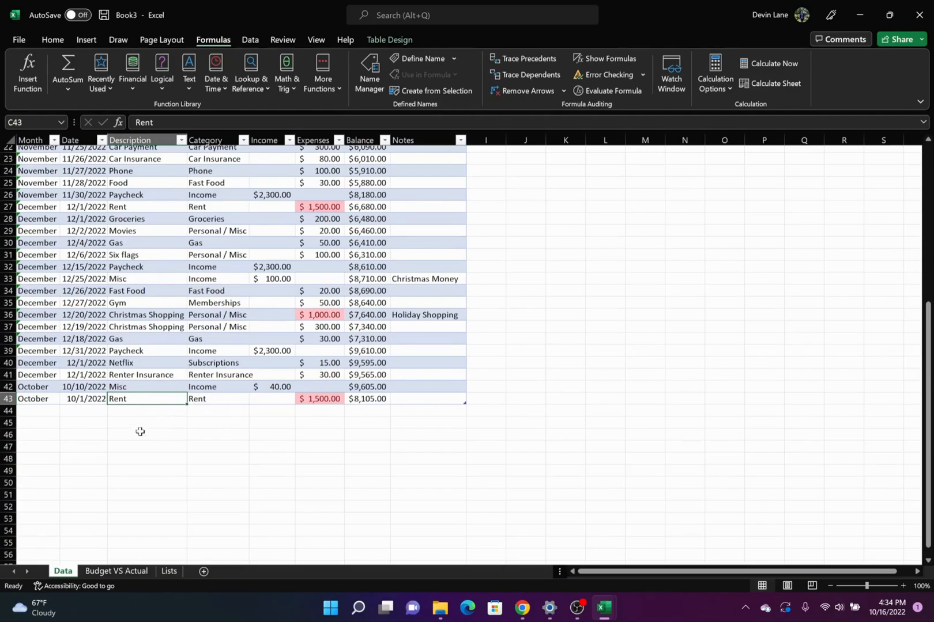
# Check the new Rent transaction's category against the category names on the Lists sheet and the Rent actual on the Budget VS Actual sheet
pyautogui.click(225, 396)
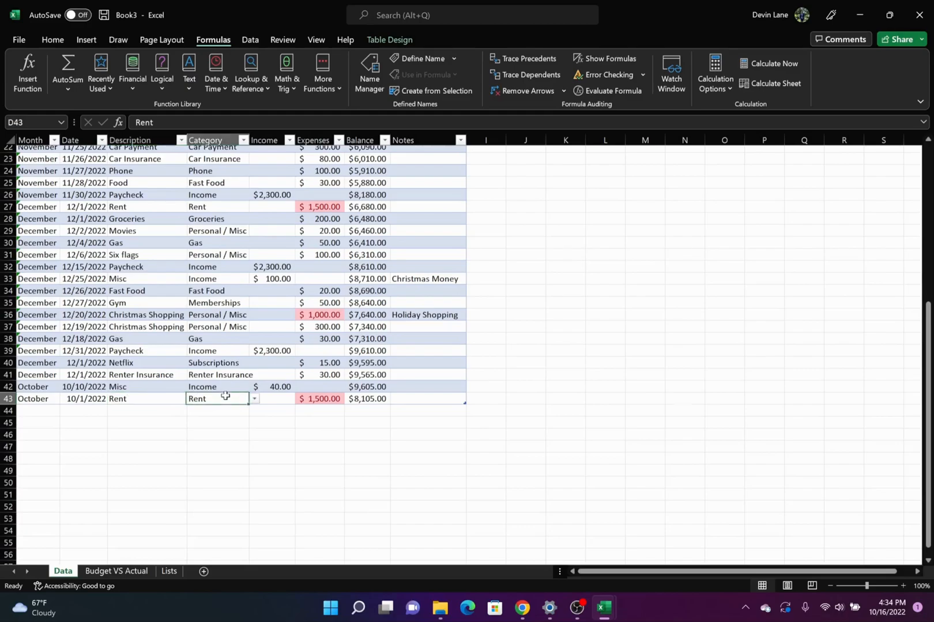
pyautogui.click(169, 572)
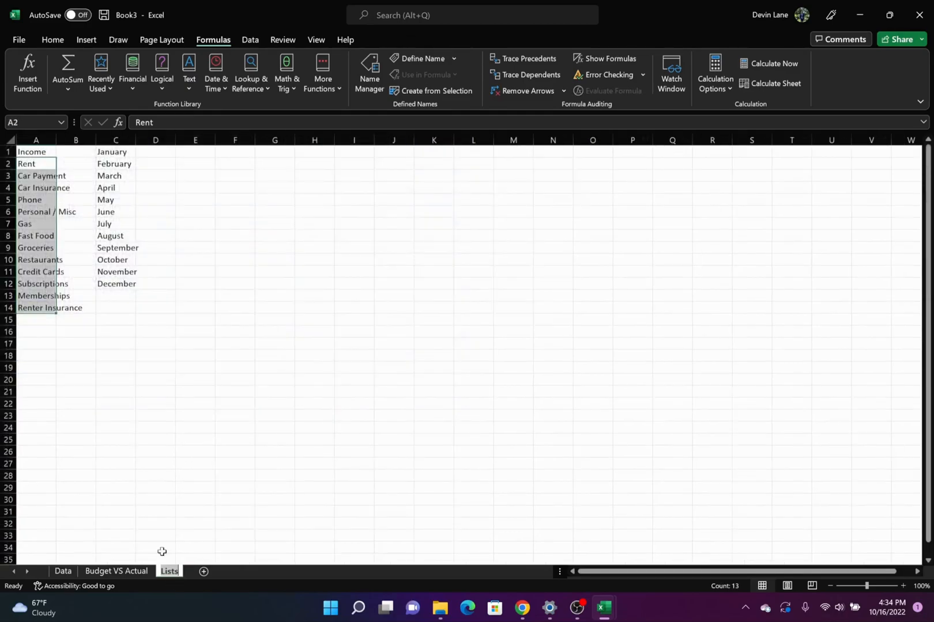
pyautogui.click(37, 167)
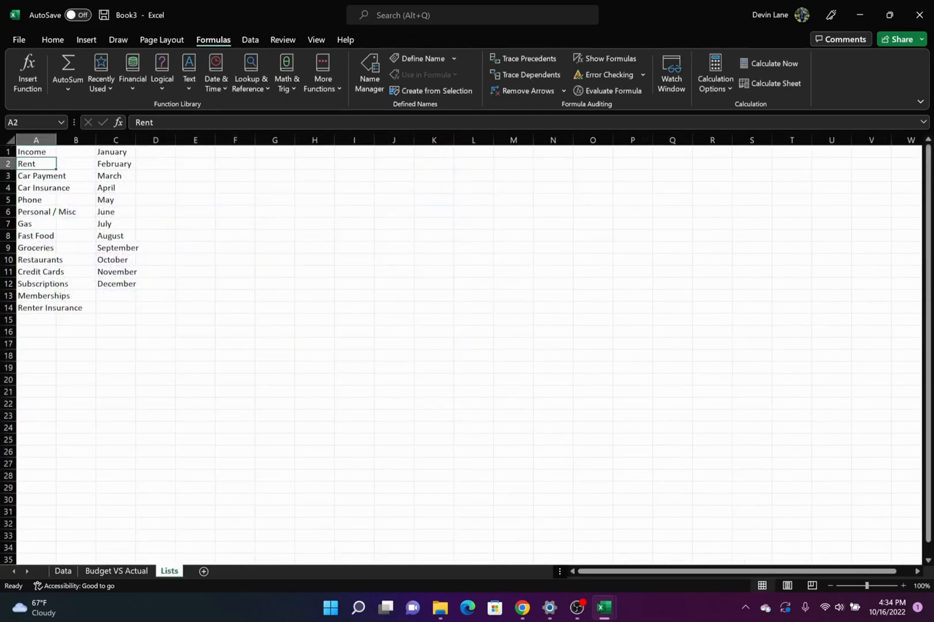
pyautogui.click(36, 200)
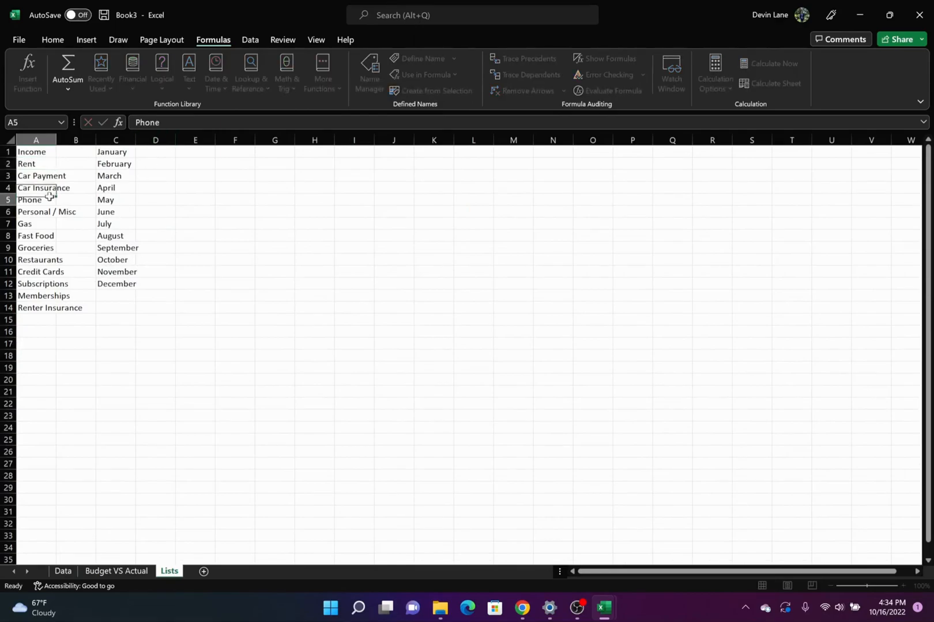
pyautogui.click(113, 571)
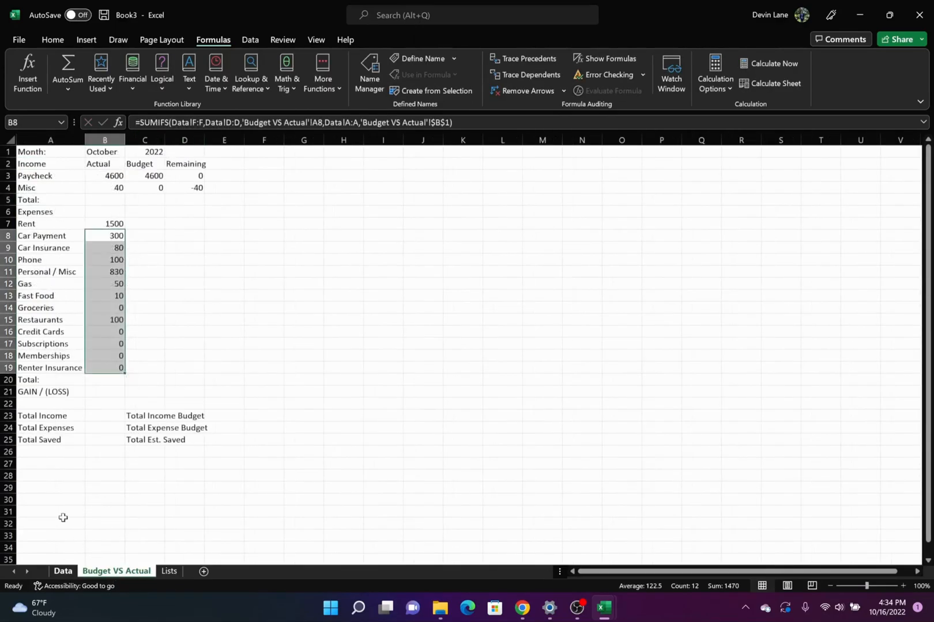
pyautogui.click(110, 222)
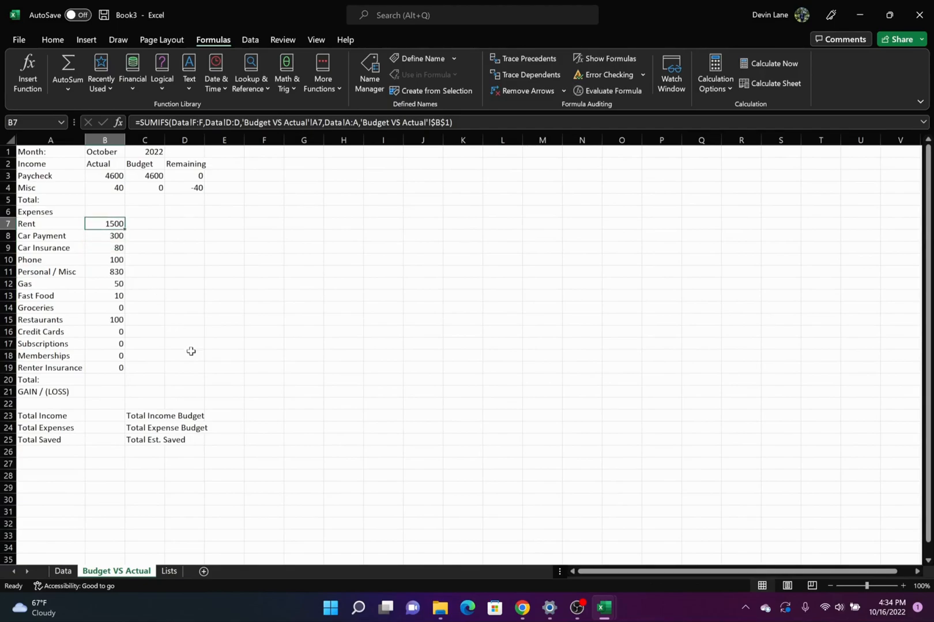
# Total the actual expenses in B20 of the Budget VS Actual sheet with a SUM of B7:B19
pyautogui.click(119, 380)
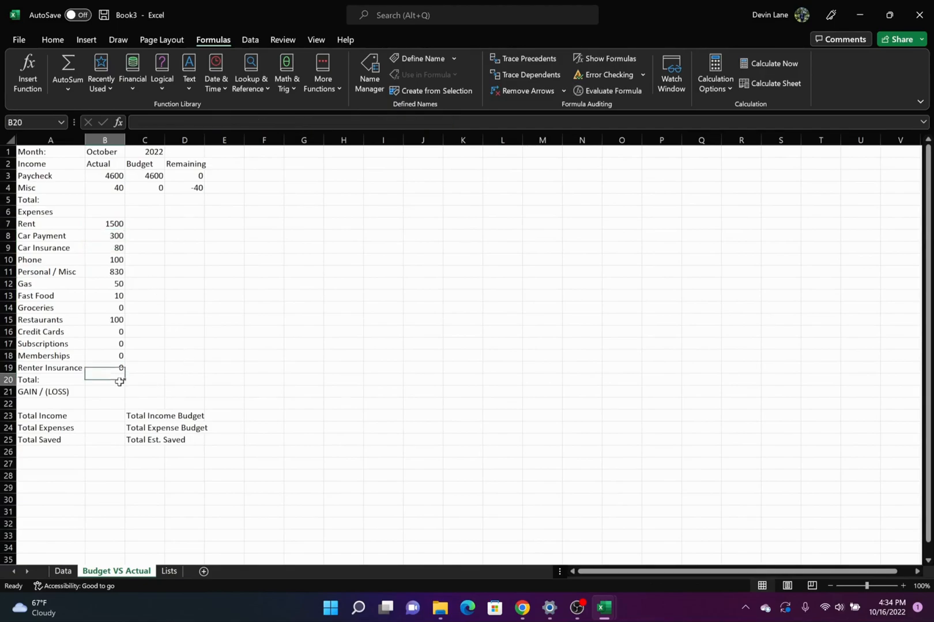
pyautogui.write('=sum(')
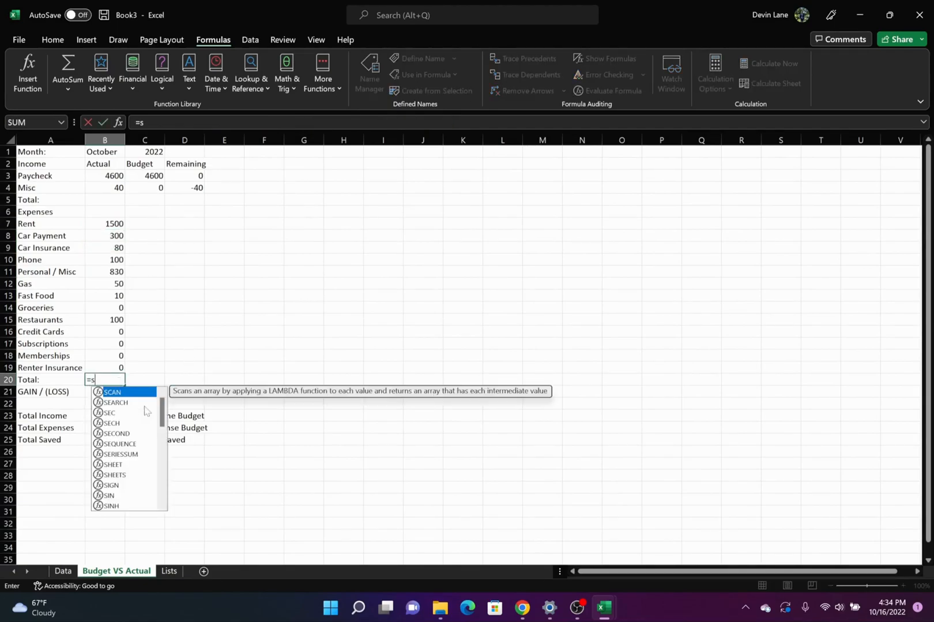
pyautogui.press('Up')
pyautogui.hotkey('shift', 'Up')
pyautogui.hotkey('shift', 'Up')
pyautogui.hotkey('shift', 'Up')
pyautogui.hotkey('shift', 'Up')
pyautogui.hotkey('shift', 'Up')
pyautogui.hotkey('shift', 'Up')
pyautogui.hotkey('shift', 'Up')
pyautogui.hotkey('shift', 'Up')
pyautogui.hotkey('shift', 'Up')
pyautogui.hotkey('shift', 'Up')
pyautogui.hotkey('shift', 'Up')
pyautogui.hotkey('shift', 'Up')
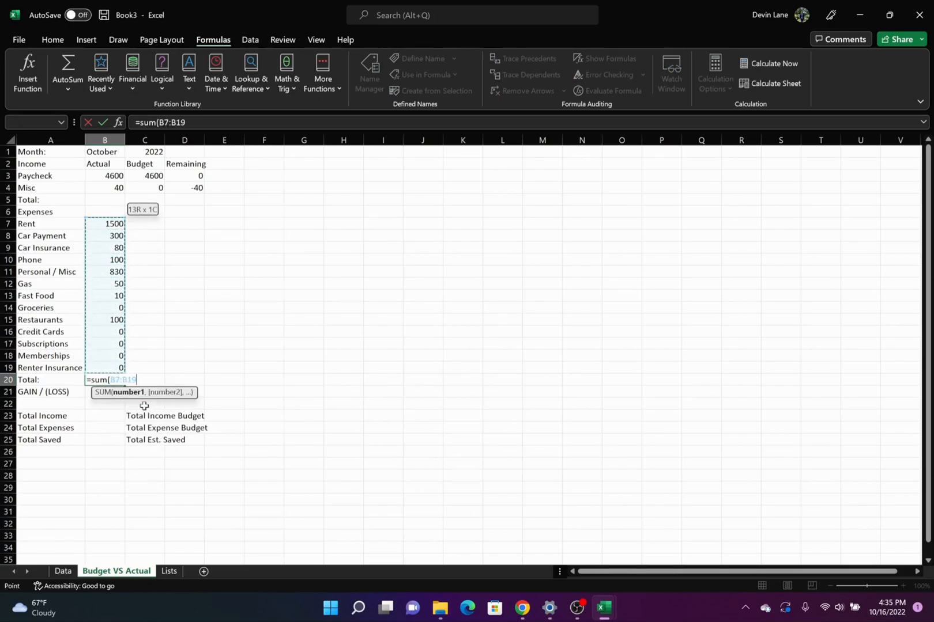
pyautogui.press('Return')
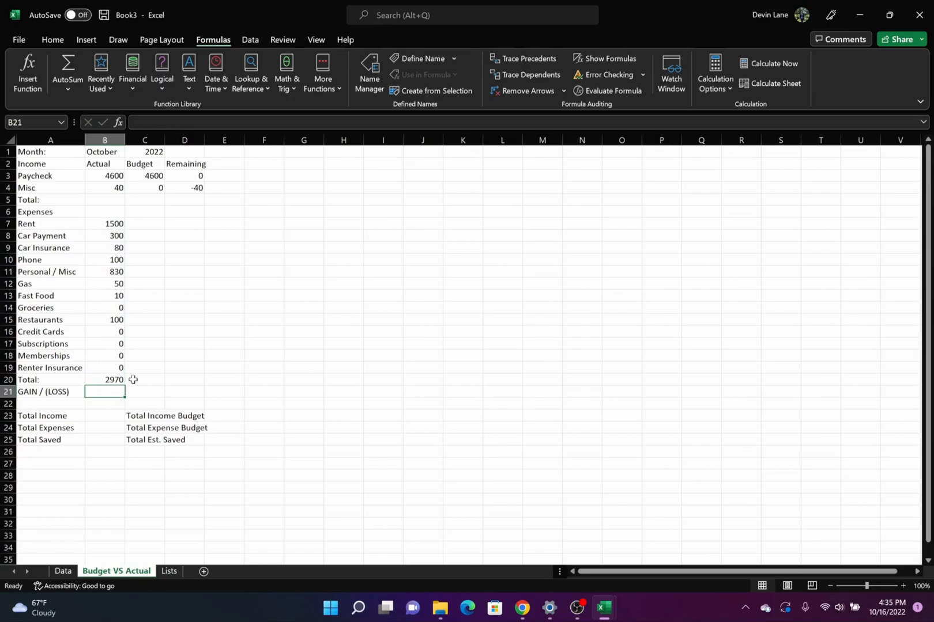
# Total the actual income in B5 with the formula =SUM(B3:B4)
pyautogui.click(115, 202)
pyautogui.write('=sum(')
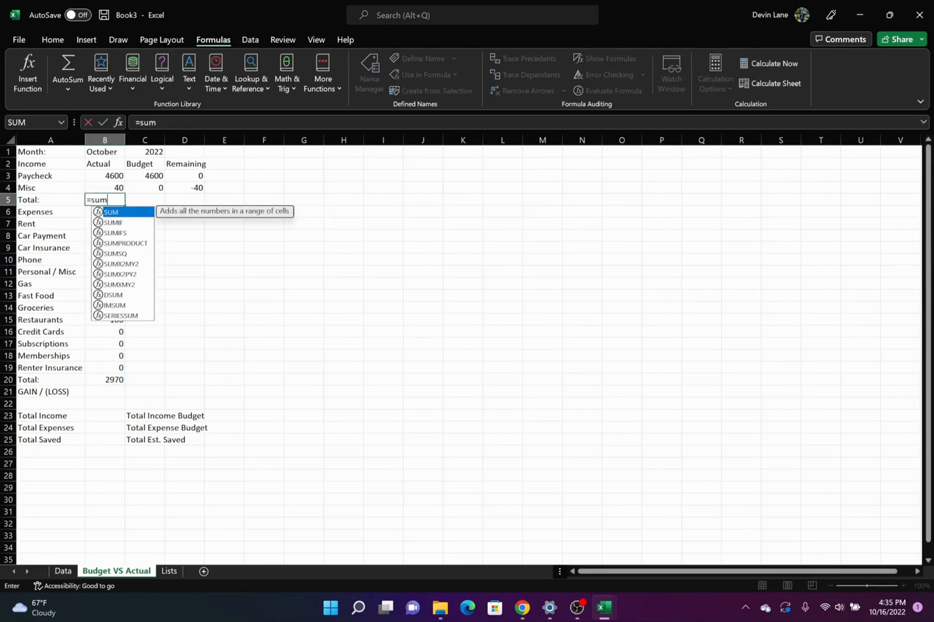
pyautogui.moveTo(110, 188)
pyautogui.mouseDown()
pyautogui.moveTo(108, 176)
pyautogui.moveTo(121, 176)
pyautogui.moveTo(120, 185)
pyautogui.mouseUp()
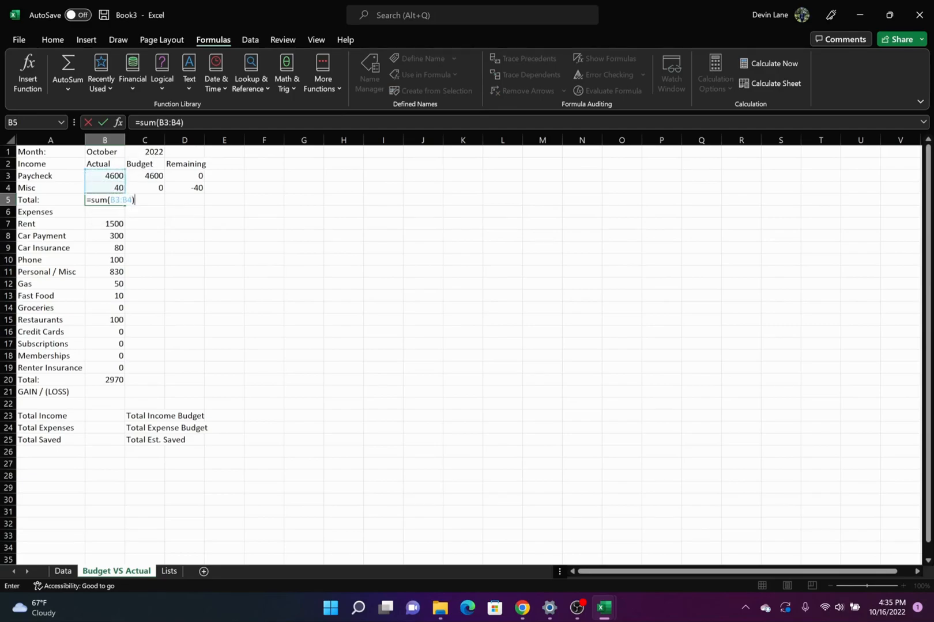
pyautogui.press('Return')
# Copy the income total formula from B5 to C5:D5 for the Budget and Remaining columns
pyautogui.click(119, 202)
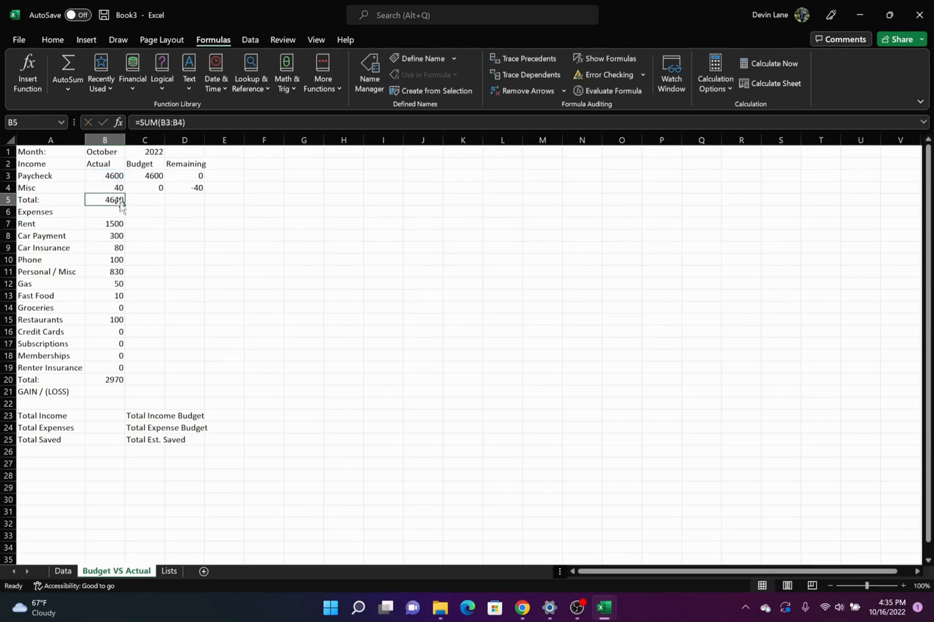
pyautogui.hotkey('ctrl', 'c')
pyautogui.press('Right')
pyautogui.hotkey('shift', 'Right')
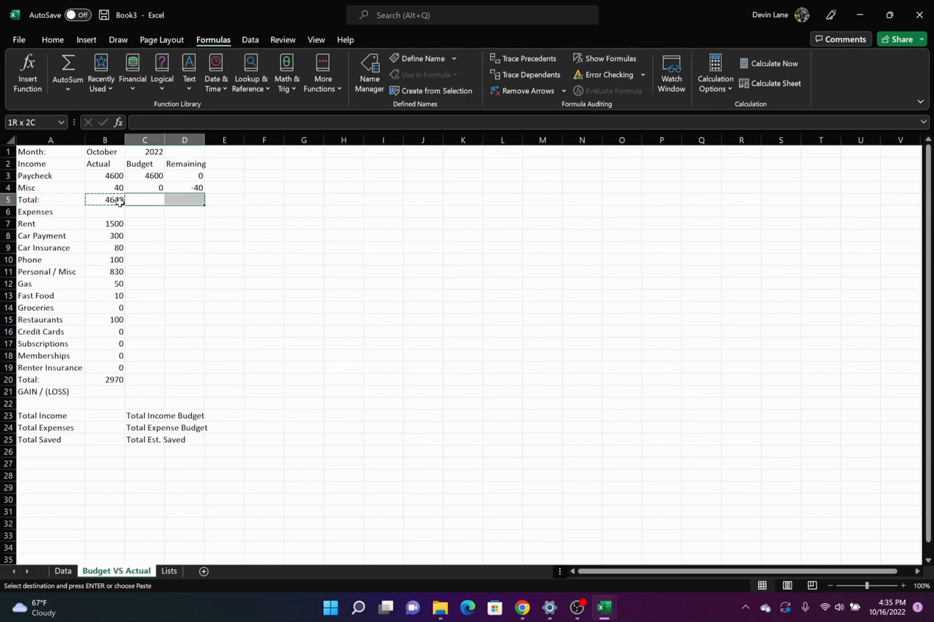
# Paste the copied income total formula into the Budget and Remaining cells of the income Total row (C5:D5)
pyautogui.hotkey('ctrl', 'v')
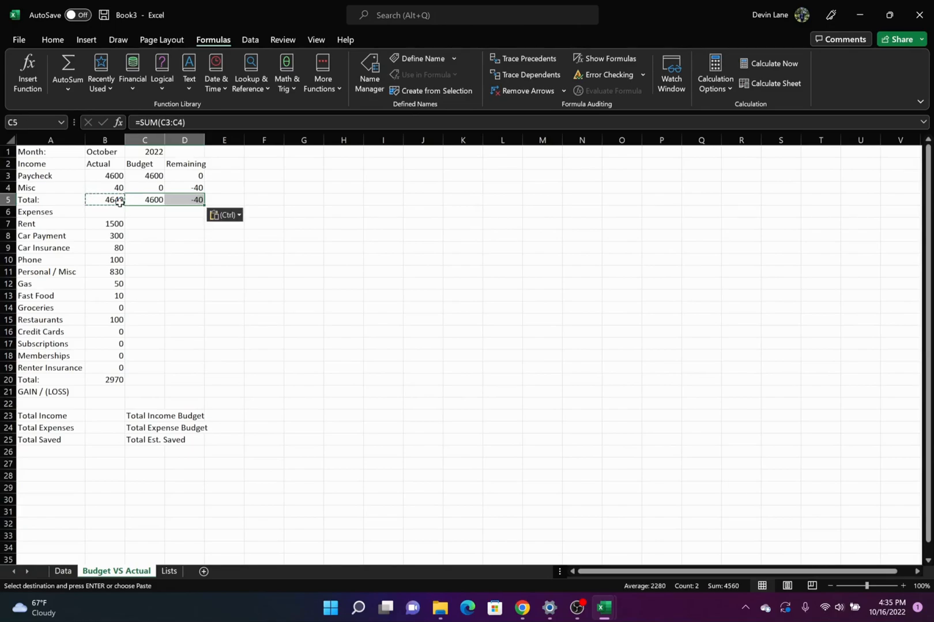
pyautogui.press('Escape')
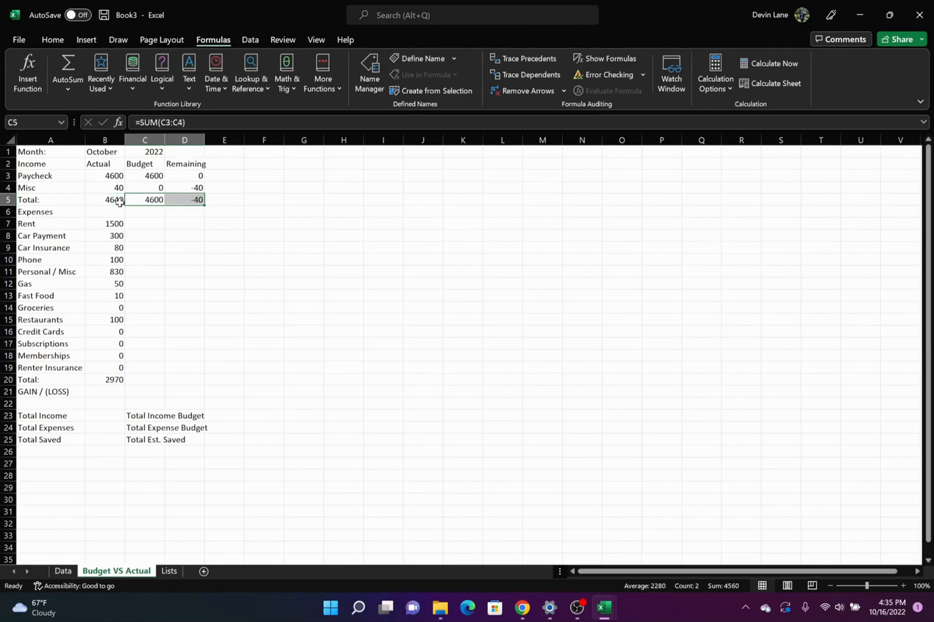
# Enter the expense budgets for Rent 1500, Car Payment 300, Car Insurance 80 and Phone 110 in column C
pyautogui.press('Down')
pyautogui.press('Down')
pyautogui.press('Left')
pyautogui.press('Right')
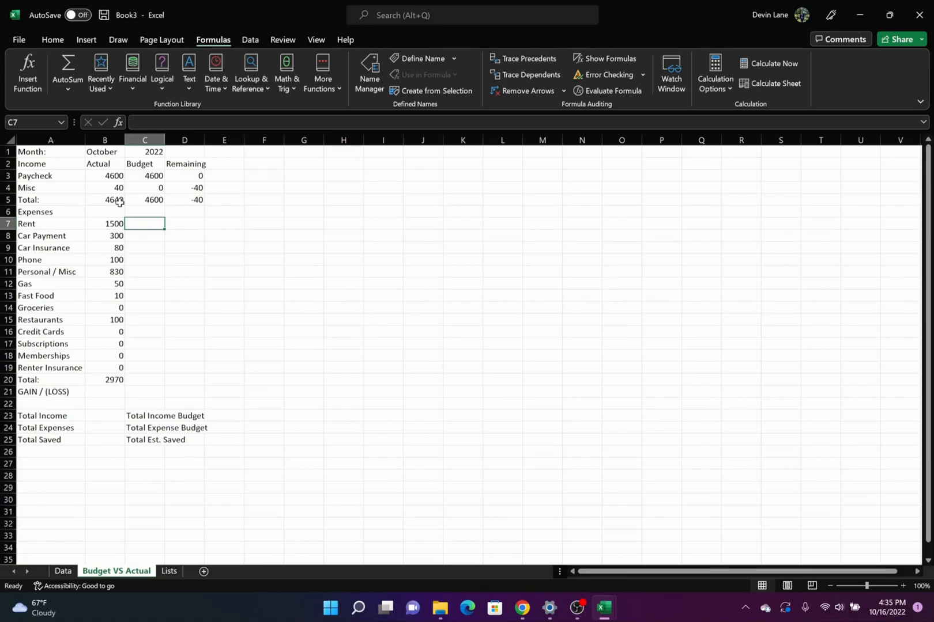
pyautogui.write('1500')
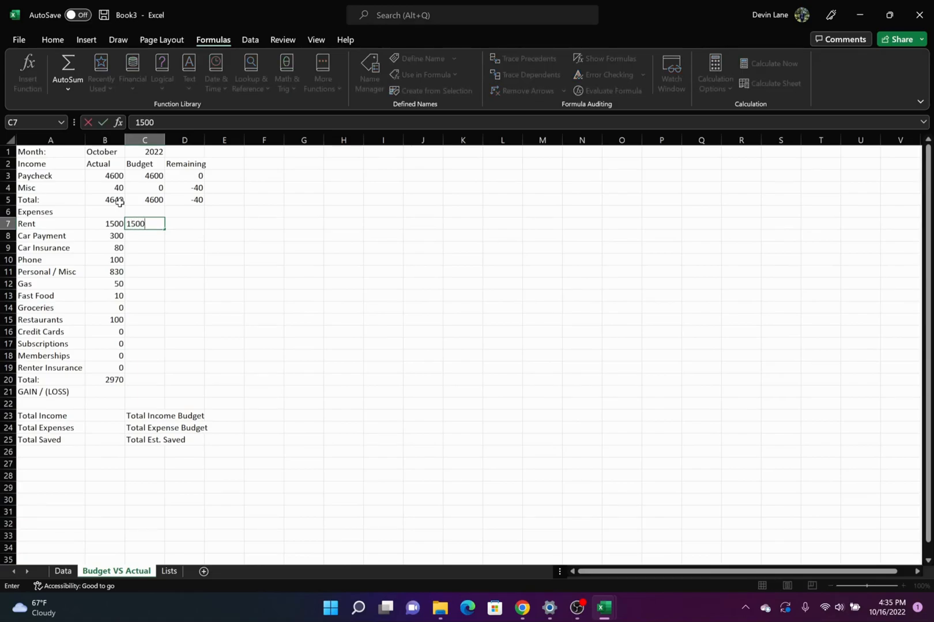
pyautogui.press('Return')
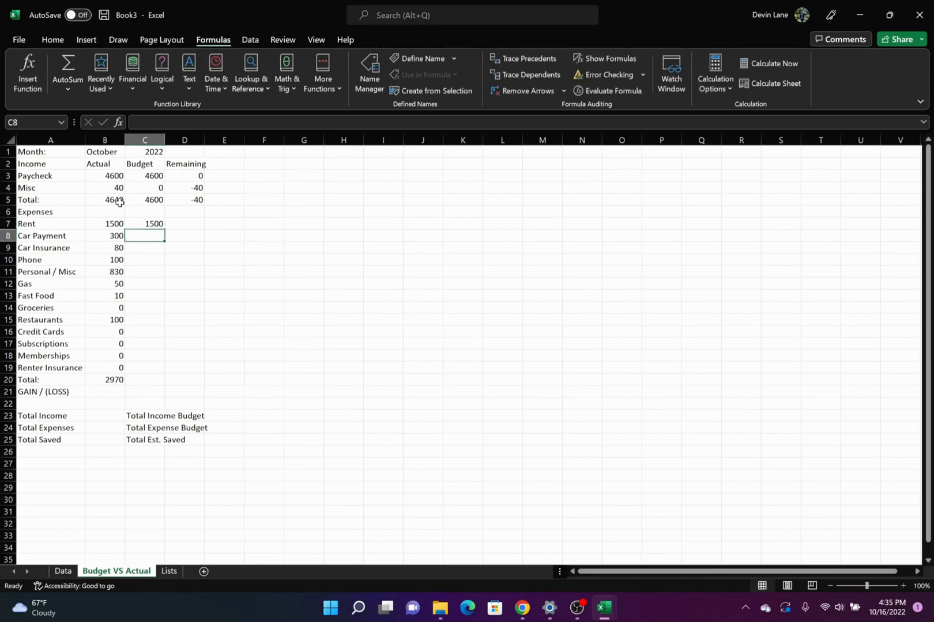
pyautogui.write('300')
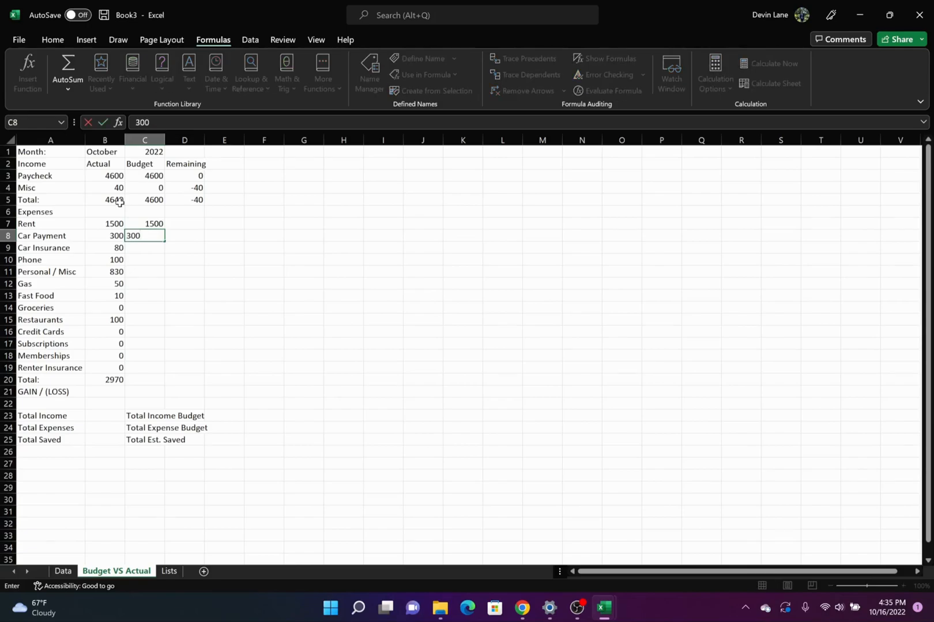
pyautogui.press('Return')
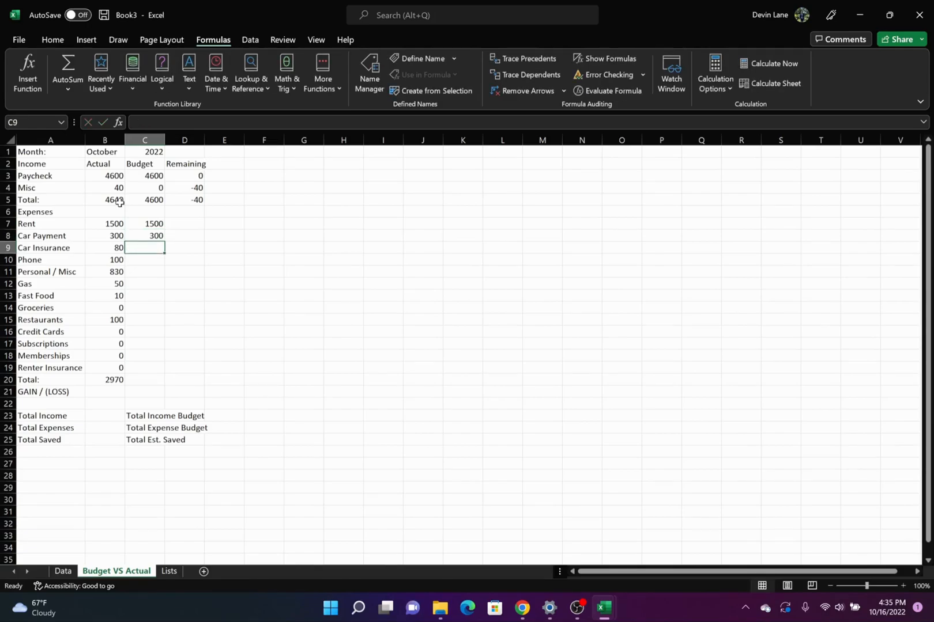
pyautogui.write('80')
pyautogui.press('Return')
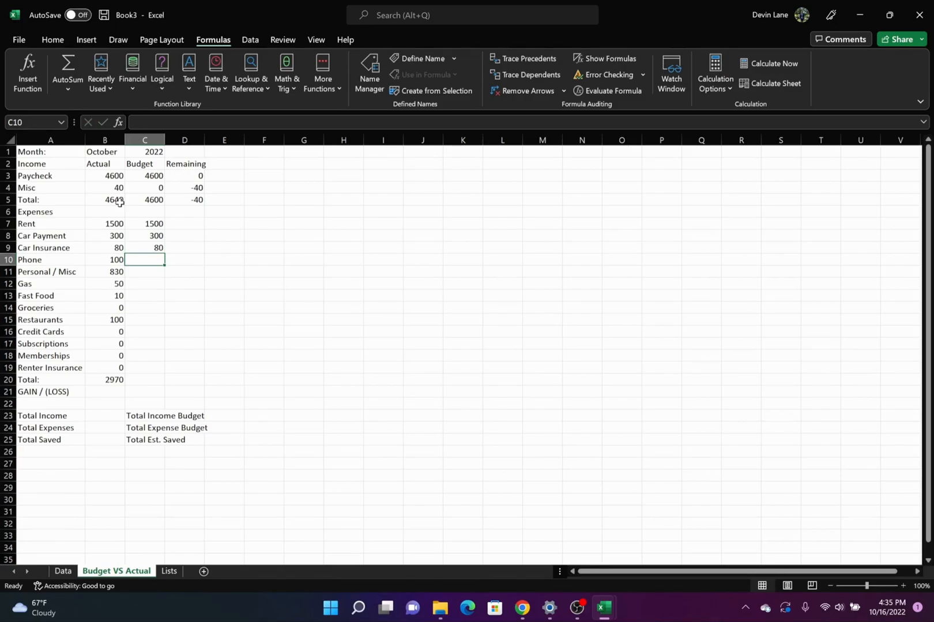
pyautogui.write('110')
pyautogui.press('Return')
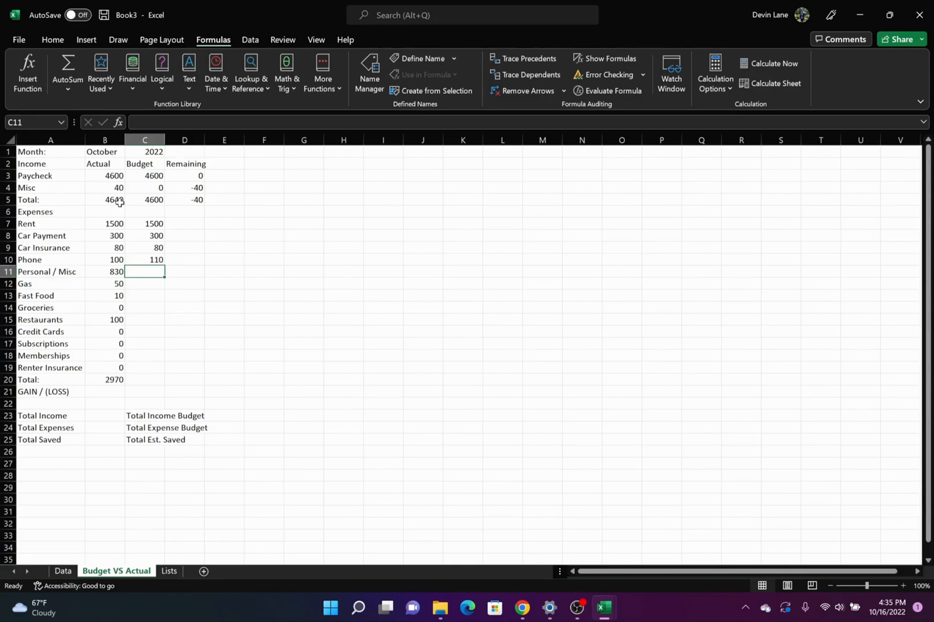
# Enter a budget of 400 for Personal / Misc and 200 each for Gas, Fast Food, Groceries and Restaurants
pyautogui.write('400')
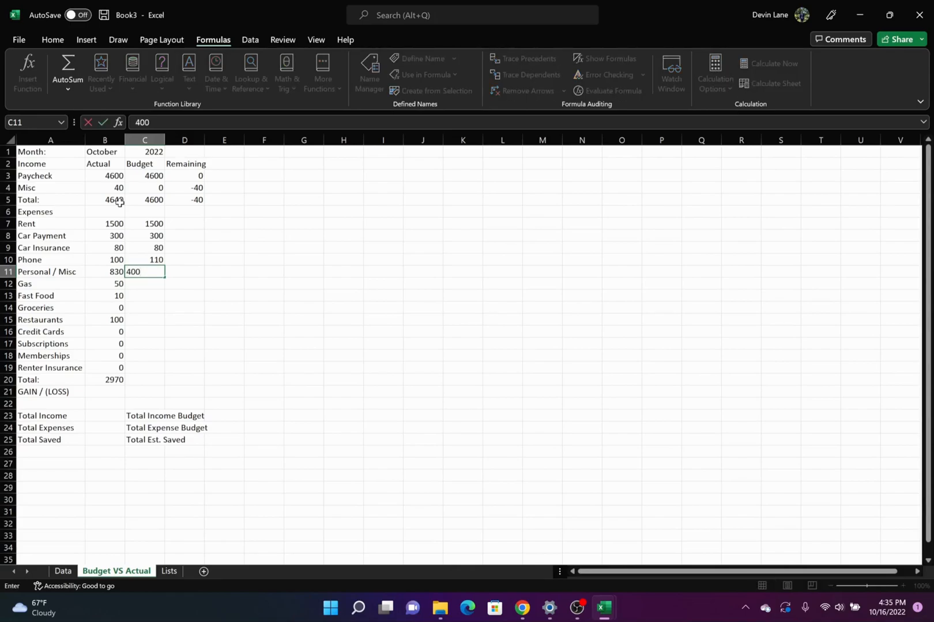
pyautogui.press('Return')
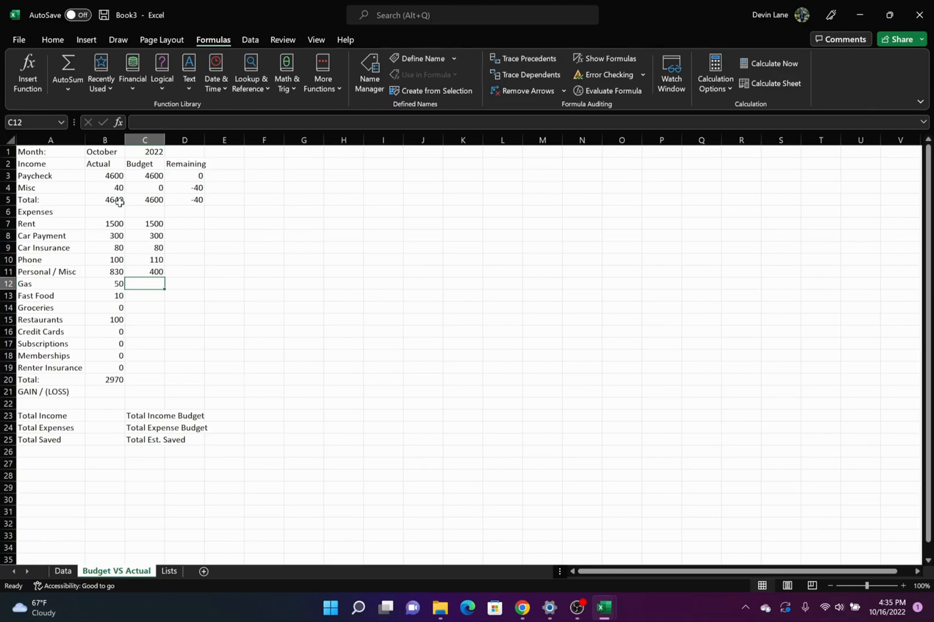
pyautogui.write('200')
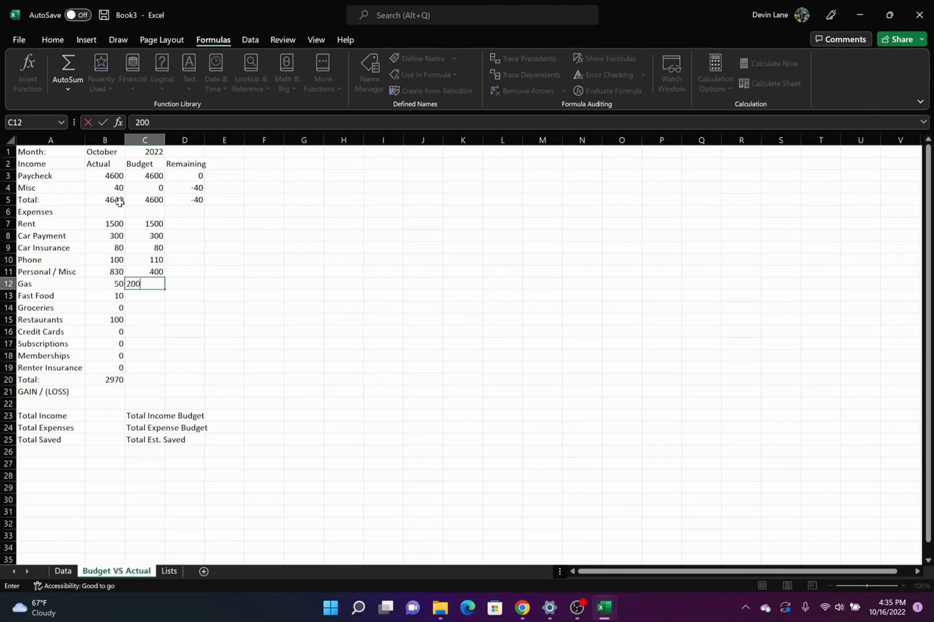
pyautogui.press('Return')
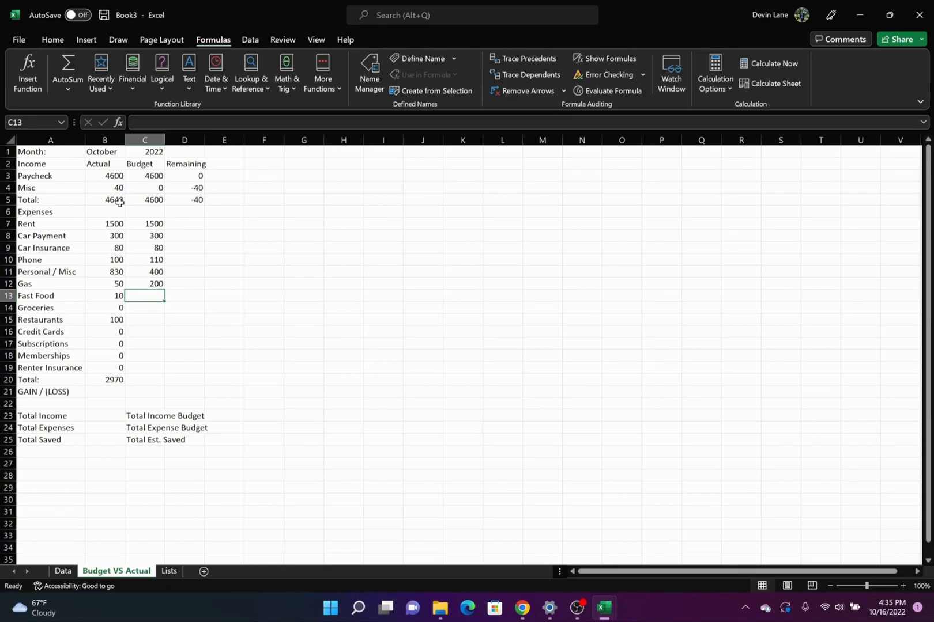
pyautogui.write('200')
pyautogui.press('Return')
pyautogui.write('200')
pyautogui.press('Return')
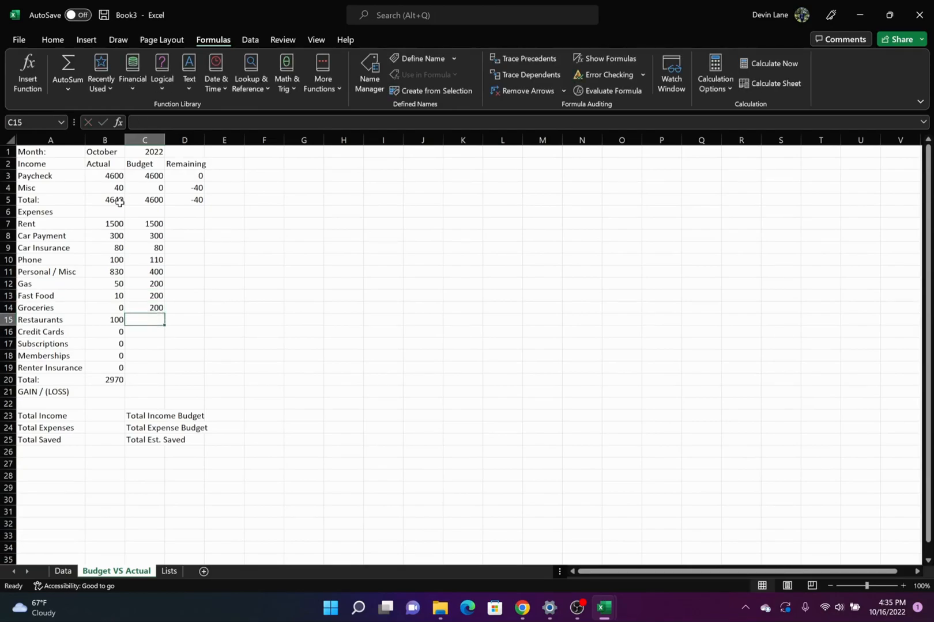
pyautogui.write('200')
pyautogui.press('Return')
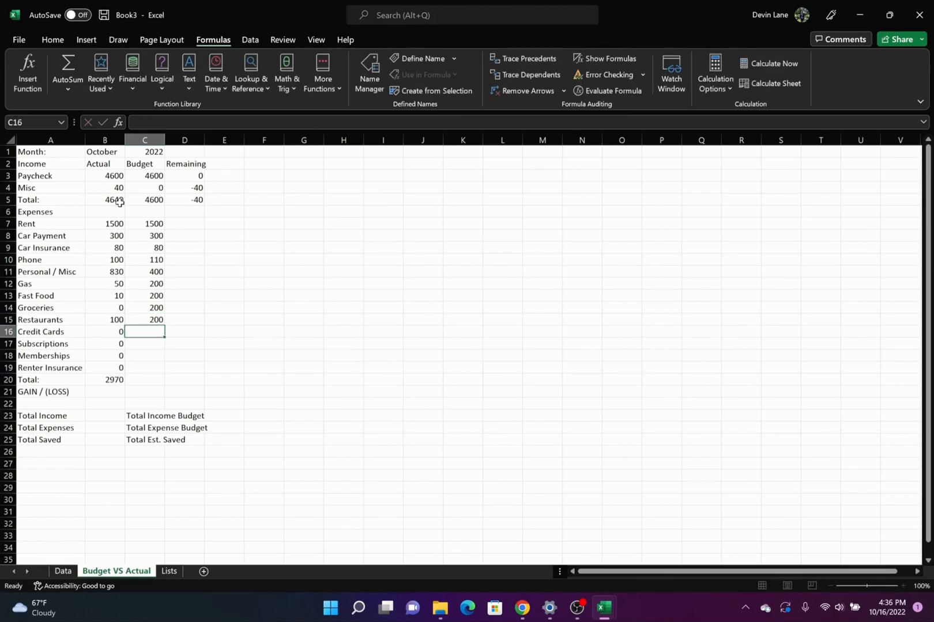
# Enter the budgets for Credit Cards 50, Subscriptions 20, Memberships 20 and Renter Insurance 18
pyautogui.write('50')
pyautogui.press('Return')
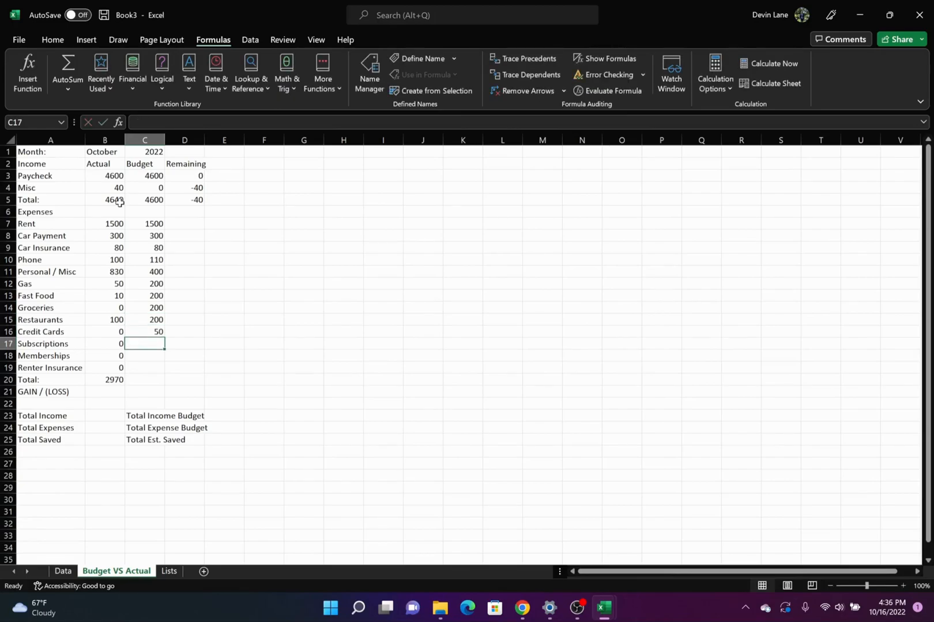
pyautogui.write('20')
pyautogui.press('Return')
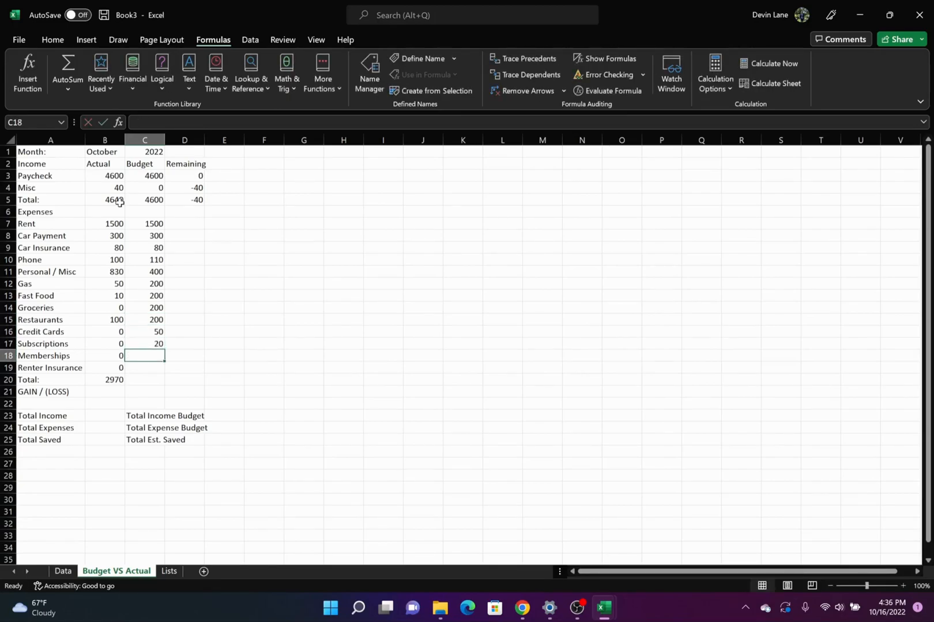
pyautogui.write('20')
pyautogui.press('Return')
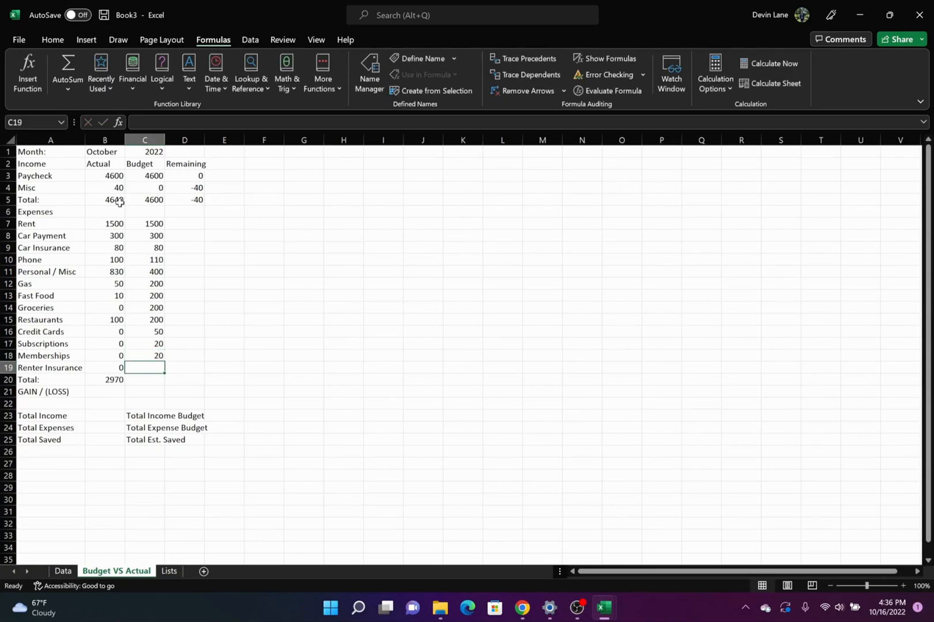
pyautogui.write('18')
pyautogui.press('Return')
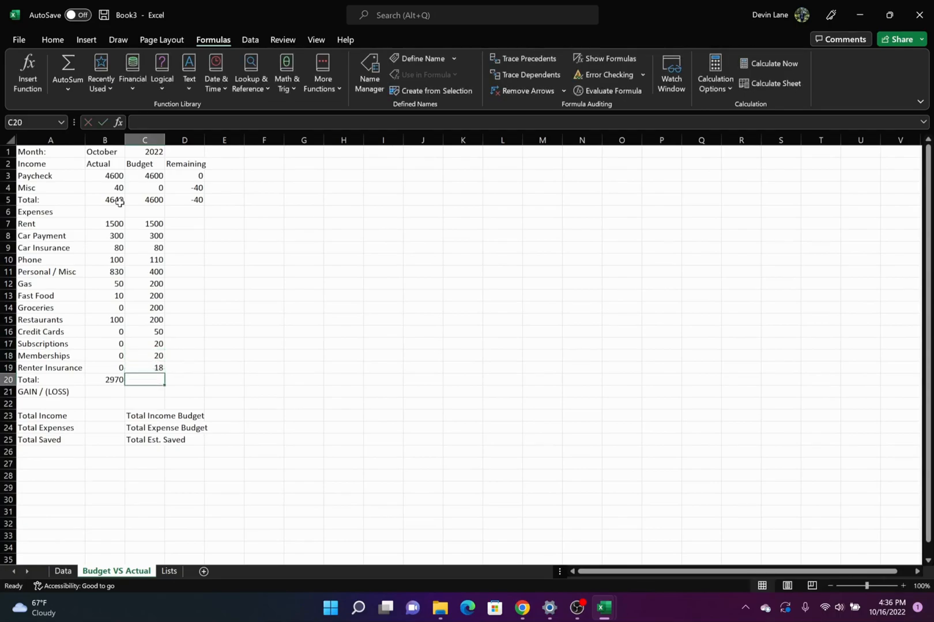
# Calculate Rent's remaining amount in D7 as budget minus actual with the formula =C7-B7
pyautogui.click(197, 227)
pyautogui.write('=')
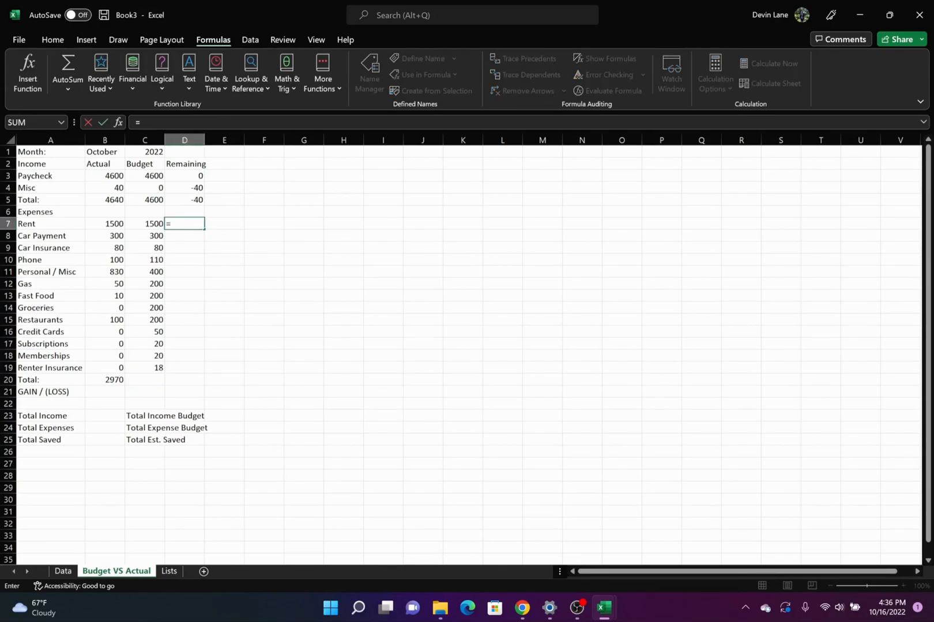
pyautogui.press('Left')
pyautogui.write('-')
pyautogui.press('Left')
pyautogui.press('Left')
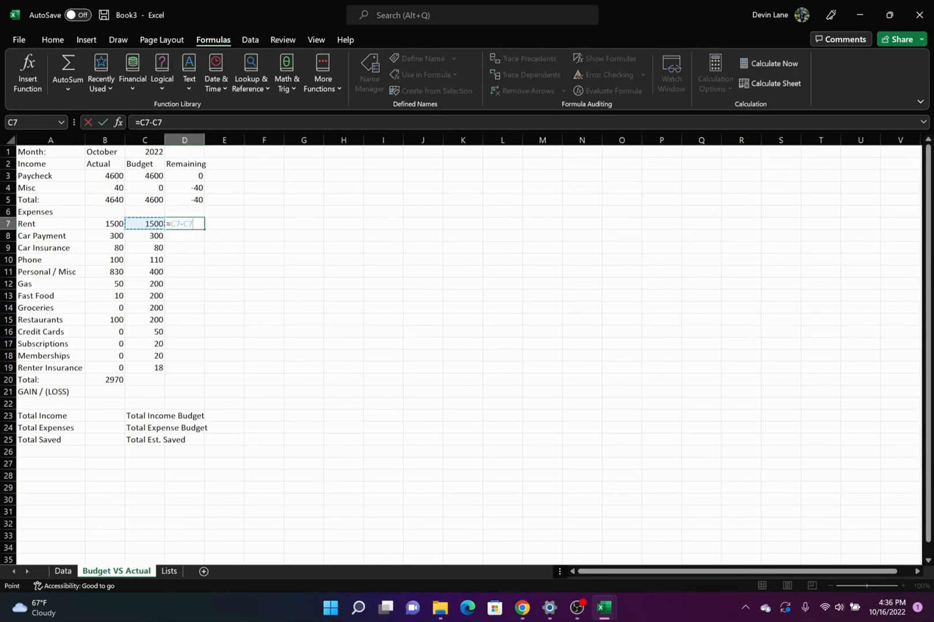
pyautogui.press('Return')
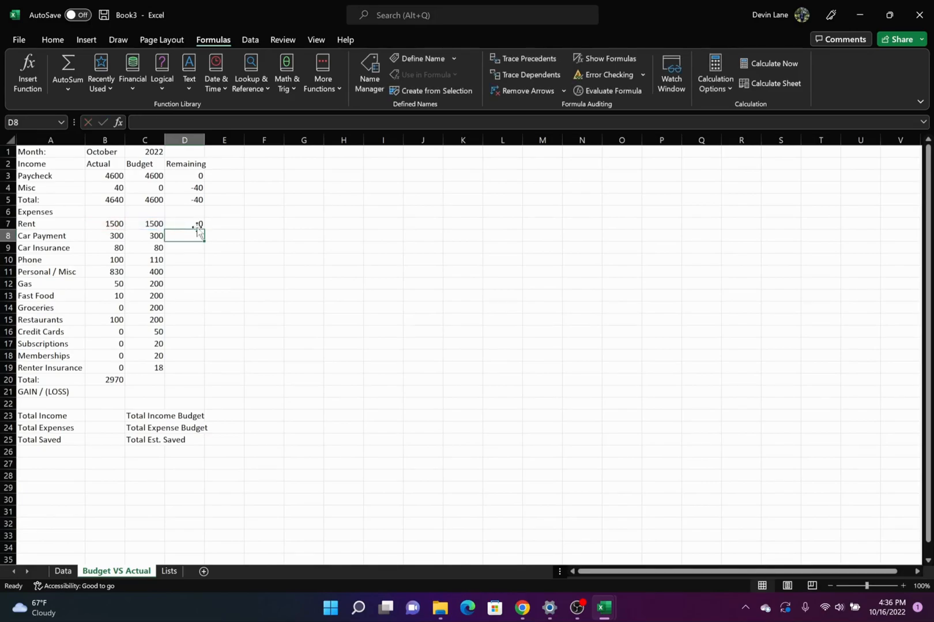
# Copy Rent's Remaining formula to all other expense rows, from Car Payment through Renter Insurance (D8:D19)
pyautogui.press('Up')
pyautogui.hotkey('ctrl', 'c')
pyautogui.press('Down')
pyautogui.hotkey('shift', 'Down')
pyautogui.hotkey('shift', 'Down')
pyautogui.hotkey('shift', 'Down')
pyautogui.hotkey('shift', 'Down')
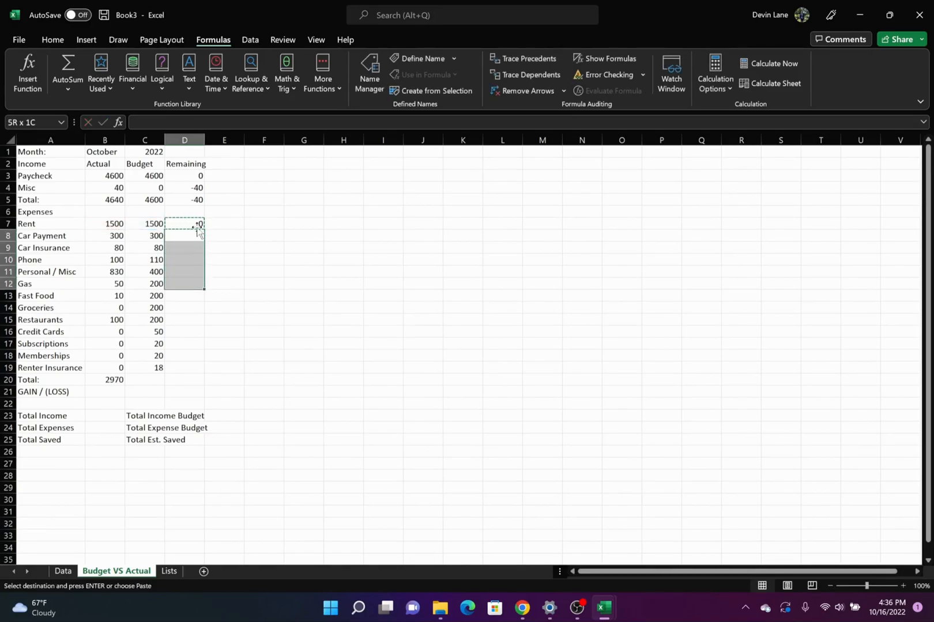
pyautogui.hotkey('shift', 'Down')
pyautogui.hotkey('shift', 'Down')
pyautogui.hotkey('shift', 'Down')
pyautogui.hotkey('shift', 'Down')
pyautogui.hotkey('shift', 'Down')
pyautogui.hotkey('shift', 'Down')
pyautogui.hotkey('shift', 'Down')
pyautogui.hotkey('ctrl', 'v')
# Copy the actual expense total formula from B20 into the Budget and Remaining columns (C20:D20)
pyautogui.press('Down')
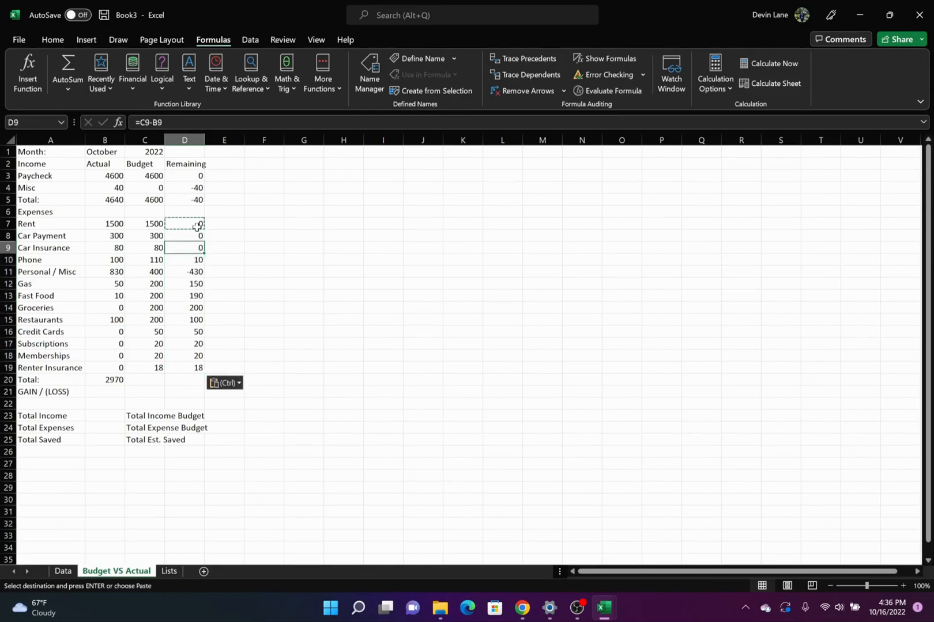
pyautogui.press('Down')
pyautogui.press('Left')
pyautogui.press('Left')
pyautogui.press('Left')
pyautogui.press('Down')
pyautogui.press('Down')
pyautogui.press('Down')
pyautogui.press('Down')
pyautogui.press('Down')
pyautogui.press('Down')
pyautogui.press('Down')
pyautogui.press('Down')
pyautogui.press('Down')
pyautogui.press('Down')
pyautogui.press('Right')
pyautogui.press('Right')
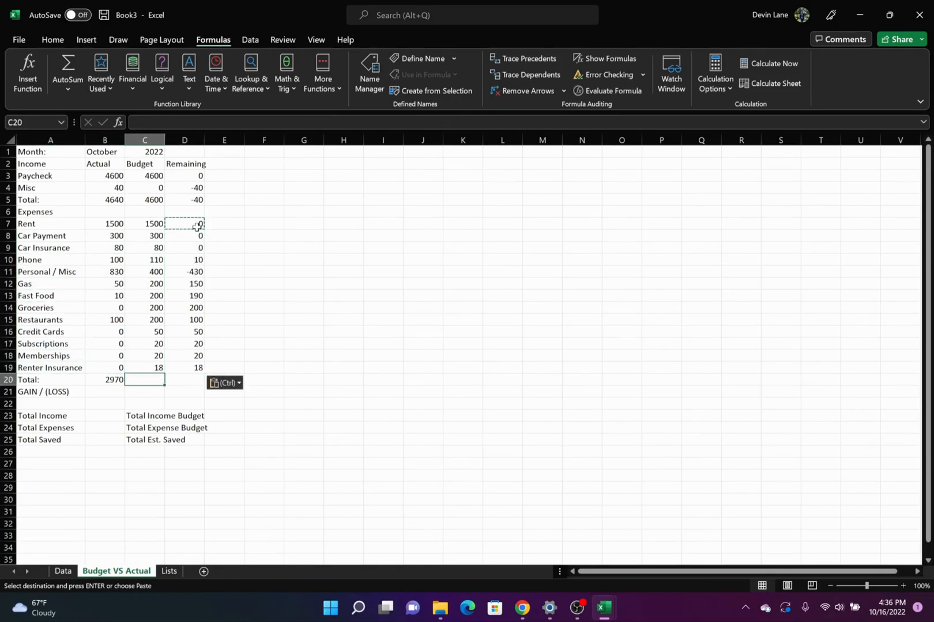
pyautogui.press('Left')
pyautogui.hotkey('ctrl', 'c')
pyautogui.press('Right')
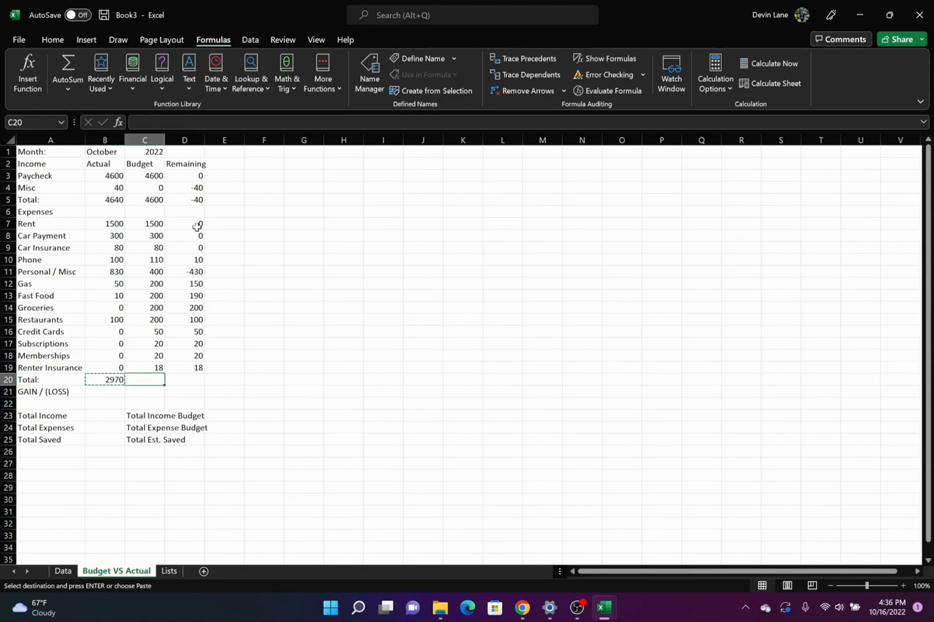
pyautogui.hotkey('shift', 'Right')
pyautogui.hotkey('ctrl', 'v')
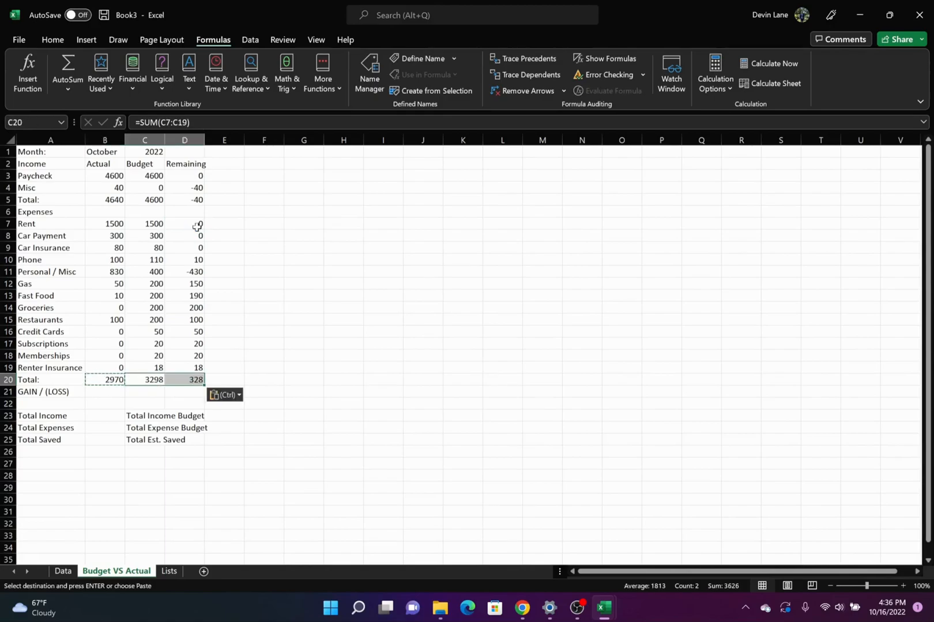
# Check the sum formulas in the Actual, Budget and Remaining cells of the expense Total row
pyautogui.press('Right')
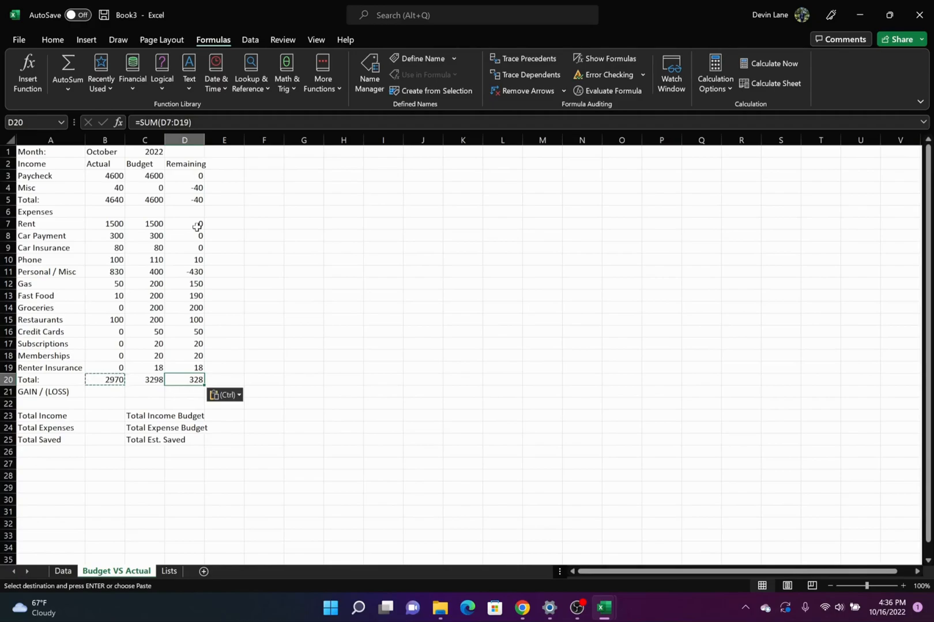
pyautogui.press('Left')
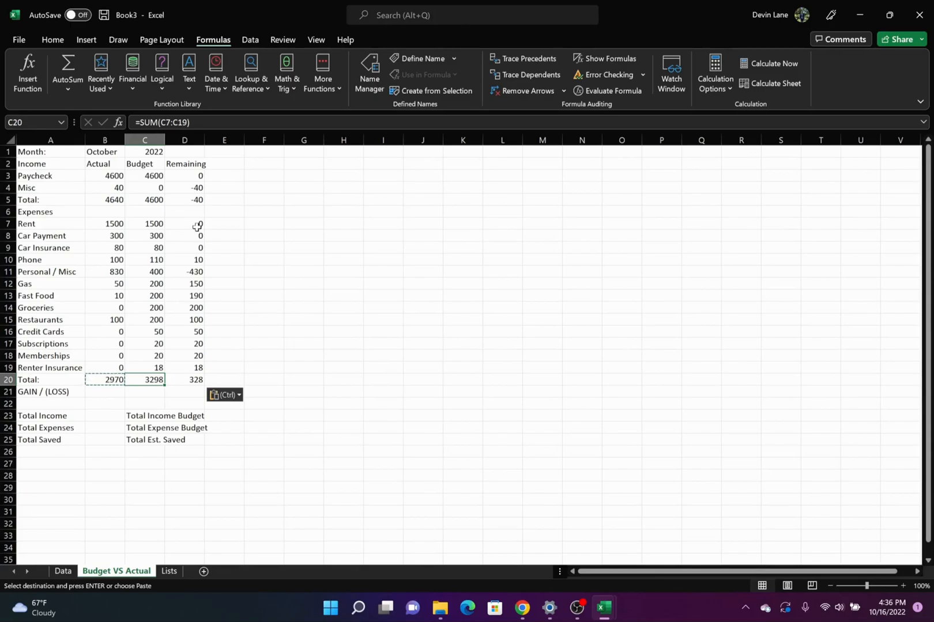
pyautogui.press('Left')
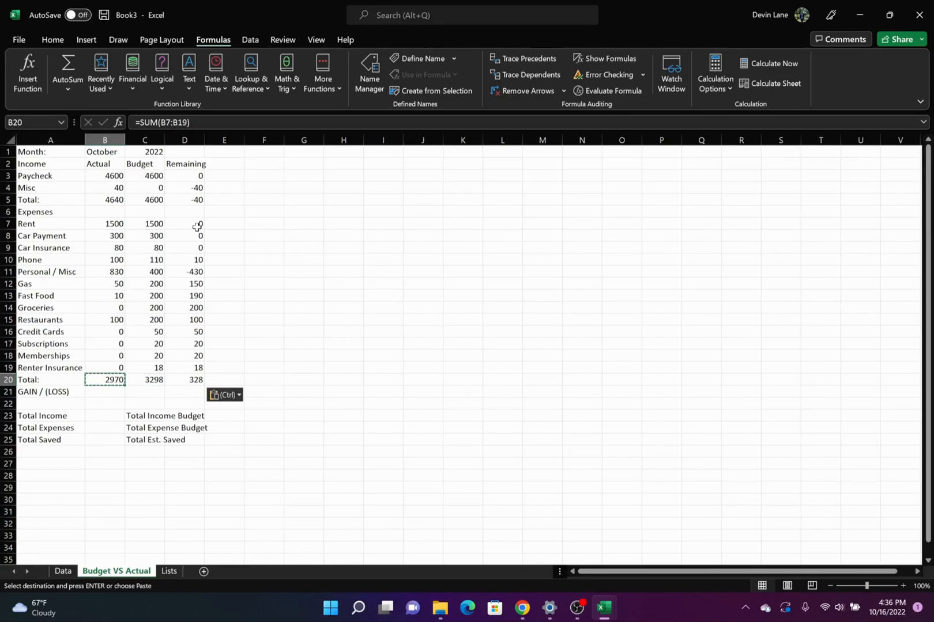
pyautogui.press('Right')
pyautogui.press('Right')
pyautogui.press('Right')
pyautogui.press('Left')
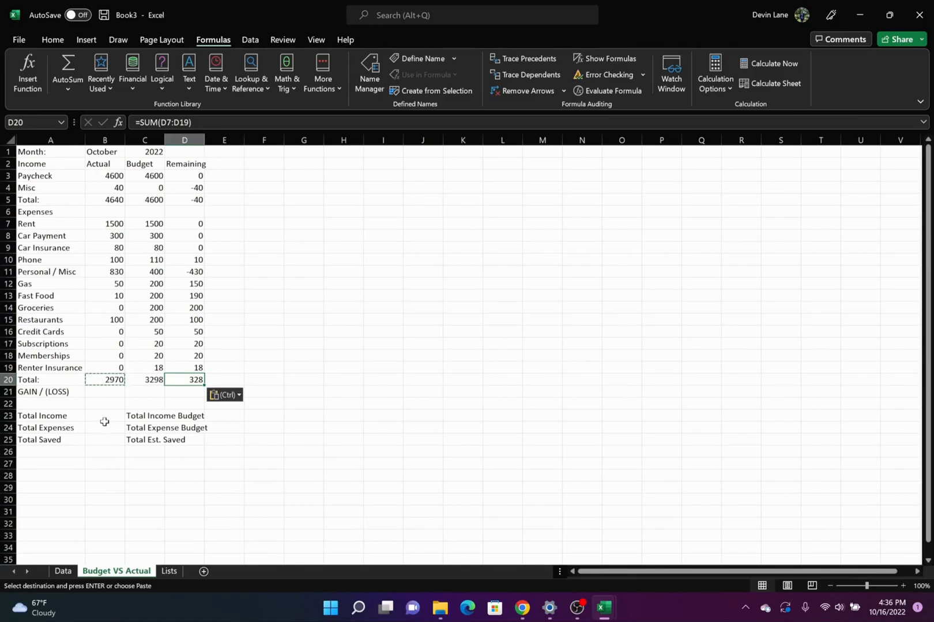
# Link the Total Income cell B23 to the actual income total with the formula =B5
pyautogui.click(108, 414)
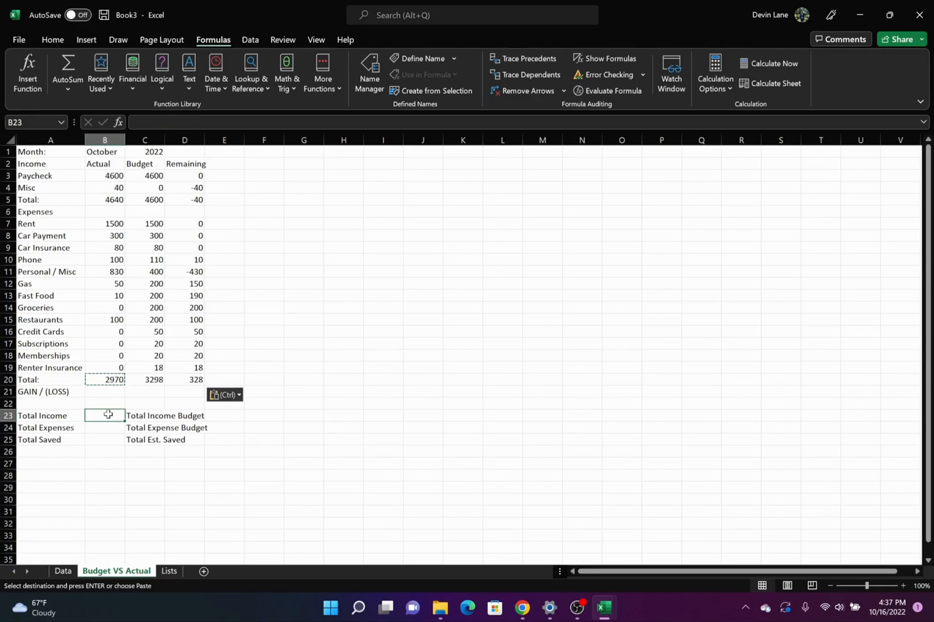
pyautogui.press('Escape')
pyautogui.write('=')
pyautogui.press('Up')
pyautogui.press('Up')
pyautogui.press('Up')
pyautogui.press('Up')
pyautogui.press('Up')
pyautogui.press('Up')
pyautogui.press('Up')
pyautogui.press('Up')
pyautogui.press('Up')
pyautogui.press('Up')
pyautogui.press('Up')
pyautogui.press('Up')
pyautogui.press('Up')
pyautogui.press('Up')
pyautogui.press('Up')
pyautogui.press('Up')
pyautogui.press('Up')
pyautogui.press('Up')
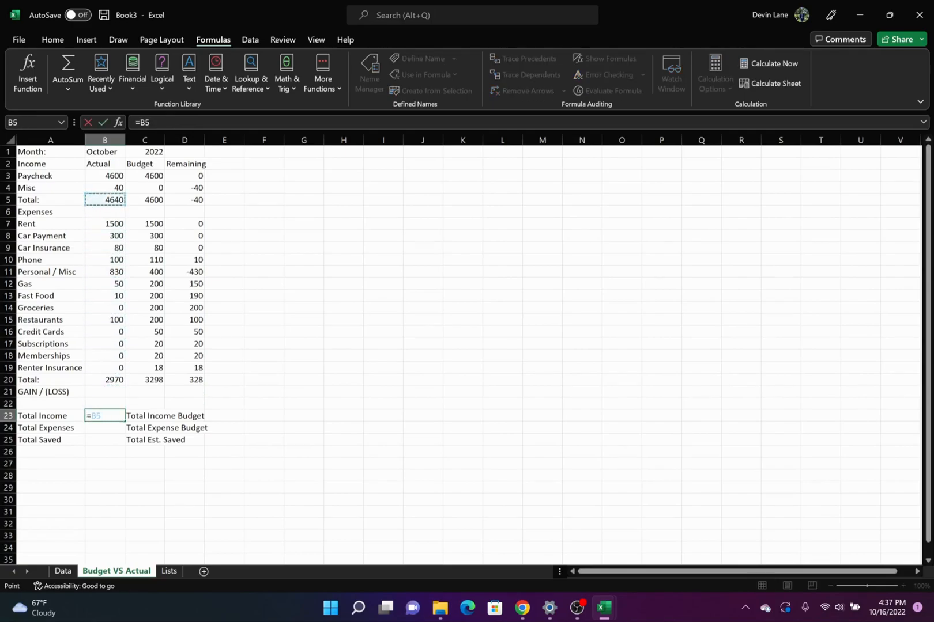
pyautogui.press('Return')
# Link the Total Expenses cell B24 to the actual expense total as a negative with the formula =B20*-1
pyautogui.write('=')
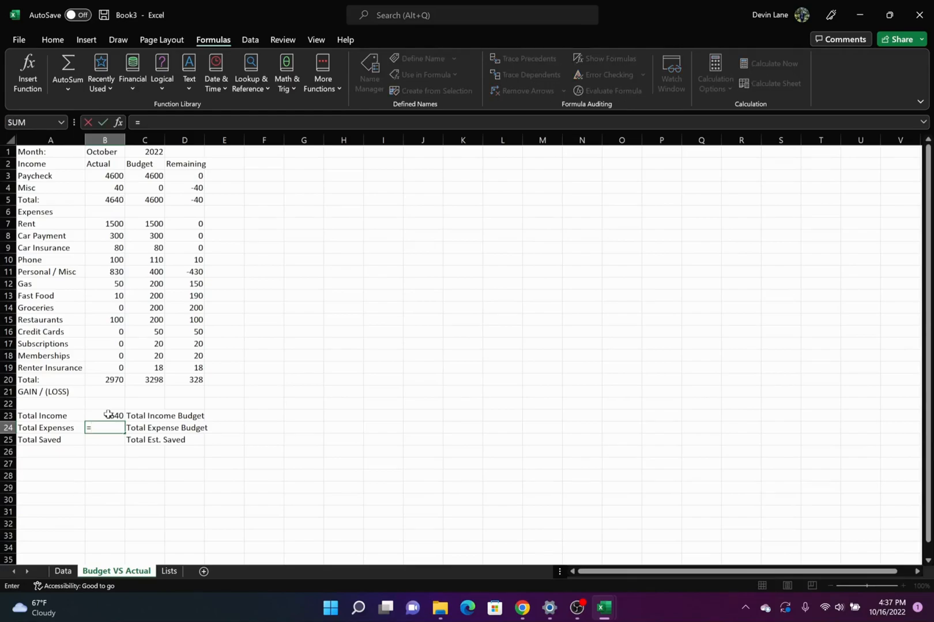
pyautogui.press('Up')
pyautogui.press('Up')
pyautogui.press('Up')
pyautogui.press('Up')
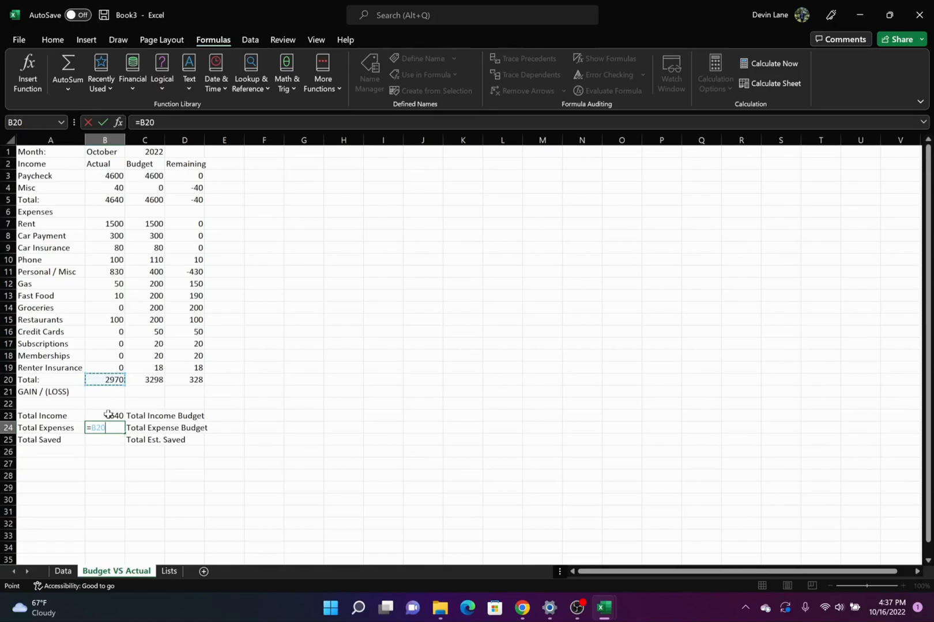
pyautogui.write('*-1')
pyautogui.press('Return')
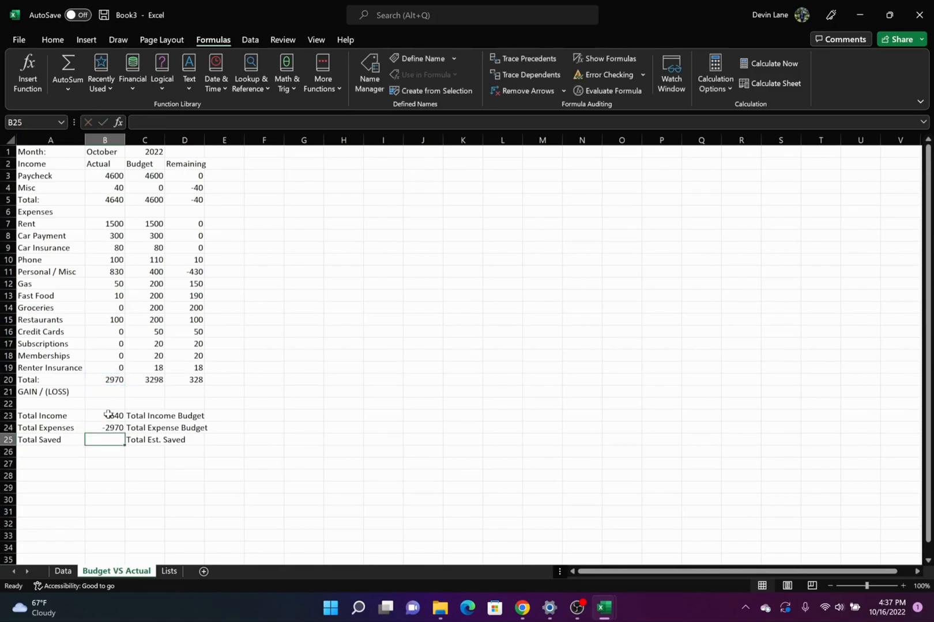
# Calculate Total Saved in B25 by summing the Total Income and Total Expenses cells B23:B24
pyautogui.write('=sum')
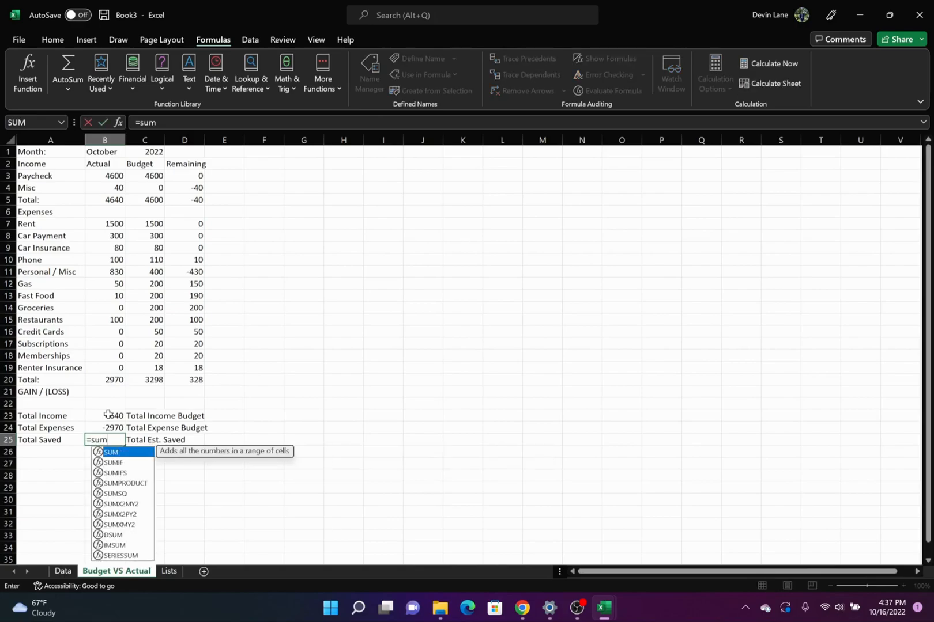
pyautogui.write('(')
pyautogui.moveTo(108, 428); pyautogui.dragTo(107, 415)
pyautogui.write(')')
pyautogui.press('Return')
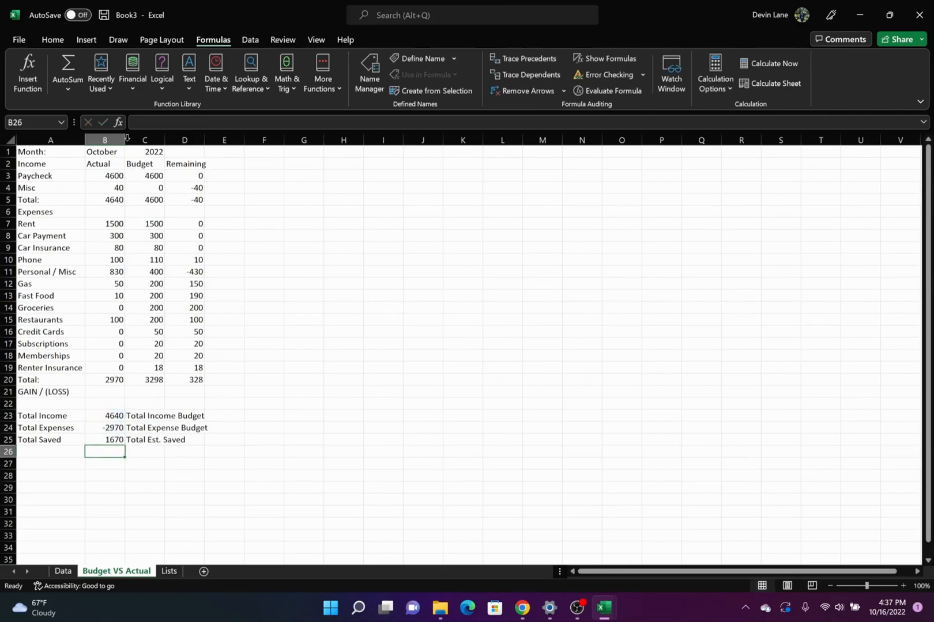
# Narrow column B slightly and auto-fit column C to the width of its summary labels
pyautogui.moveTo(126, 140); pyautogui.dragTo(122, 140)
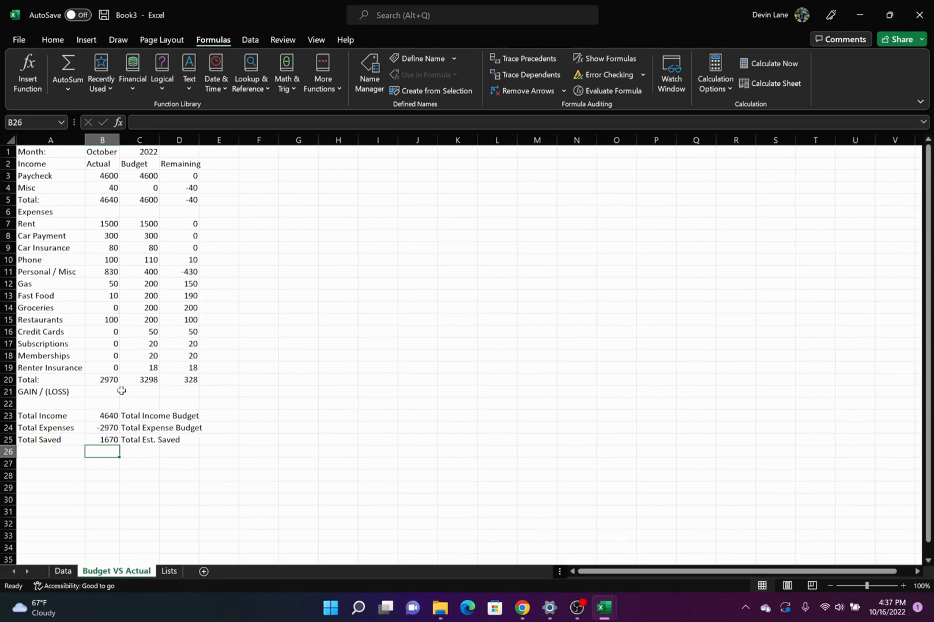
pyautogui.click(98, 438)
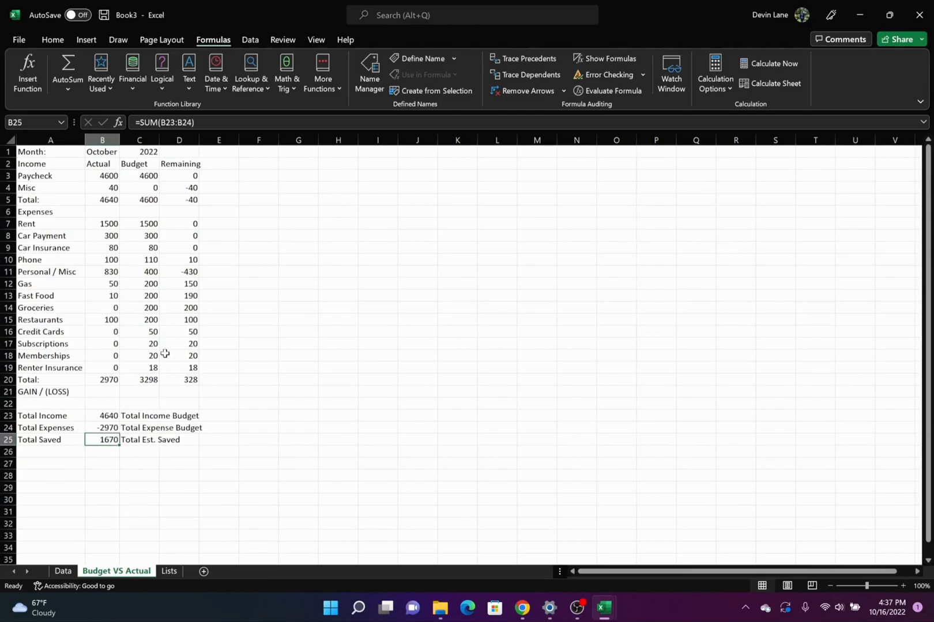
pyautogui.doubleClick(160, 139)
# Link the Total Income Budget cell D23 to the budgeted income total with the formula =C5
pyautogui.click(238, 416)
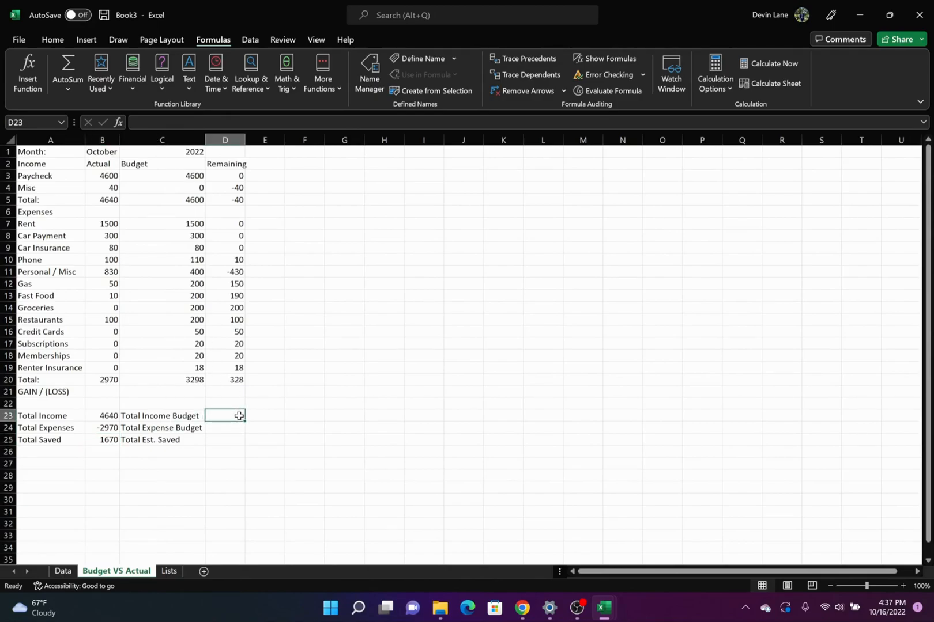
pyautogui.write('=')
pyautogui.press('Left')
pyautogui.press('Up')
pyautogui.press('Up')
pyautogui.press('Up')
pyautogui.press('Up')
pyautogui.press('Up')
pyautogui.press('Up')
pyautogui.press('Up')
pyautogui.press('Up')
pyautogui.press('Up')
pyautogui.press('Up')
pyautogui.press('Up')
pyautogui.press('Up')
pyautogui.press('Up')
pyautogui.press('Up')
pyautogui.press('Up')
pyautogui.press('Up')
pyautogui.press('Up')
pyautogui.press('Up')
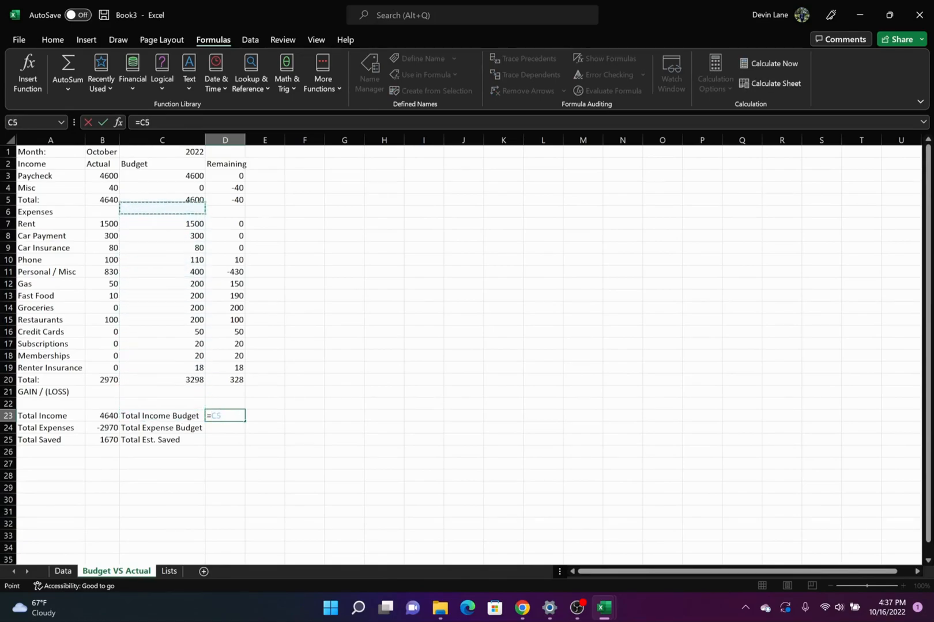
pyautogui.press('Return')
# Link the Total Expense Budget cell D24 to the budgeted expense total as a negative with the formula =C20*-1
pyautogui.write('=')
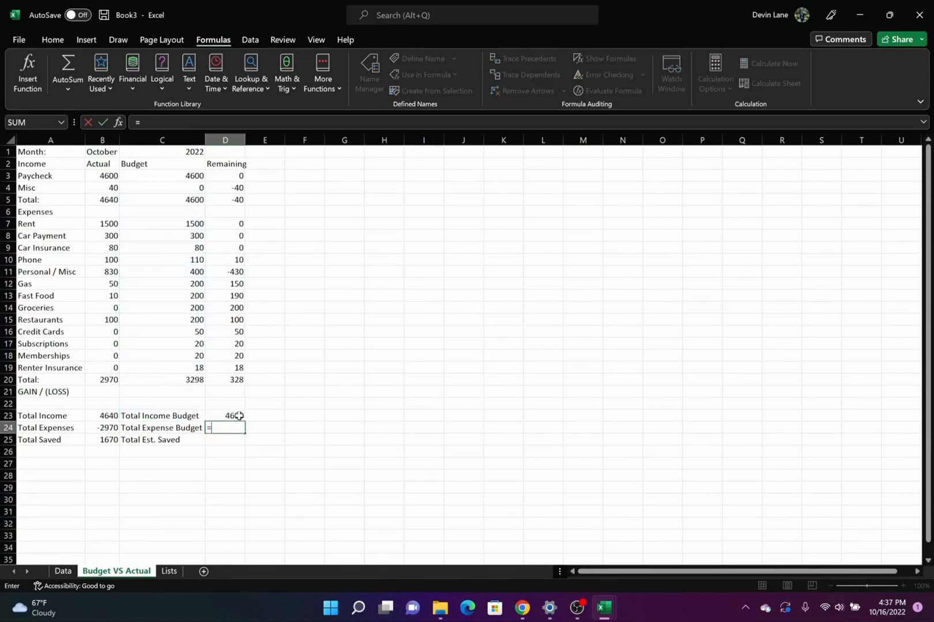
pyautogui.press('Left')
pyautogui.press('Up')
pyautogui.press('Up')
pyautogui.press('Up')
pyautogui.press('Up')
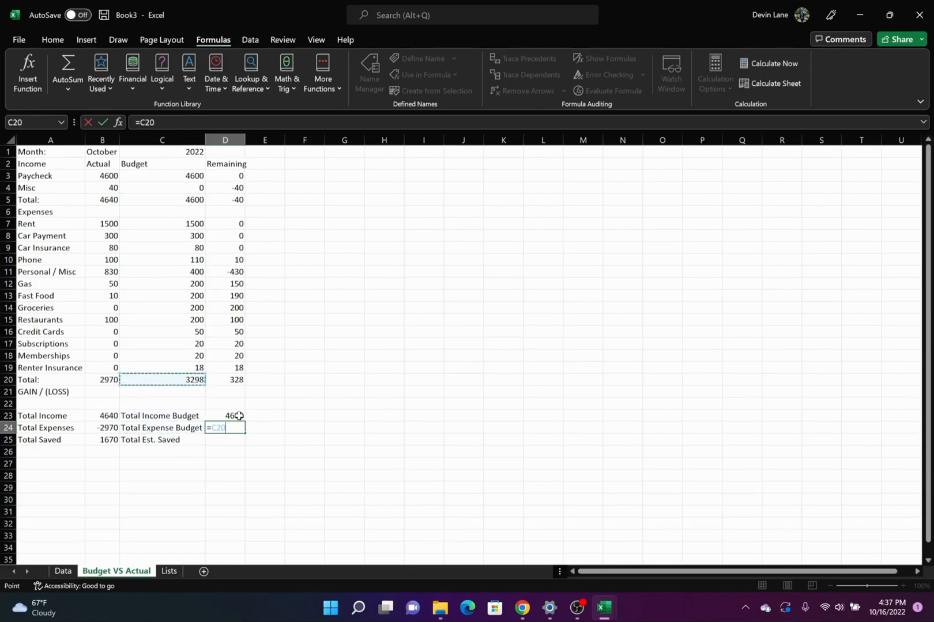
pyautogui.write('*-1')
pyautogui.press('Return')
pyautogui.press('Return')
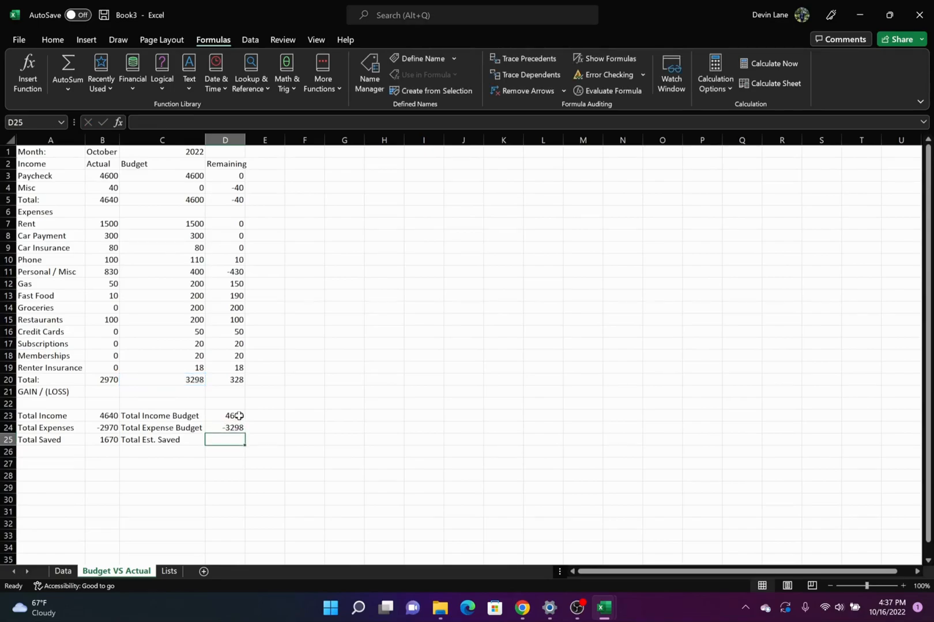
# Calculate Total Est. Saved in D25 by summing the income and expense budget cells D23:D24
pyautogui.write('=sum(')
pyautogui.press('Up')
pyautogui.hotkey('shift', 'Up')
pyautogui.press('Return')
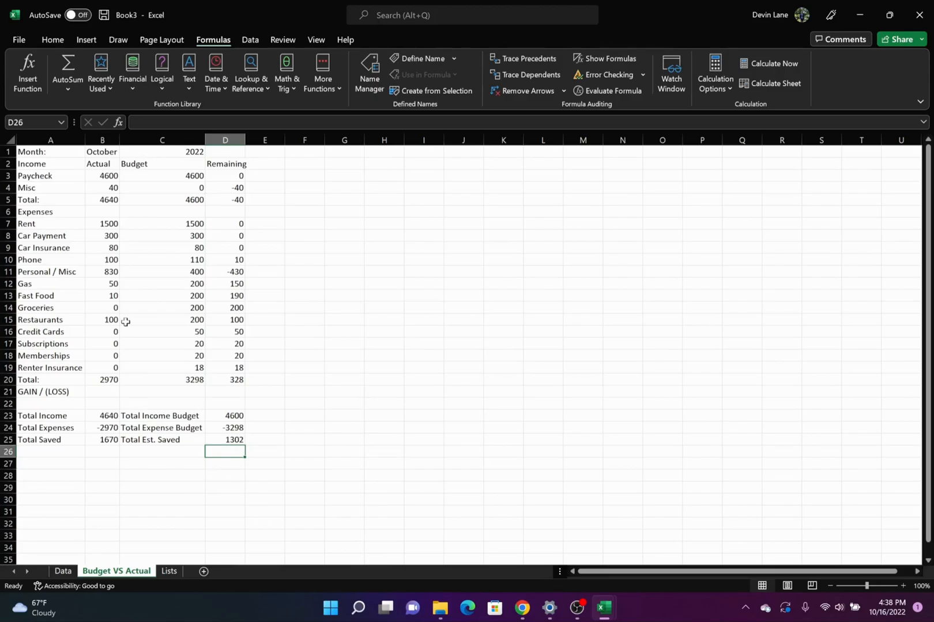
# Fill the Income header row A2:D2 and the Expenses header row A6:D6 with light blue
pyautogui.click(81, 168)
pyautogui.moveTo(81, 168); pyautogui.dragTo(244, 164)
pyautogui.click(52, 40)
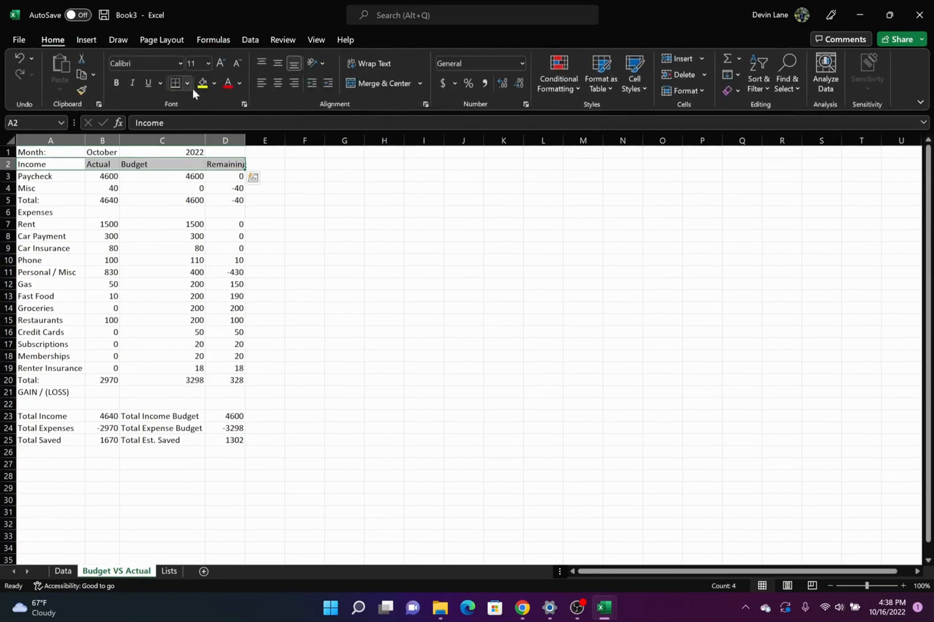
pyautogui.click(214, 85)
pyautogui.click(266, 201)
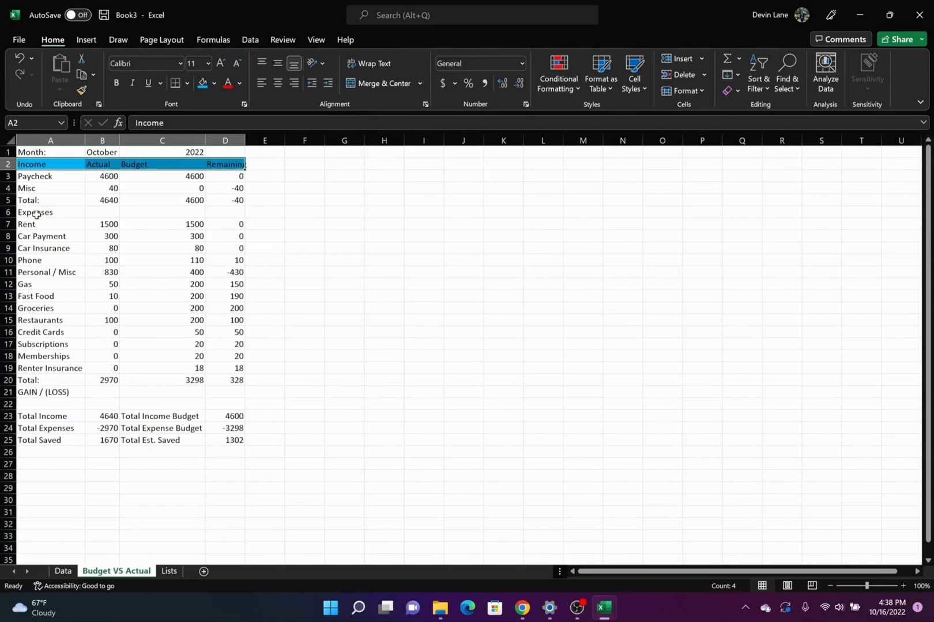
pyautogui.moveTo(36, 214); pyautogui.dragTo(223, 212)
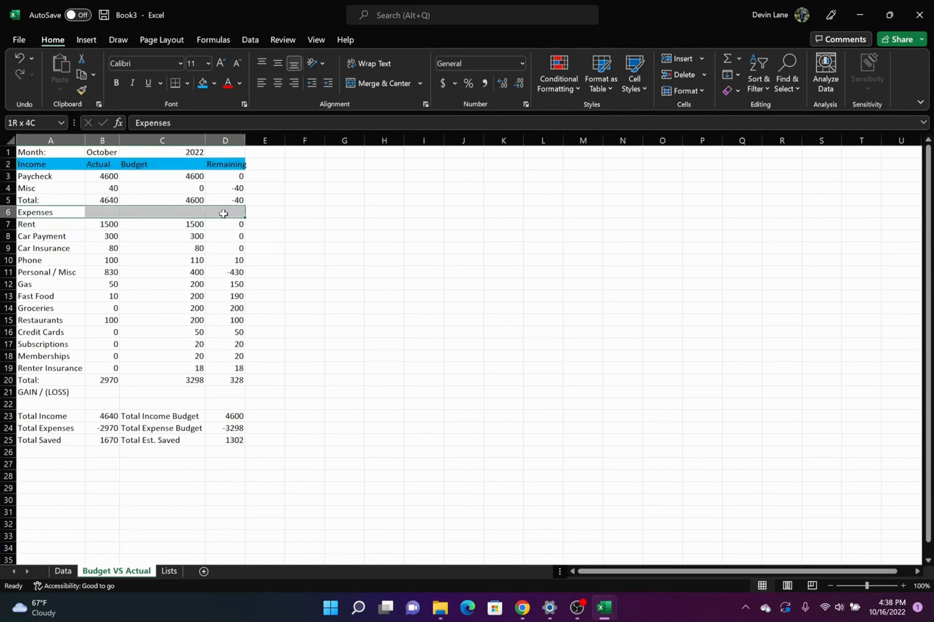
pyautogui.click(205, 87)
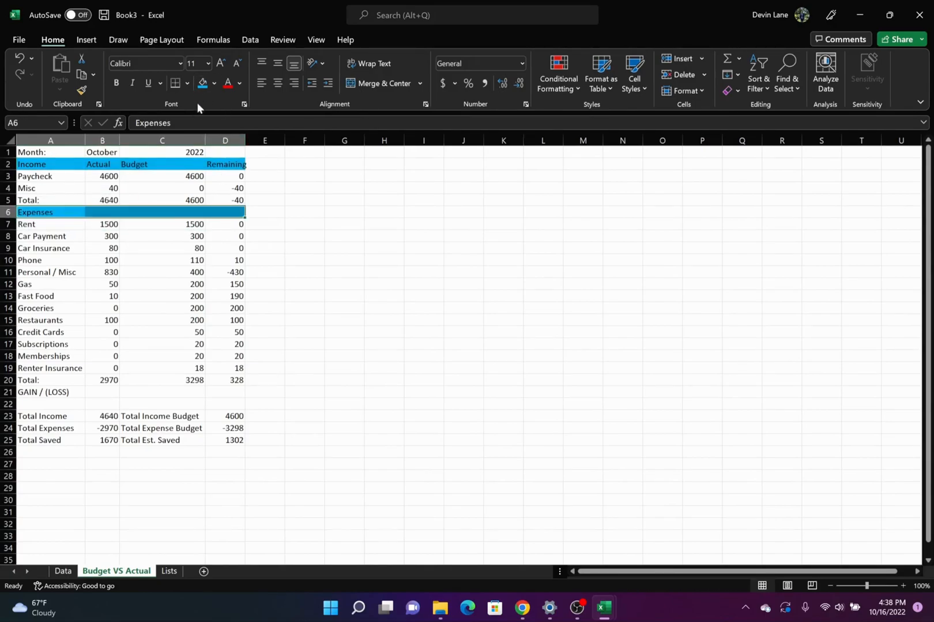
# Enter the headings Actual, Budget and Remaining in B6:D6 of the Expenses row and auto-fit column D
pyautogui.click(109, 215)
pyautogui.write('Actual')
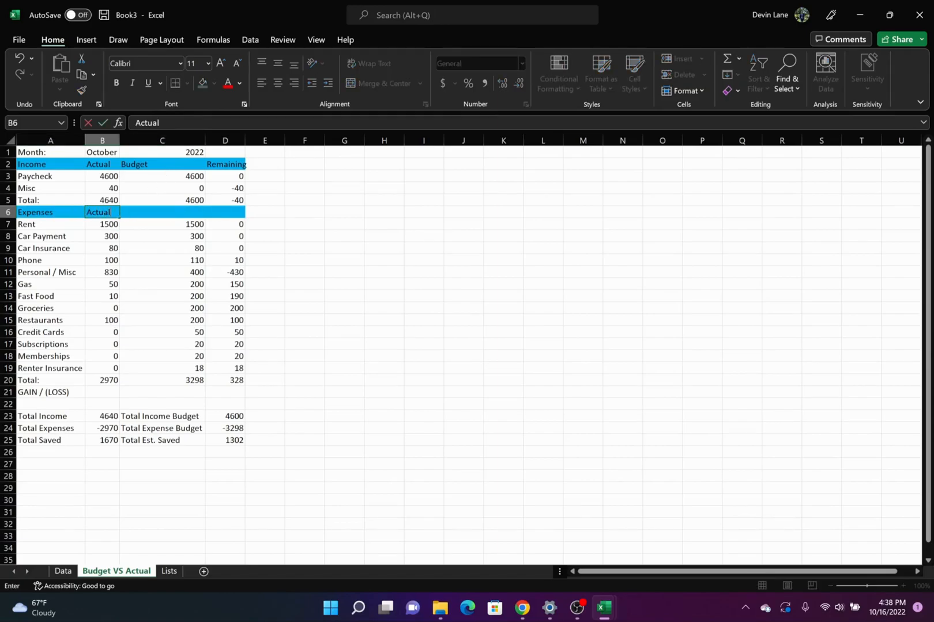
pyautogui.press('Tab')
pyautogui.write('Budget')
pyautogui.press('Tab')
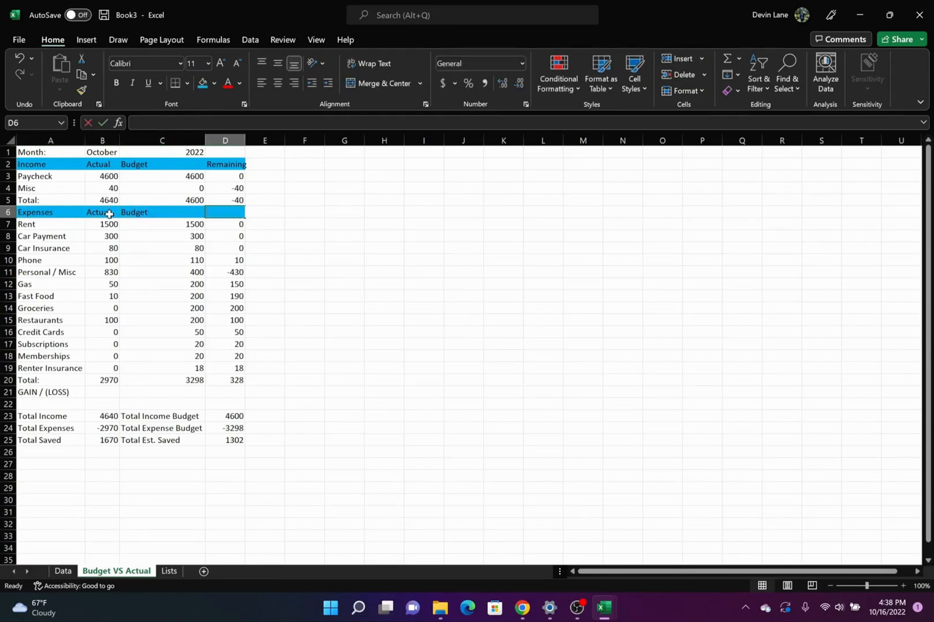
pyautogui.write('Remaining')
pyautogui.press('Return')
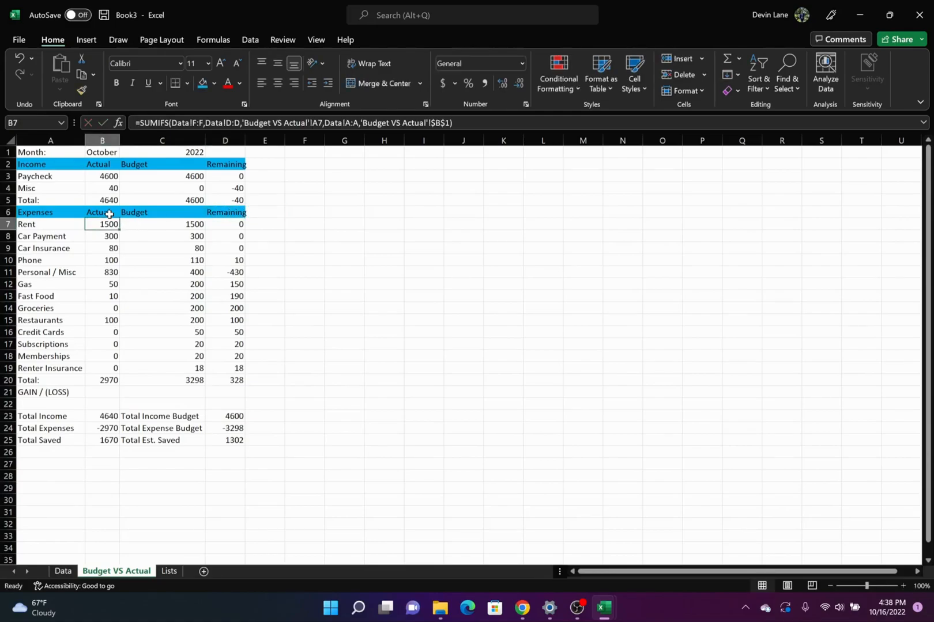
pyautogui.doubleClick(246, 142)
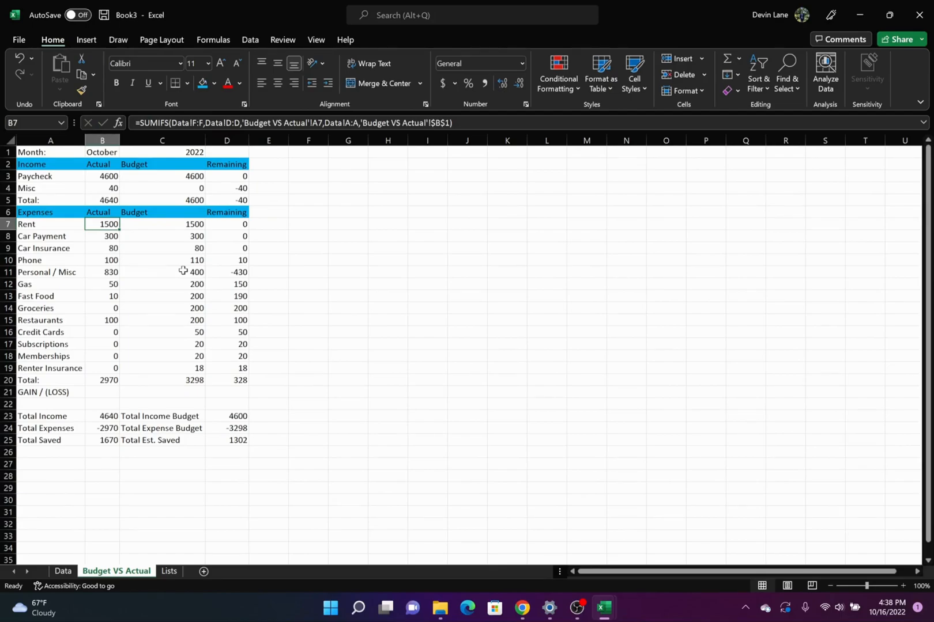
# Make the expense Total row A20:D20 and the GAIN / (LOSS) label in A21 bold
pyautogui.moveTo(43, 380); pyautogui.dragTo(219, 378)
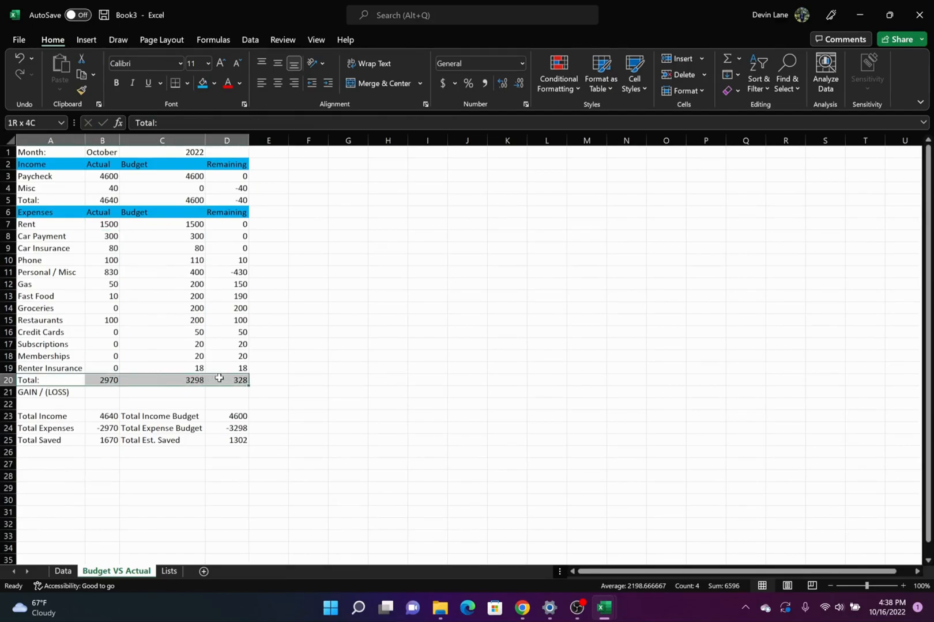
pyautogui.click(115, 84)
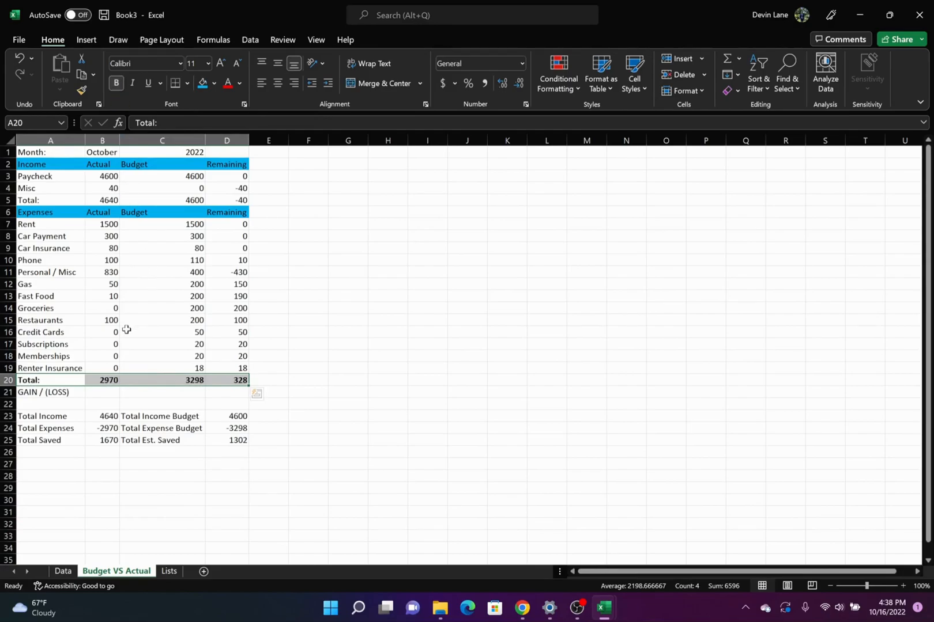
pyautogui.click(76, 392)
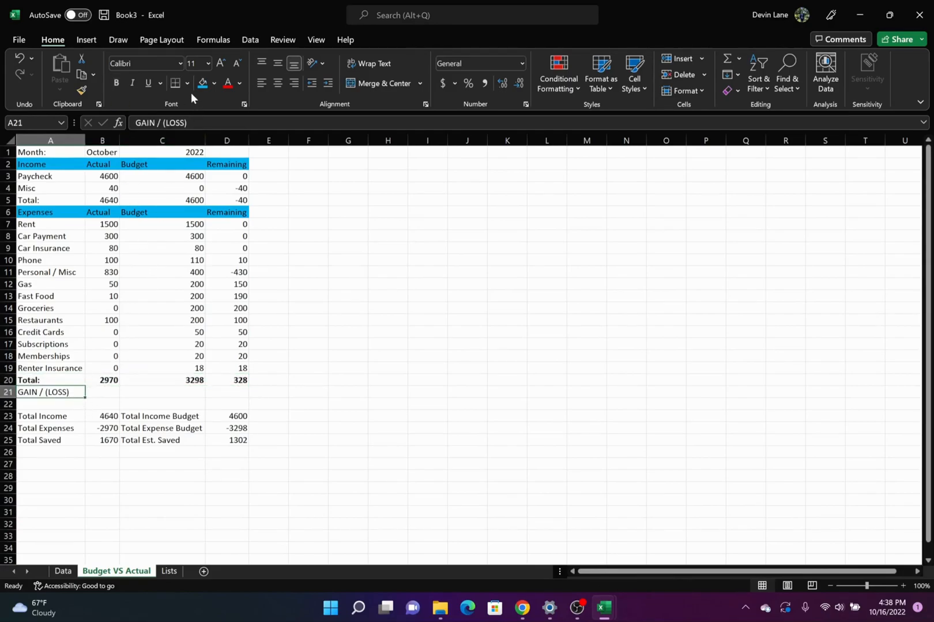
pyautogui.click(115, 83)
# Calculate the actual GAIN / (LOSS) in B21 as total income minus total expenses with the formula =B5-B20
pyautogui.click(107, 441)
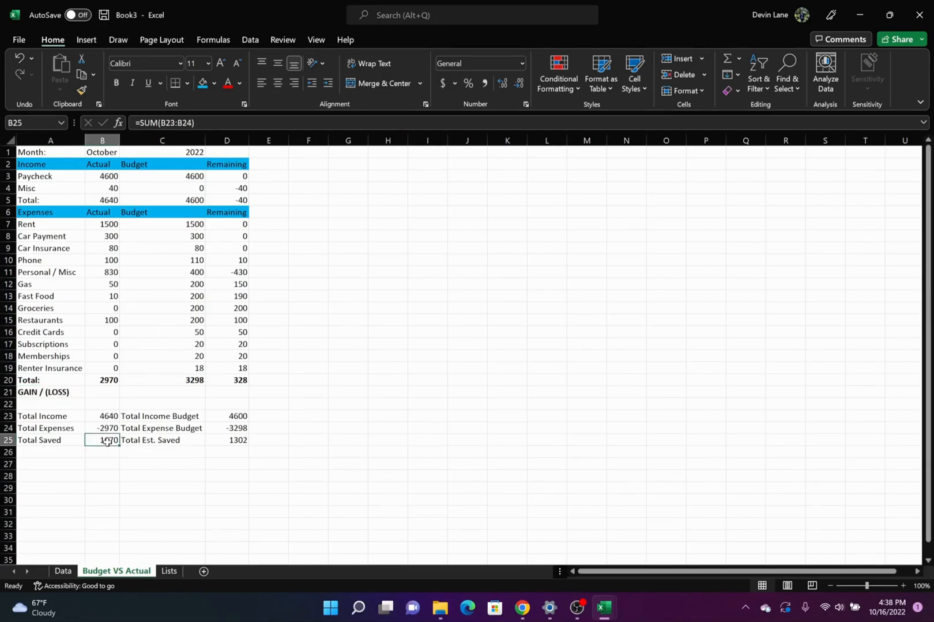
pyautogui.click(105, 393)
pyautogui.write('=')
pyautogui.press('Up')
pyautogui.press('Up')
pyautogui.press('Up')
pyautogui.press('Up')
pyautogui.press('Up')
pyautogui.press('Up')
pyautogui.press('Up')
pyautogui.press('Up')
pyautogui.press('Up')
pyautogui.press('Up')
pyautogui.press('Up')
pyautogui.press('Up')
pyautogui.press('Up')
pyautogui.press('Up')
pyautogui.press('Up')
pyautogui.press('Up')
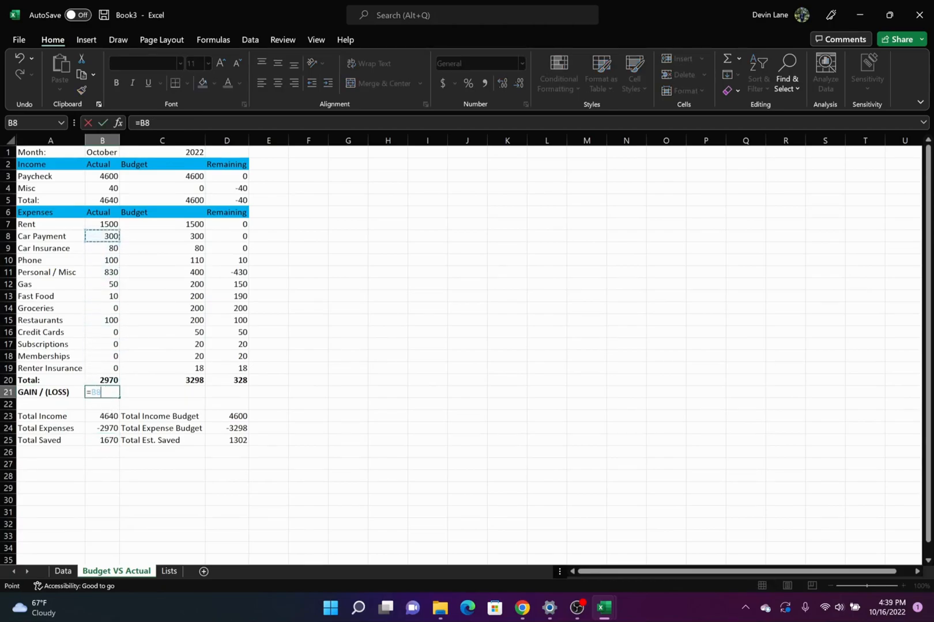
pyautogui.write('-')
pyautogui.press('Down')
pyautogui.press('Down')
pyautogui.press('Down')
pyautogui.press('Up')
pyautogui.press('Up')
pyautogui.press('Up')
pyautogui.press('Up')
pyautogui.press('Up')
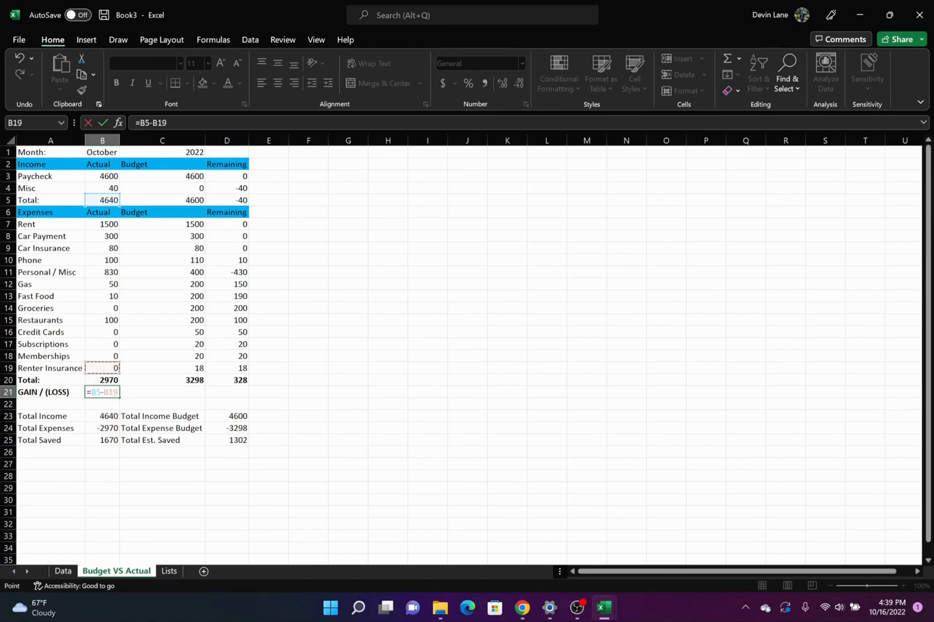
pyautogui.press('Down')
pyautogui.press('Return')
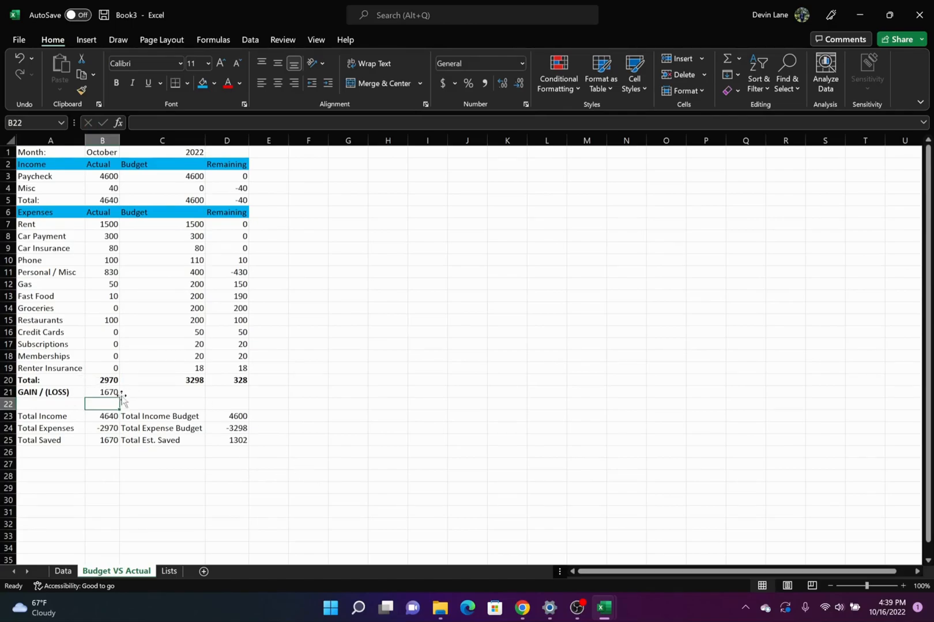
pyautogui.click(113, 393)
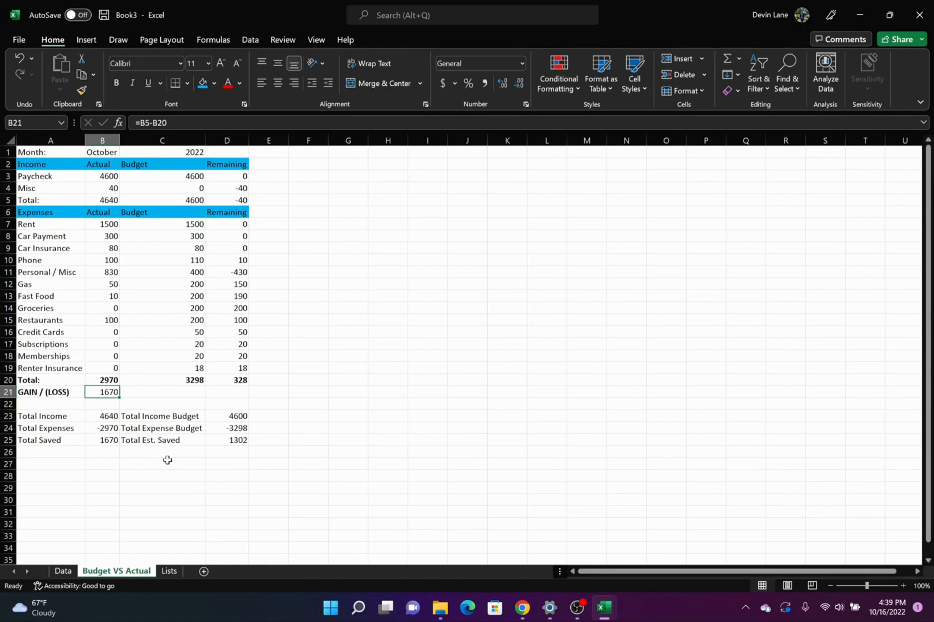
# Apply the dollar accounting format to the expense amounts B7:D21 and the income amounts B3:D5
pyautogui.moveTo(112, 225); pyautogui.dragTo(214, 393)
pyautogui.click(442, 84)
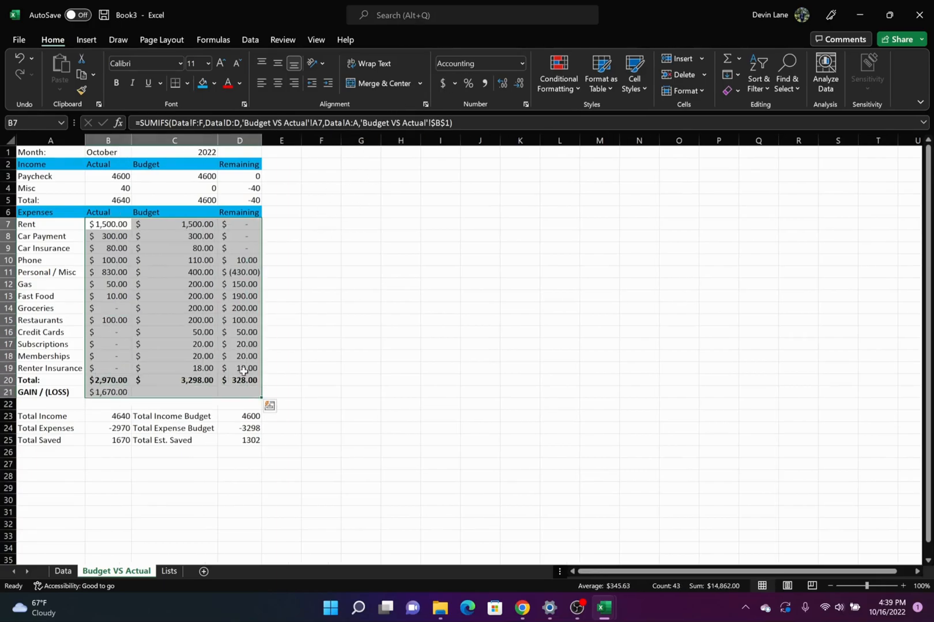
pyautogui.moveTo(125, 178); pyautogui.dragTo(226, 200)
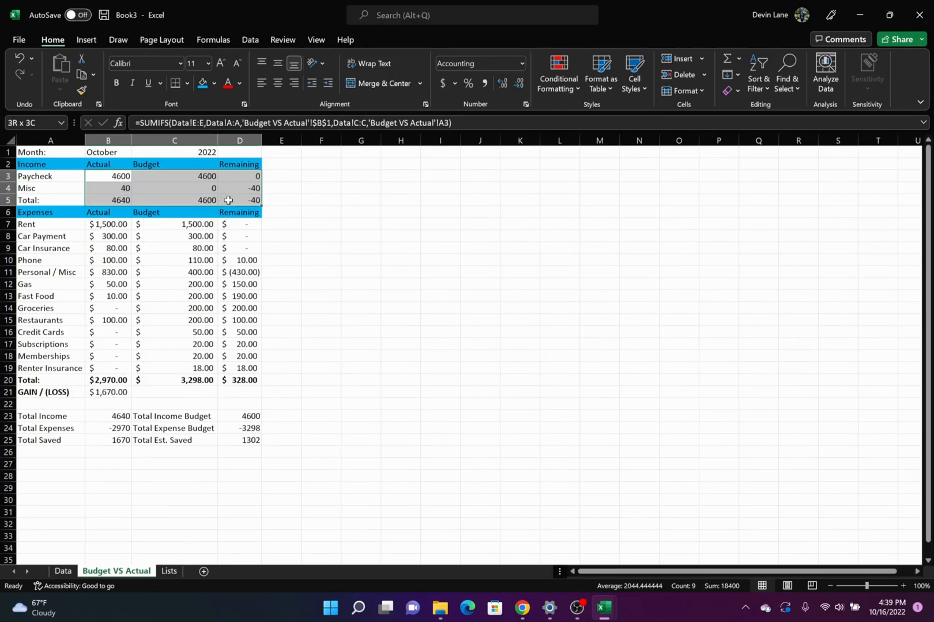
pyautogui.click(442, 84)
# Apply the dollar accounting format to the summary amounts in B23:B25 and D23:D25
pyautogui.moveTo(121, 417); pyautogui.dragTo(122, 441)
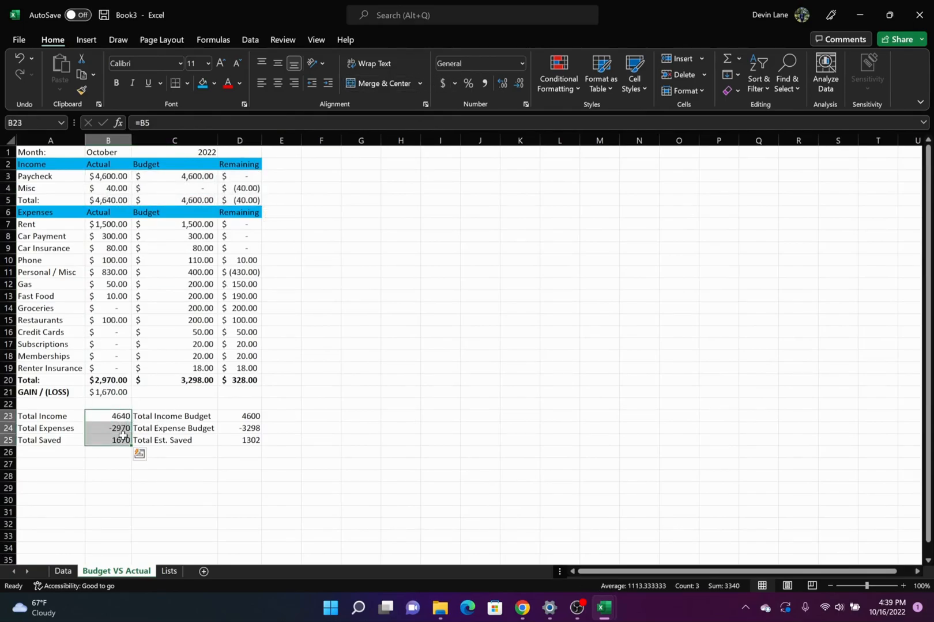
pyautogui.click(442, 84)
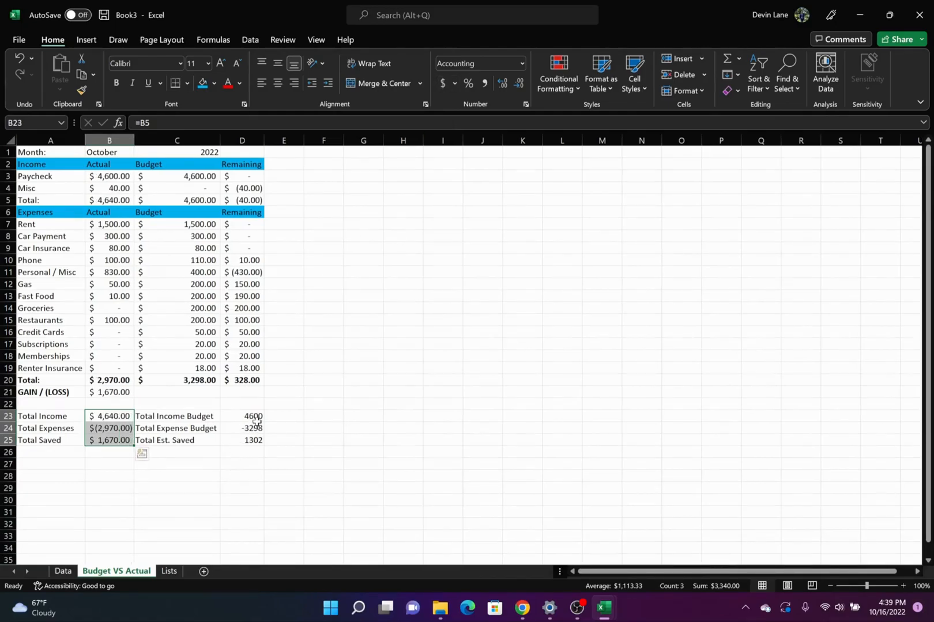
pyautogui.moveTo(252, 416); pyautogui.dragTo(252, 442)
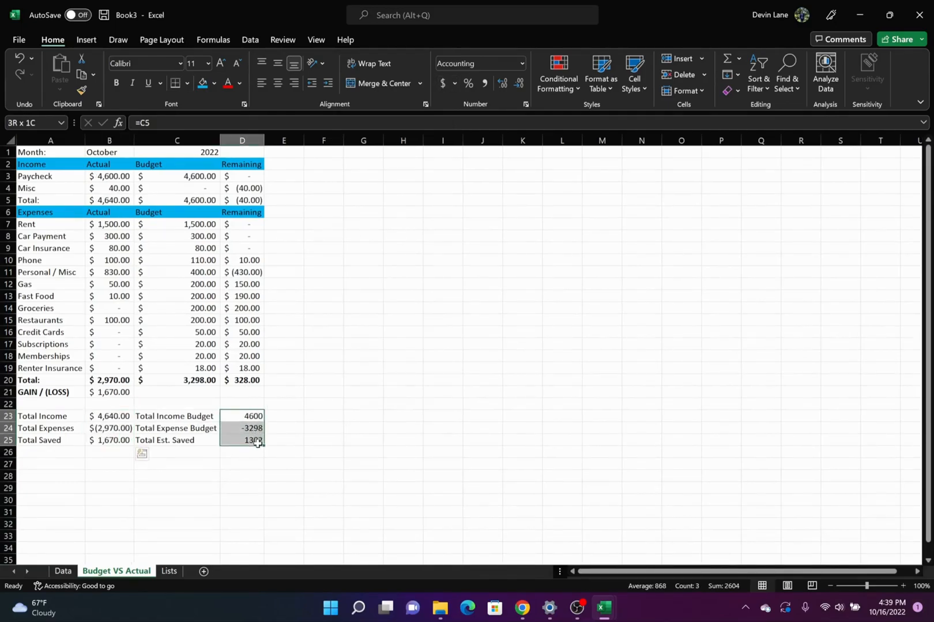
pyautogui.click(441, 84)
pyautogui.click(364, 308)
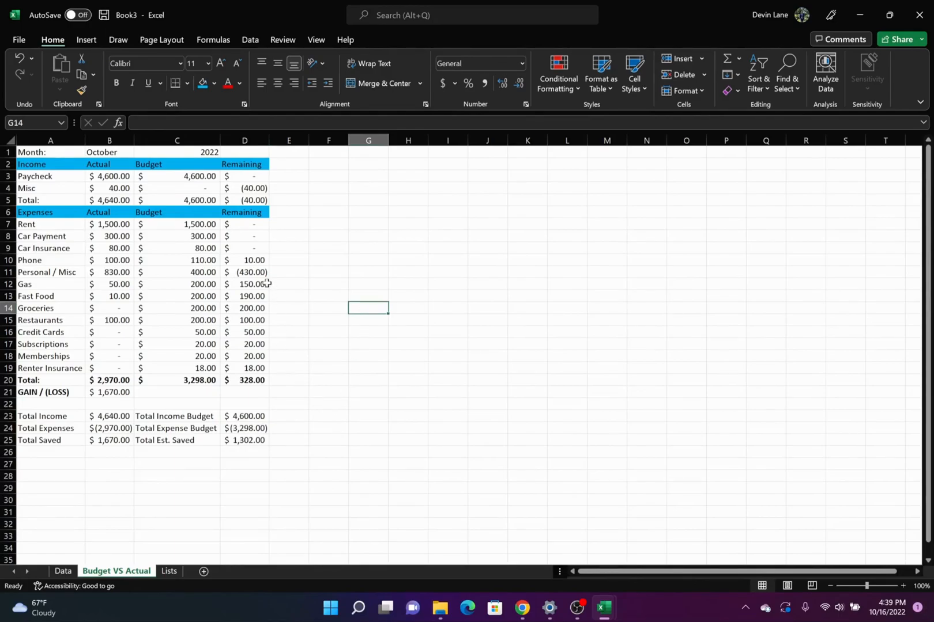
# Add a conditional format to the remaining expense amounts D7:D19 that highlights values less than 0 with Light Red Fill with Dark Red Text
pyautogui.moveTo(254, 224); pyautogui.dragTo(253, 369)
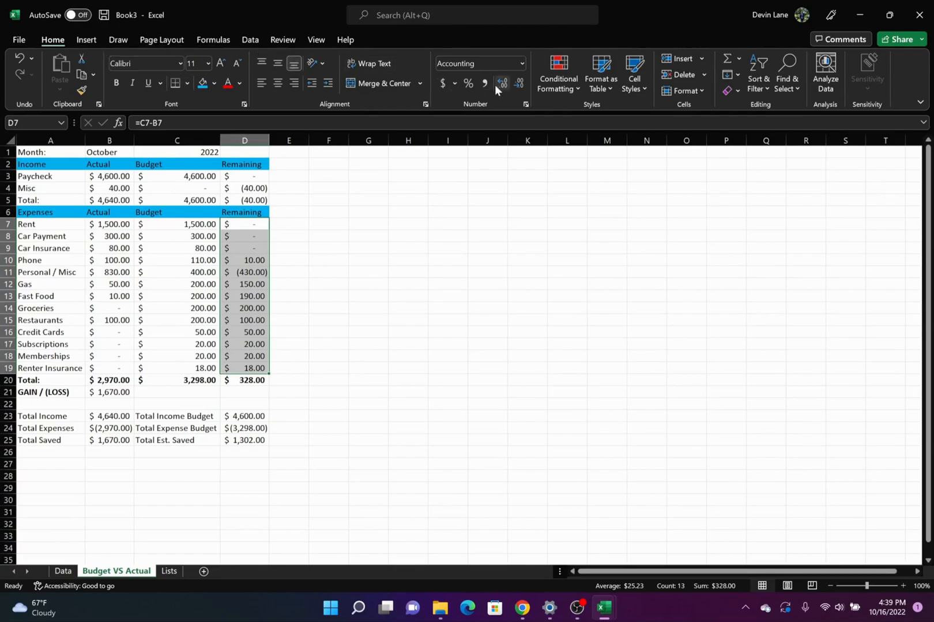
pyautogui.click(559, 86)
pyautogui.moveTo(573, 114)
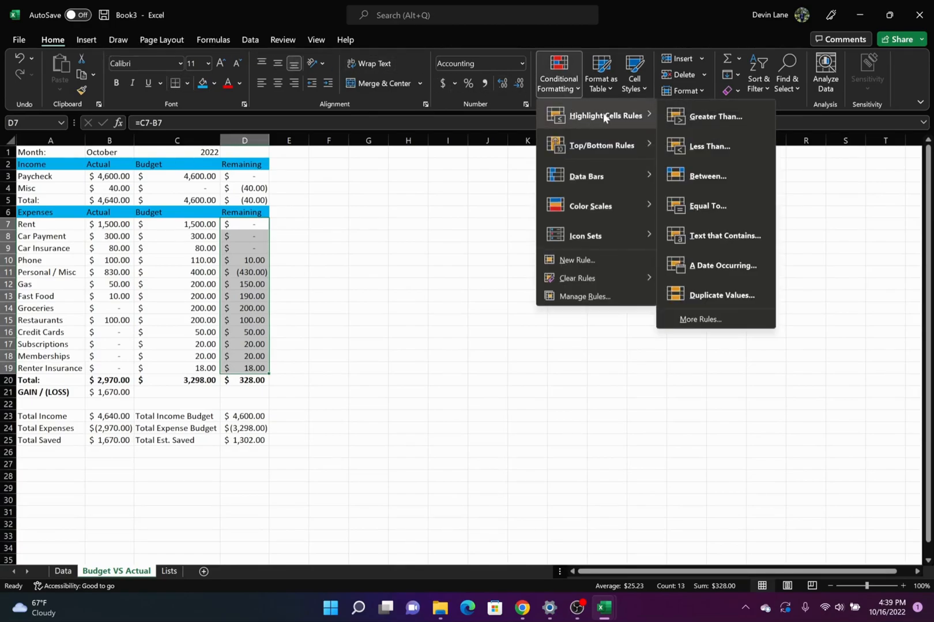
pyautogui.click(706, 141)
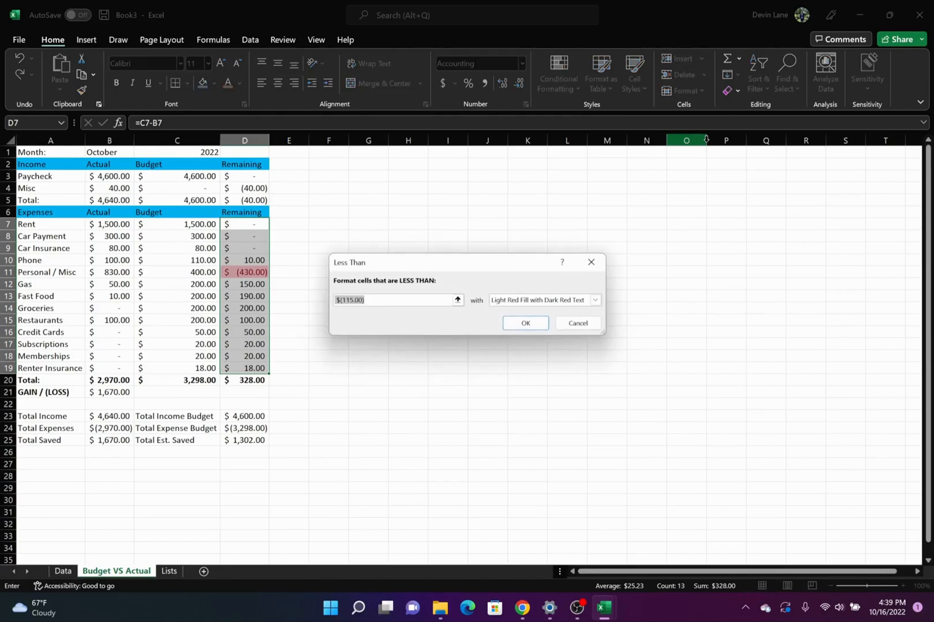
pyautogui.write('0')
pyautogui.press('Return')
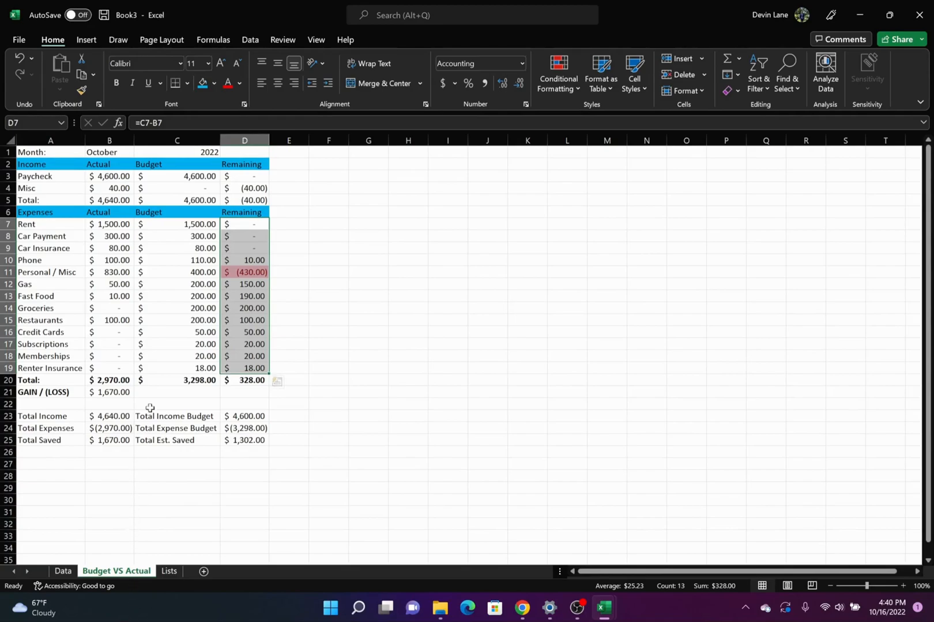
pyautogui.click(62, 289)
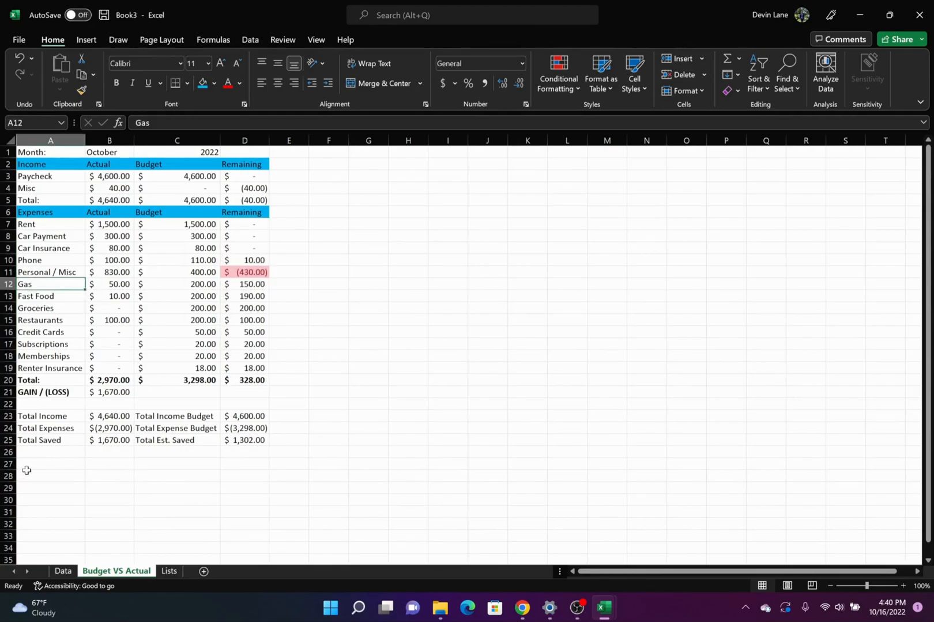
# Add a transaction in row 44 of the Data sheet dated 10/31/2022 with description Gas, category Gas and an expense of 400
pyautogui.click(63, 571)
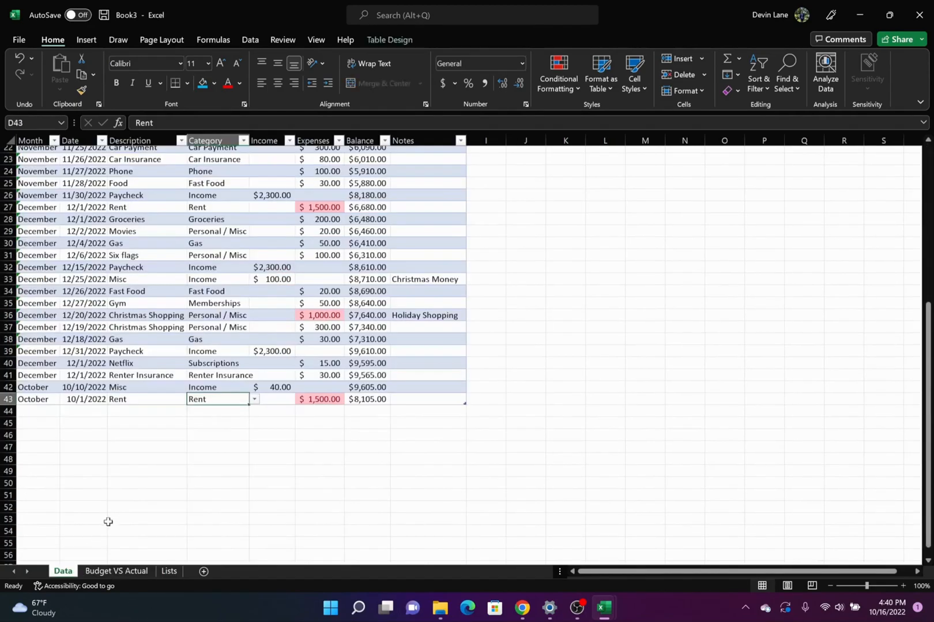
pyautogui.click(94, 413)
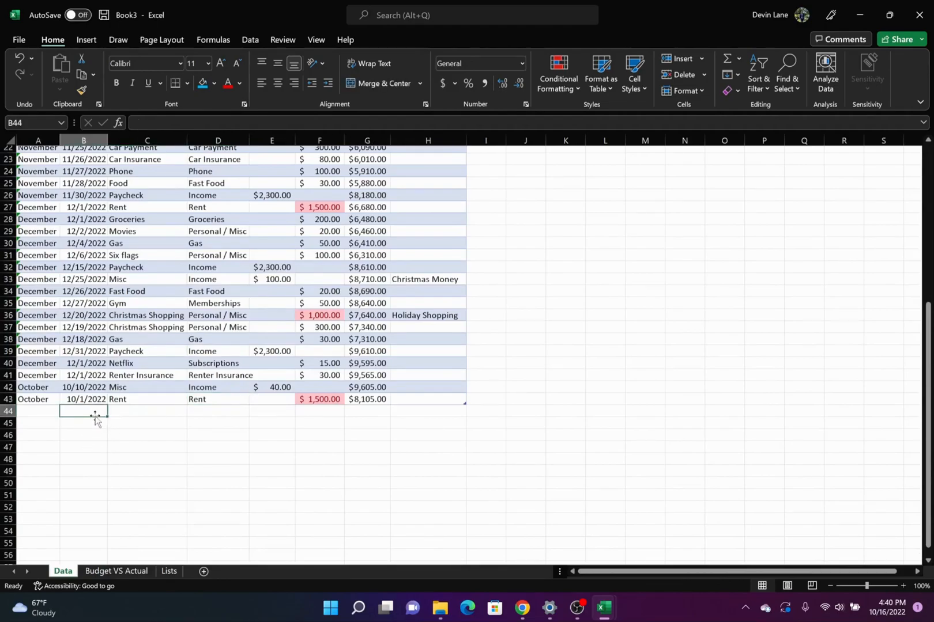
pyautogui.write('10/31/2022')
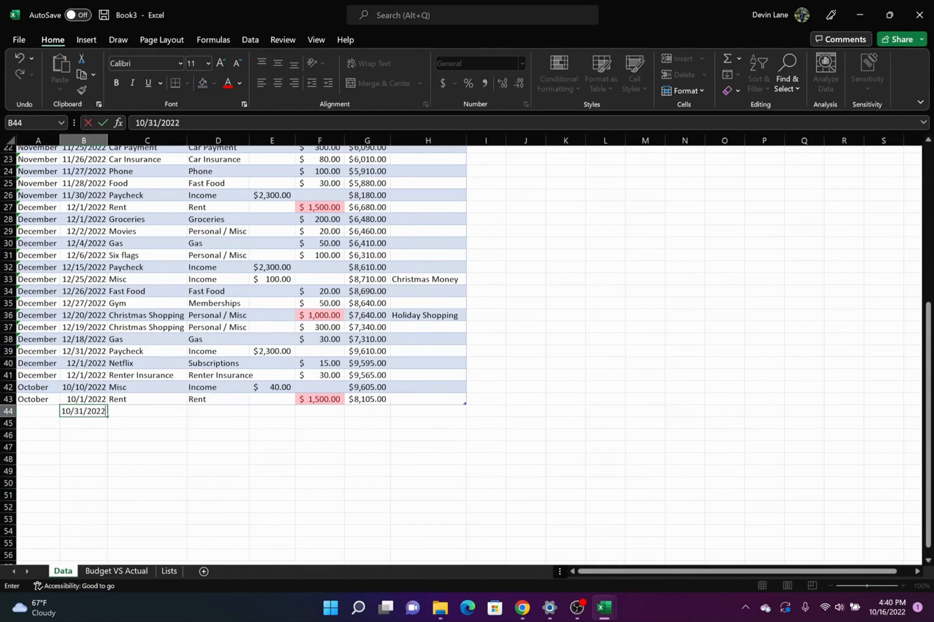
pyautogui.press('Tab')
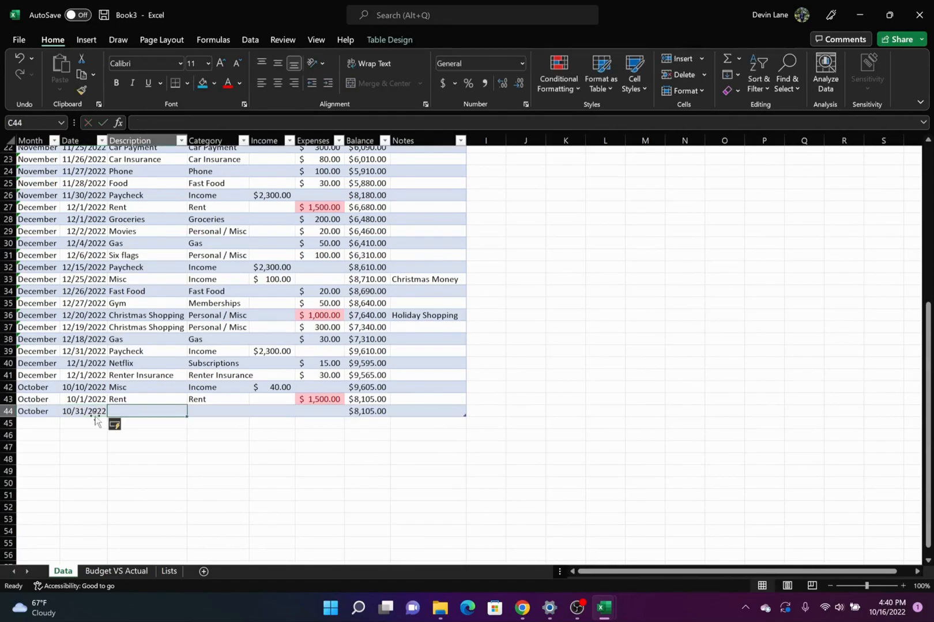
pyautogui.write('Gas')
pyautogui.press('Tab')
pyautogui.write('Gas')
pyautogui.press('Tab')
pyautogui.press('Tab')
pyautogui.write('400')
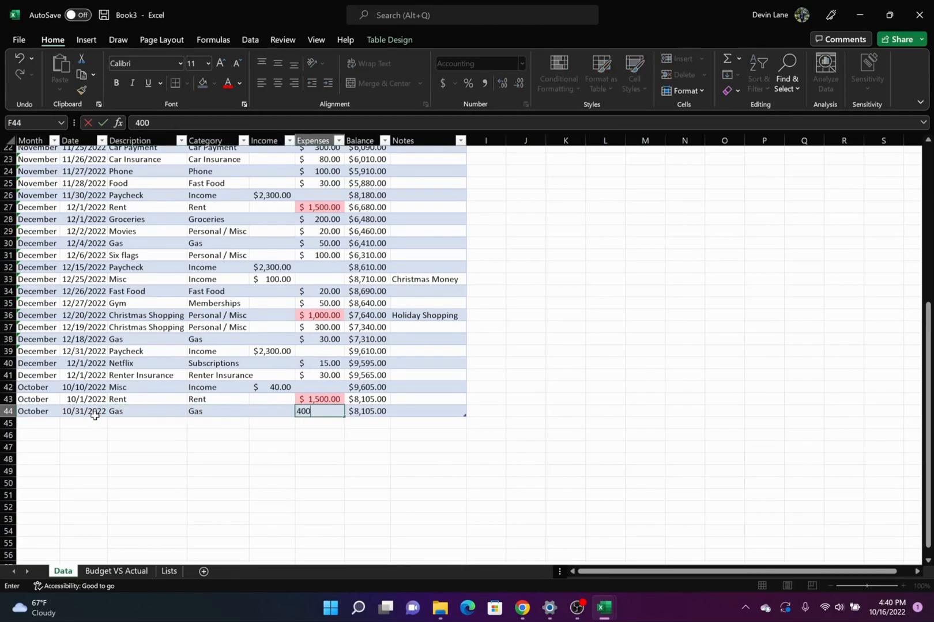
pyautogui.press('Return')
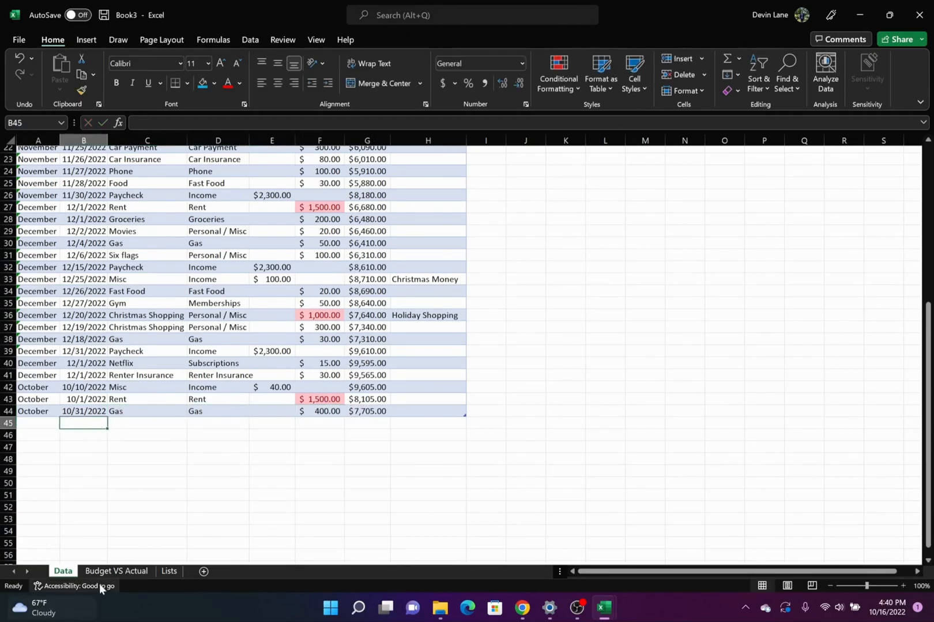
# Check the Gas remaining amount on the Budget VS Actual sheet, and the October entries and running balance in rows 42 to 44 of Data
pyautogui.click(109, 572)
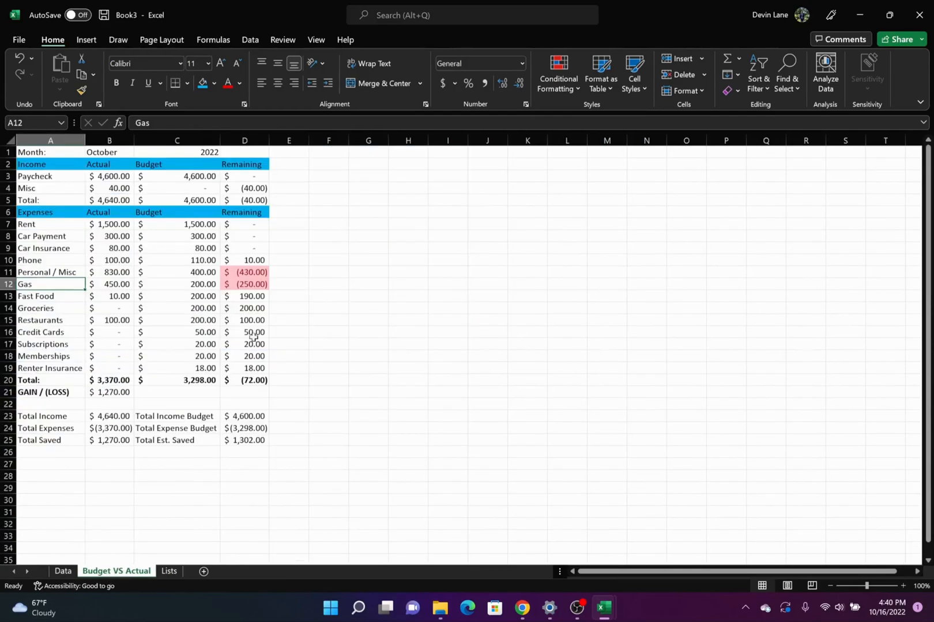
pyautogui.click(253, 295)
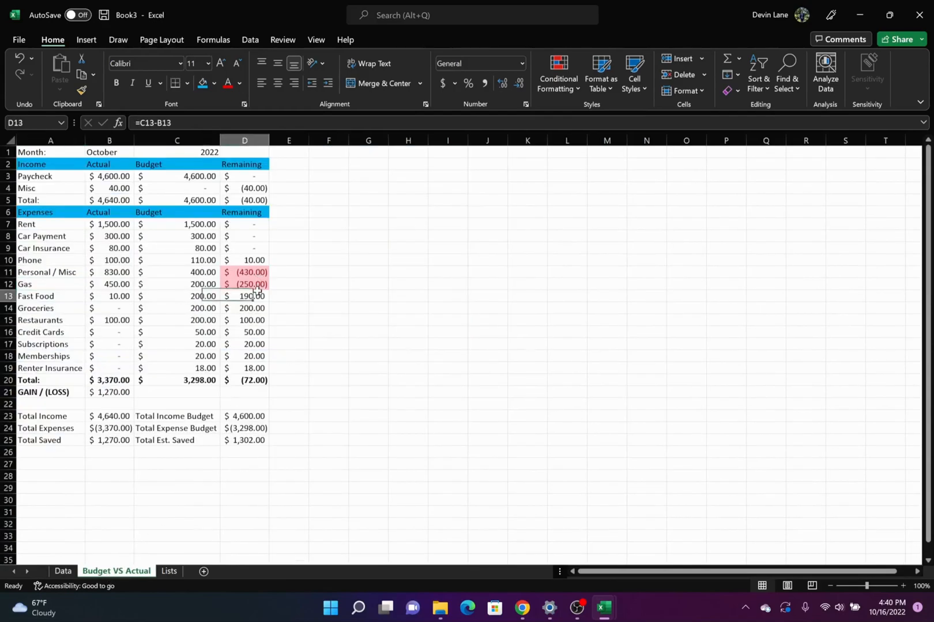
pyautogui.click(242, 283)
pyautogui.click(63, 571)
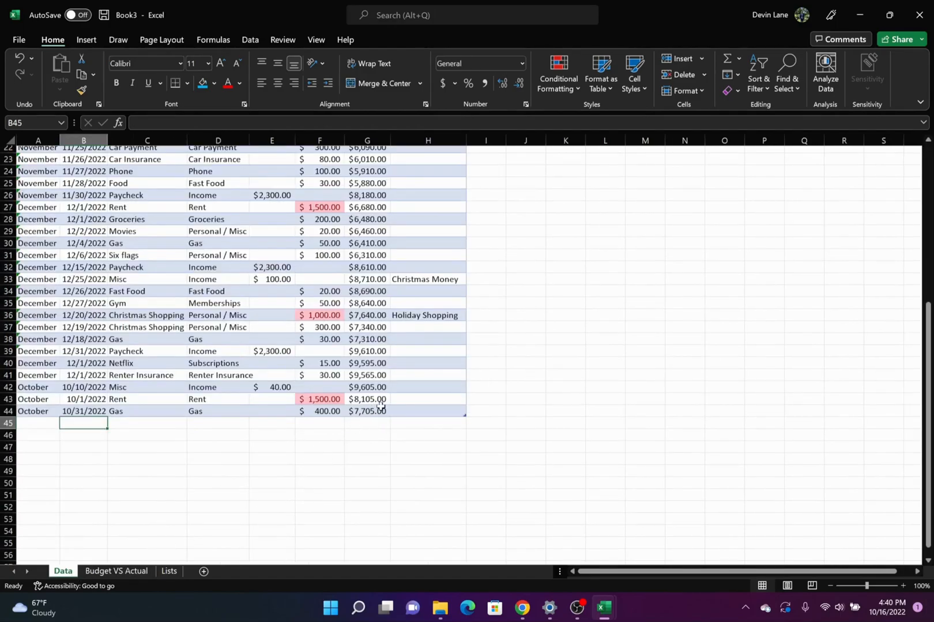
pyautogui.click(48, 387)
pyautogui.moveTo(48, 388); pyautogui.dragTo(354, 411)
pyautogui.click(327, 399)
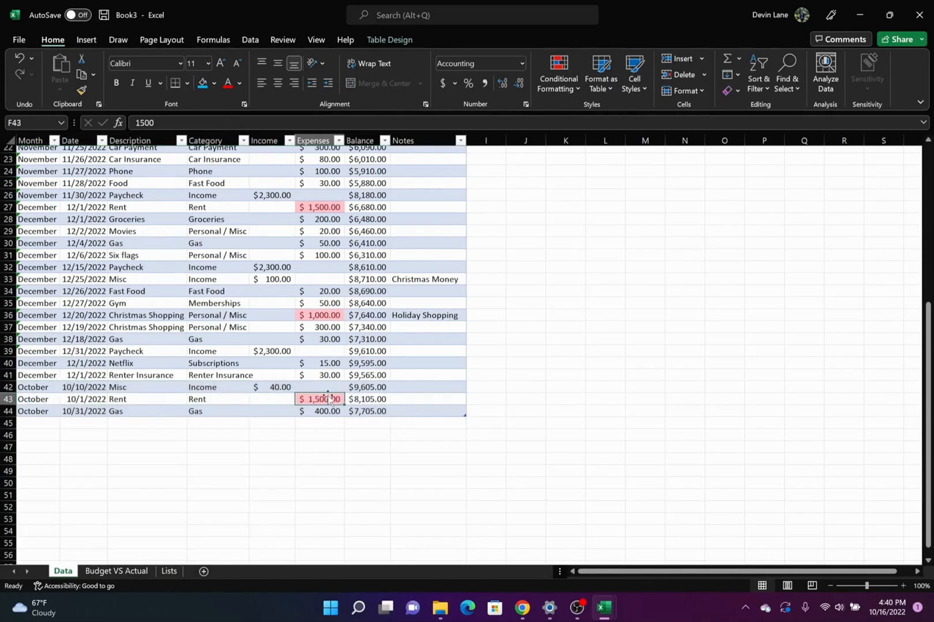
pyautogui.click(367, 411)
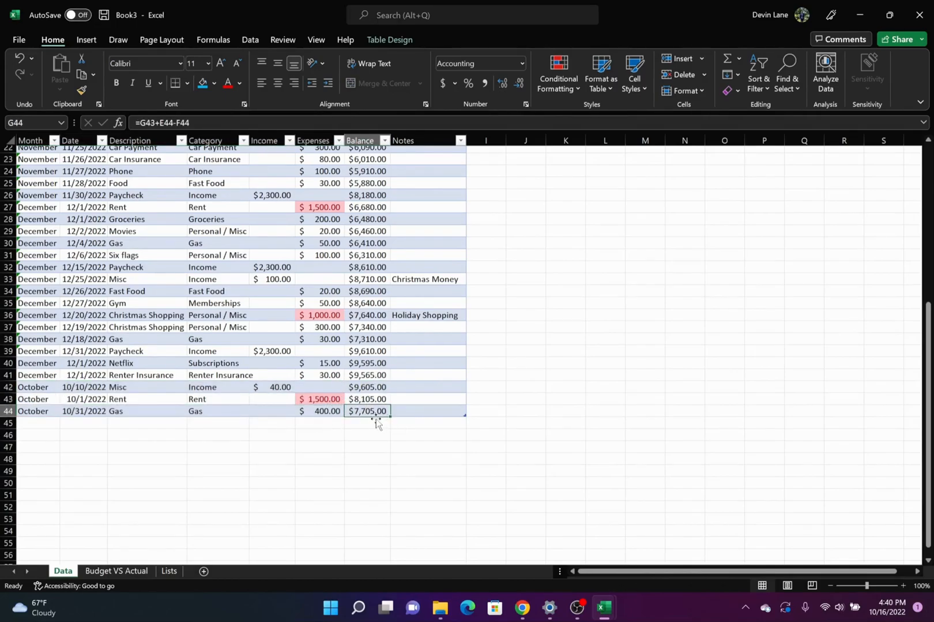
pyautogui.click(104, 573)
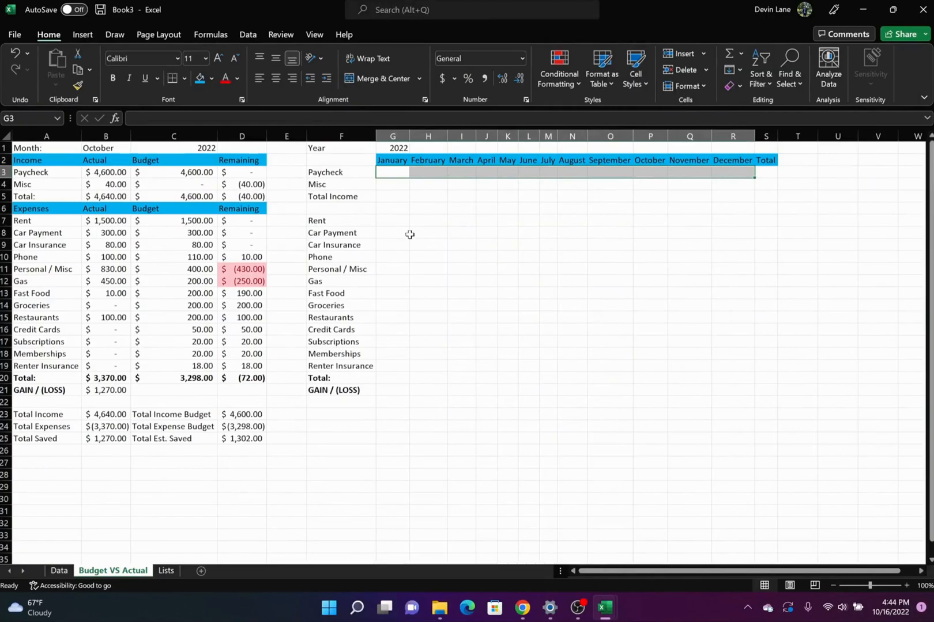
# Start a SUMIFS formula in G3 for the January Paycheck amount, with the Data sheet's Income column $E:$E as the sum range
pyautogui.click(340, 151)
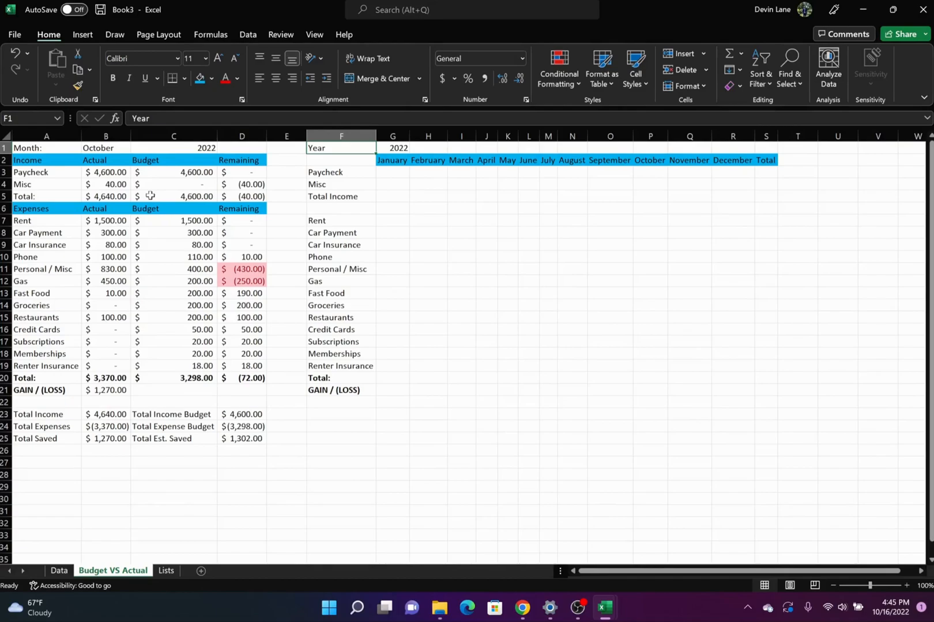
pyautogui.click(97, 174)
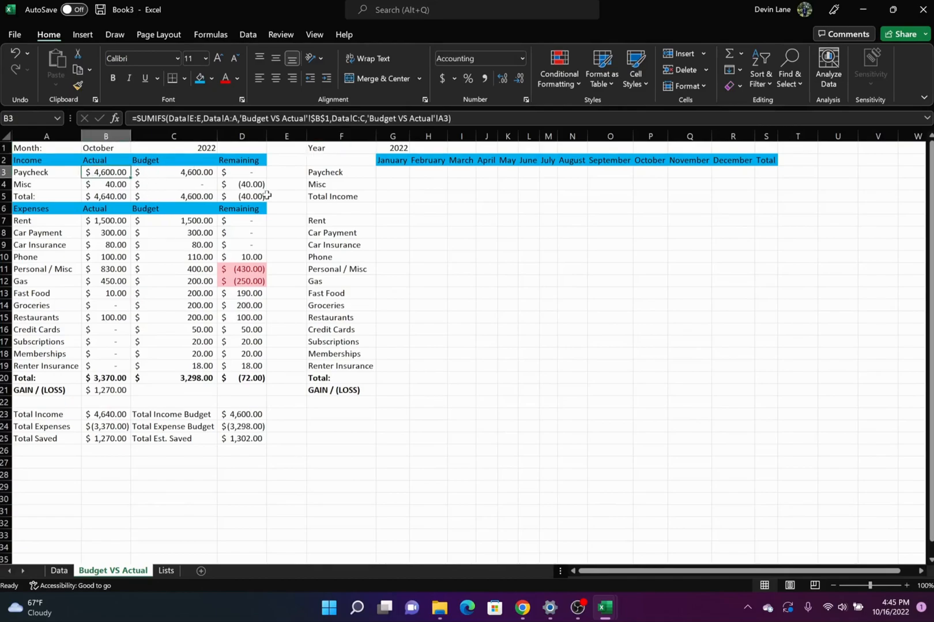
pyautogui.click(402, 175)
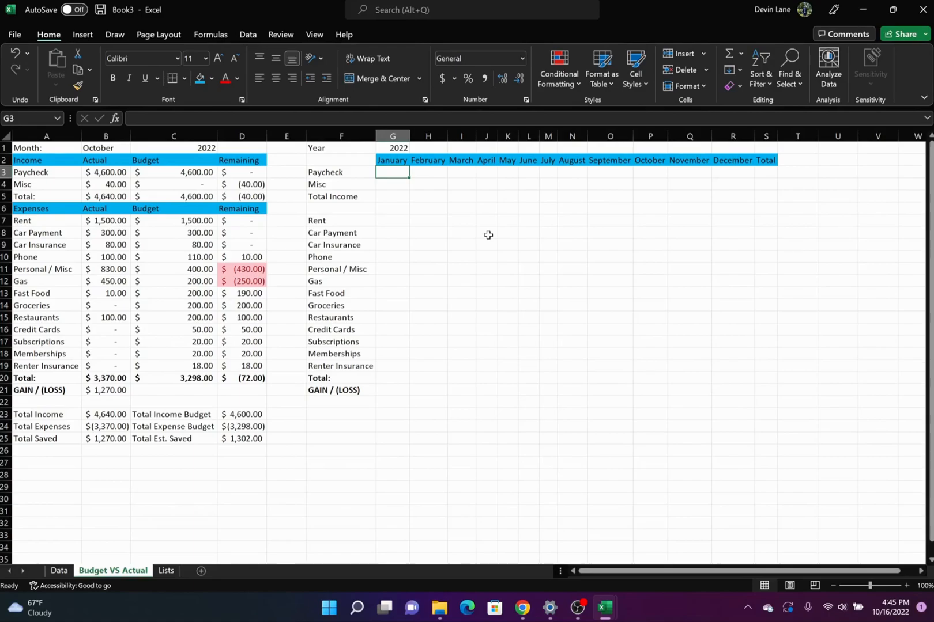
pyautogui.write('=')
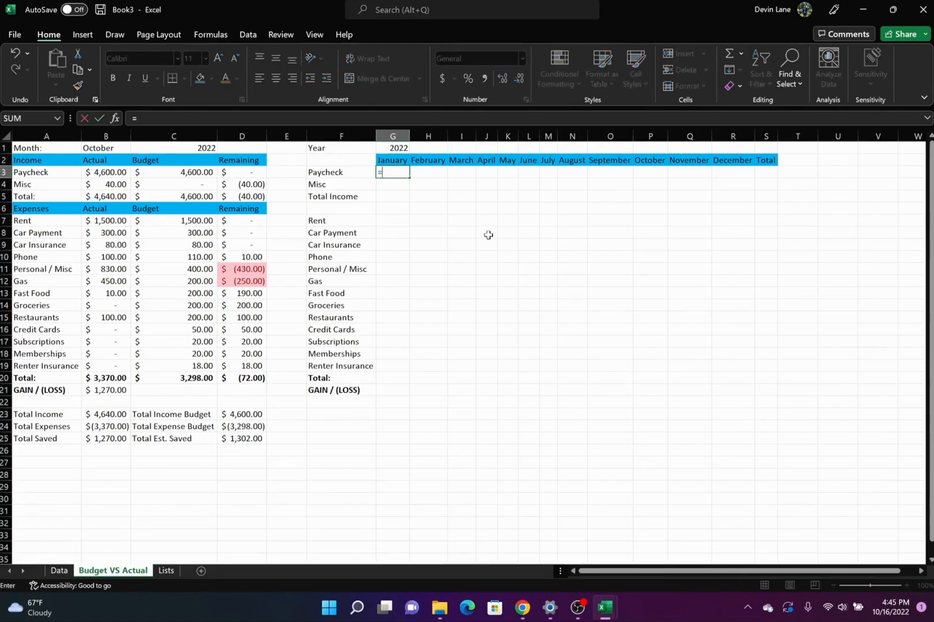
pyautogui.write('sumf')
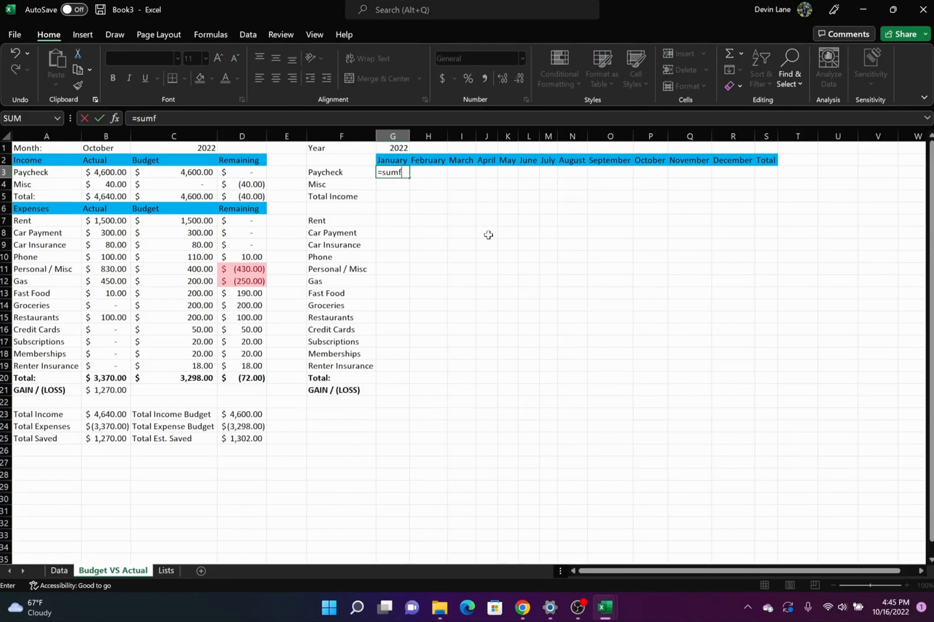
pyautogui.press('BackSpace')
pyautogui.write('ifs')
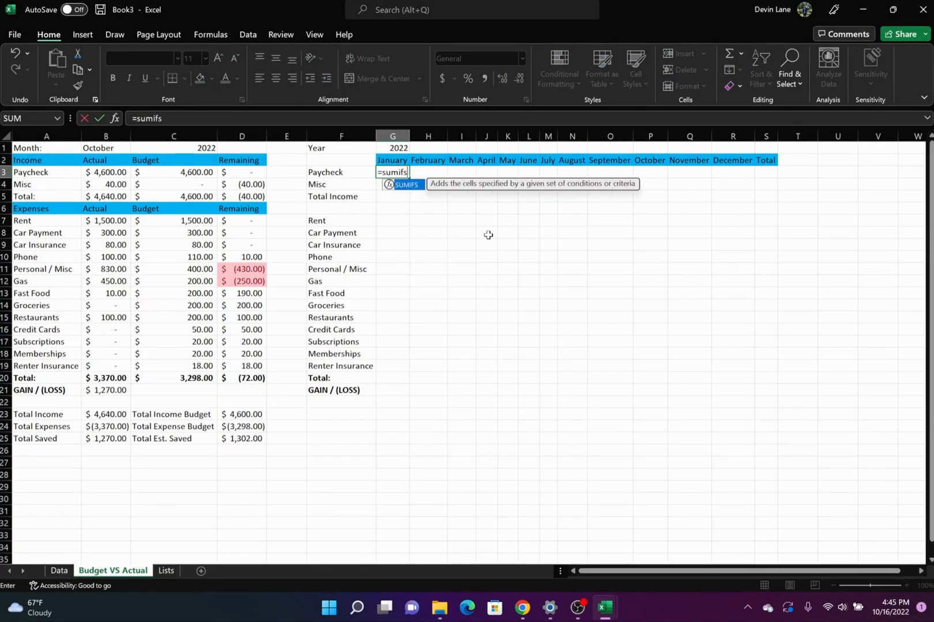
pyautogui.write('(')
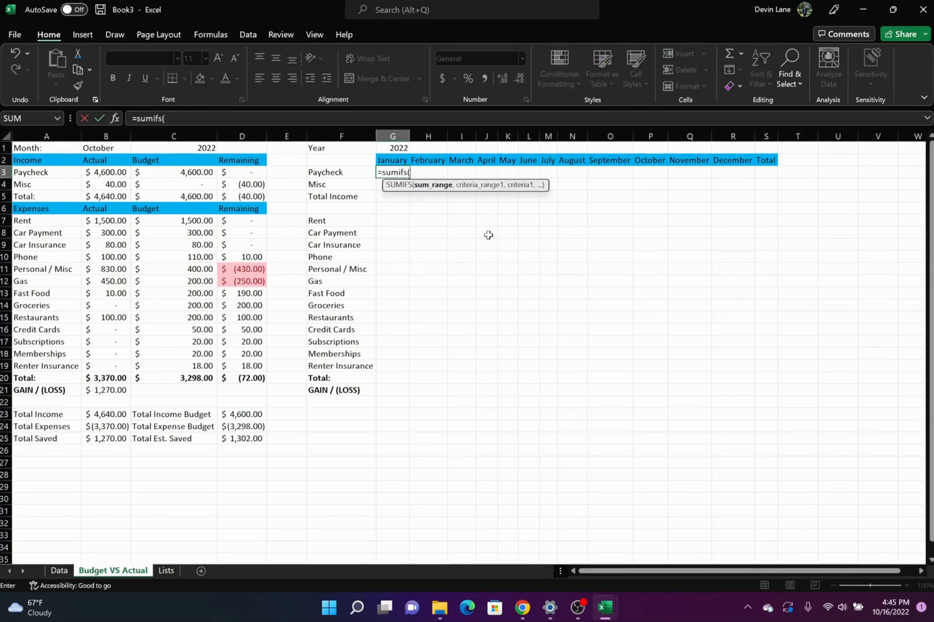
pyautogui.click(59, 571)
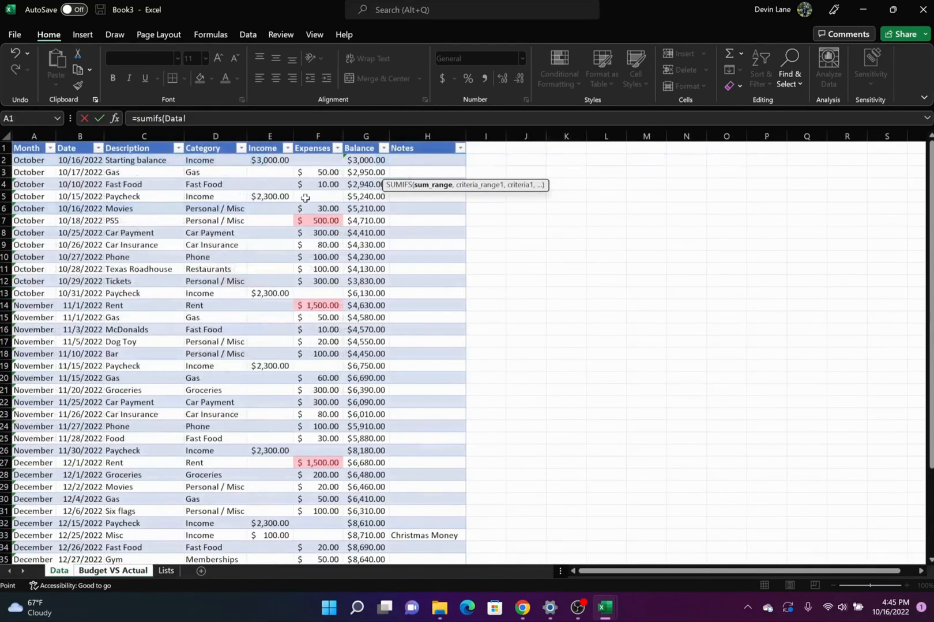
pyautogui.click(258, 136)
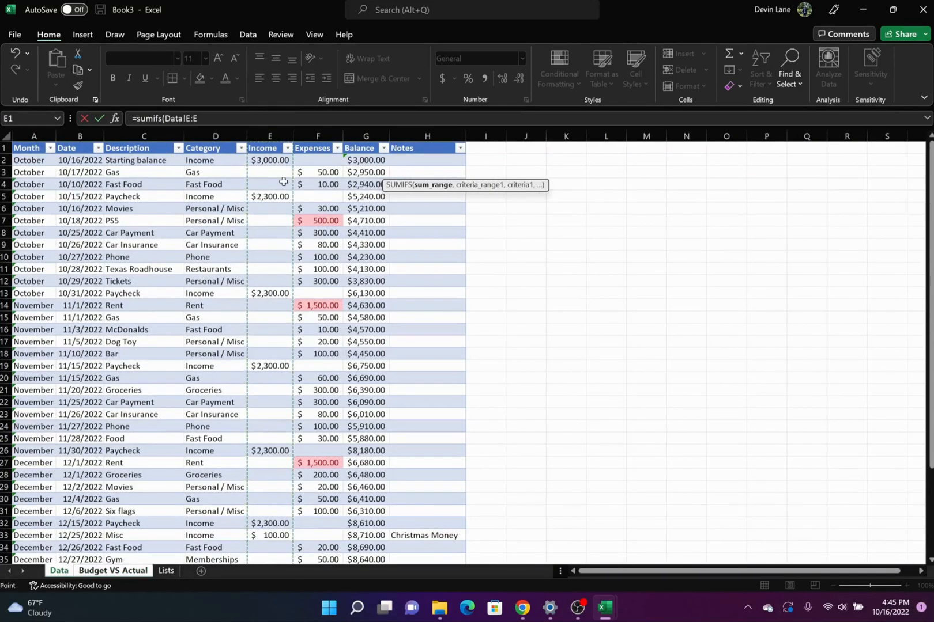
pyautogui.press('F4')
pyautogui.write(',')
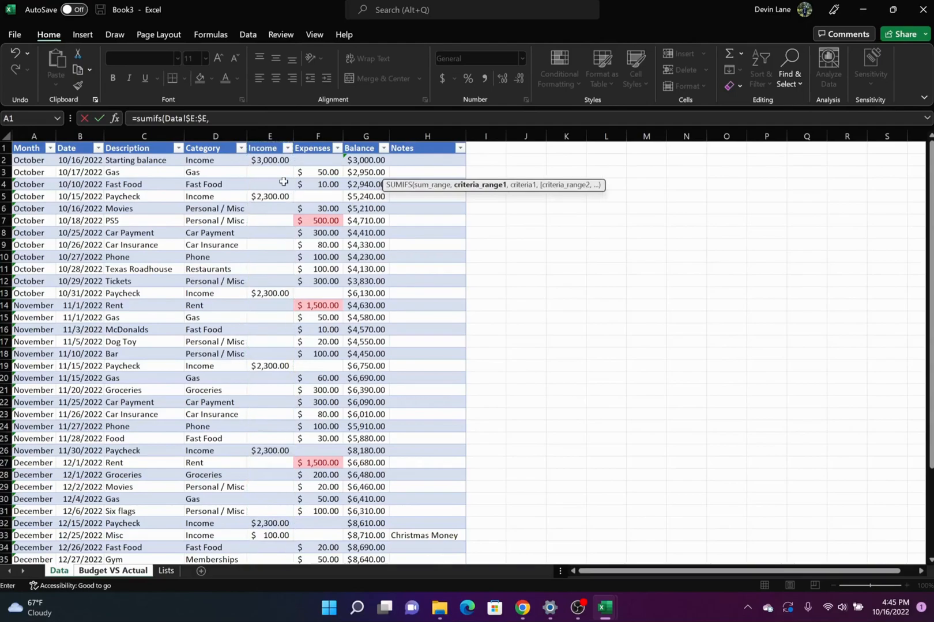
# Add the first SUMIFS criterion, matching the Data sheet's Month column $A:$A to the January header G$2 on the Budget VS Actual sheet
pyautogui.click(36, 135)
pyautogui.press('F4')
pyautogui.write(',')
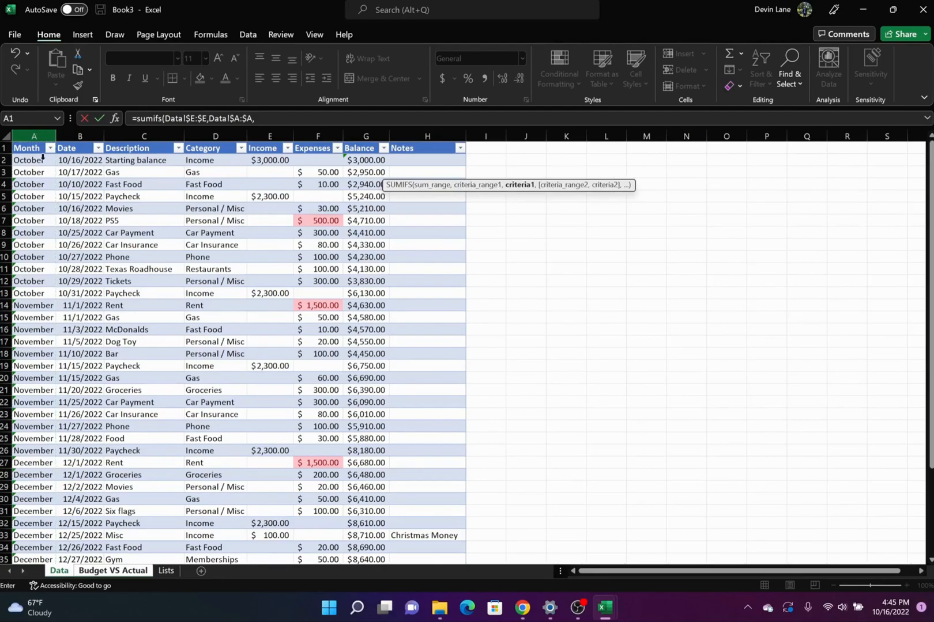
pyautogui.click(113, 571)
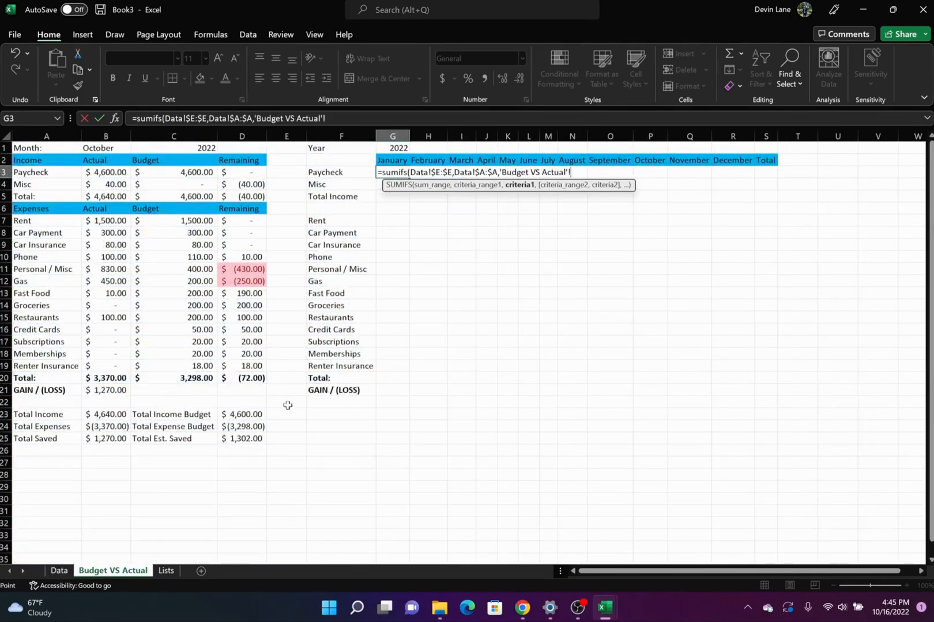
pyautogui.click(403, 160)
pyautogui.press('F4')
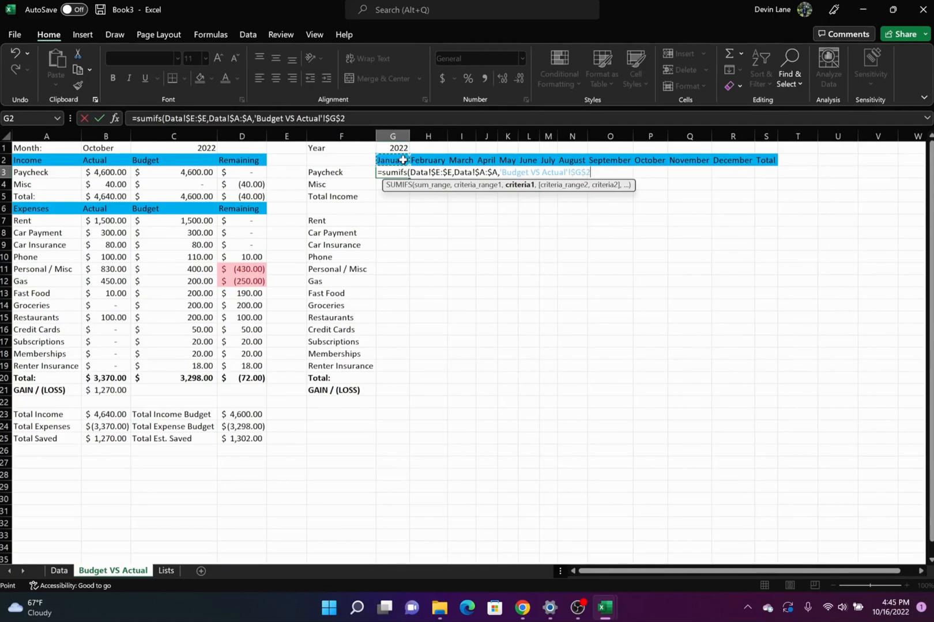
pyautogui.press('F4')
pyautogui.write(',')
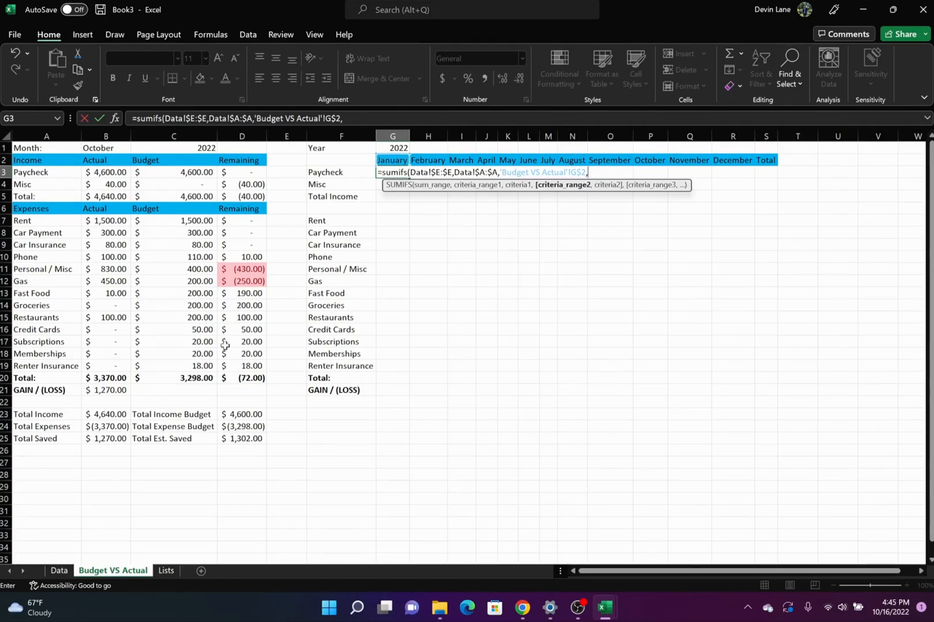
# Add the second criterion, matching the Data sheet's Description column $C:$C to the Paycheck label $F3, and complete the formula in G3
pyautogui.click(60, 571)
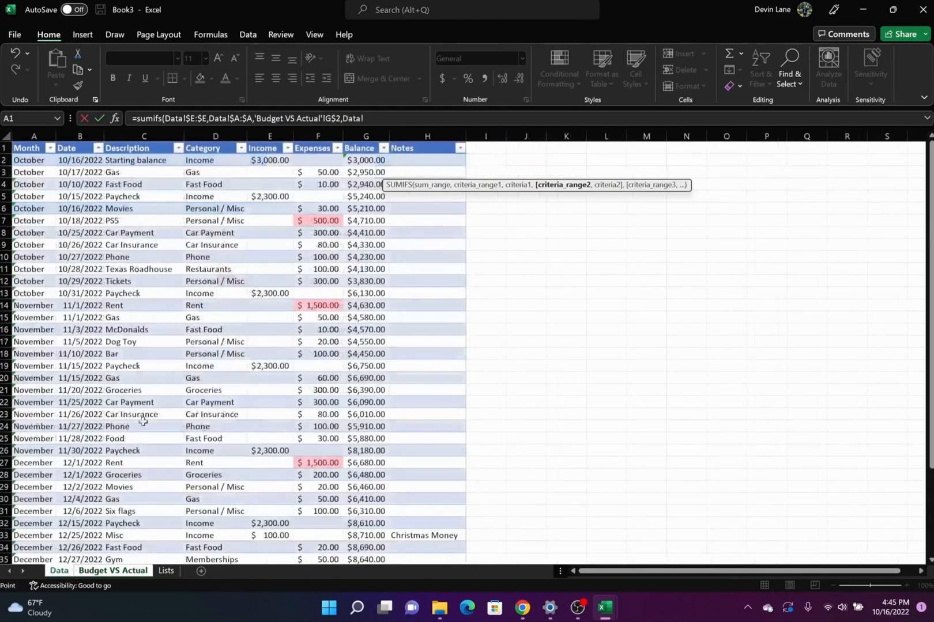
pyautogui.click(153, 136)
pyautogui.press('F4')
pyautogui.write(',')
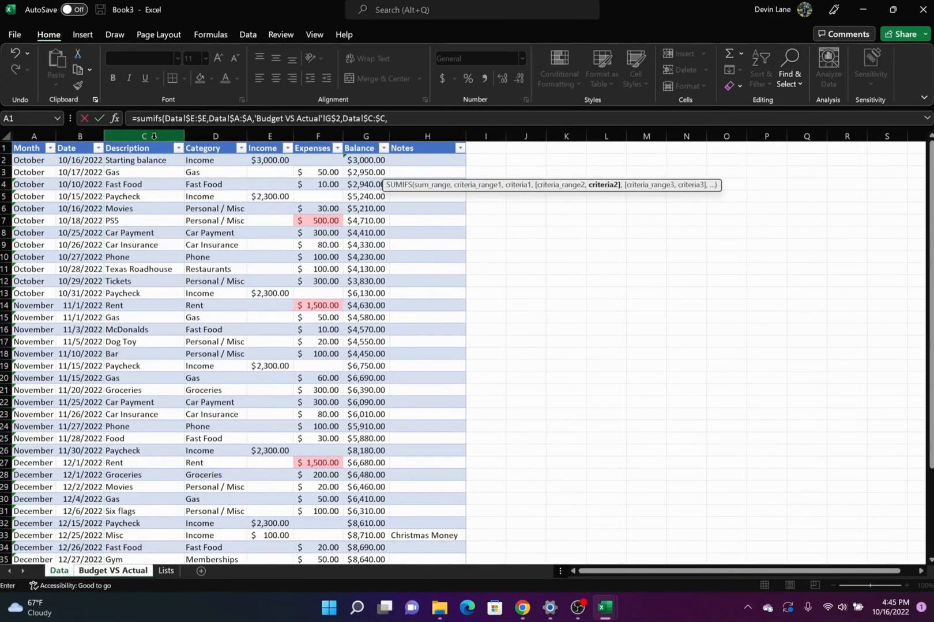
pyautogui.click(140, 572)
pyautogui.click(344, 172)
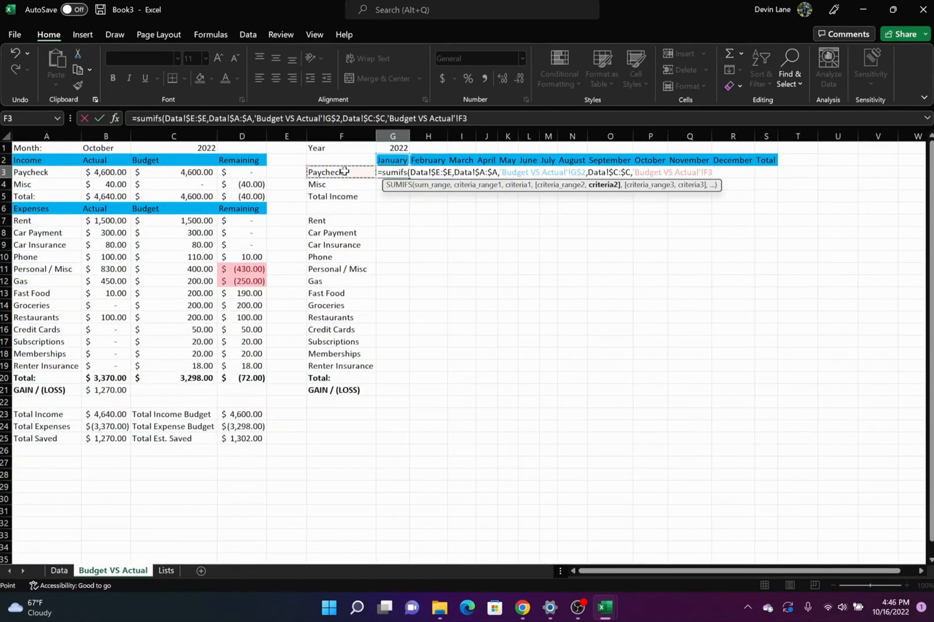
pyautogui.press('F4')
pyautogui.press('F4')
pyautogui.press('F4')
pyautogui.press('Return')
pyautogui.click(391, 171)
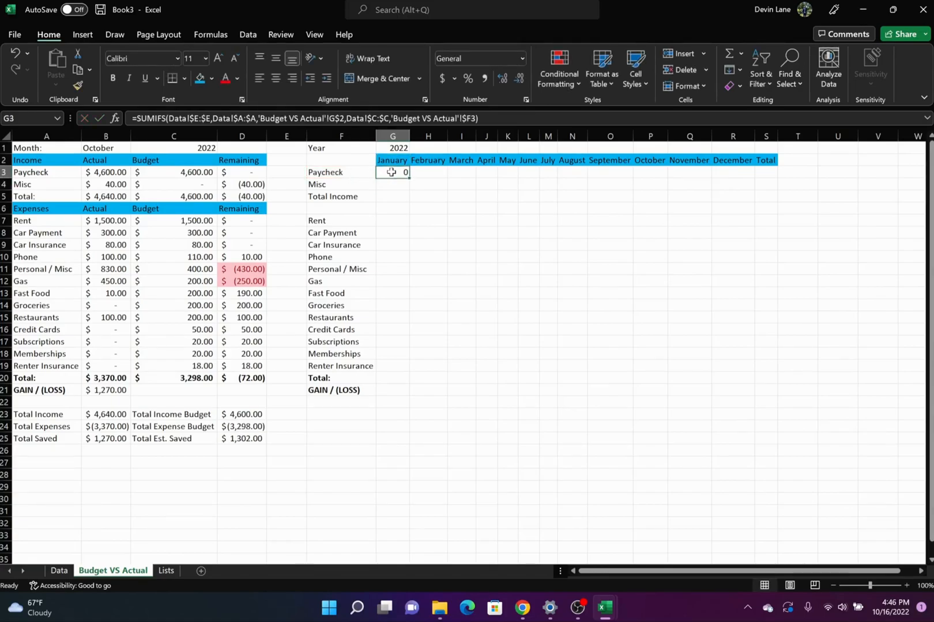
# Fill the January Paycheck formula across to December and total the row in S3 with =SUM(G3:R3)
pyautogui.moveTo(409, 179); pyautogui.dragTo(740, 159)
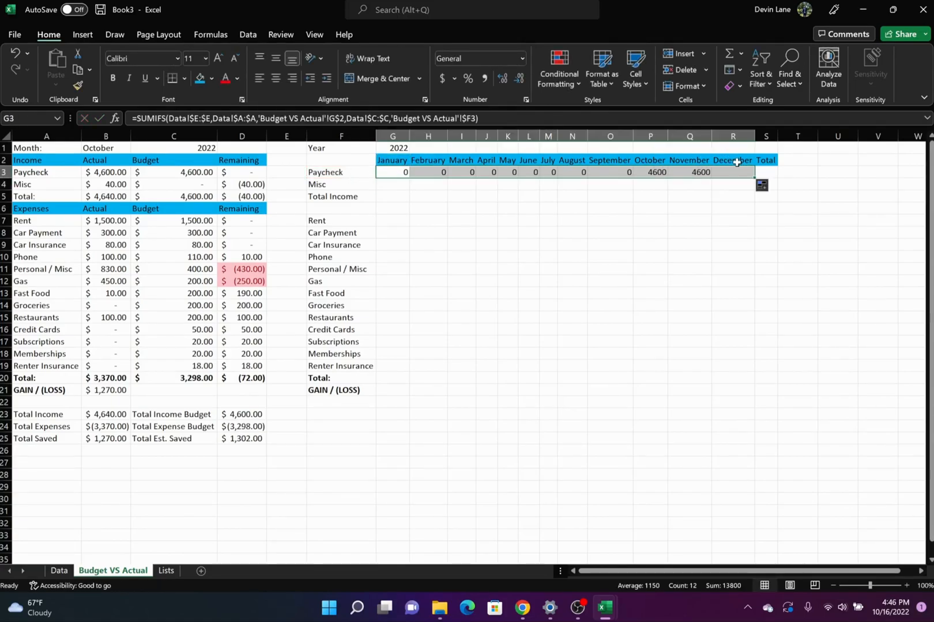
pyautogui.click(766, 172)
pyautogui.write('=sum')
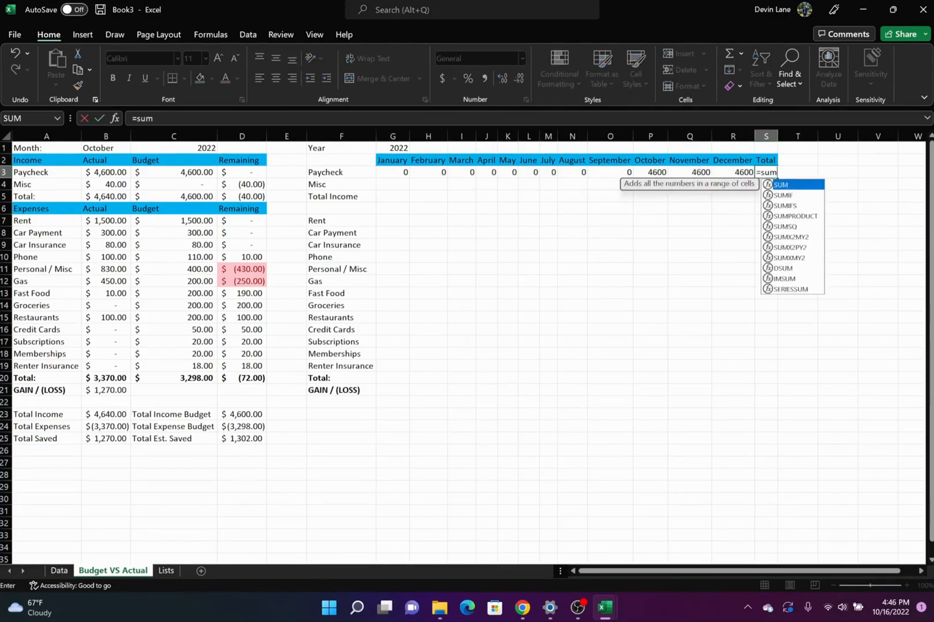
pyautogui.write('(')
pyautogui.moveTo(402, 173); pyautogui.dragTo(725, 174)
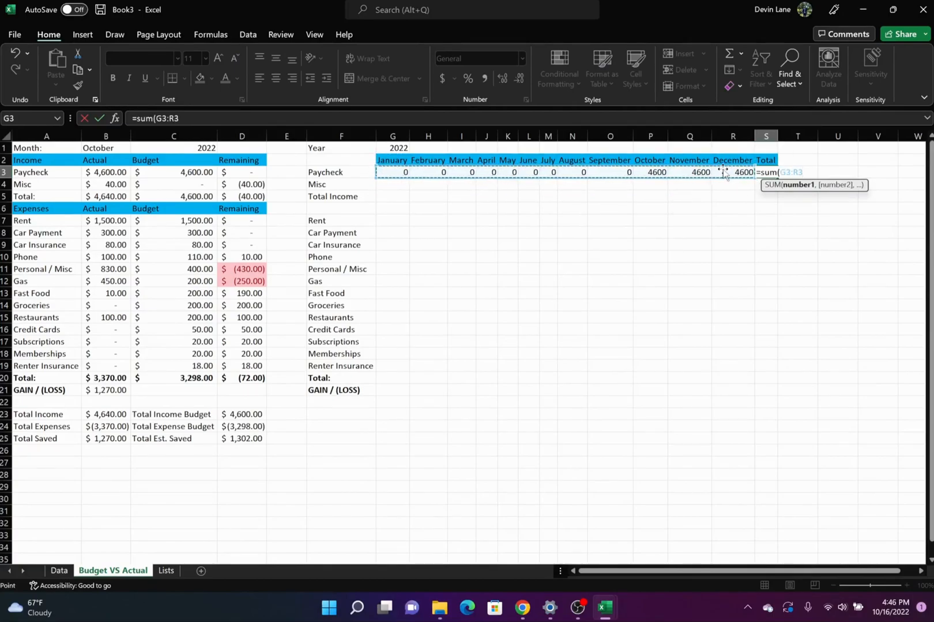
pyautogui.write(')')
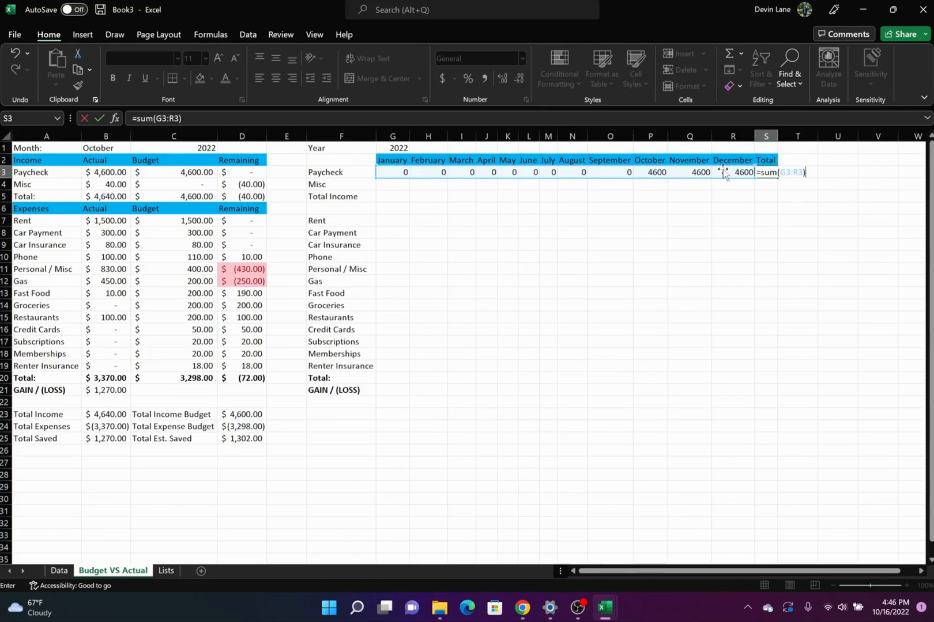
pyautogui.press('Return')
# Copy the Paycheck row's total formula from S3 to the Misc and Total Income rows in S4 and S5
pyautogui.press('Up')
pyautogui.hotkey('ctrl', 'c')
pyautogui.press('Down')
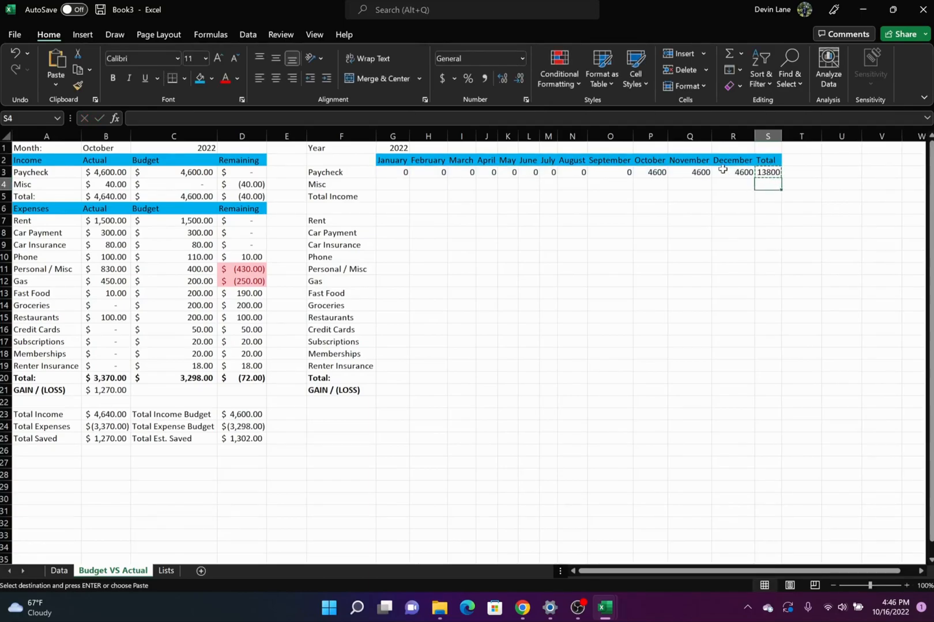
pyautogui.hotkey('ctrl', 'v')
pyautogui.press('Down')
pyautogui.hotkey('ctrl', 'v')
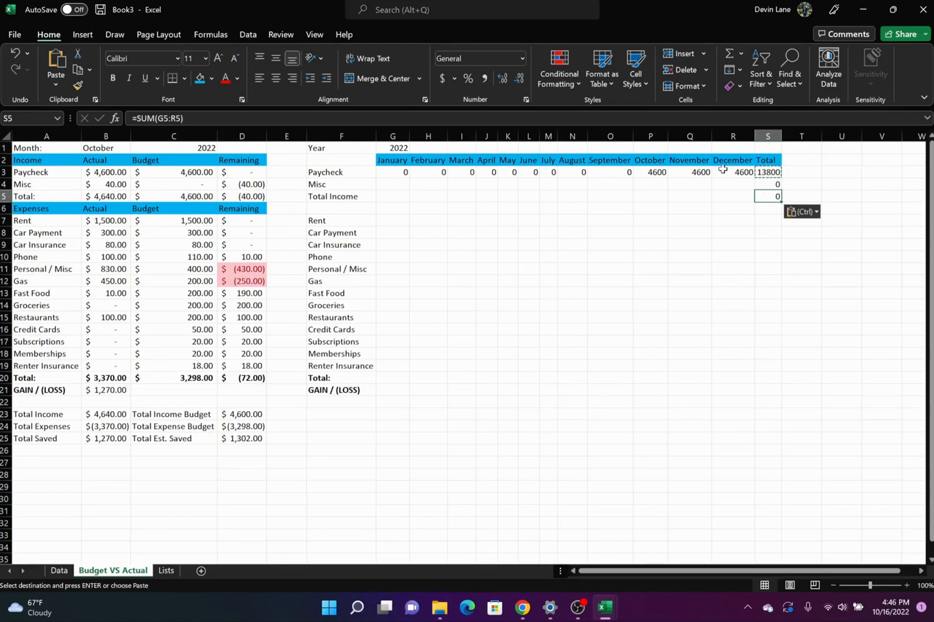
pyautogui.press('Escape')
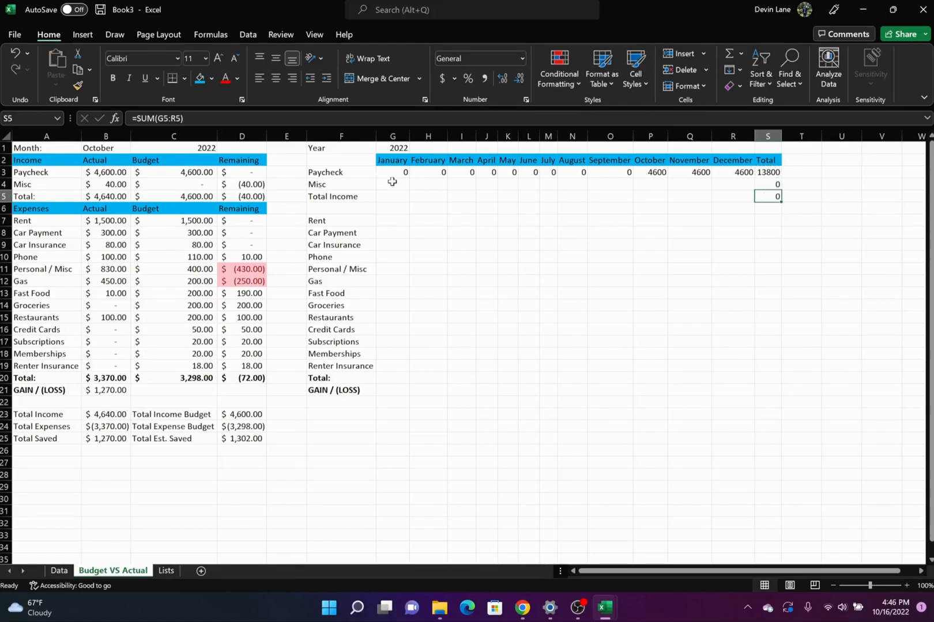
# Copy the January Paycheck formula from G3 to the Misc row in G4 and fill it across to December
pyautogui.click(401, 172)
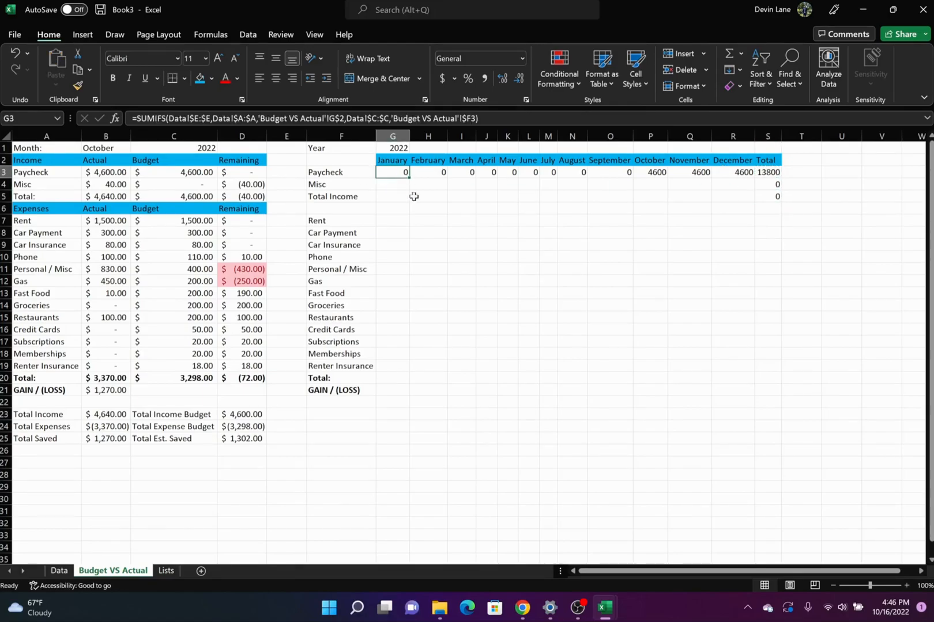
pyautogui.hotkey('ctrl', 'c')
pyautogui.click(397, 185)
pyautogui.hotkey('ctrl', 'v')
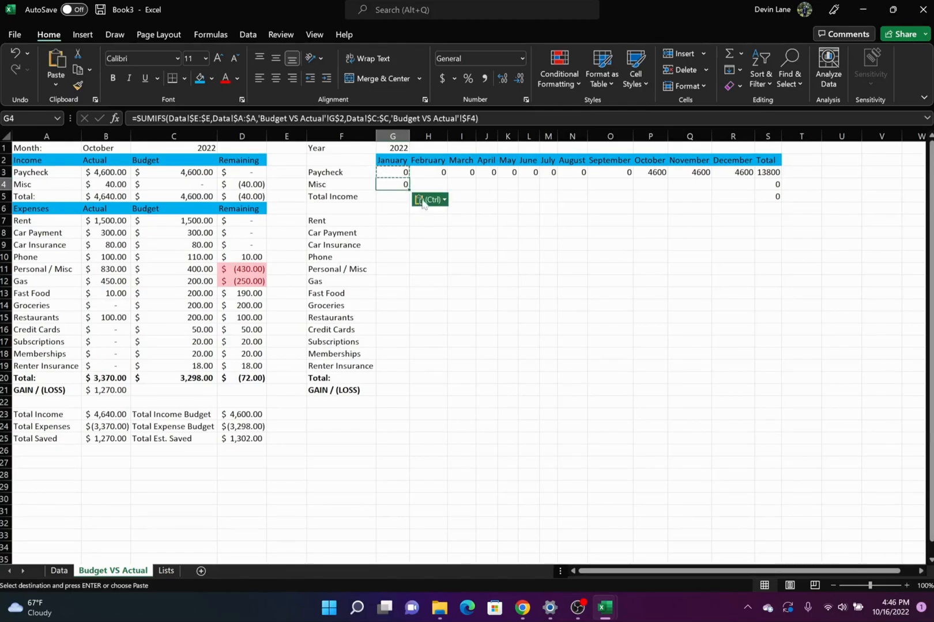
pyautogui.doubleClick(397, 184)
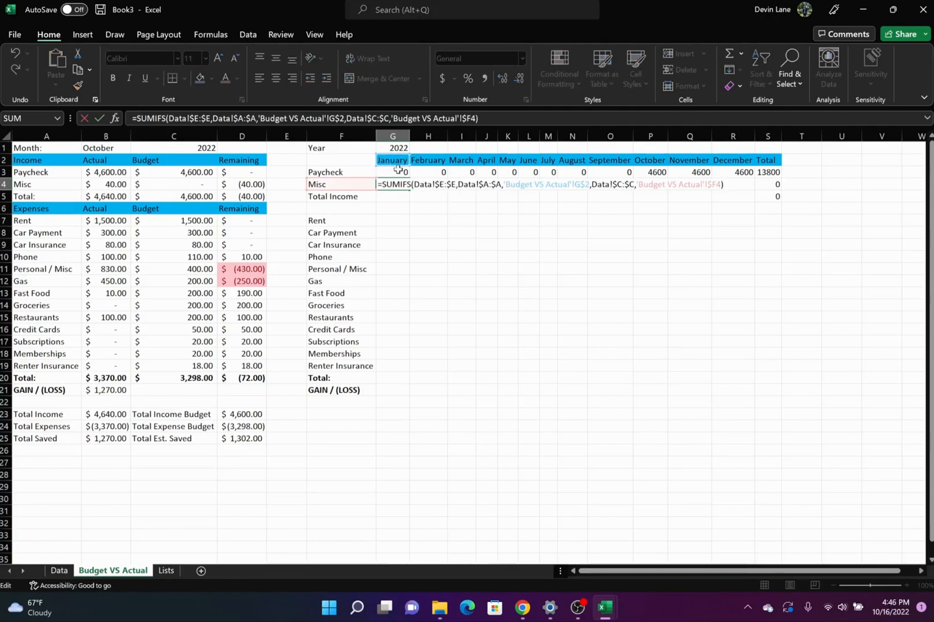
pyautogui.press('Return')
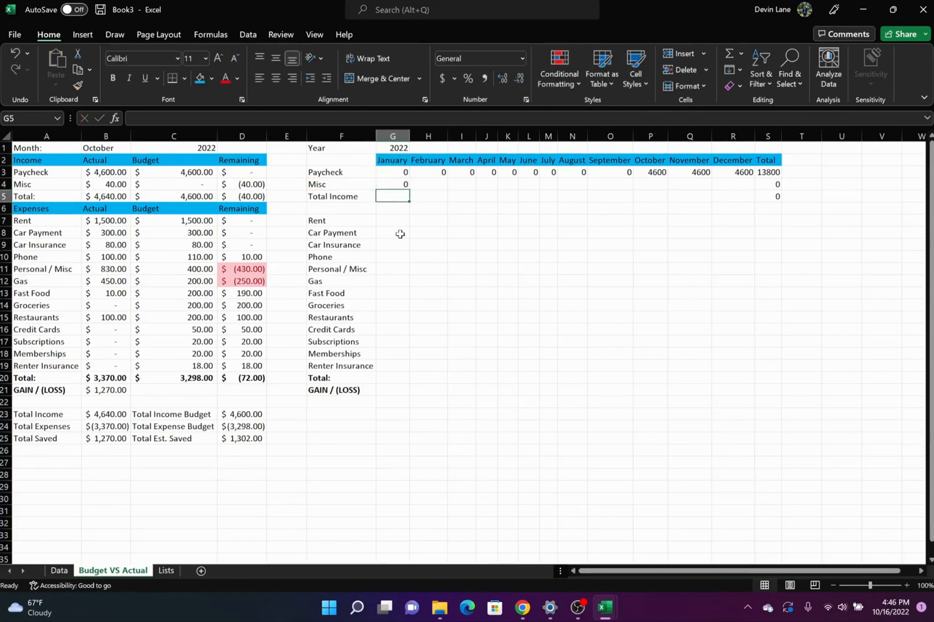
pyautogui.click(400, 184)
pyautogui.moveTo(411, 190); pyautogui.dragTo(741, 186)
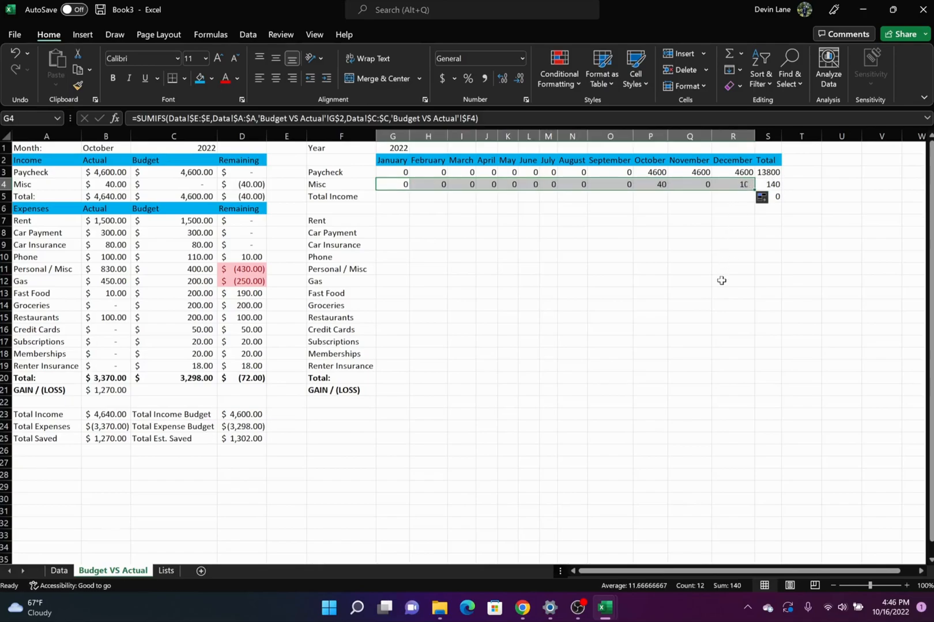
# Sum the January income in G5 with =SUM(G3:G4) and fill the Total Income formula across to December
pyautogui.click(390, 196)
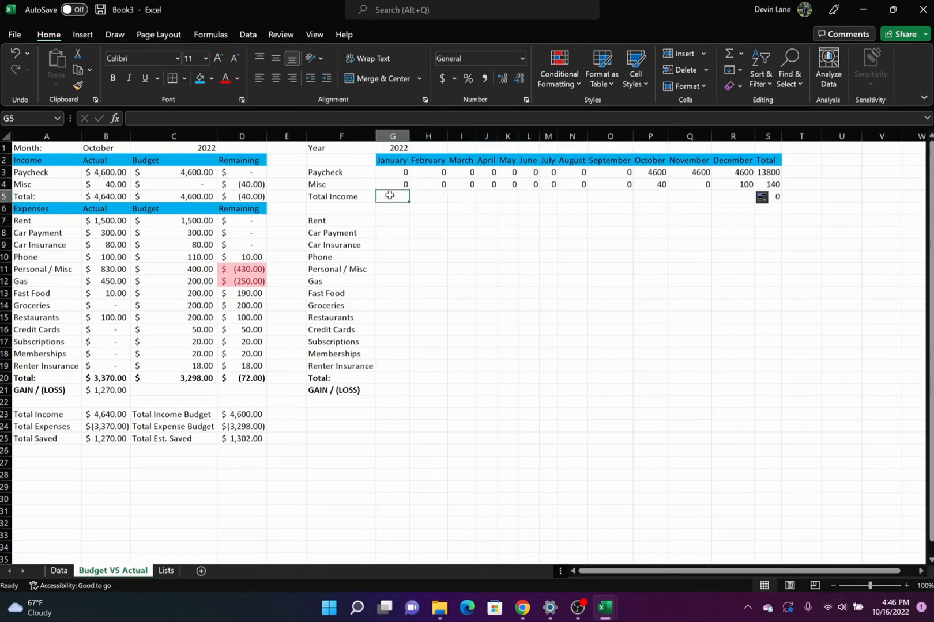
pyautogui.write('=sum*')
pyautogui.press('BackSpace')
pyautogui.write('(')
pyautogui.moveTo(392, 184); pyautogui.dragTo(398, 172)
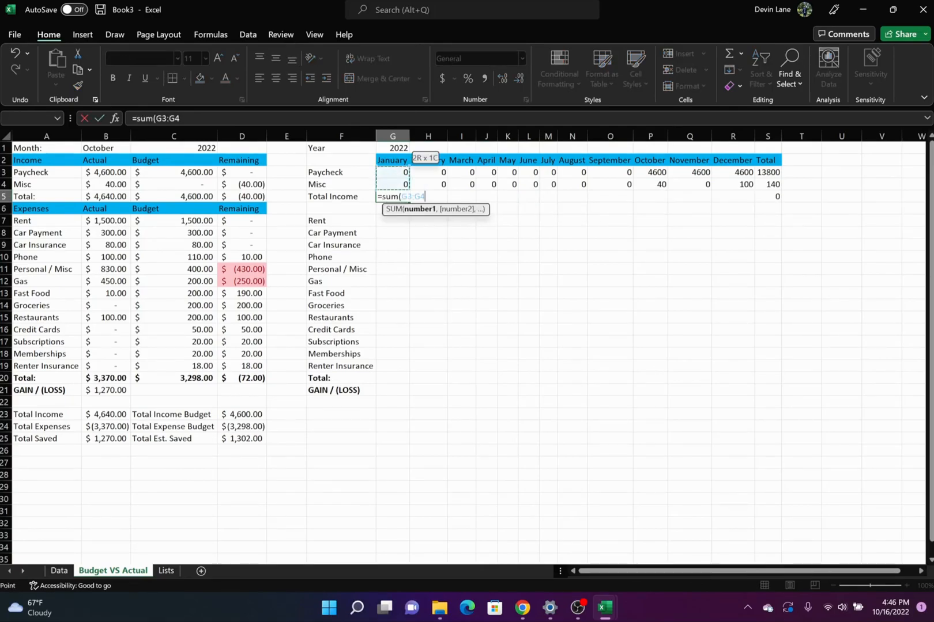
pyautogui.press('Return')
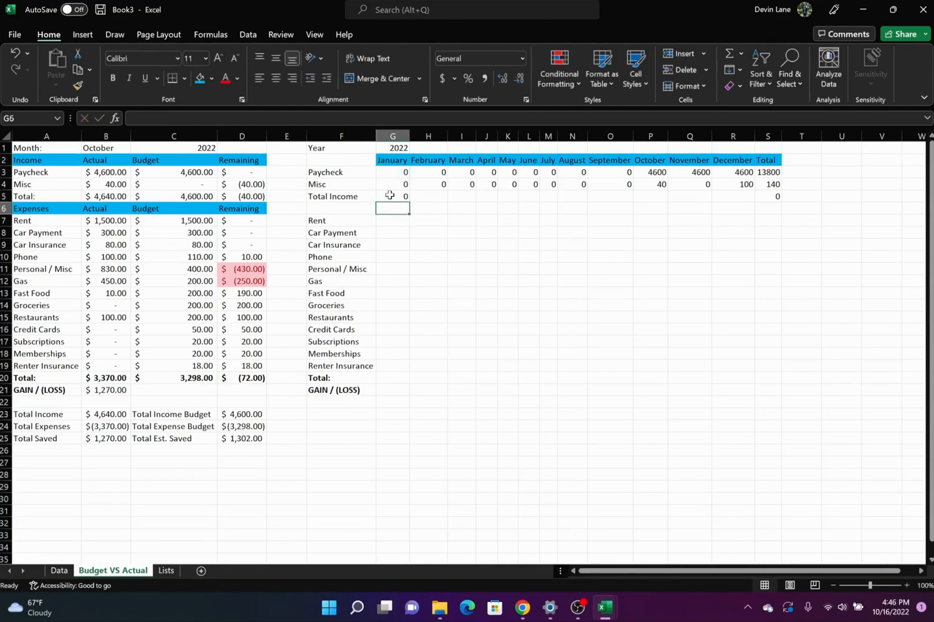
pyautogui.click(405, 197)
pyautogui.moveTo(408, 202); pyautogui.dragTo(745, 204)
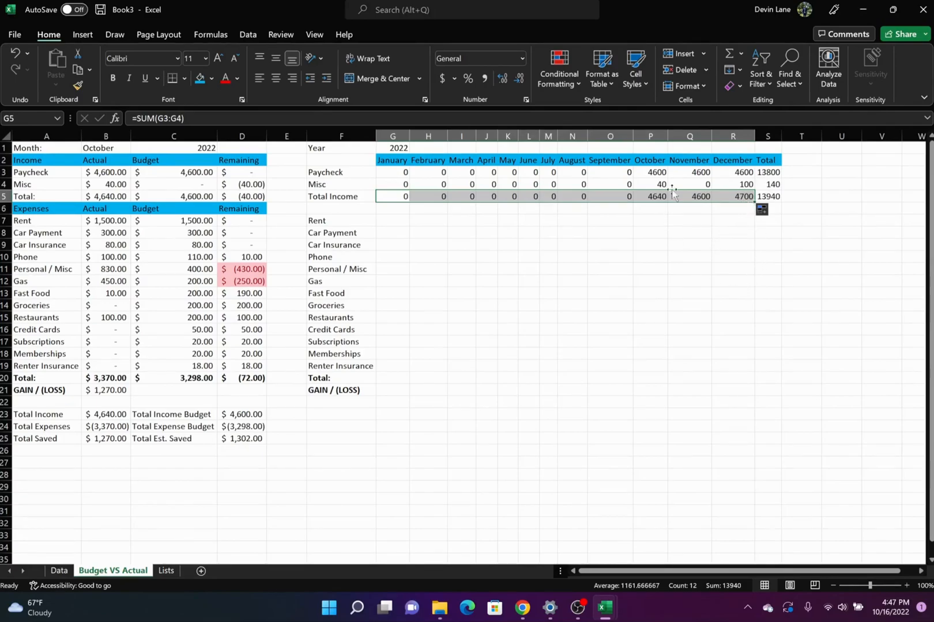
# Check the October Paycheck amount and the Total Income amounts for October, November, December and the full year
pyautogui.click(662, 173)
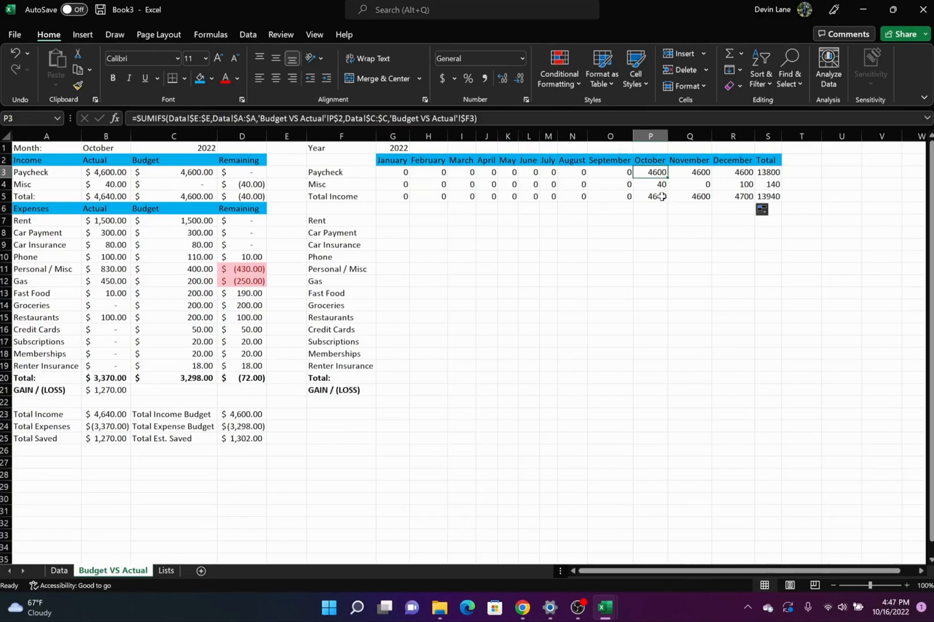
pyautogui.click(662, 197)
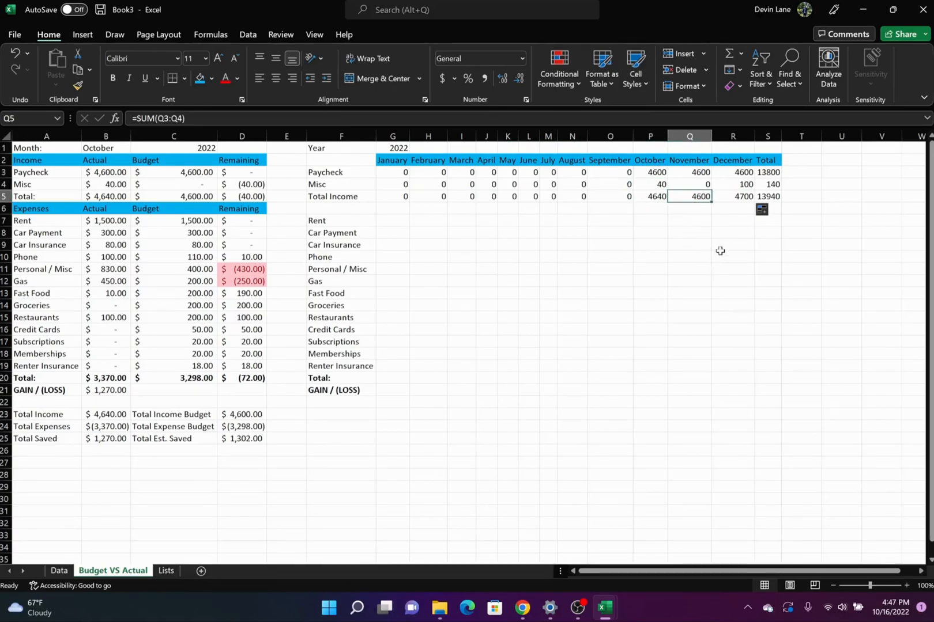
pyautogui.click(745, 197)
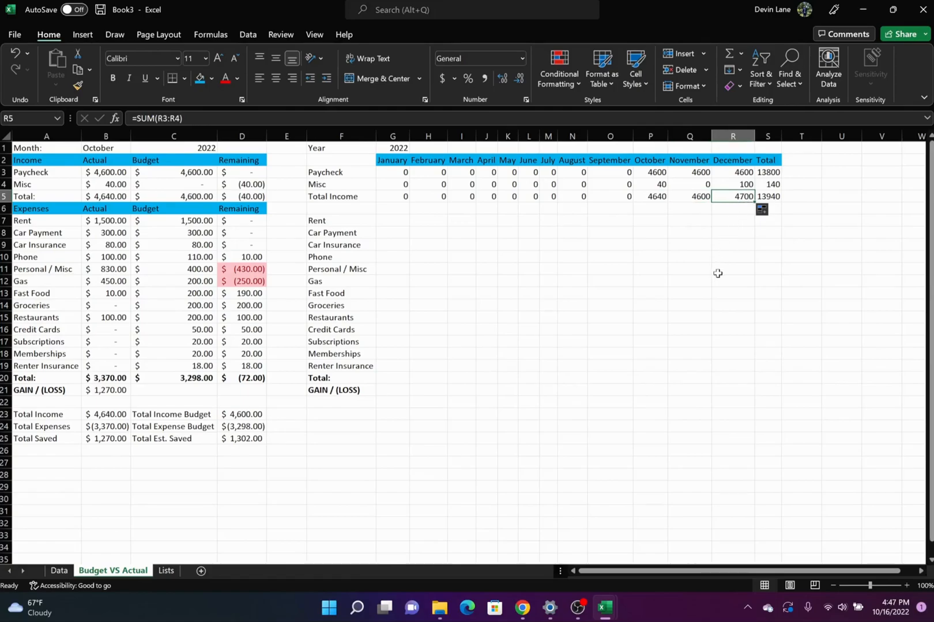
pyautogui.click(781, 197)
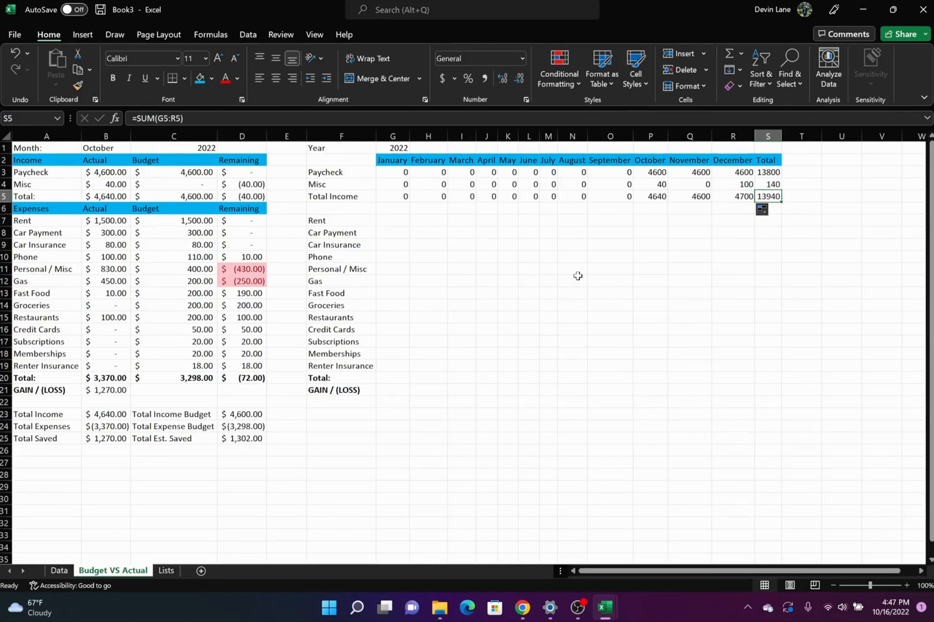
# Start a SUMIFS formula in G7 for the January Rent amount, with the Data sheet's Expenses column $F:$F as the sum range
pyautogui.click(392, 220)
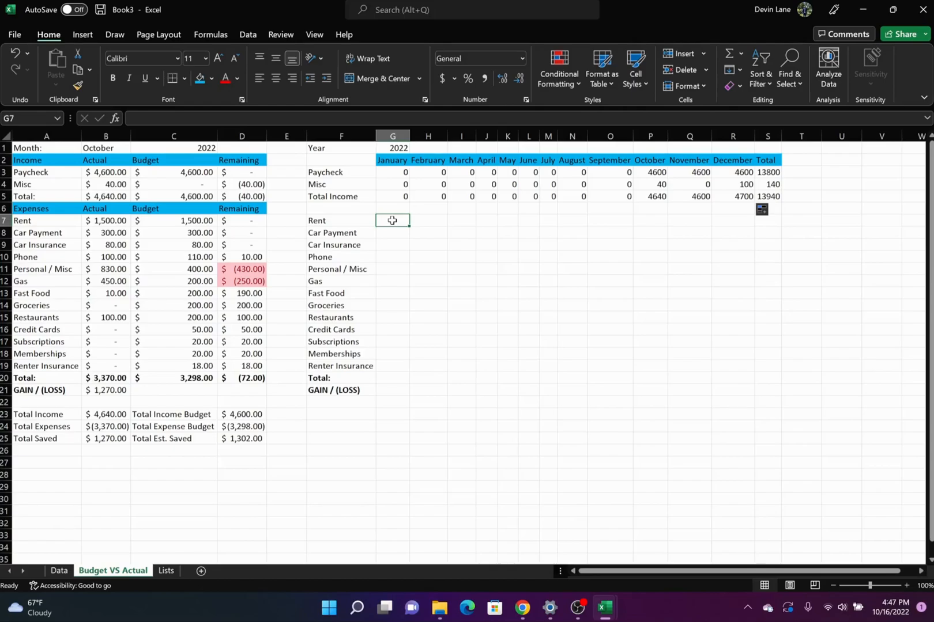
pyautogui.write('=')
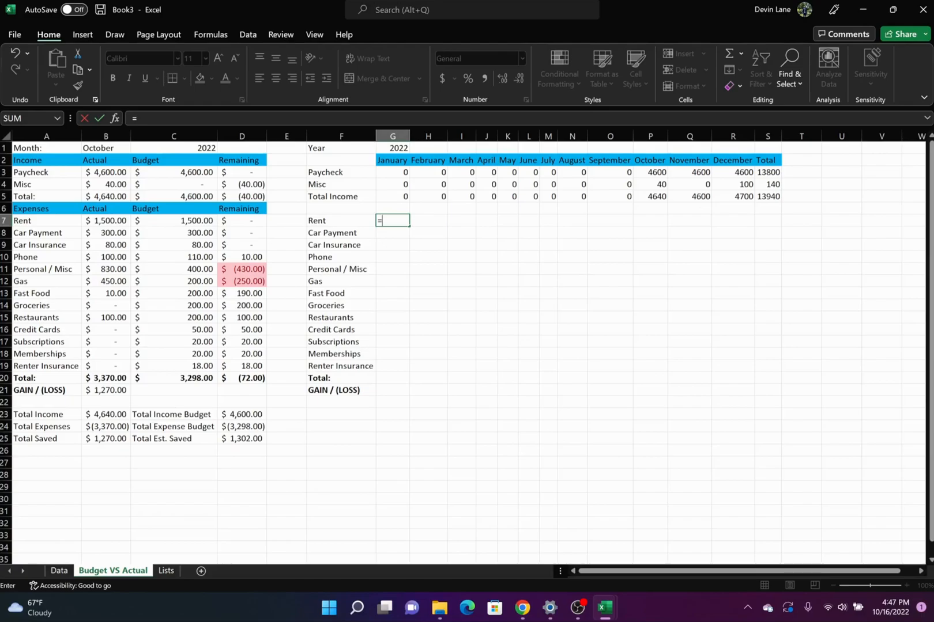
pyautogui.write('sumifs(')
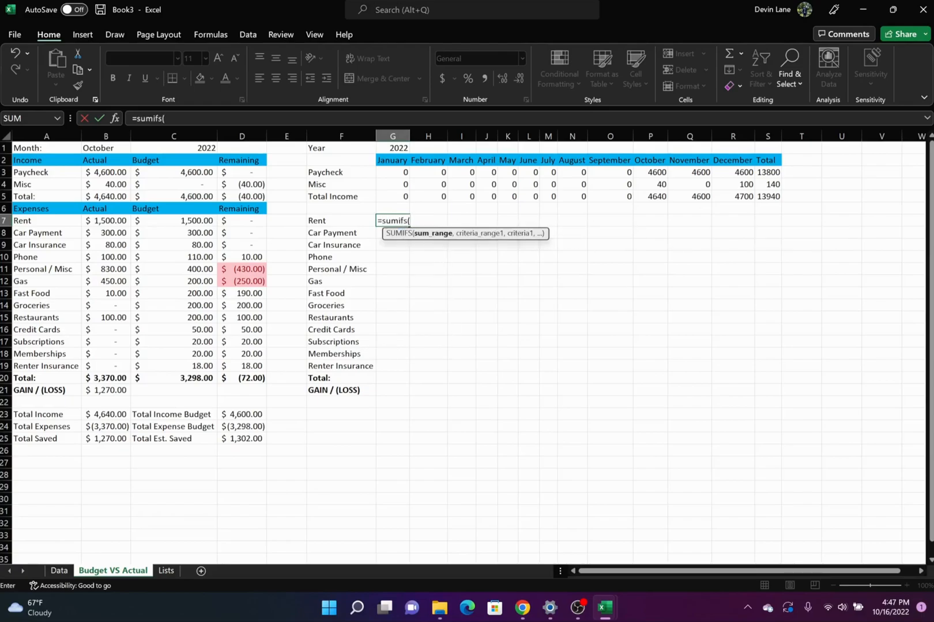
pyautogui.click(58, 570)
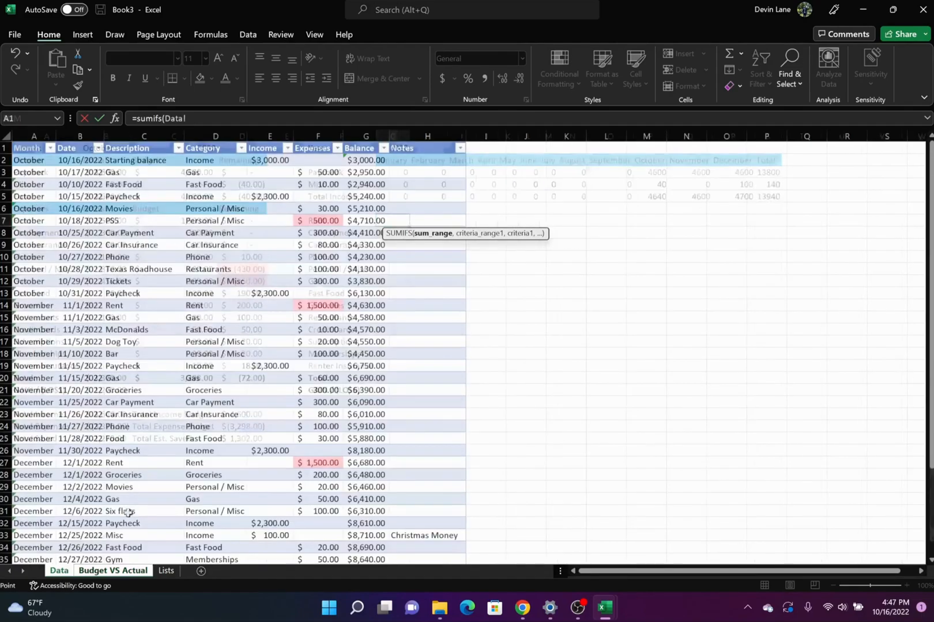
pyautogui.click(330, 137)
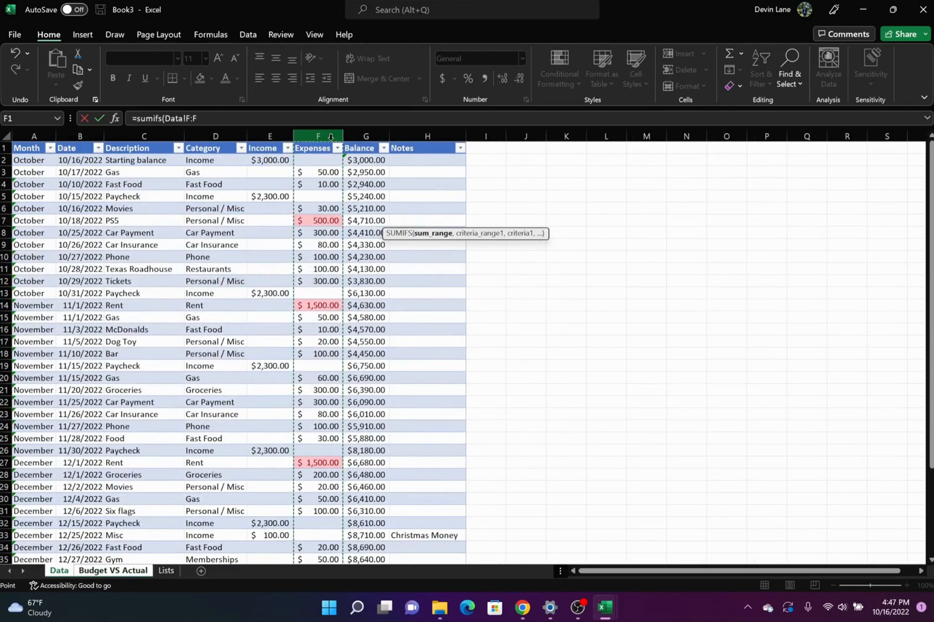
pyautogui.press('F4')
pyautogui.write(',')
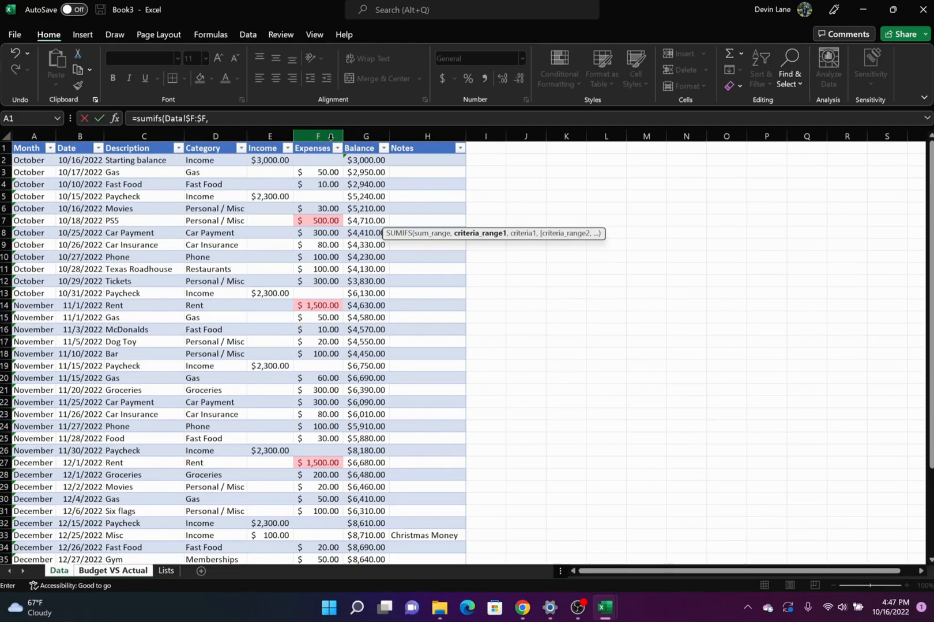
# Add the first criterion, matching the Data sheet's Category column $D:$D to the Rent label $F7 on the Budget VS Actual sheet
pyautogui.click(216, 134)
pyautogui.press('F4')
pyautogui.write(',')
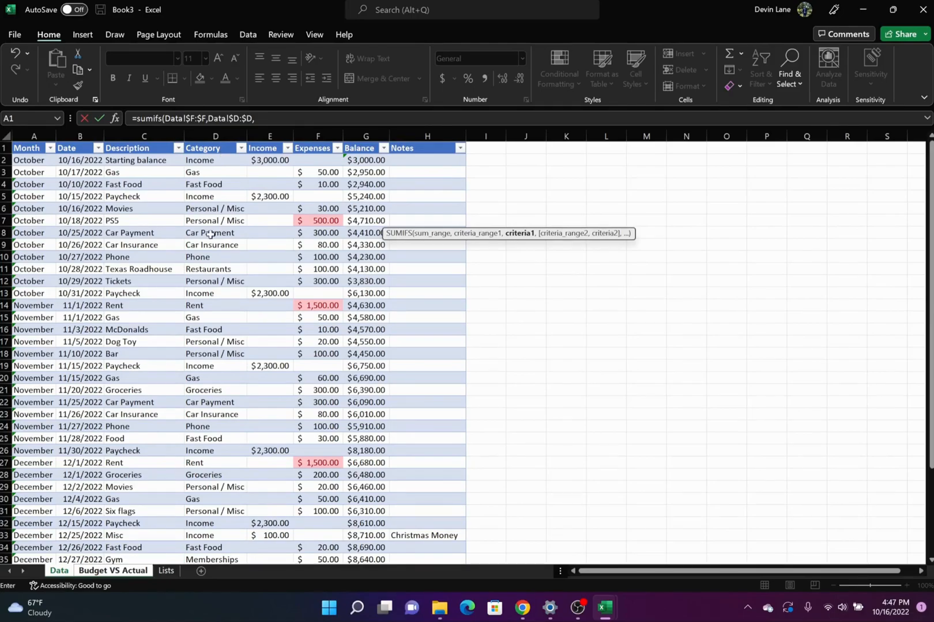
pyautogui.click(115, 571)
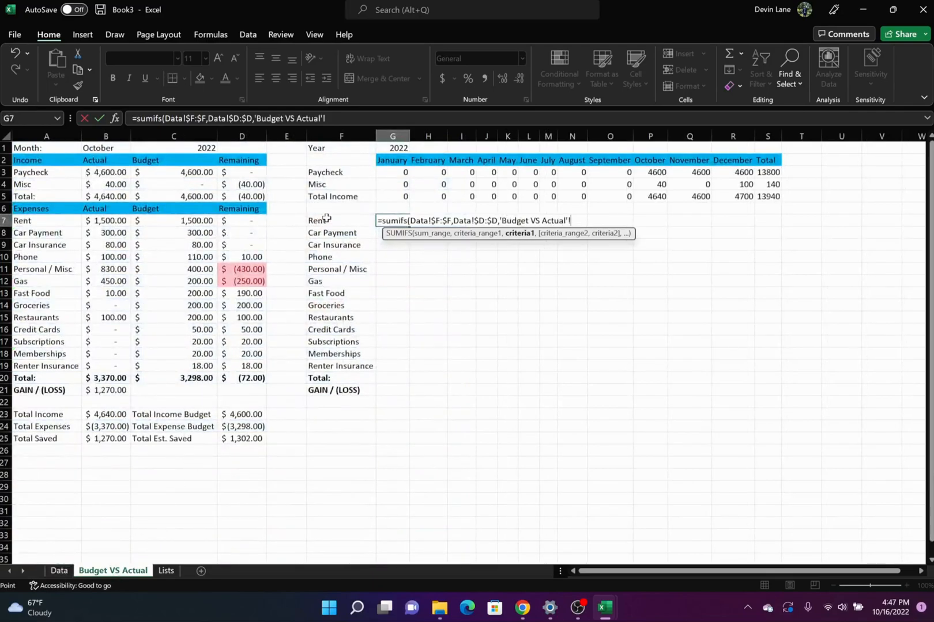
pyautogui.click(327, 219)
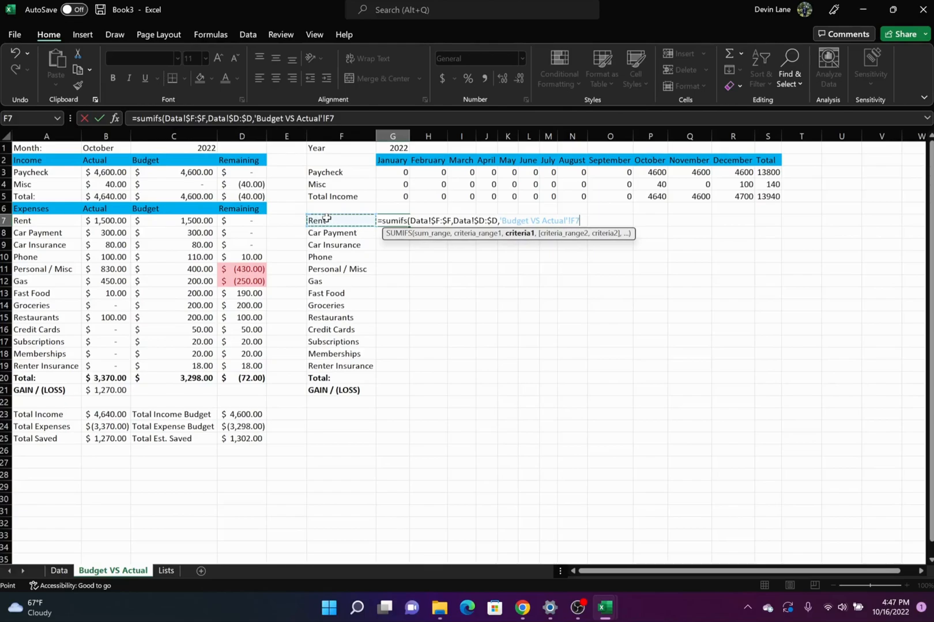
pyautogui.press('F4')
pyautogui.press('F4')
pyautogui.write(',')
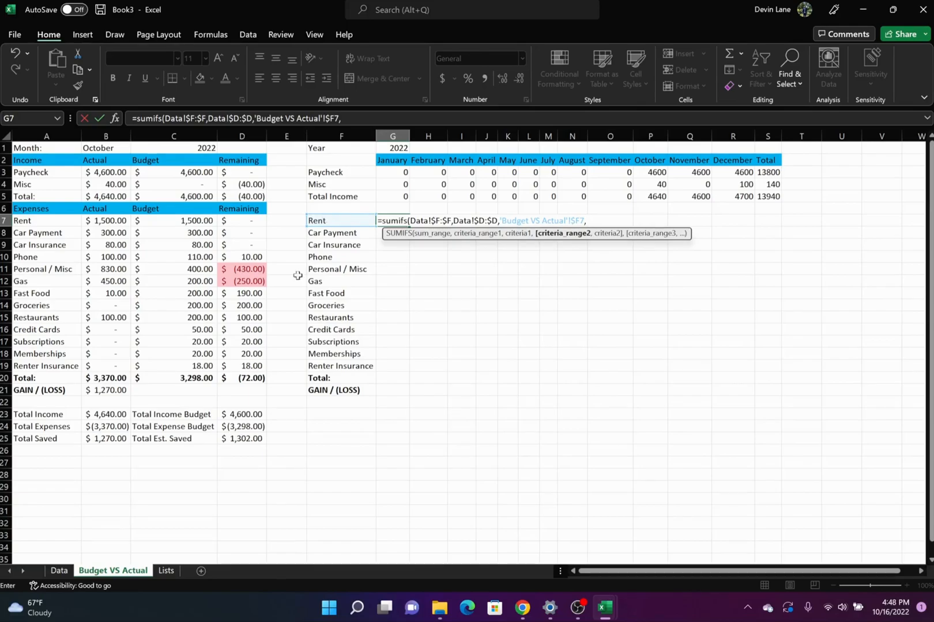
# Add a second criterion matching the Data sheet's Month column $A:$A to the January header G$2, and complete the G7 formula
pyautogui.click(59, 572)
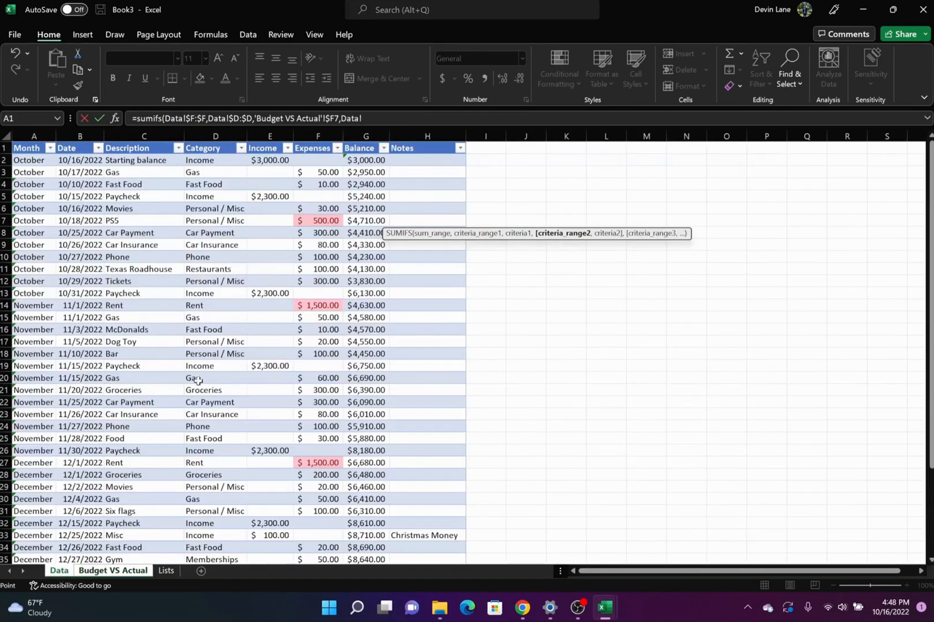
pyautogui.click(44, 137)
pyautogui.press('F4')
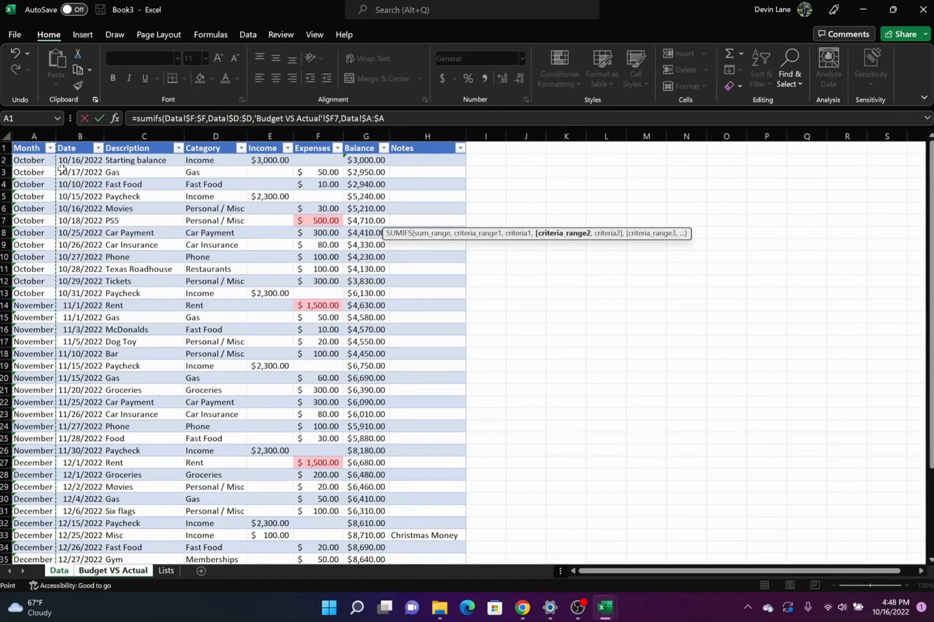
pyautogui.write(',')
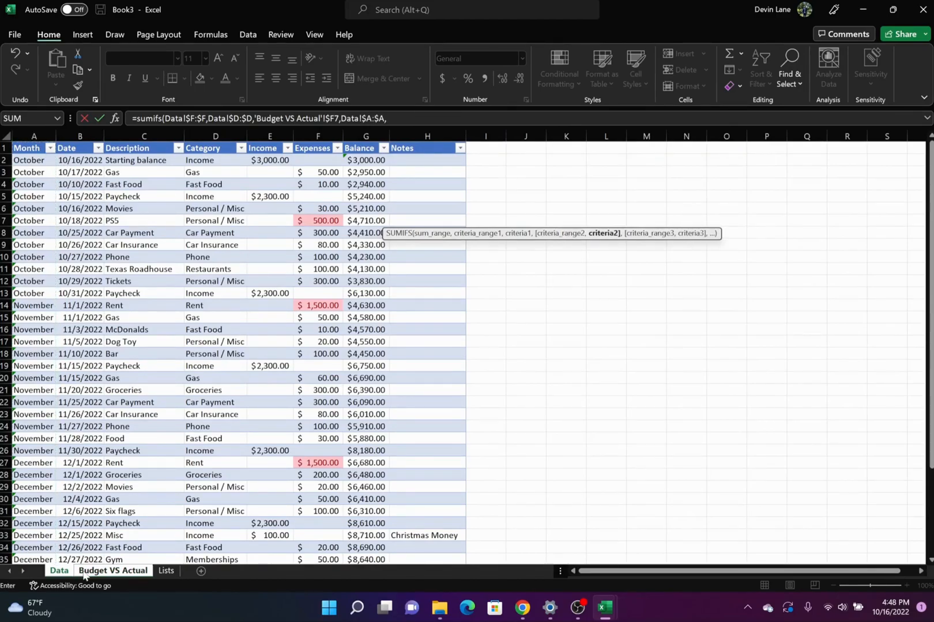
pyautogui.click(83, 572)
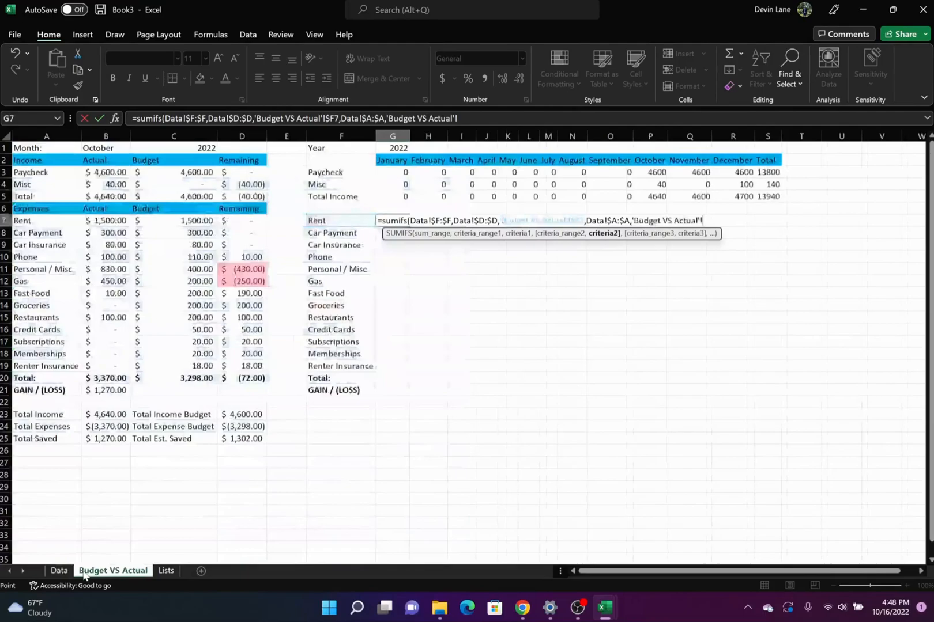
pyautogui.click(391, 164)
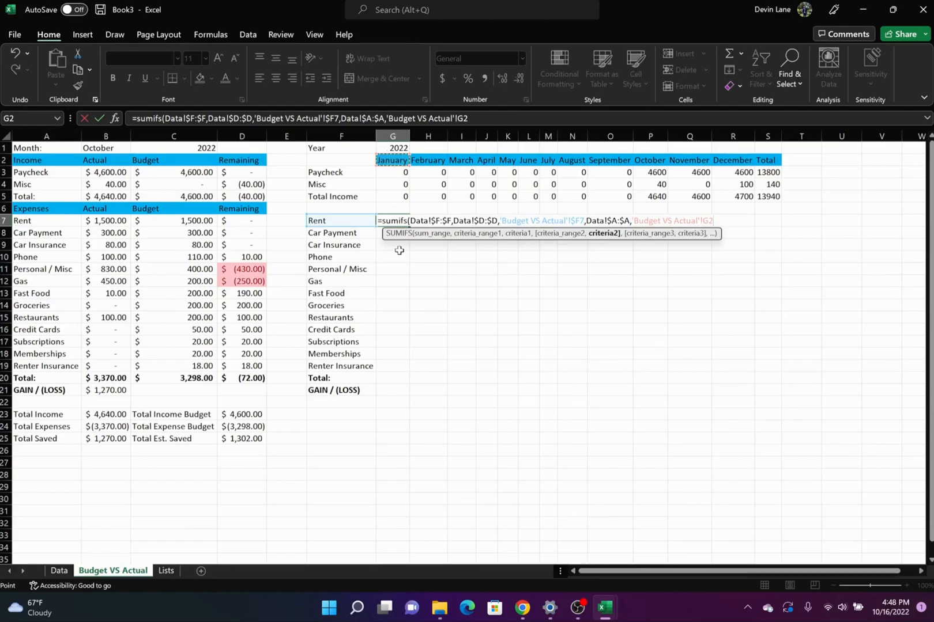
pyautogui.press('F4')
pyautogui.press('F4')
pyautogui.press('Return')
# Fill the January Rent formula across to December and total the year's rent in S7 with =SUM(G7:R7)
pyautogui.click(398, 220)
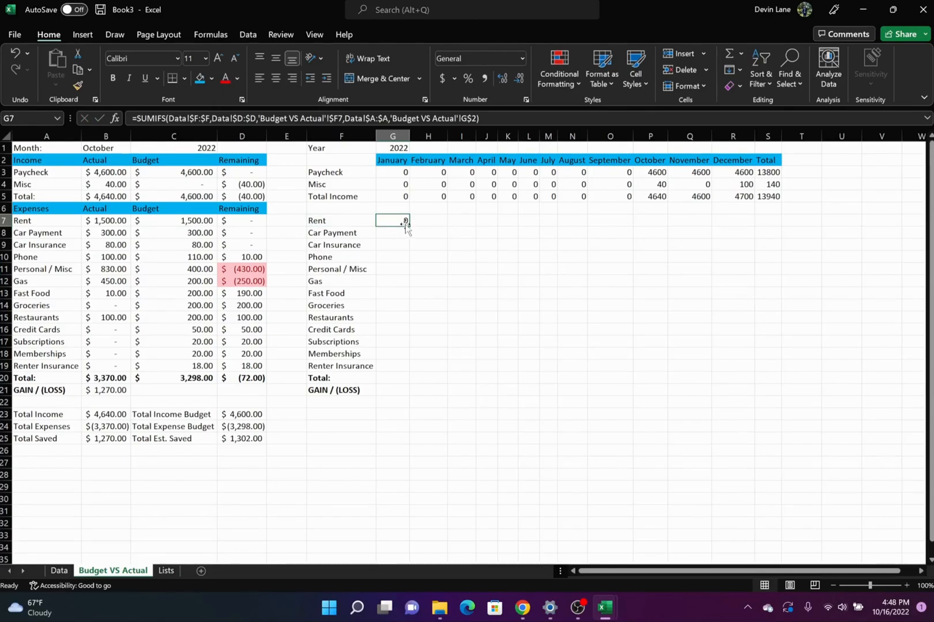
pyautogui.moveTo(411, 226); pyautogui.dragTo(736, 209)
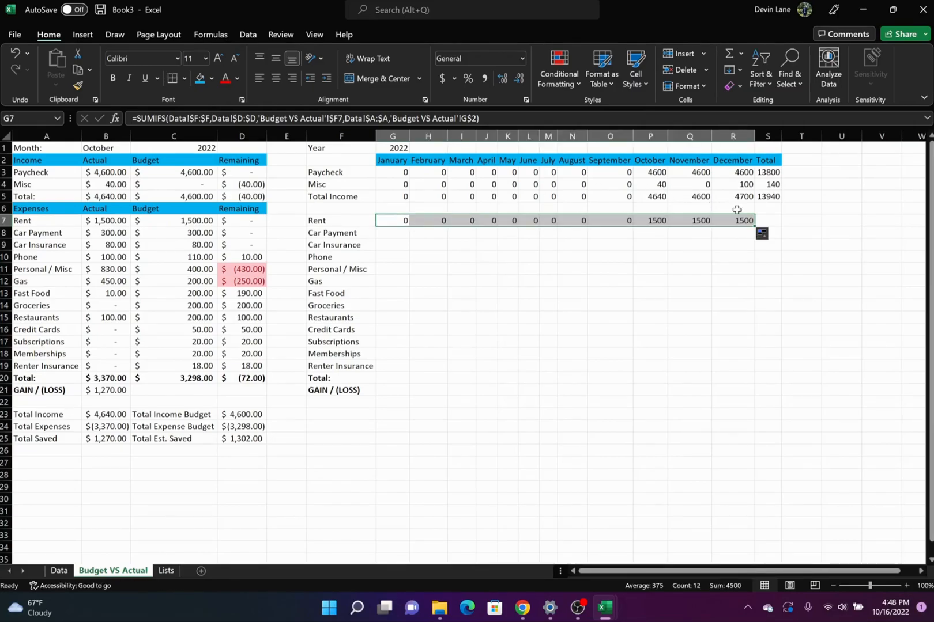
pyautogui.click(773, 221)
pyautogui.write('=sum(')
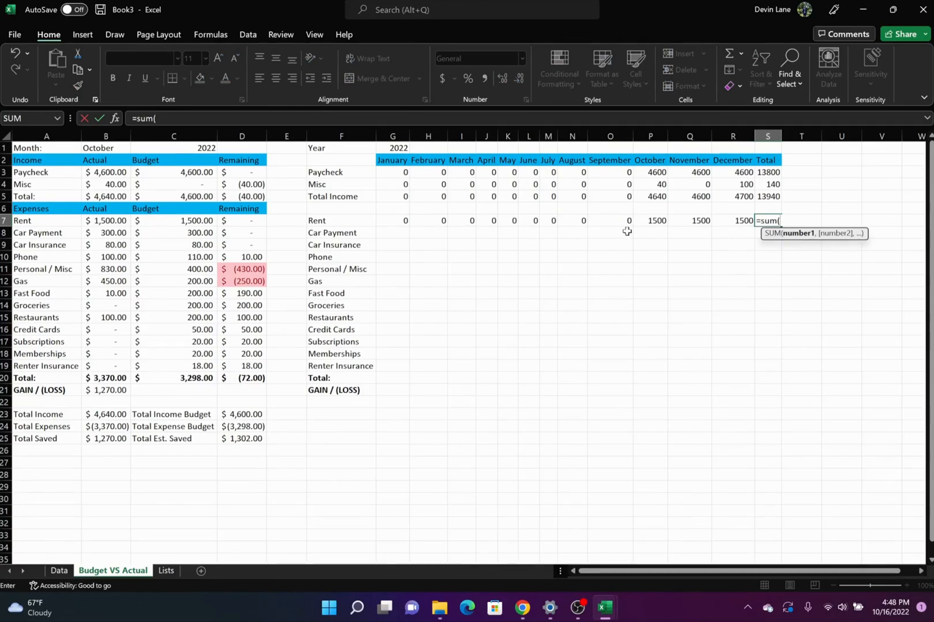
pyautogui.moveTo(404, 224); pyautogui.dragTo(742, 220)
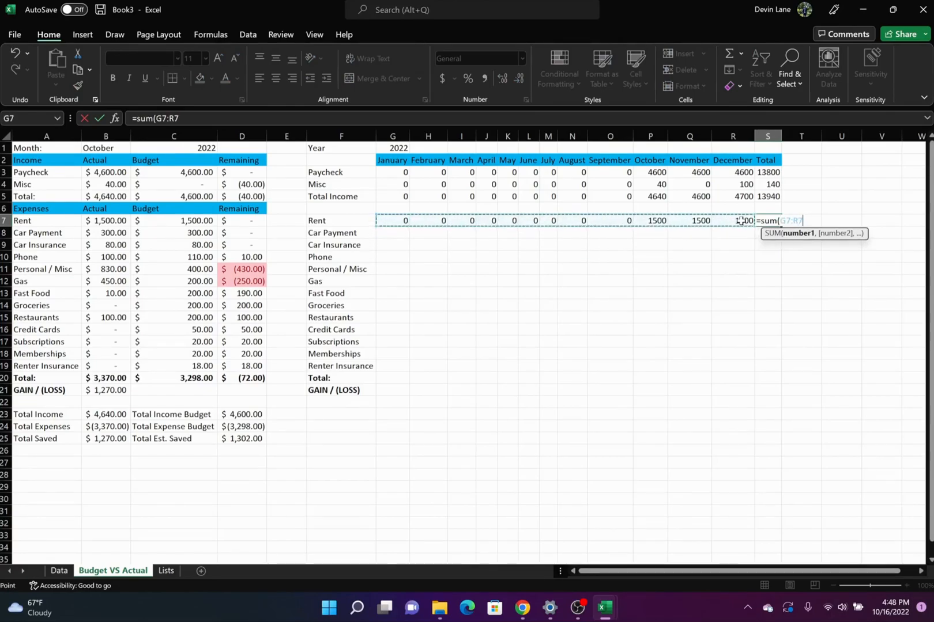
pyautogui.write(')')
pyautogui.press('Return')
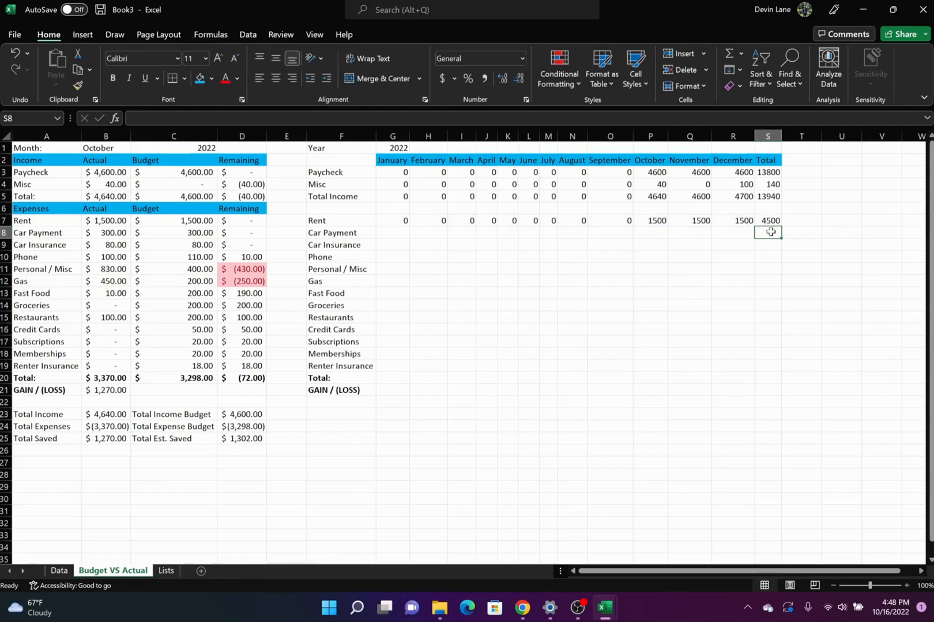
# Copy the yearly Rent total formula in S7 down to S8:S19 for the remaining expense categories
pyautogui.click(774, 223)
pyautogui.hotkey('ctrl', 'c')
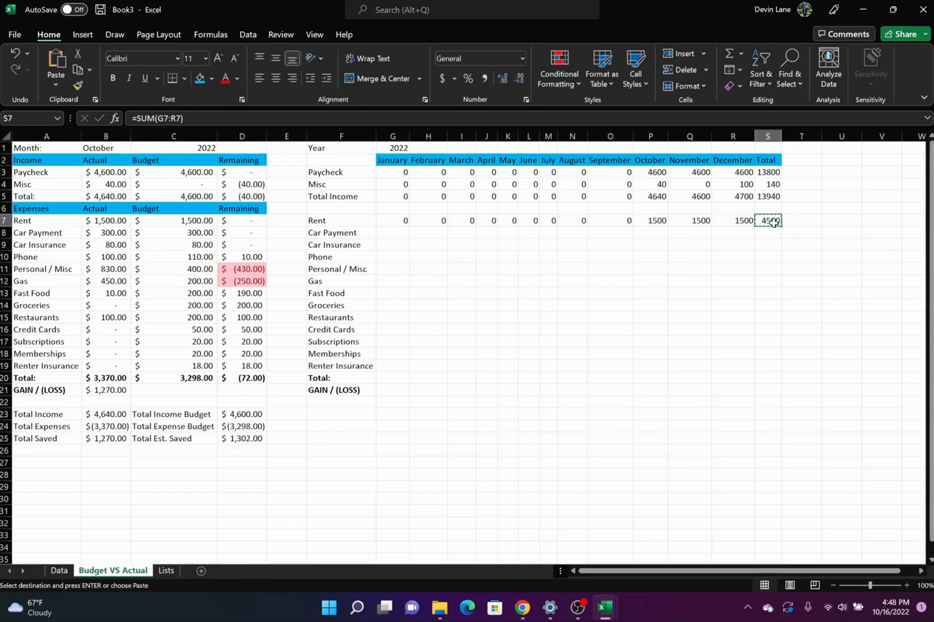
pyautogui.hotkey('shift', 'Down')
pyautogui.hotkey('shift', 'Down')
pyautogui.hotkey('shift', 'Down')
pyautogui.press('Down')
pyautogui.hotkey('shift', 'Down')
pyautogui.hotkey('shift', 'Down')
pyautogui.hotkey('shift', 'Down')
pyautogui.hotkey('shift', 'Down')
pyautogui.hotkey('shift', 'Down')
pyautogui.hotkey('shift', 'Down')
pyautogui.hotkey('shift', 'Down')
pyautogui.hotkey('shift', 'Down')
pyautogui.hotkey('shift', 'Down')
pyautogui.hotkey('shift', 'Down')
pyautogui.hotkey('shift', 'Down')
pyautogui.hotkey('shift', 'Down')
pyautogui.hotkey('shift', 'Down')
pyautogui.hotkey('shift', 'Up')
pyautogui.hotkey('shift', 'Down')
pyautogui.hotkey('shift', 'Up')
pyautogui.hotkey('shift', 'Up')
pyautogui.hotkey('shift', 'Down')
pyautogui.hotkey('shift', 'Up')
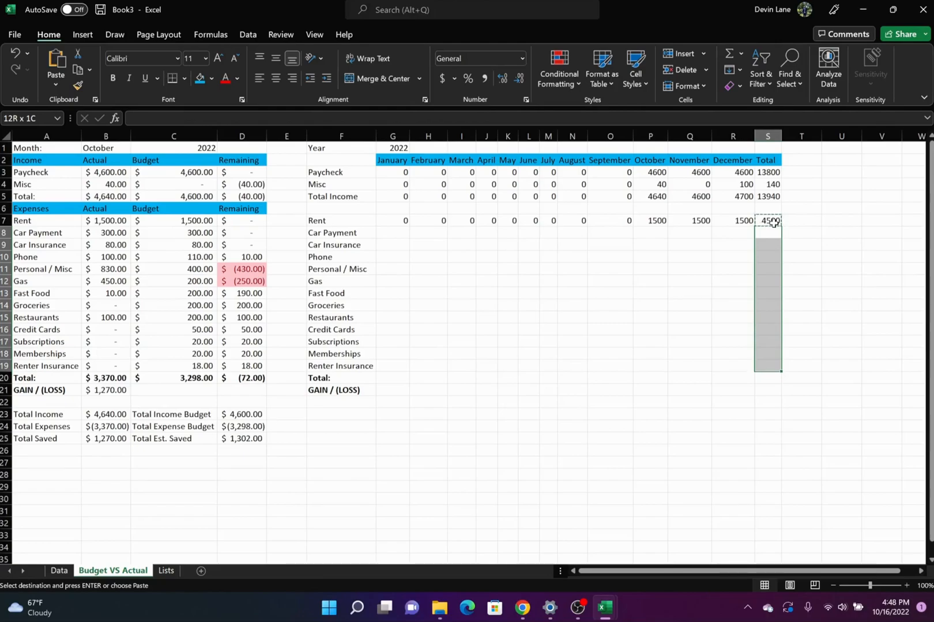
pyautogui.hotkey('ctrl', 'v')
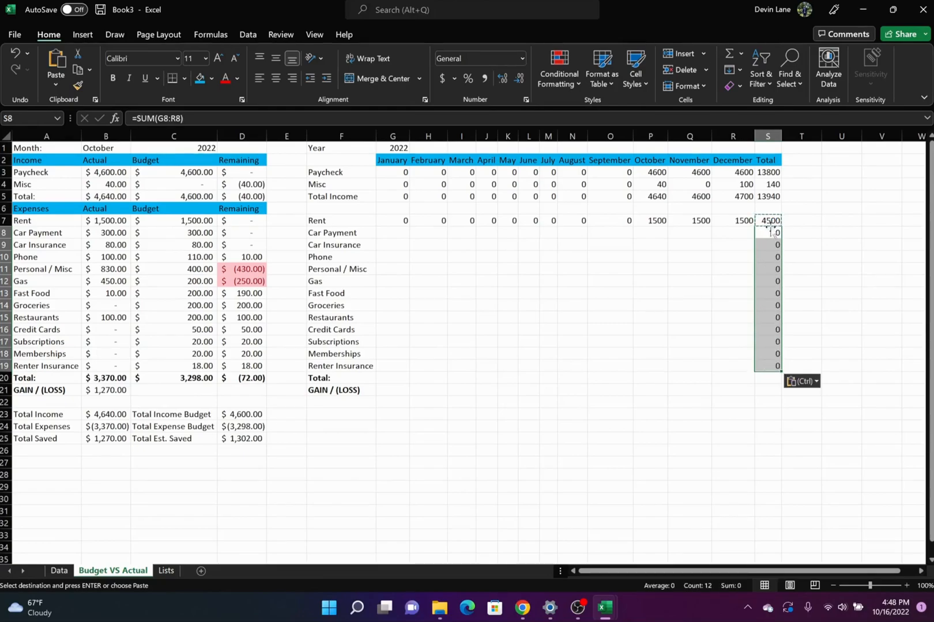
pyautogui.click(669, 296)
# Copy the January Rent SUMIFS formula from G7 down to G8:G19, from Car Payment through Renter Insurance
pyautogui.click(402, 219)
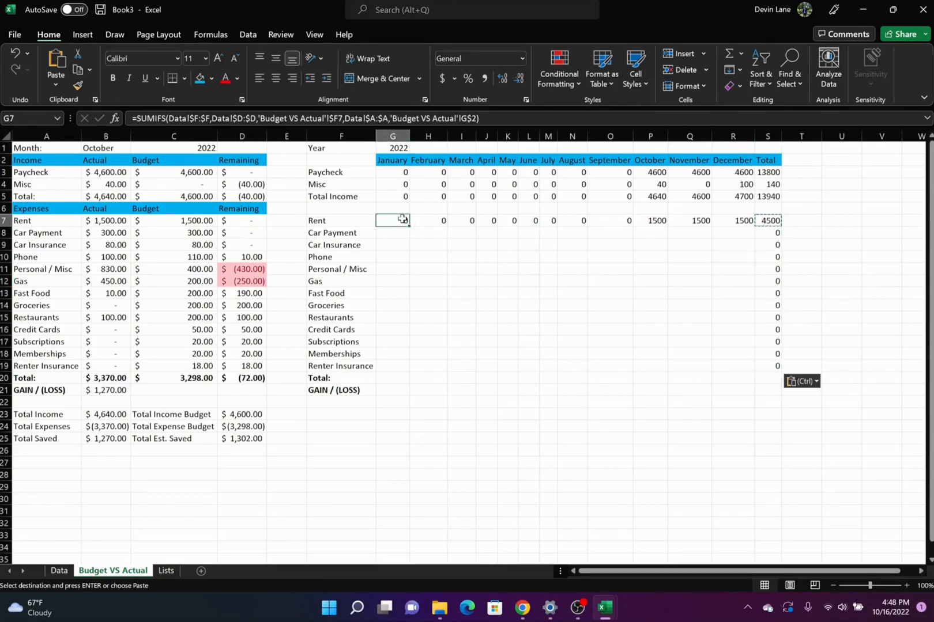
pyautogui.hotkey('ctrl', 'c')
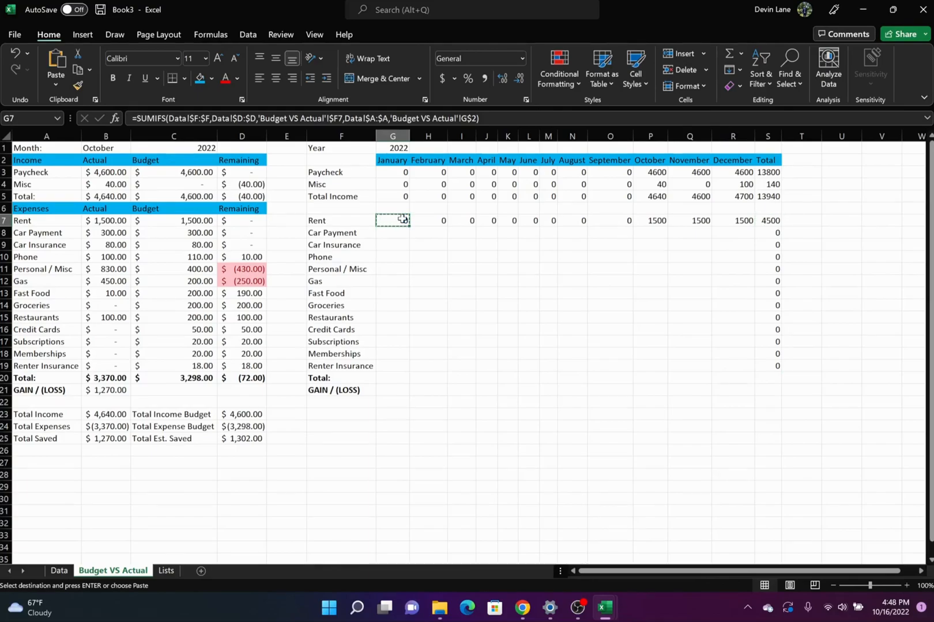
pyautogui.press('Down')
pyautogui.hotkey('shift', 'Down')
pyautogui.hotkey('shift', 'Down')
pyautogui.hotkey('shift', 'Down')
pyautogui.hotkey('shift', 'Down')
pyautogui.hotkey('shift', 'Down')
pyautogui.hotkey('shift', 'Down')
pyautogui.hotkey('shift', 'Down')
pyautogui.hotkey('shift', 'Down')
pyautogui.hotkey('shift', 'Down')
pyautogui.hotkey('shift', 'Down')
pyautogui.hotkey('shift', 'Down')
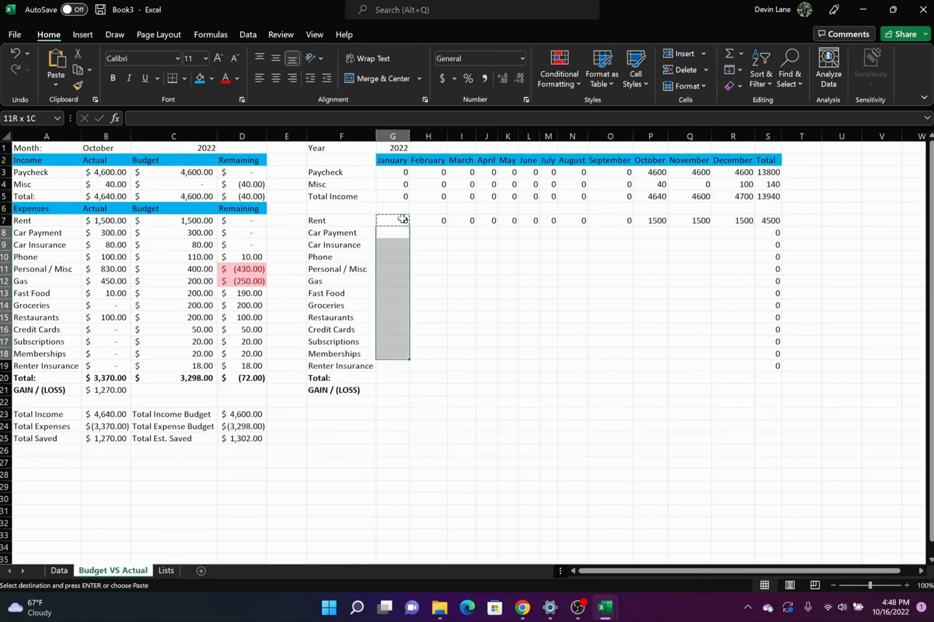
pyautogui.hotkey('ctrl', 'v')
# Copy the January expense formulas in G8:G19 across to H8:R19, covering February through December
pyautogui.press('Down')
pyautogui.press('Up')
pyautogui.hotkey('shift', 'Down')
pyautogui.hotkey('shift', 'Down')
pyautogui.hotkey('shift', 'Down')
pyautogui.hotkey('shift', 'Down')
pyautogui.hotkey('shift', 'Down')
pyautogui.hotkey('shift', 'Down')
pyautogui.hotkey('shift', 'Down')
pyautogui.hotkey('shift', 'Down')
pyautogui.hotkey('shift', 'Down')
pyautogui.hotkey('shift', 'Down')
pyautogui.hotkey('shift', 'Down')
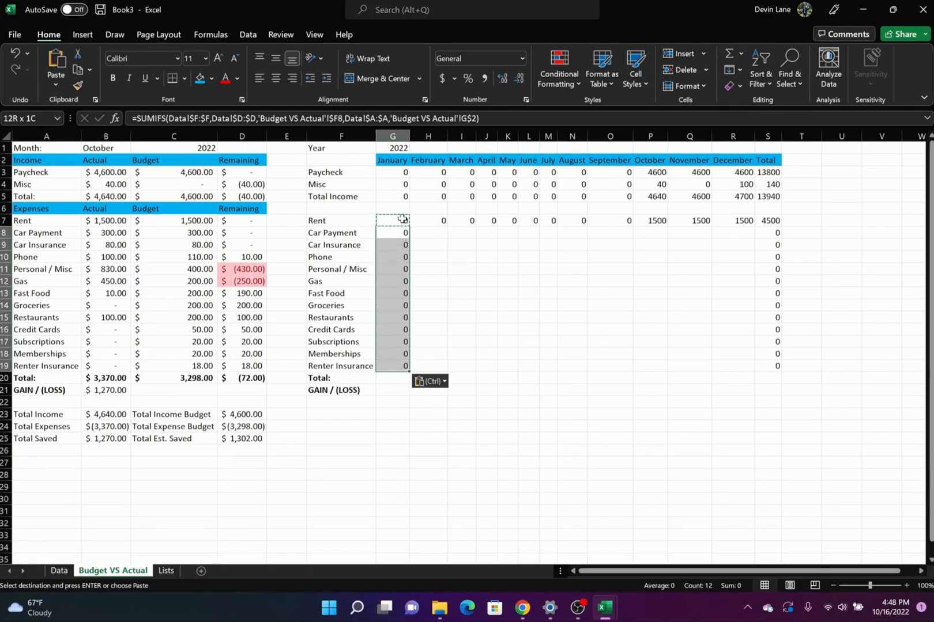
pyautogui.hotkey('ctrl', 'c')
pyautogui.press('Right')
pyautogui.hotkey('shift', 'Down')
pyautogui.hotkey('shift', 'Down')
pyautogui.hotkey('shift', 'Down')
pyautogui.hotkey('shift', 'Down')
pyautogui.hotkey('shift', 'Down')
pyautogui.hotkey('shift', 'Down')
pyautogui.hotkey('shift', 'Down')
pyautogui.hotkey('shift', 'Down')
pyautogui.hotkey('shift', 'Down')
pyautogui.hotkey('shift', 'Down')
pyautogui.hotkey('shift', 'Down')
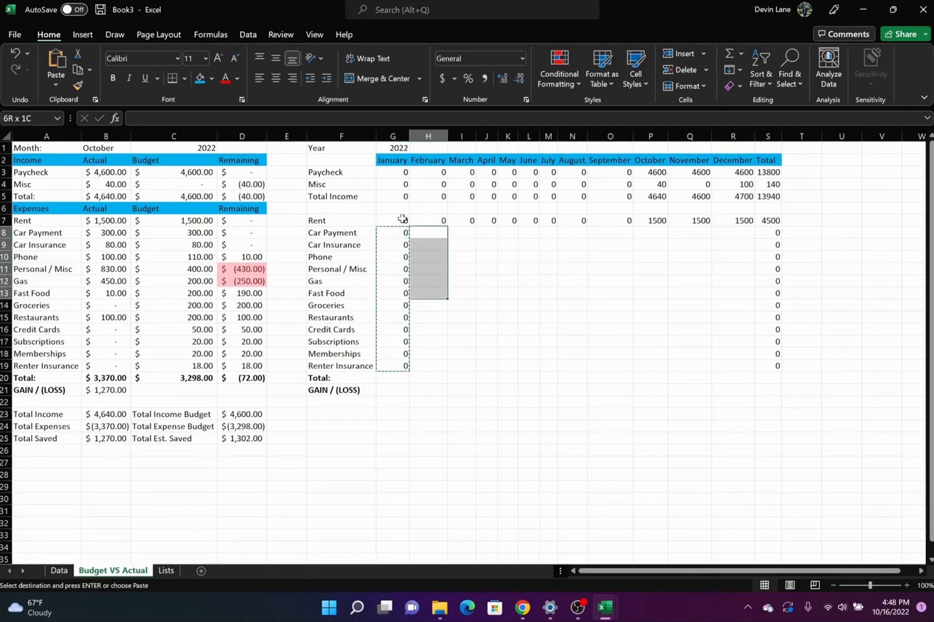
pyautogui.hotkey('shift', 'Right')
pyautogui.hotkey('shift', 'Right')
pyautogui.hotkey('shift', 'Right')
pyautogui.hotkey('shift', 'Right')
pyautogui.hotkey('shift', 'Right')
pyautogui.hotkey('shift', 'Right')
pyautogui.hotkey('shift', 'Right')
pyautogui.hotkey('shift', 'Right')
pyautogui.hotkey('shift', 'Right')
pyautogui.hotkey('shift', 'Right')
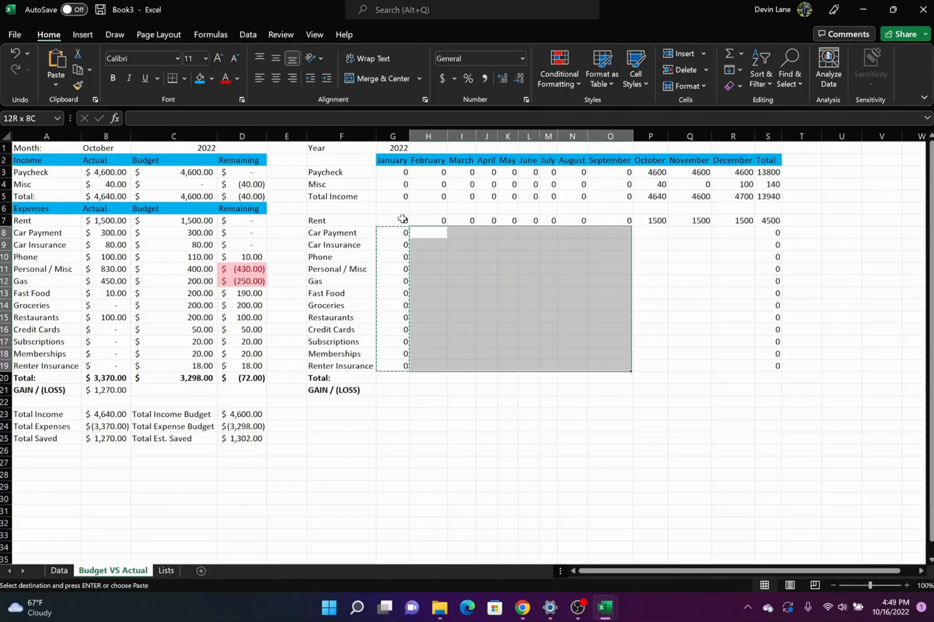
pyautogui.hotkey('ctrl', 'v')
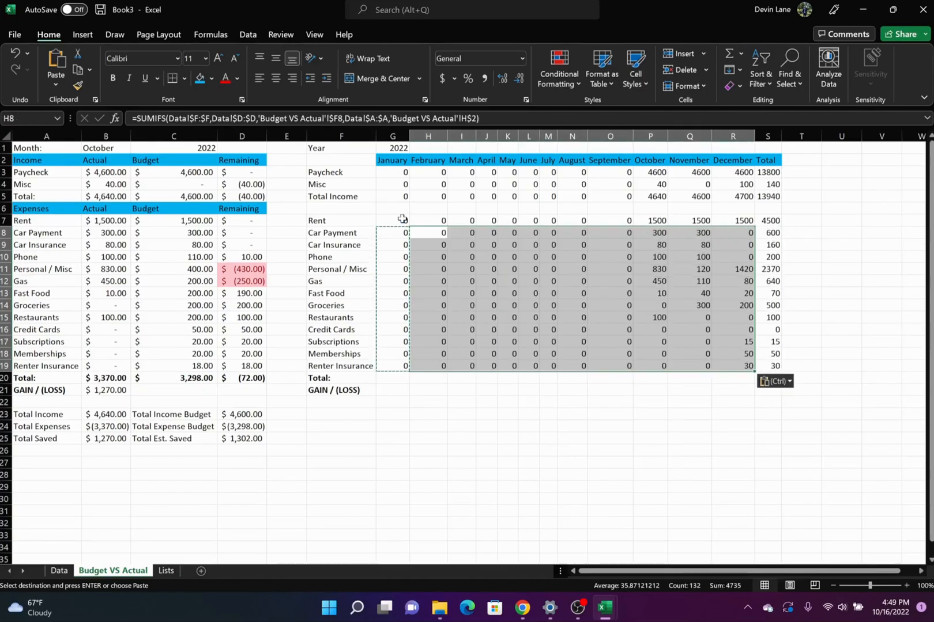
pyautogui.click(469, 331)
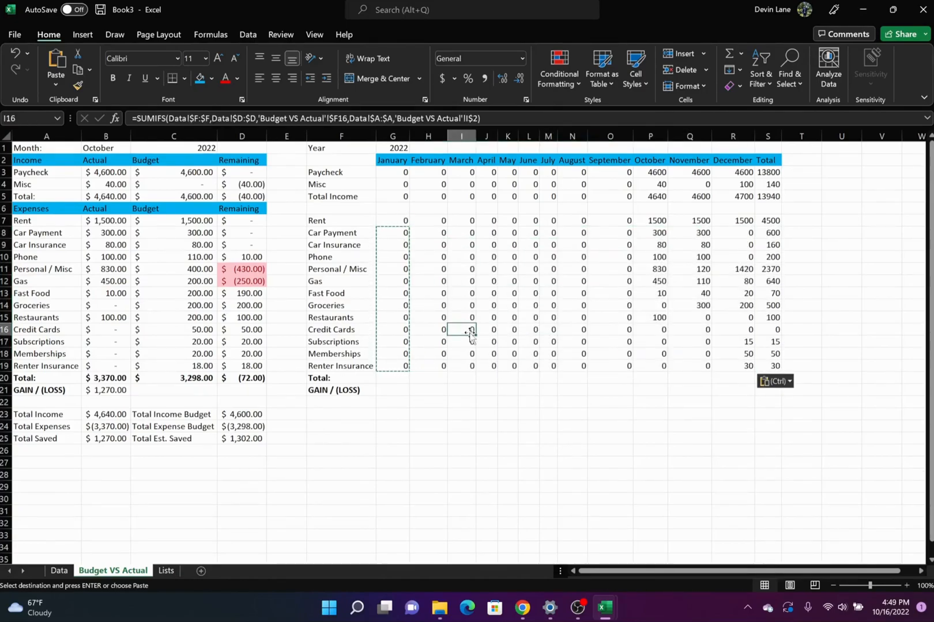
pyautogui.press('Escape')
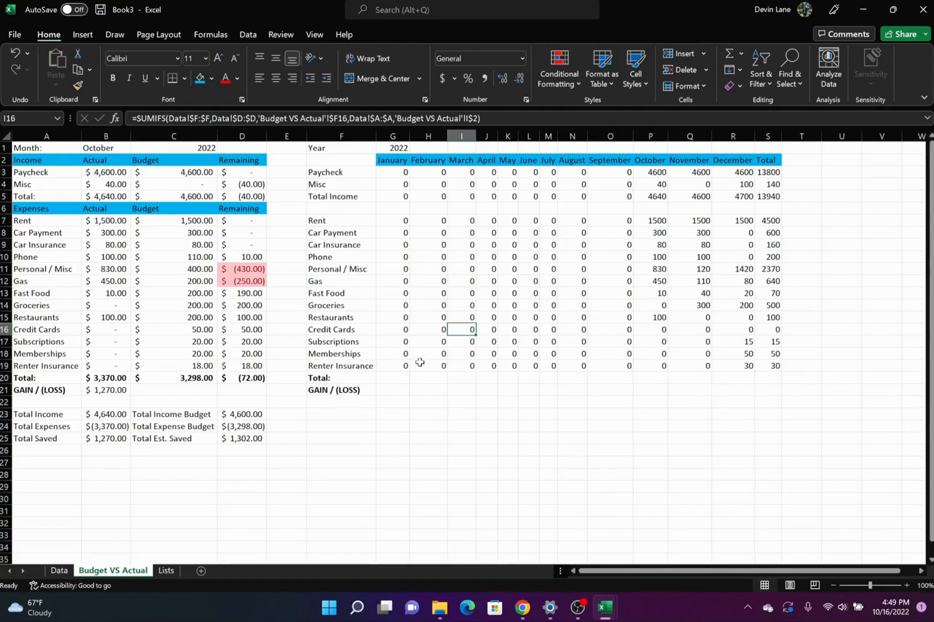
# Sum the January expenses in G20 with =SUM(G7:G19)
pyautogui.click(398, 376)
pyautogui.write('=sum(')
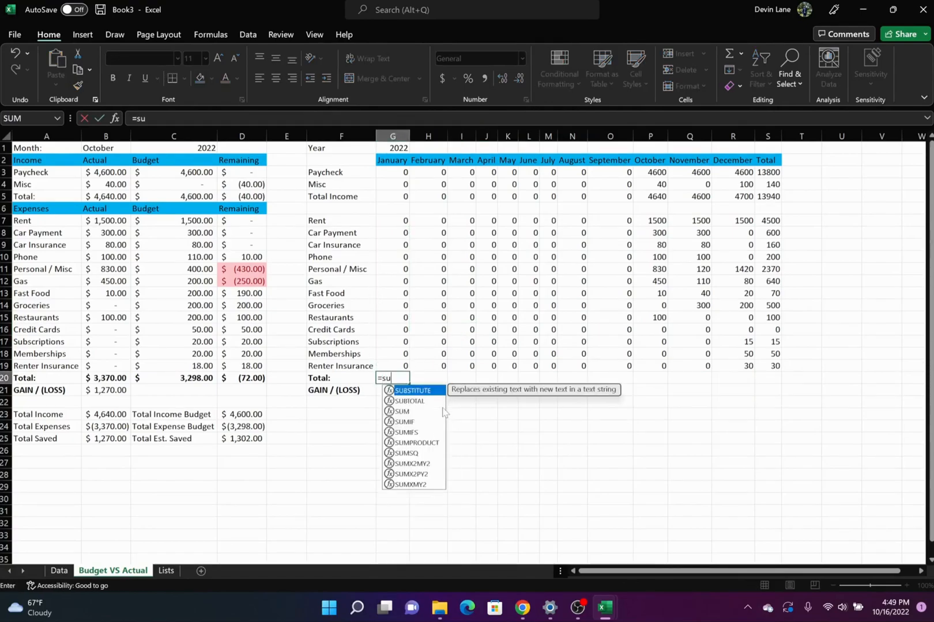
pyautogui.press('Up')
pyautogui.press('Up')
pyautogui.press('Up')
pyautogui.press('Up')
pyautogui.press('Up')
pyautogui.press('Up')
pyautogui.press('Up')
pyautogui.press('Up')
pyautogui.press('Up')
pyautogui.press('Up')
pyautogui.press('Up')
pyautogui.press('Up')
pyautogui.press('Up')
pyautogui.press('Up')
pyautogui.press('Up')
pyautogui.press('Up')
pyautogui.press('Up')
pyautogui.press('Up')
pyautogui.press('Up')
pyautogui.press('Down')
pyautogui.press('Down')
pyautogui.press('Down')
pyautogui.press('Down')
pyautogui.press('Down')
pyautogui.press('Down')
pyautogui.hotkey('shift', 'Down')
pyautogui.hotkey('shift', 'Down')
pyautogui.hotkey('shift', 'Down')
pyautogui.hotkey('shift', 'Down')
pyautogui.hotkey('shift', 'Down')
pyautogui.hotkey('shift', 'Down')
pyautogui.hotkey('shift', 'Down')
pyautogui.hotkey('shift', 'Down')
pyautogui.hotkey('shift', 'Down')
pyautogui.hotkey('shift', 'Down')
pyautogui.hotkey('shift', 'Down')
pyautogui.hotkey('shift', 'Down')
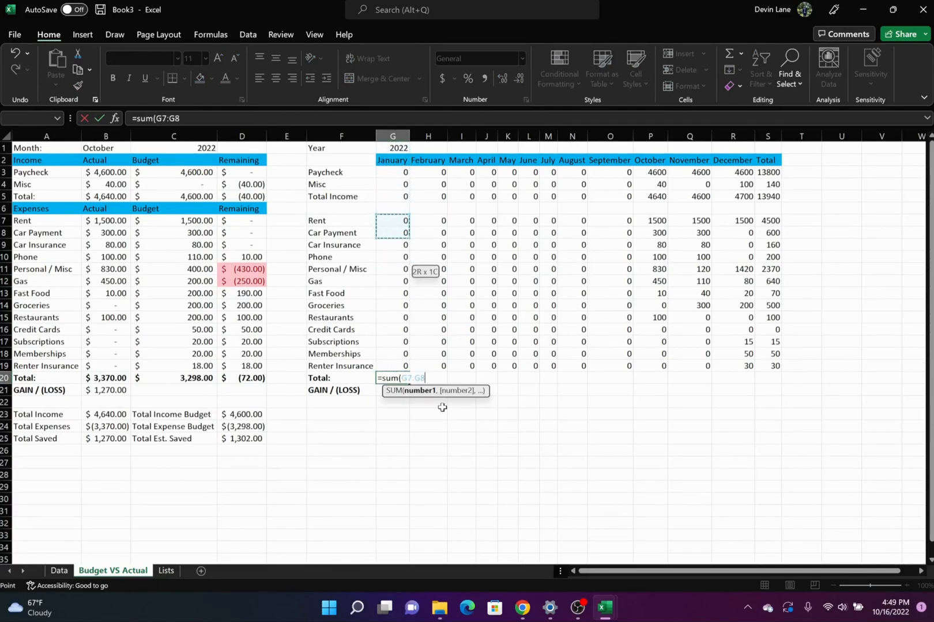
pyautogui.write(')')
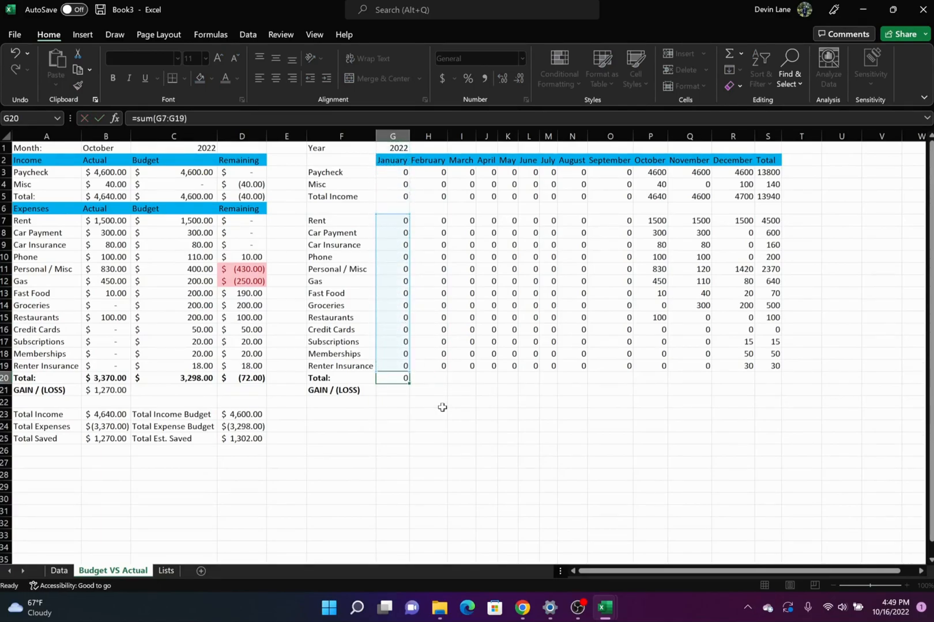
pyautogui.press('Return')
# Fill the January expense total in G20 across through December and the yearly Total column, up to S20
pyautogui.click(404, 379)
pyautogui.moveTo(409, 384); pyautogui.dragTo(738, 377)
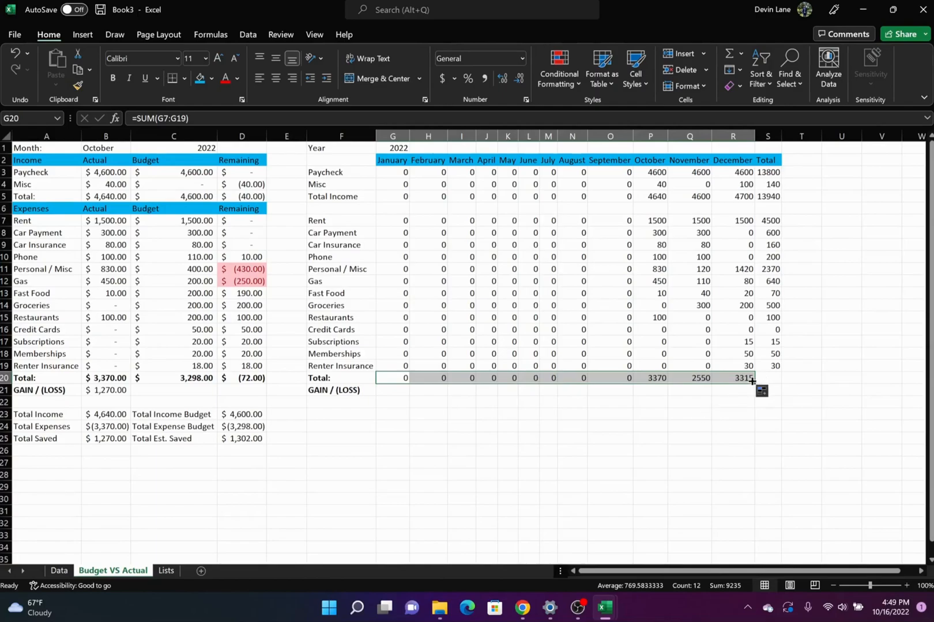
pyautogui.moveTo(752, 381); pyautogui.dragTo(775, 380)
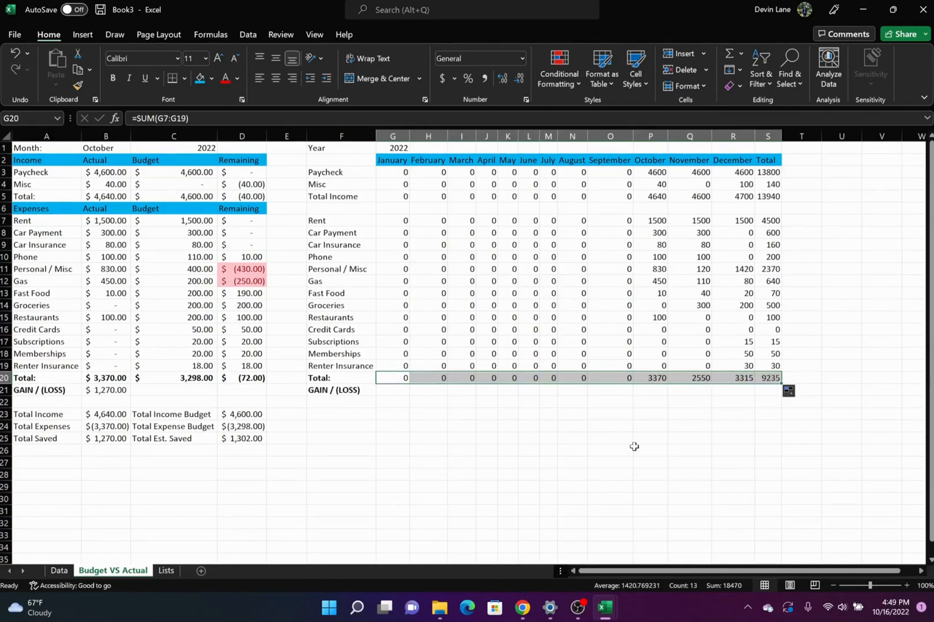
pyautogui.click(634, 447)
pyautogui.moveTo(660, 380); pyautogui.dragTo(717, 383)
pyautogui.click(508, 402)
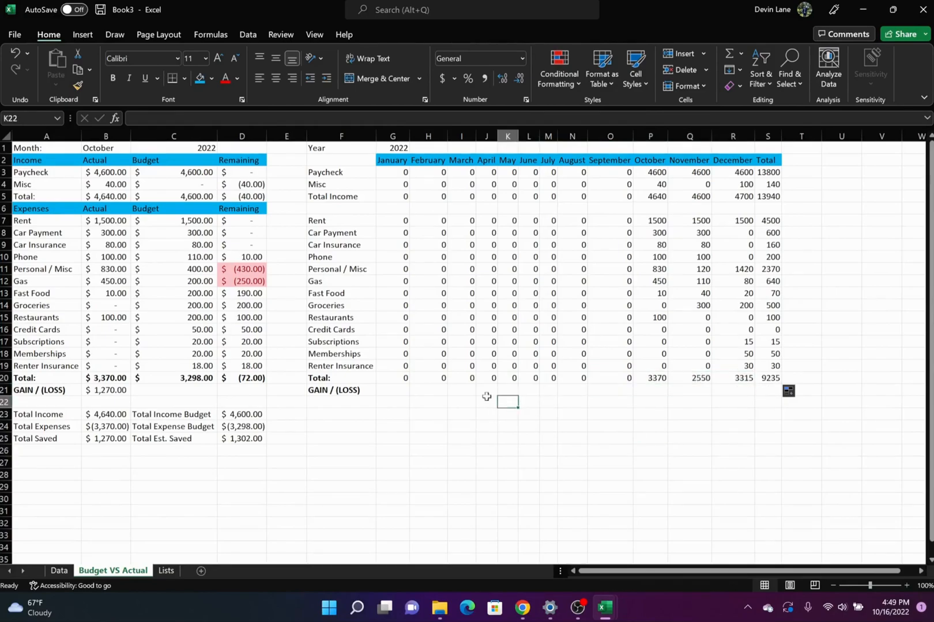
# Calculate the January gain or loss in G21 with =SUM(G5-G20)
pyautogui.click(397, 391)
pyautogui.write('=sum(')
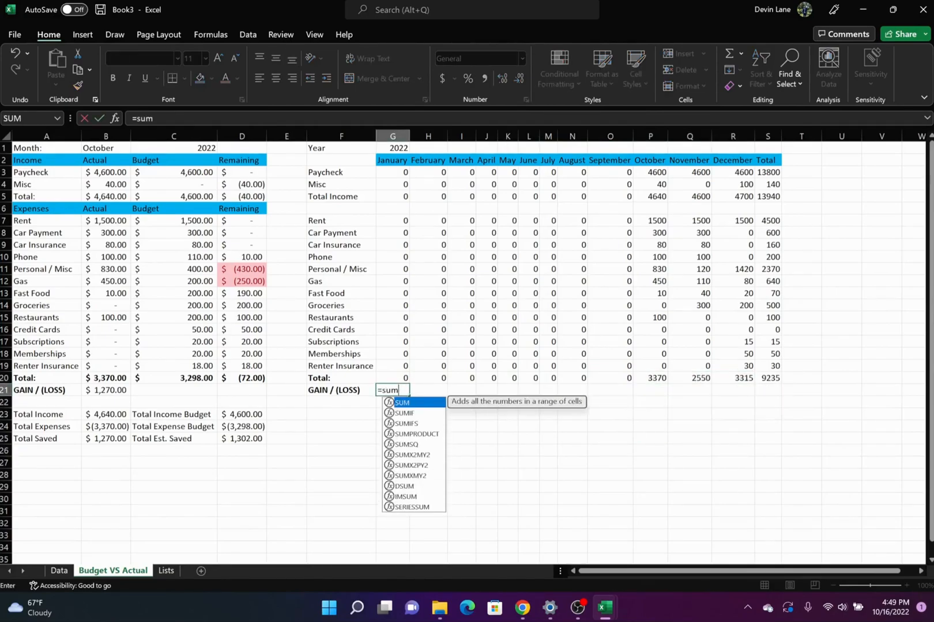
pyautogui.press('Up')
pyautogui.press('Up')
pyautogui.press('Up')
pyautogui.press('Up')
pyautogui.press('Up')
pyautogui.press('Up')
pyautogui.press('Up')
pyautogui.press('Up')
pyautogui.press('Up')
pyautogui.press('Up')
pyautogui.press('Up')
pyautogui.press('Up')
pyautogui.press('Up')
pyautogui.press('Up')
pyautogui.press('Up')
pyautogui.press('Up')
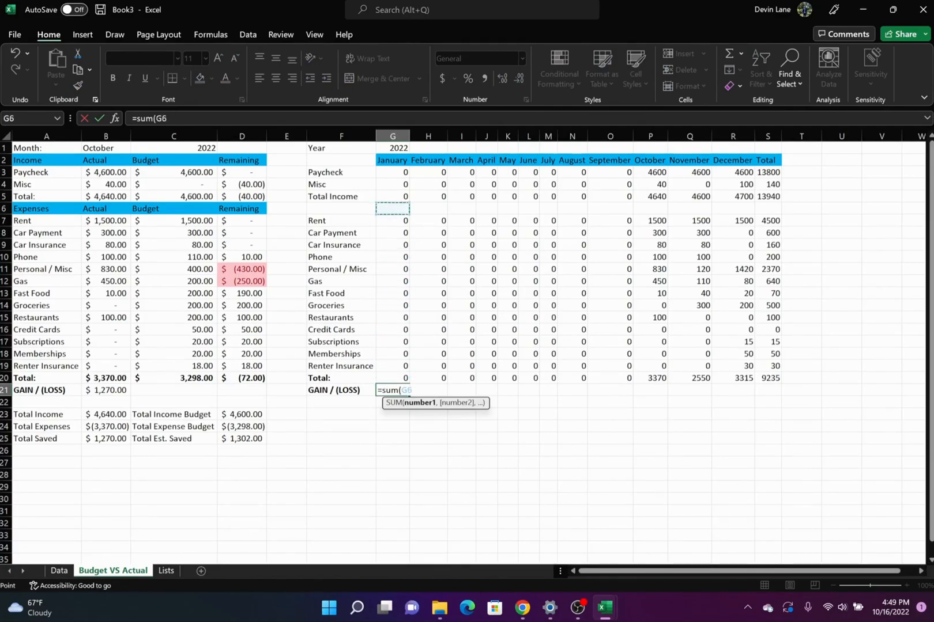
pyautogui.write('-')
pyautogui.press('Up')
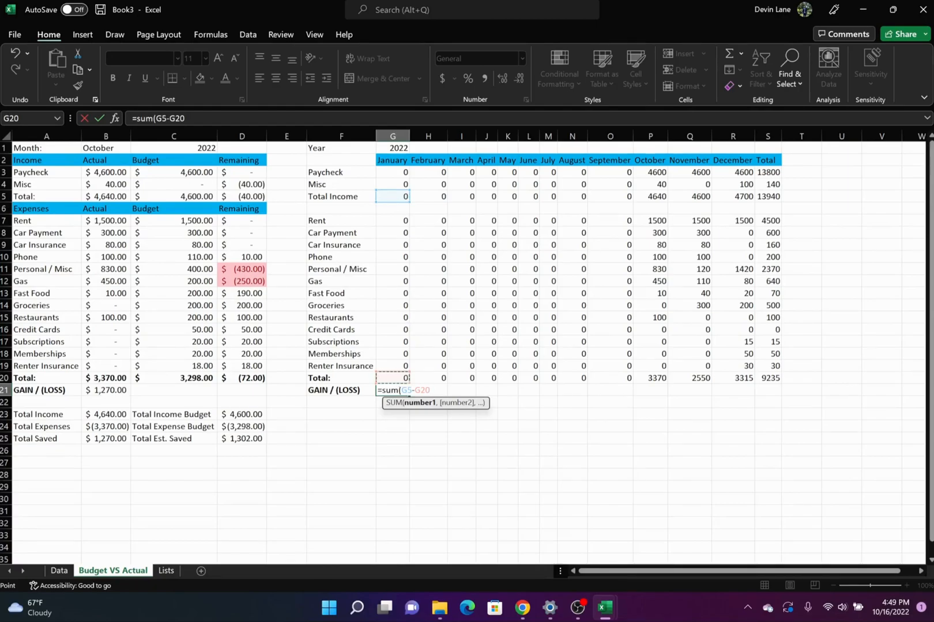
pyautogui.write(')')
pyautogui.press('Return')
# Fill the January gain/loss formula from G21 across through December and the yearly Total column, up to S21
pyautogui.click(401, 392)
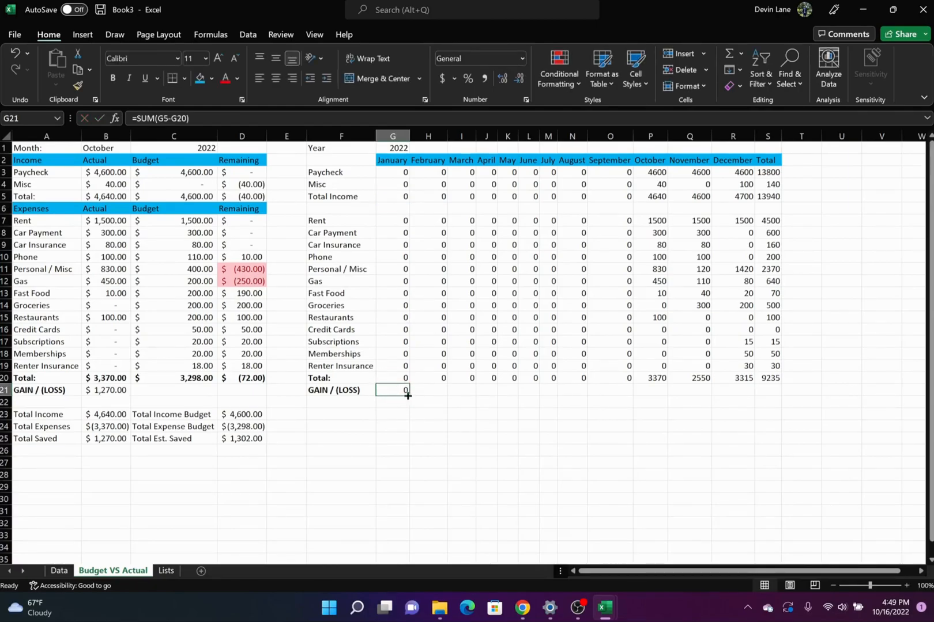
pyautogui.moveTo(410, 397); pyautogui.dragTo(778, 394)
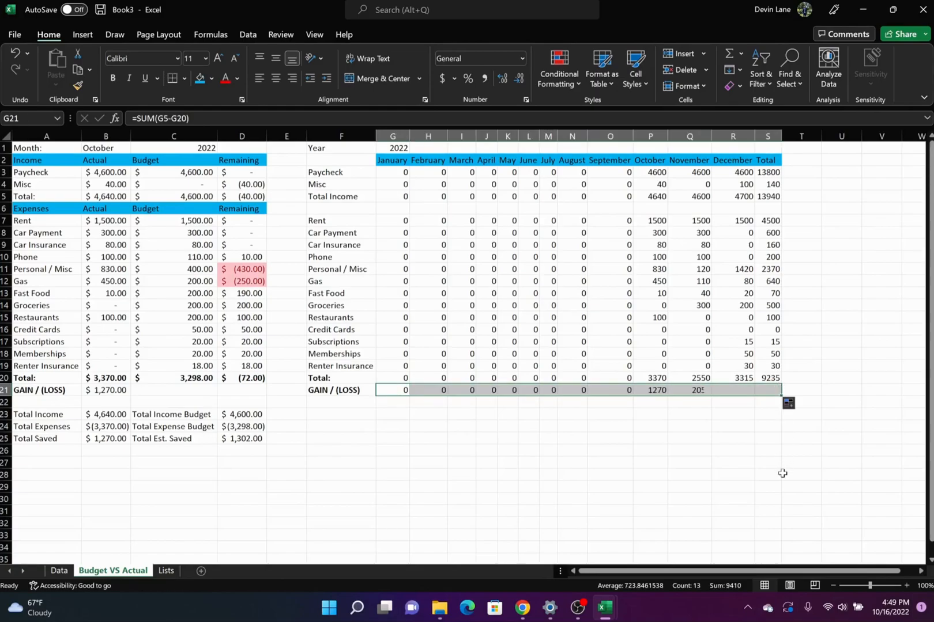
pyautogui.click(776, 478)
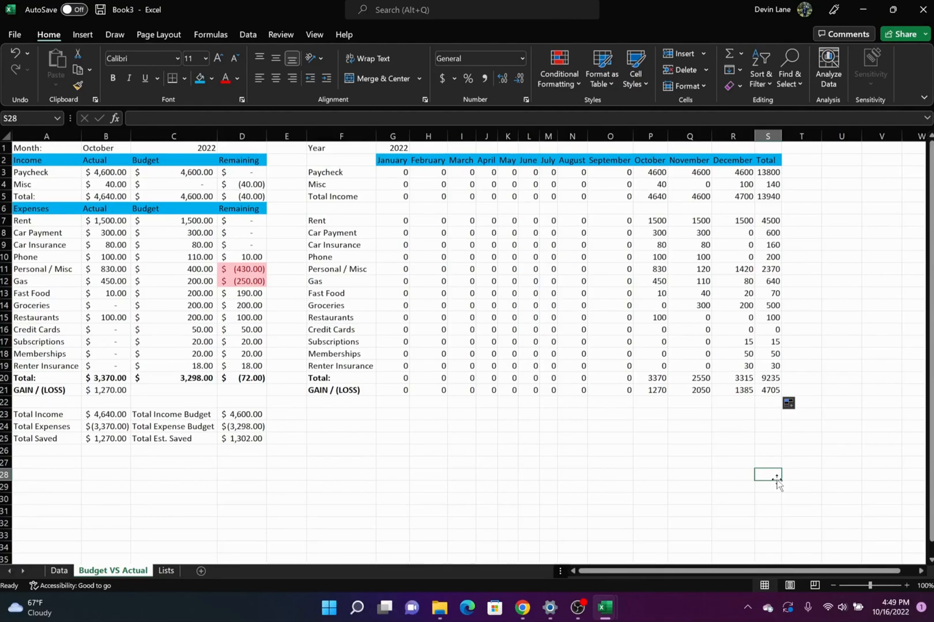
# Check the yearly gain/loss by computing 13940 - 9235 in the Calculator app, and return to the workbook
pyautogui.click(768, 195)
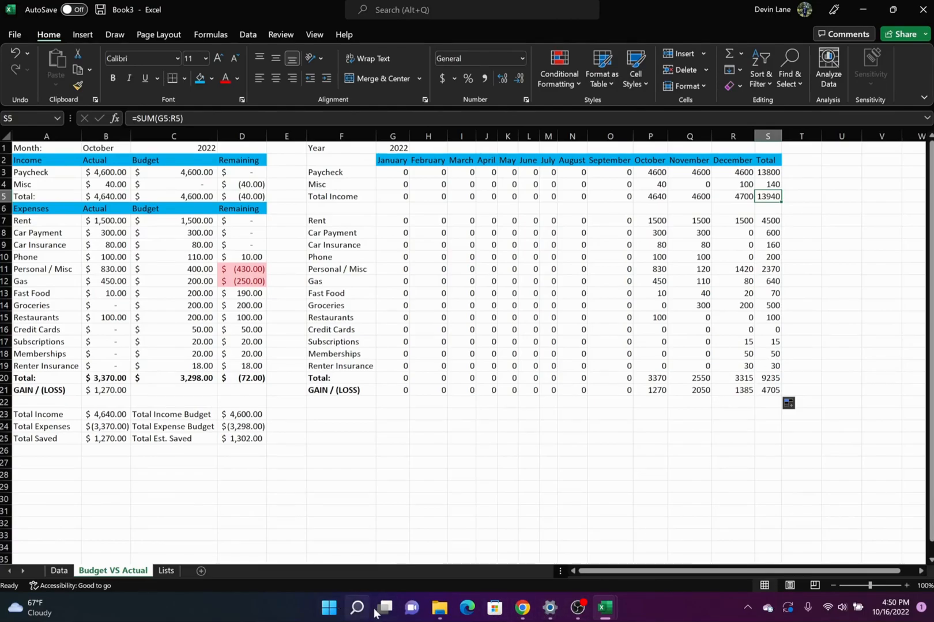
pyautogui.click(357, 607)
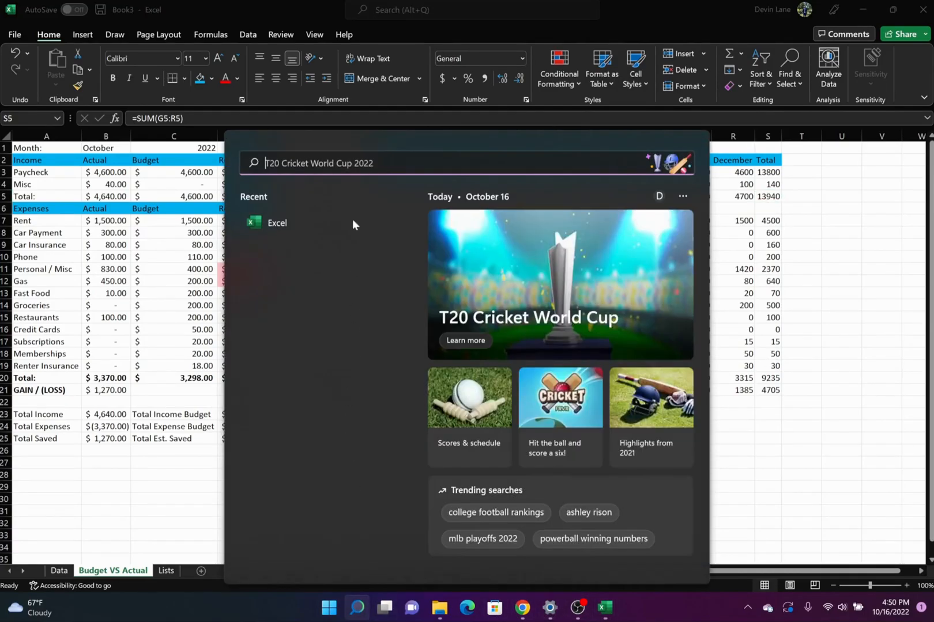
pyautogui.write('cal')
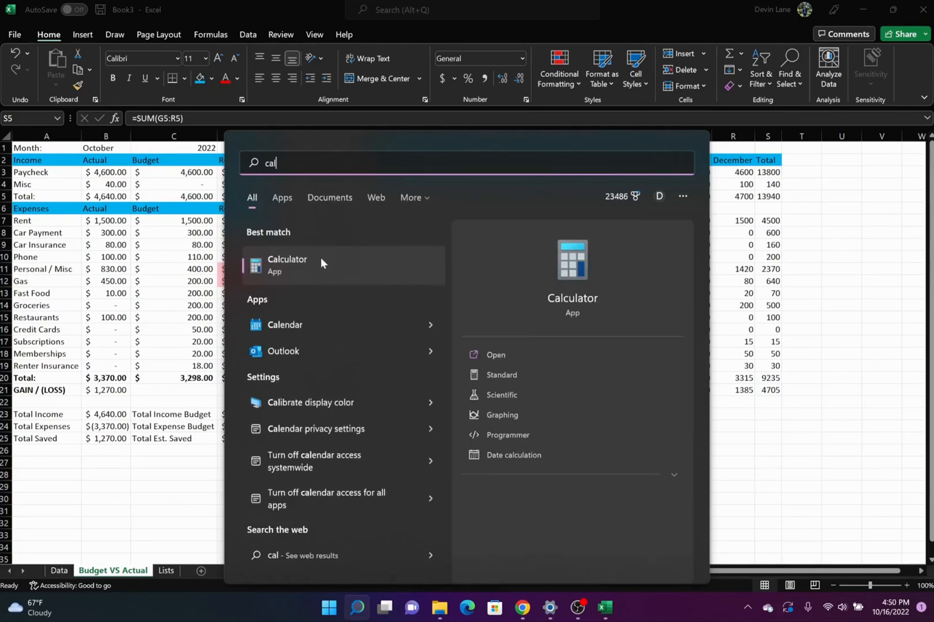
pyautogui.click(321, 259)
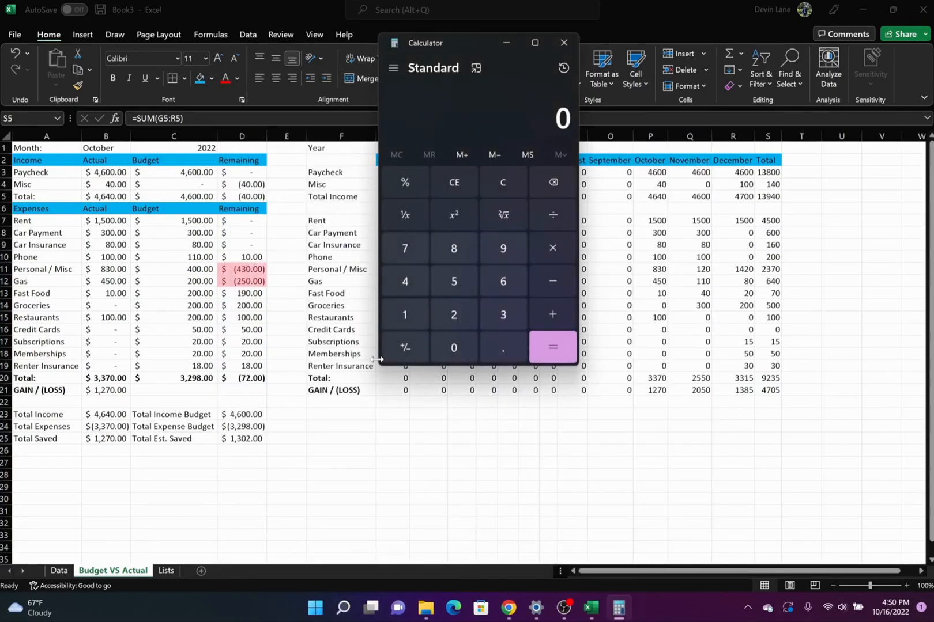
pyautogui.write('13940')
pyautogui.press('-')
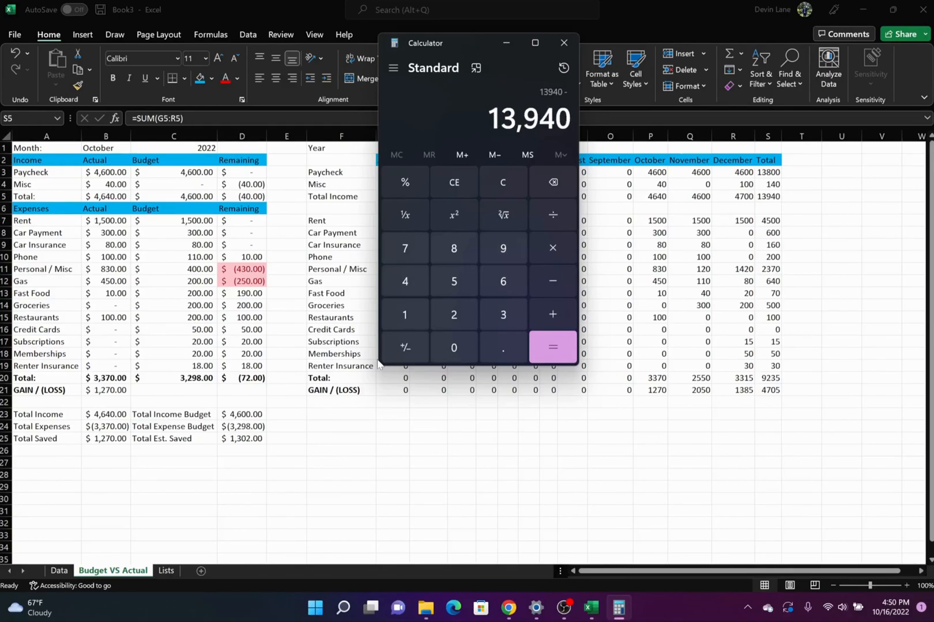
pyautogui.write('9,2')
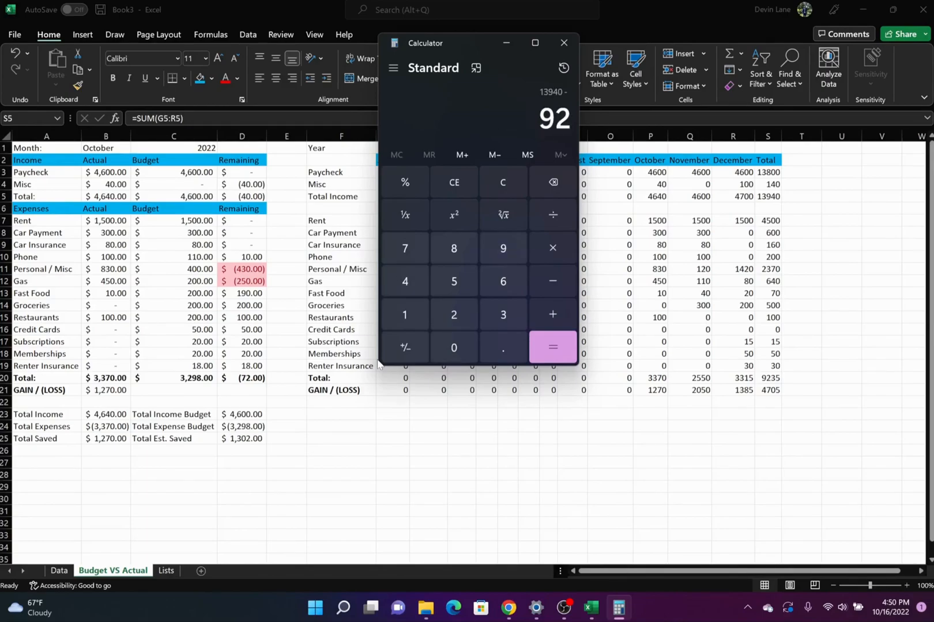
pyautogui.write('35')
pyautogui.press('Return')
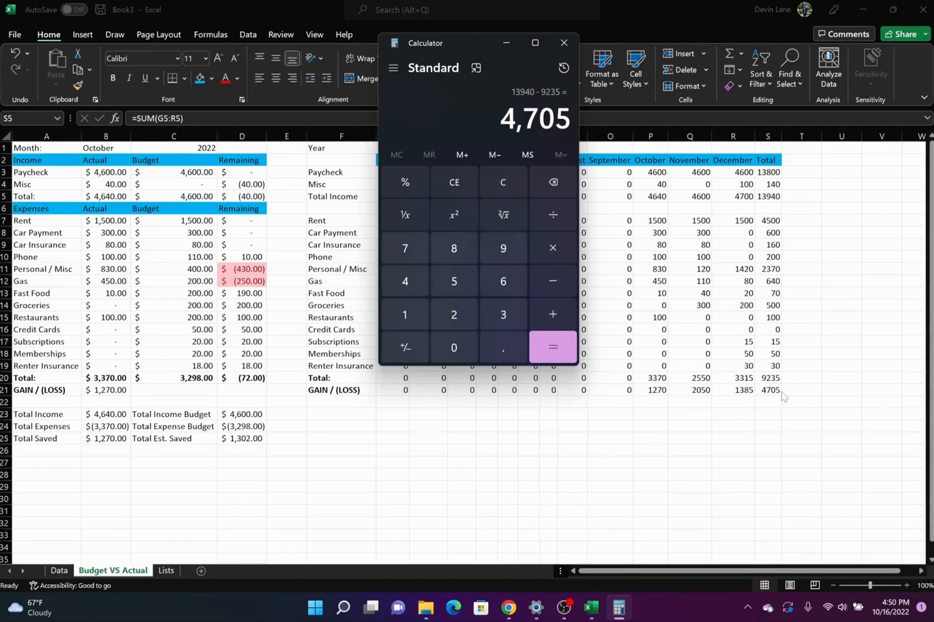
pyautogui.click(505, 46)
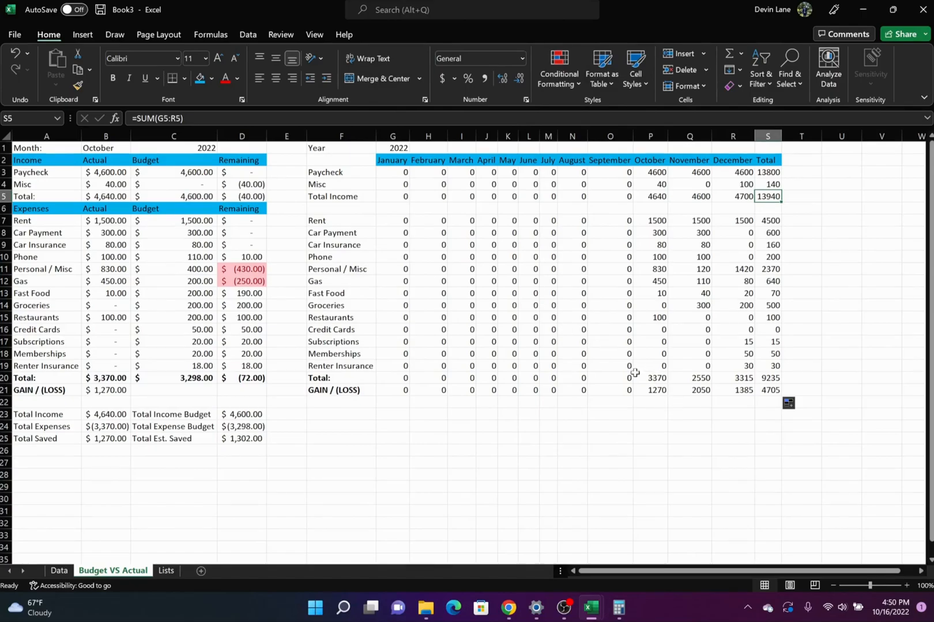
# Compare October's gain/loss in the yearly overview with the monthly GAIN / (LOSS) in B21 and Total Saved in B25
pyautogui.click(660, 382)
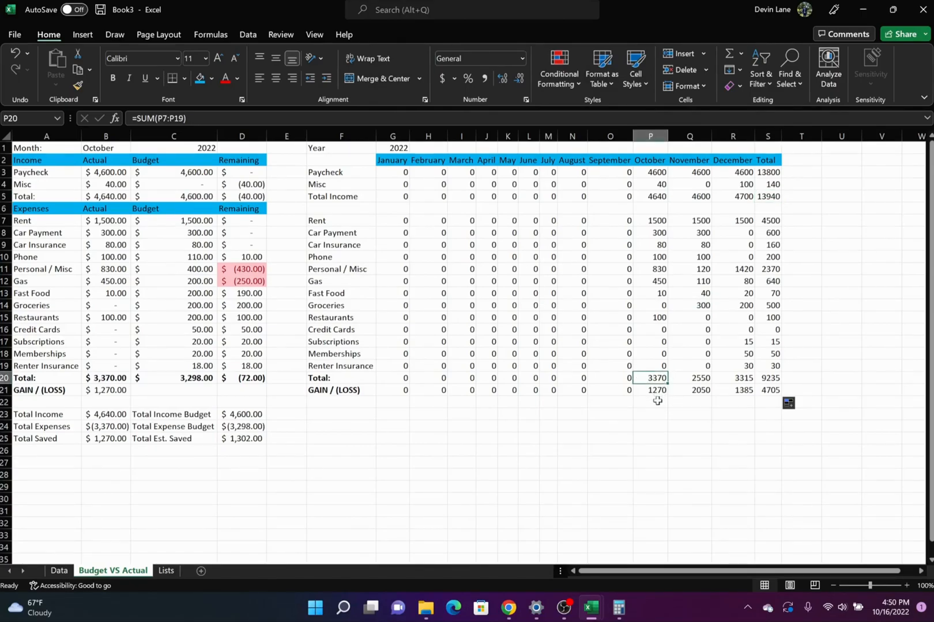
pyautogui.press('Escape')
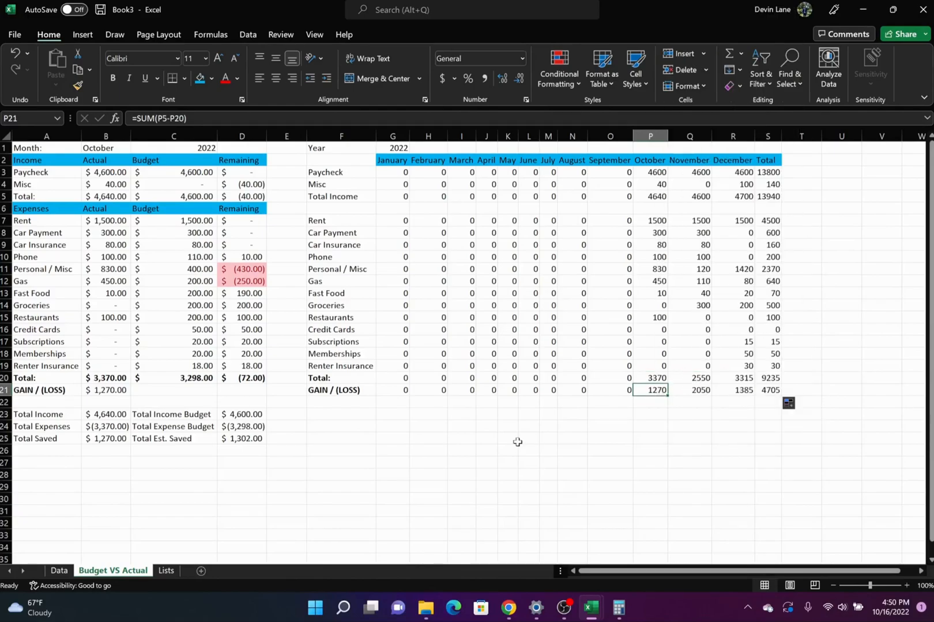
pyautogui.click(102, 438)
pyautogui.click(115, 392)
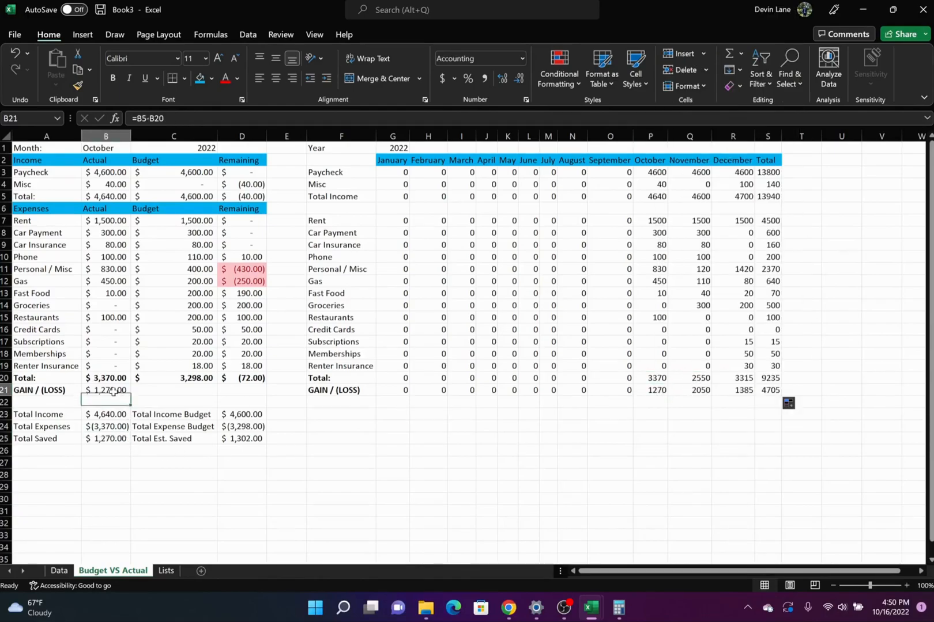
pyautogui.click(119, 438)
pyautogui.click(115, 395)
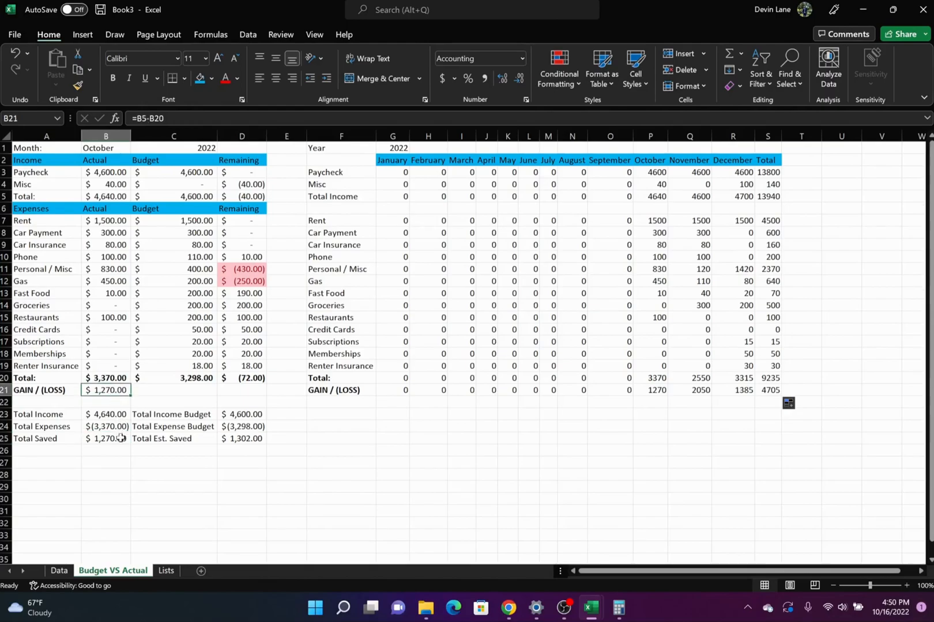
pyautogui.click(120, 442)
# Switch the month in B1 to November and compare Total Saved in B25 with the November gain/loss in Q21
pyautogui.click(124, 150)
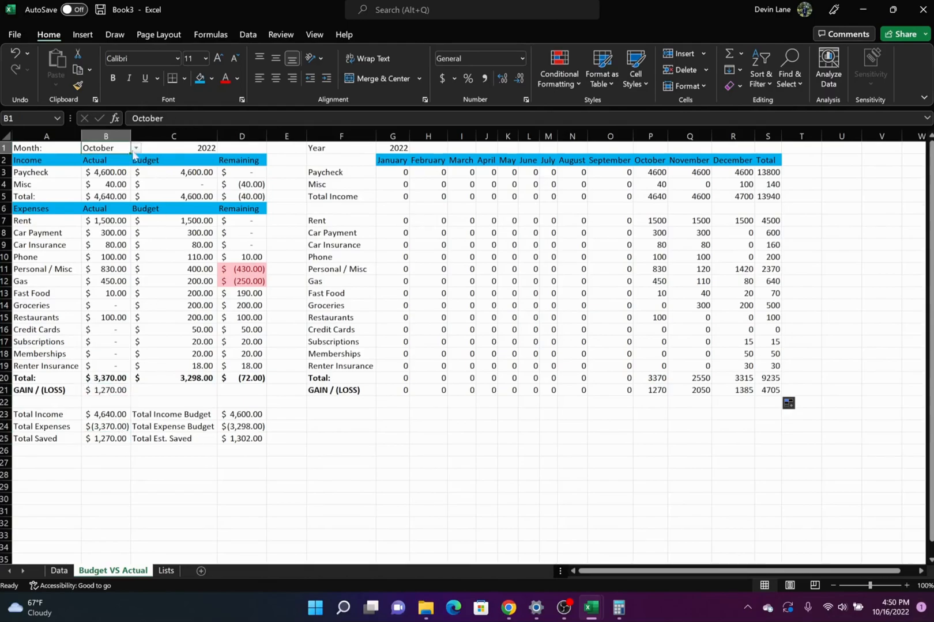
pyautogui.click(137, 149)
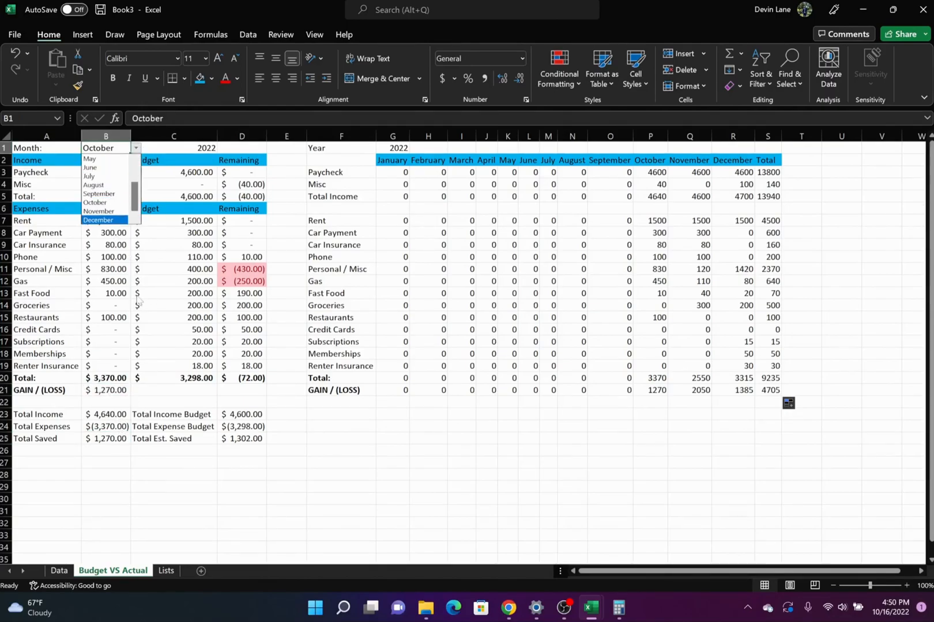
pyautogui.click(112, 215)
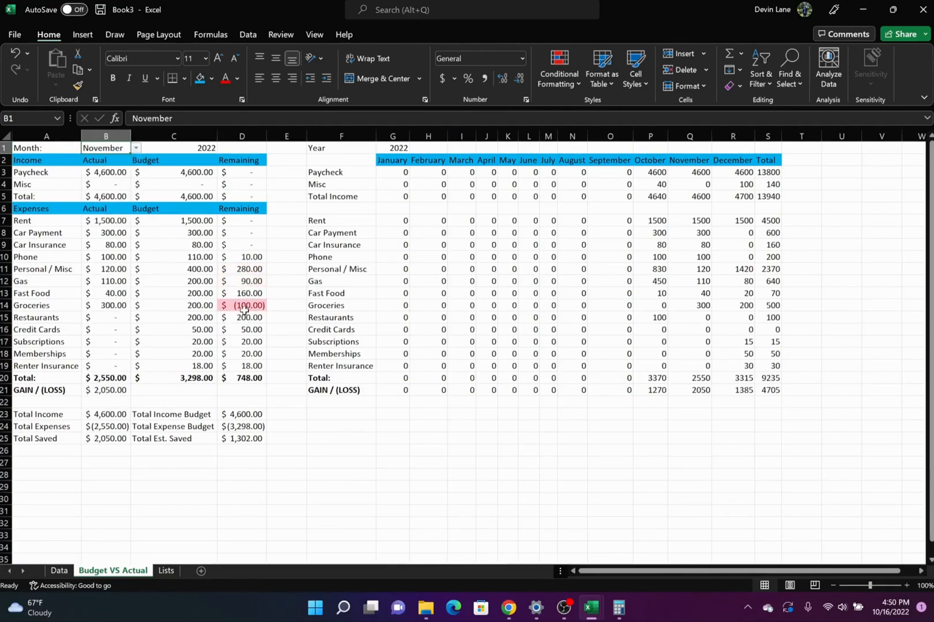
pyautogui.click(119, 441)
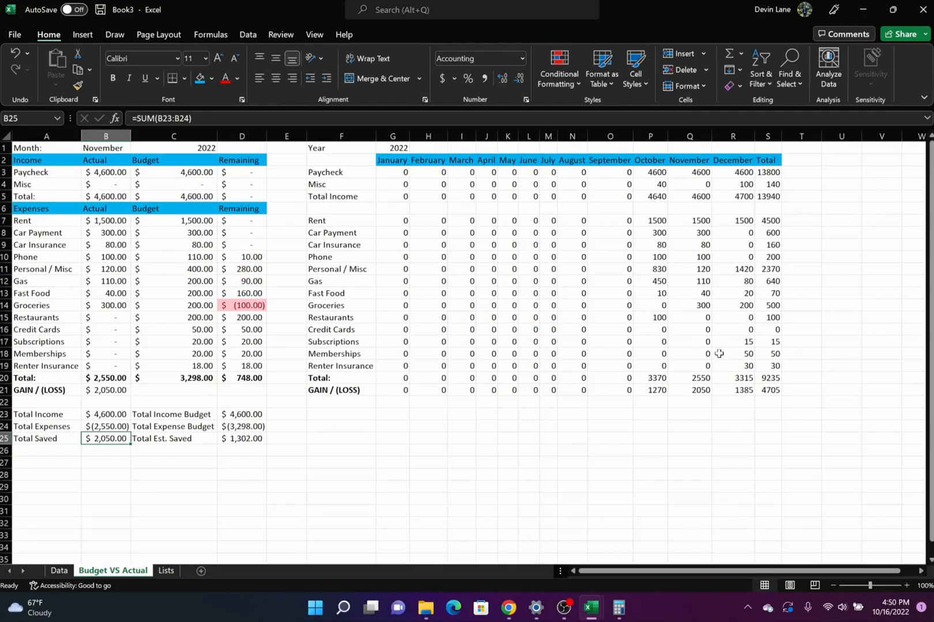
pyautogui.click(698, 393)
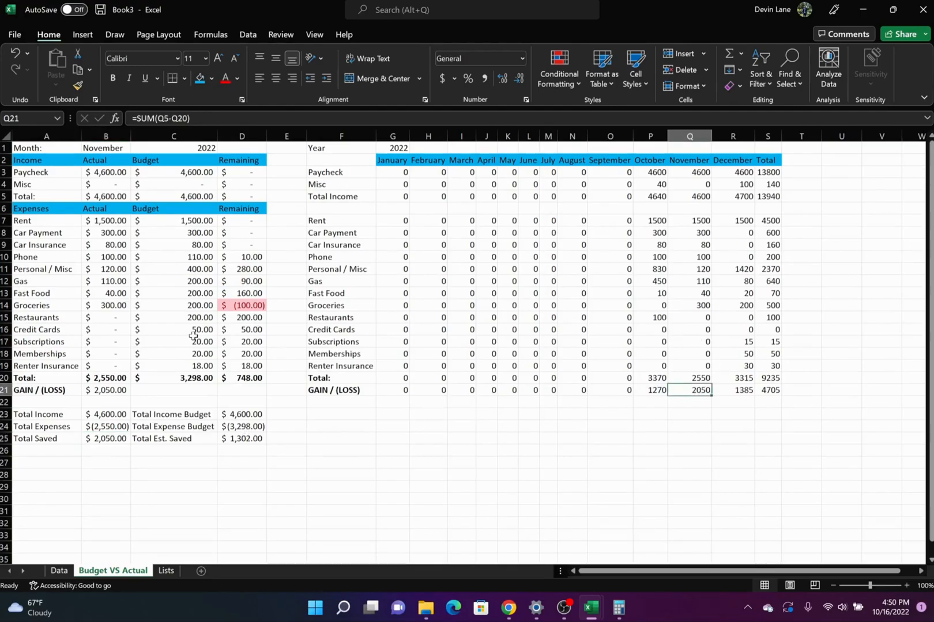
# Switch the month in B1 to December and check the December gain/loss in R21 against the monthly summary
pyautogui.click(126, 148)
pyautogui.click(133, 149)
pyautogui.click(127, 149)
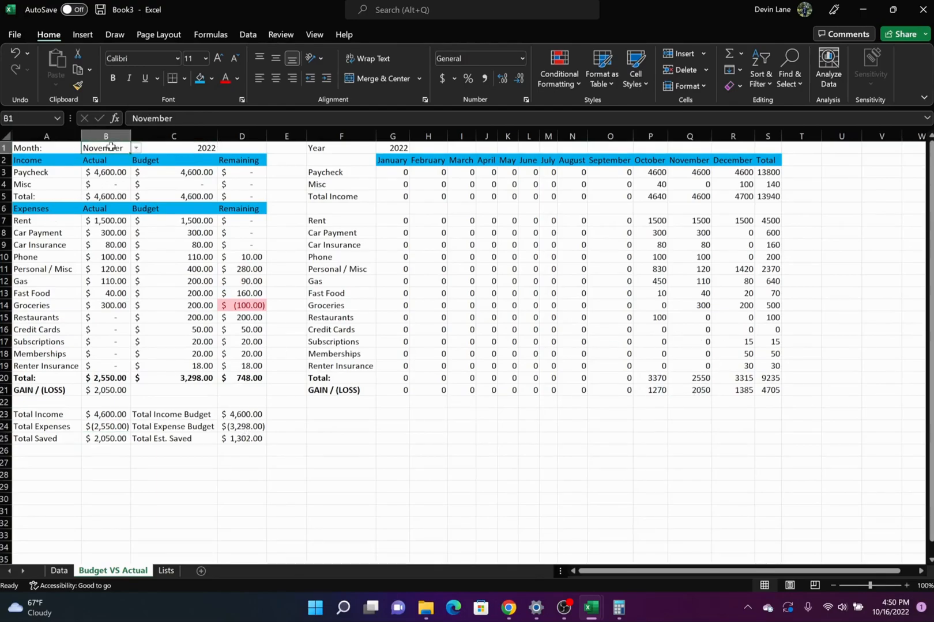
pyautogui.click(136, 149)
pyautogui.click(118, 222)
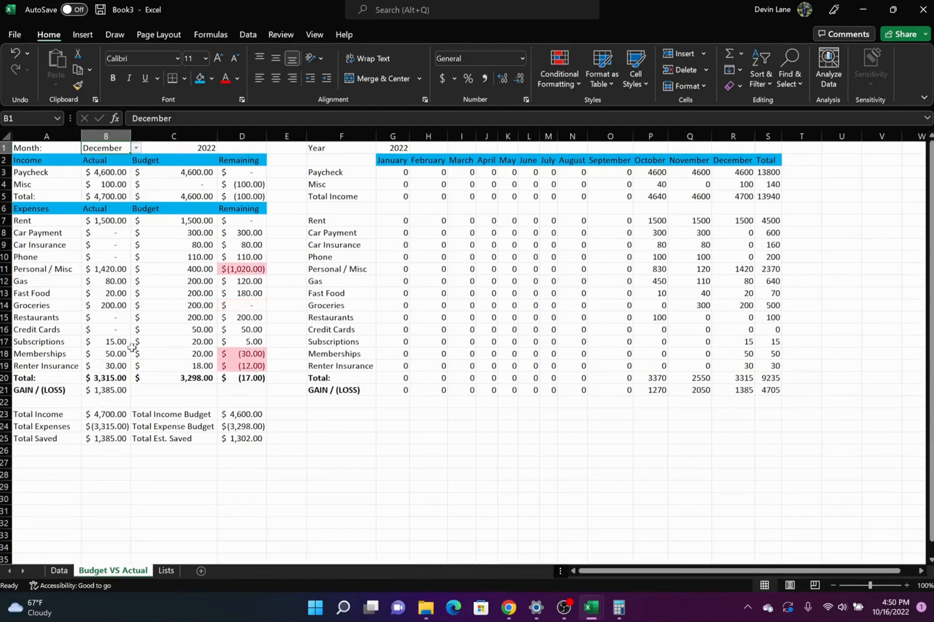
pyautogui.click(734, 390)
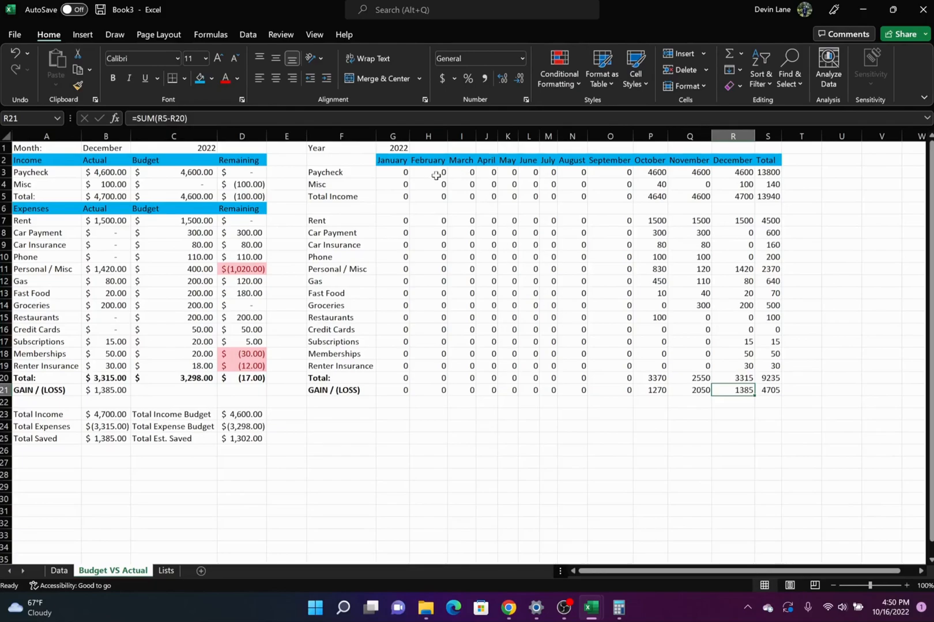
# Apply the dollar Accounting number format to the whole yearly overview, G3:S21
pyautogui.moveTo(394, 170); pyautogui.dragTo(772, 391)
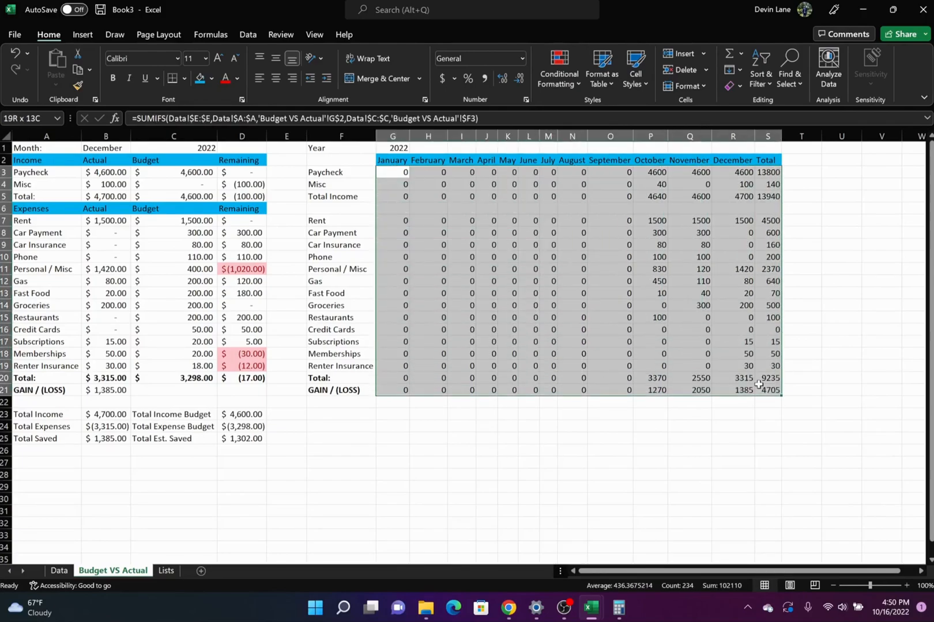
pyautogui.click(443, 80)
pyautogui.click(589, 447)
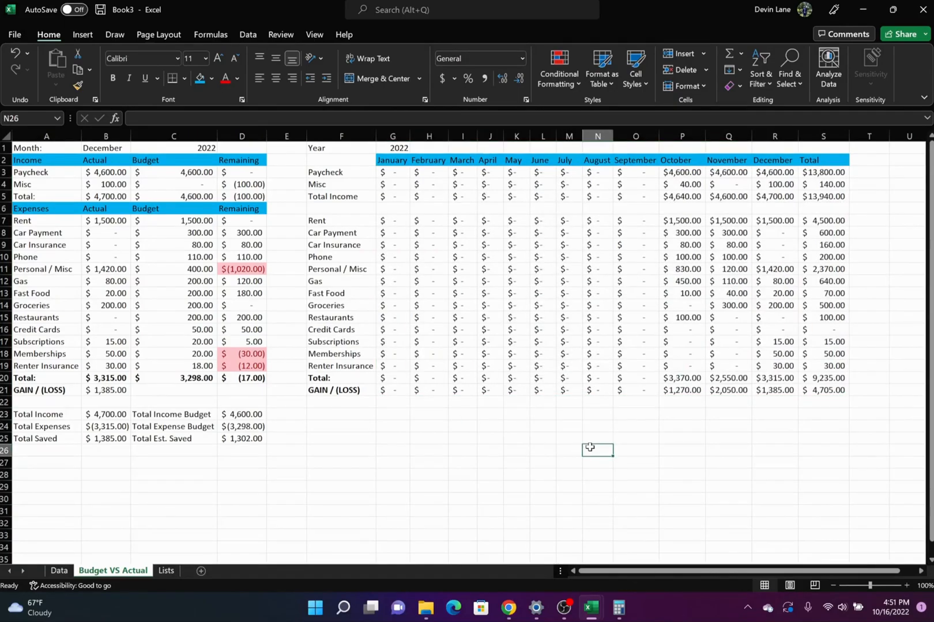
# Set the Accounting symbol to None for the January through December figures in G3:R21, keeping two decimal places
pyautogui.click(829, 391)
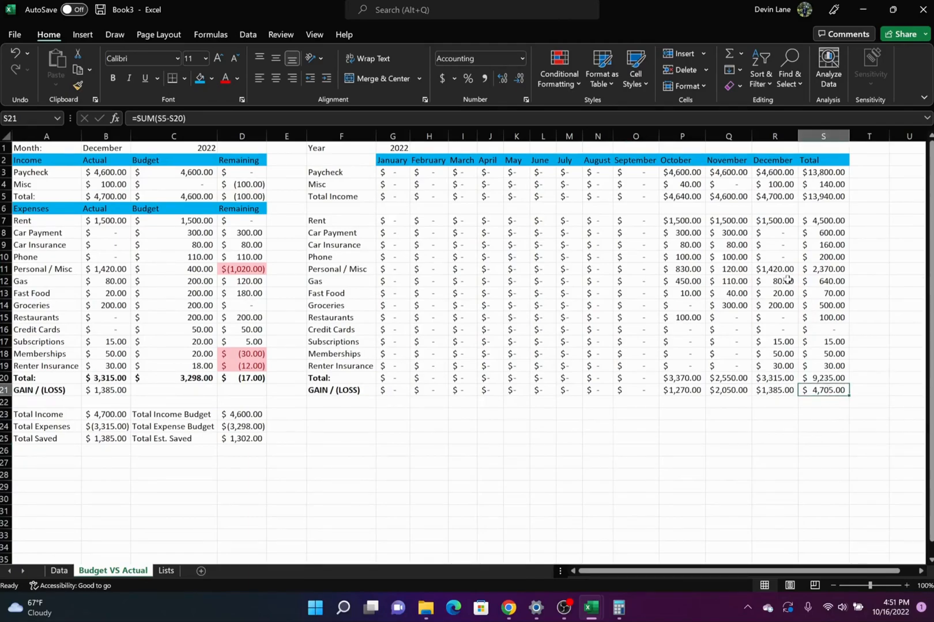
pyautogui.moveTo(779, 174); pyautogui.dragTo(772, 392)
pyautogui.moveTo(649, 390); pyautogui.dragTo(398, 391)
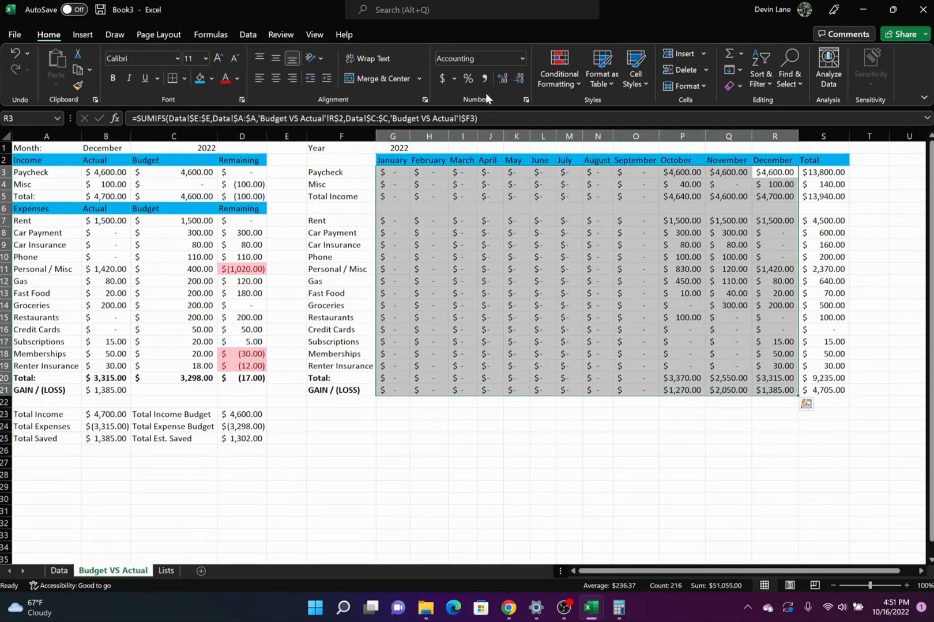
pyautogui.click(454, 81)
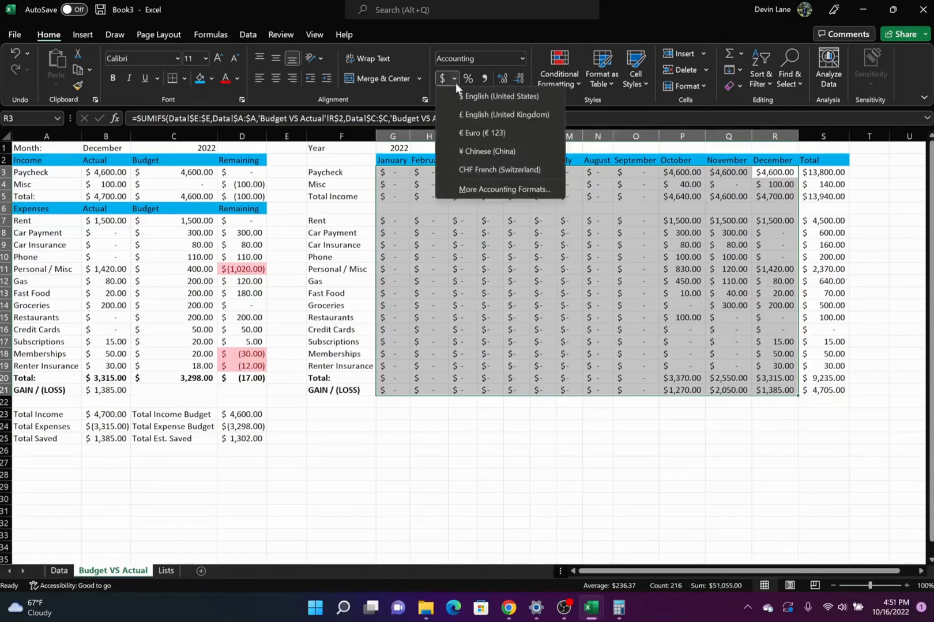
pyautogui.click(477, 188)
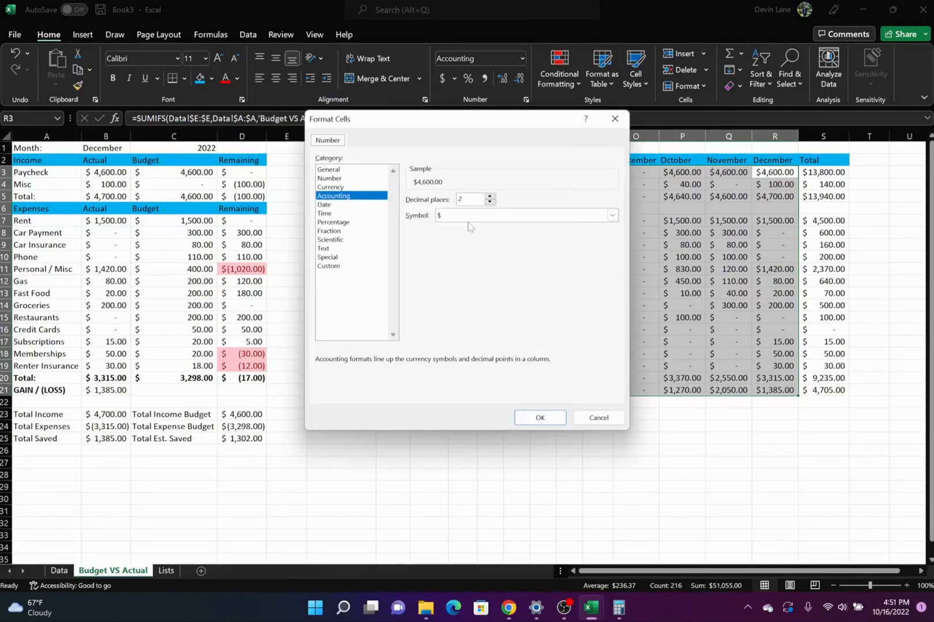
pyautogui.click(470, 217)
pyautogui.click(469, 228)
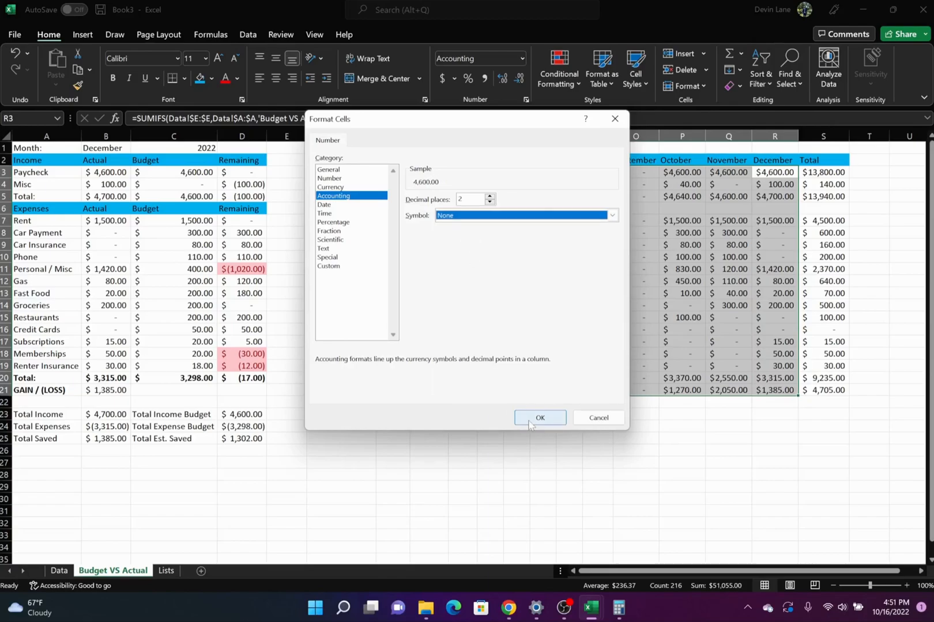
pyautogui.click(528, 419)
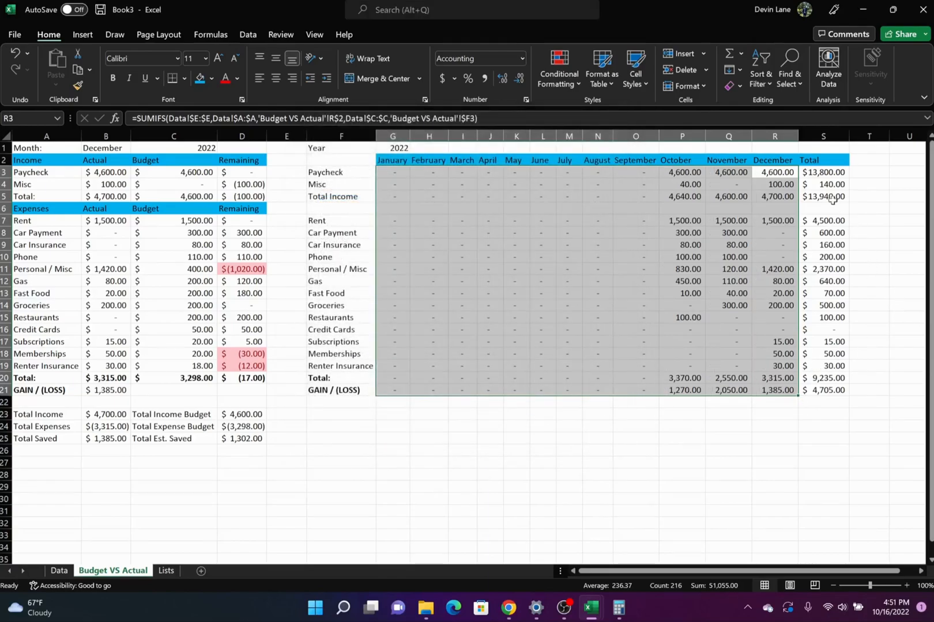
# Review the yearly totals in column S of the overview, checking the Paycheck, Rent and Gas rows against their monthly figures
pyautogui.moveTo(829, 174); pyautogui.dragTo(831, 390)
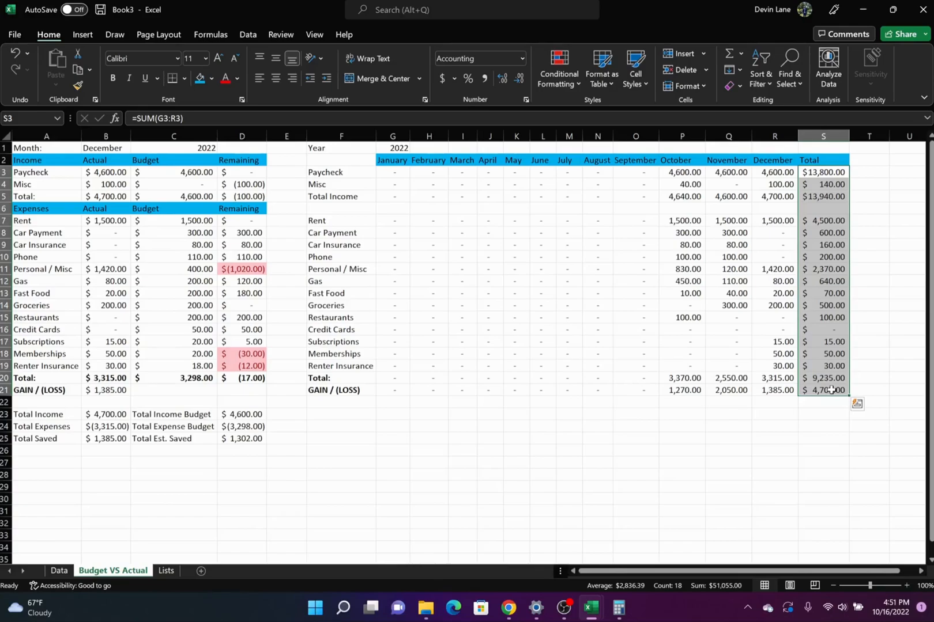
pyautogui.click(830, 172)
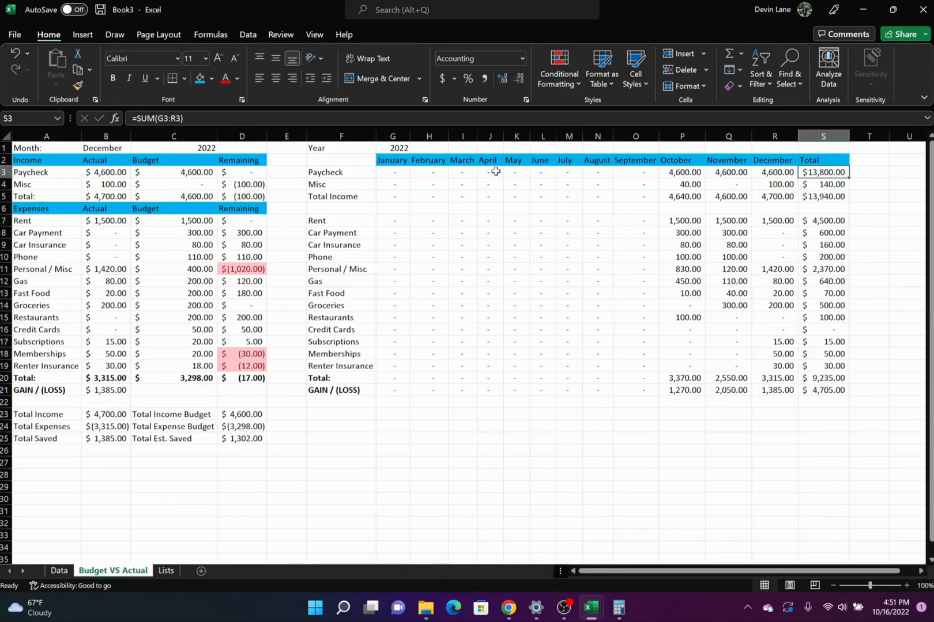
pyautogui.click(452, 223)
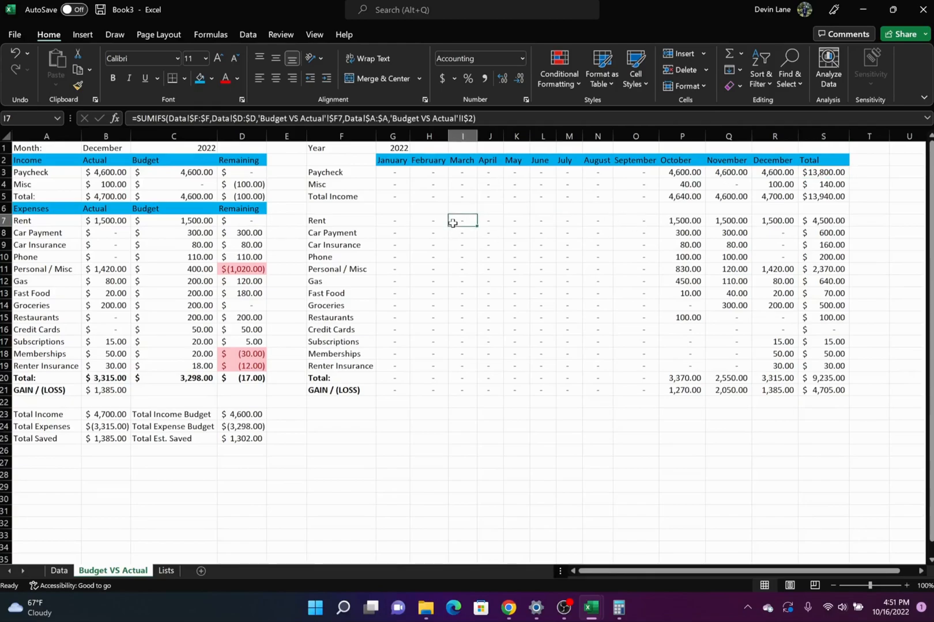
pyautogui.click(822, 222)
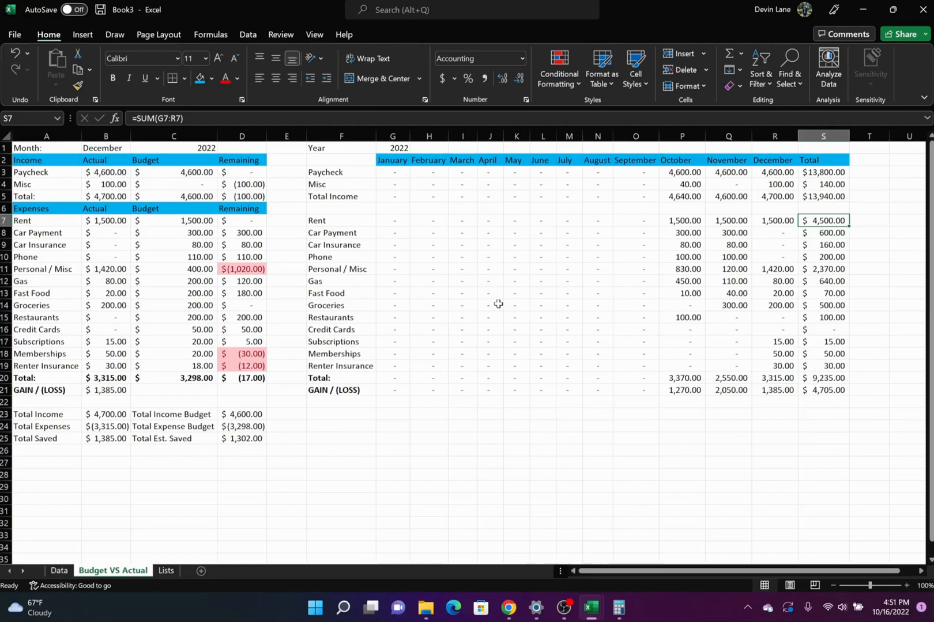
pyautogui.click(431, 280)
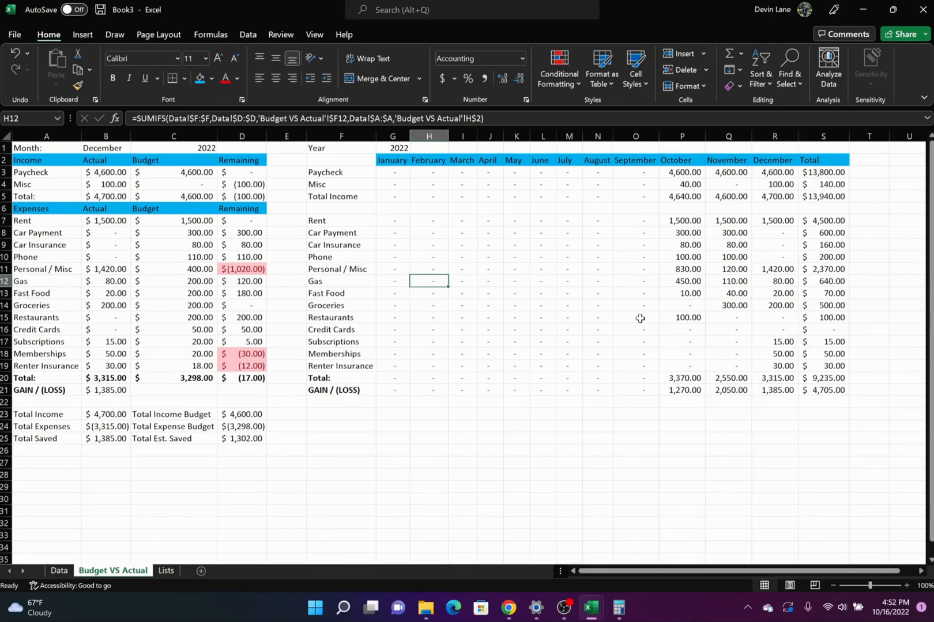
pyautogui.press('Right')
pyautogui.press('Right')
pyautogui.press('Right')
pyautogui.press('Right')
pyautogui.press('Right')
pyautogui.press('Right')
pyautogui.press('Right')
pyautogui.press('Right')
pyautogui.press('Right')
pyautogui.press('Right')
pyautogui.press('Right')
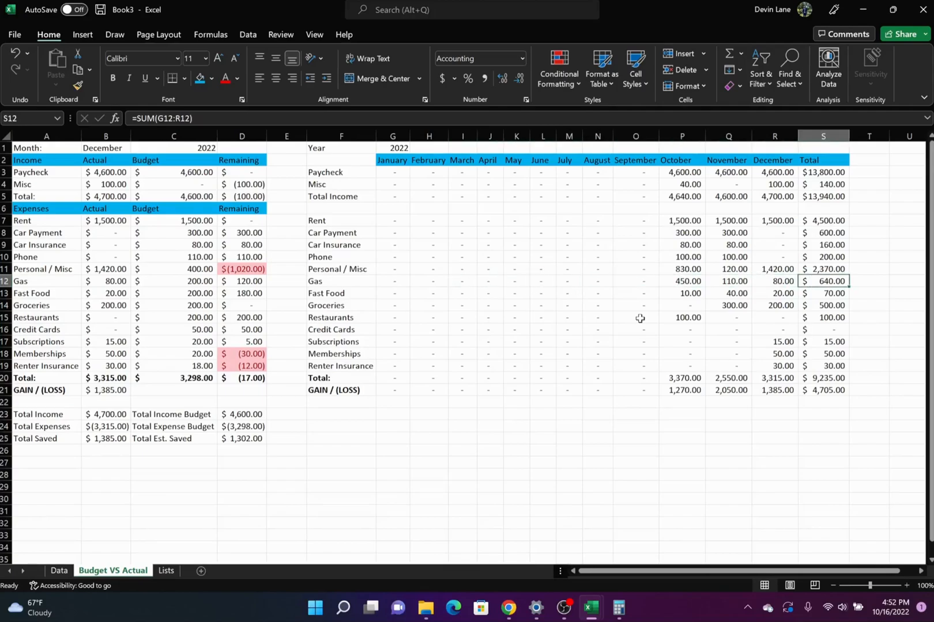
# Examine Personal / Misc spending for October through December in row 11 and the December expenses down to Restaurants
pyautogui.press('Up')
pyautogui.press('Down')
pyautogui.press('Up')
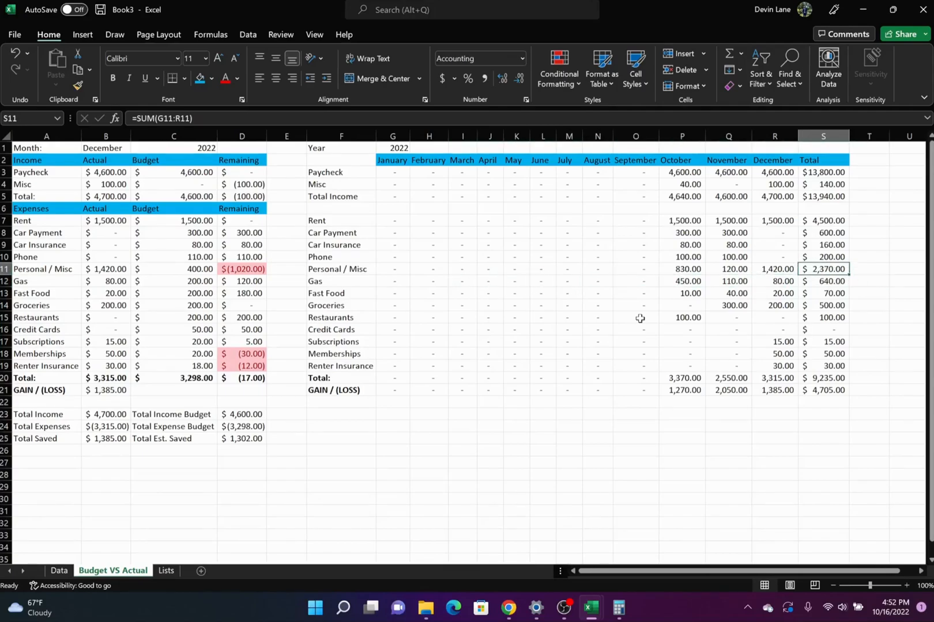
pyautogui.press('Left')
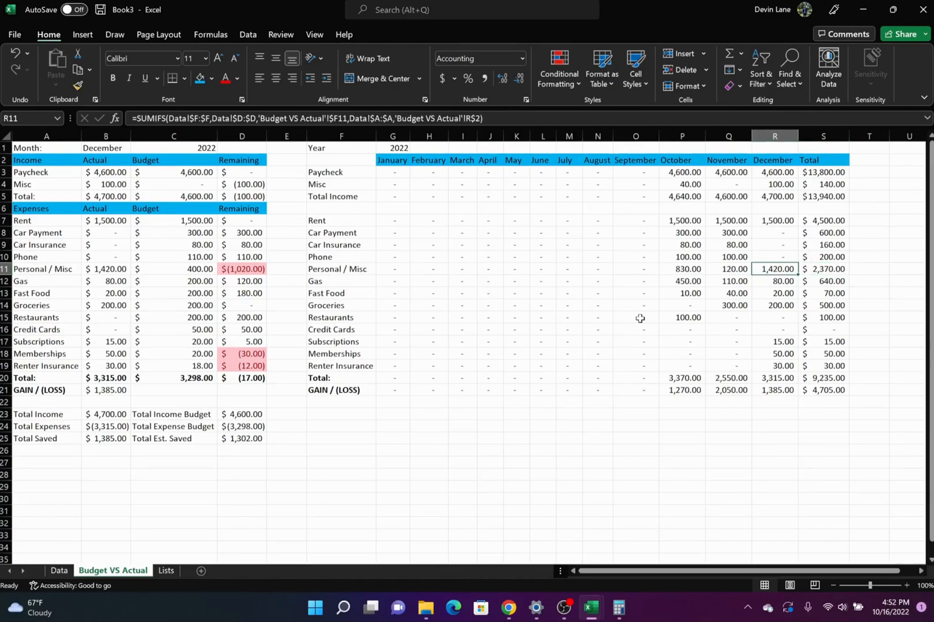
pyautogui.press('Left')
pyautogui.press('Left')
pyautogui.press('Right')
pyautogui.press('Right')
pyautogui.press('Down')
pyautogui.press('Down')
pyautogui.press('Down')
pyautogui.press('Down')
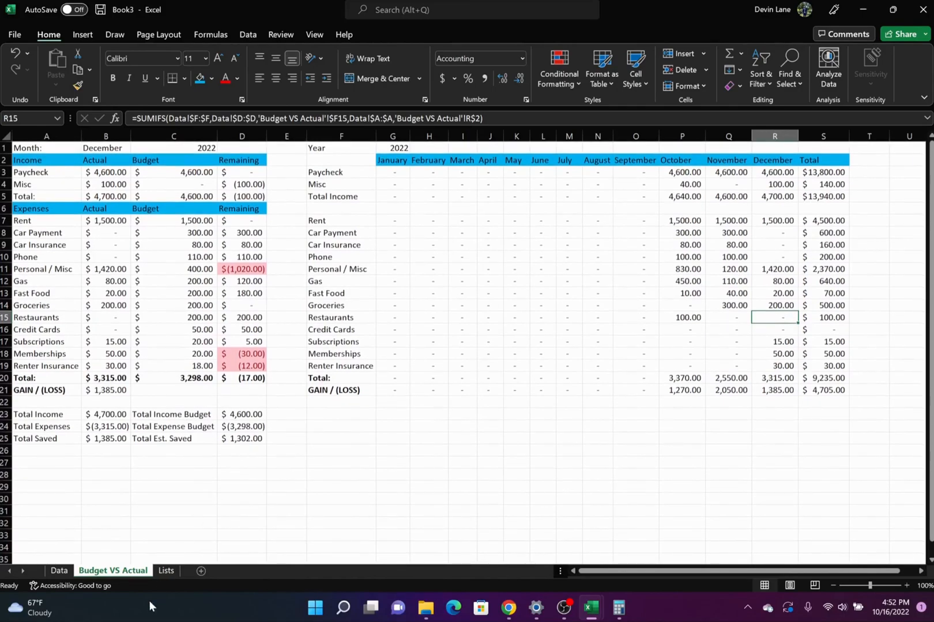
# Create a PivotTable on a new worksheet from the transaction table on the Data sheet, Month through Balance columns selected
pyautogui.click(59, 571)
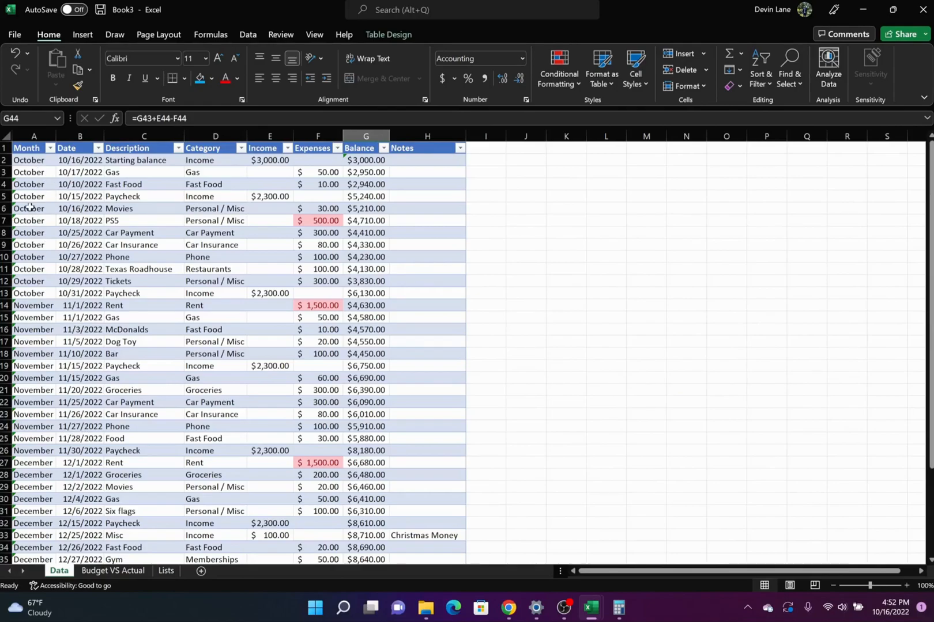
pyautogui.click(26, 150)
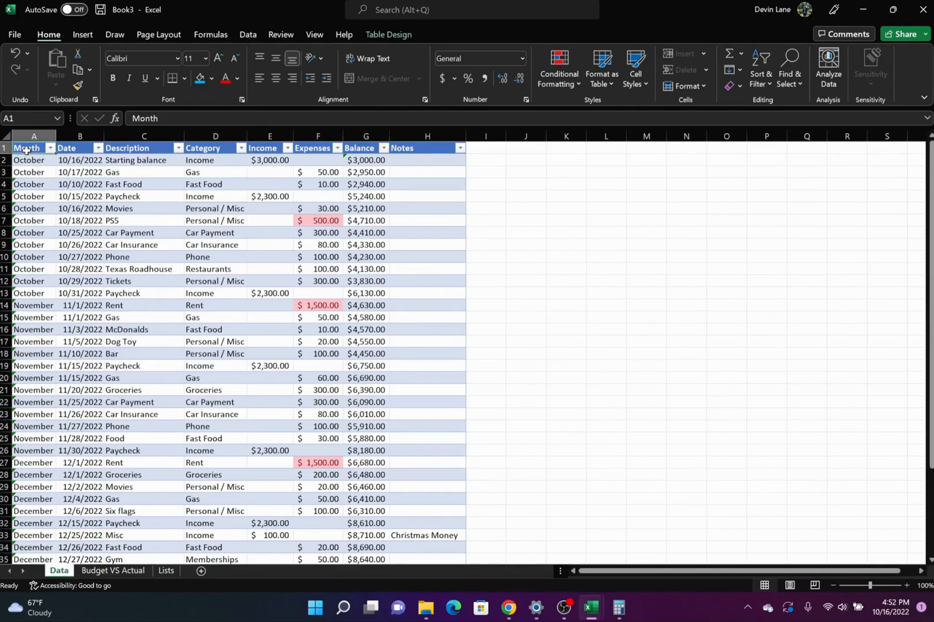
pyautogui.hotkey('shift', 'Right')
pyautogui.hotkey('shift', 'Right')
pyautogui.hotkey('shift', 'Right')
pyautogui.hotkey('shift', 'Right')
pyautogui.hotkey('shift', 'Right')
pyautogui.hotkey('shift', 'Right')
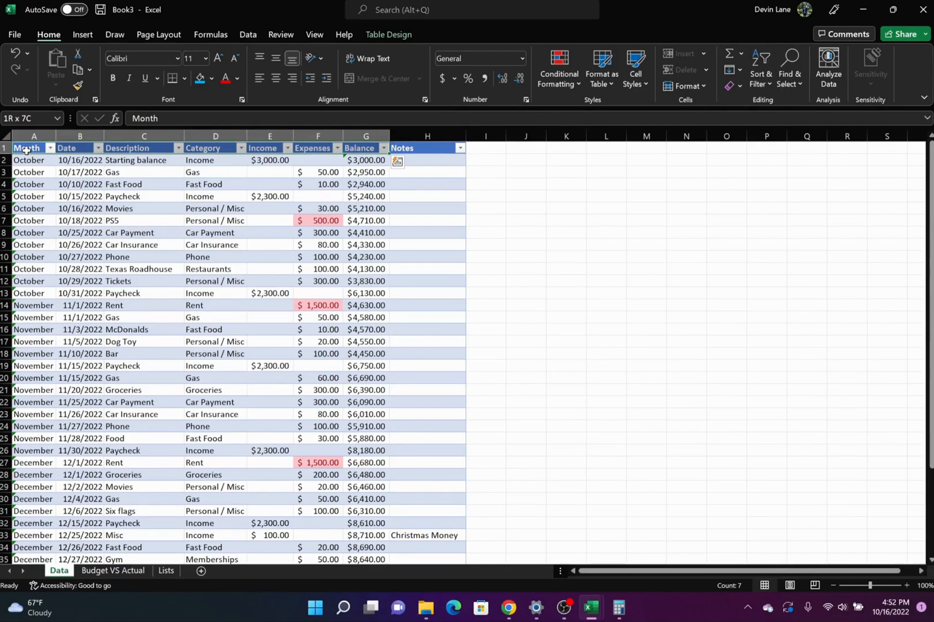
pyautogui.hotkey('ctrl', 'shift', 'Down')
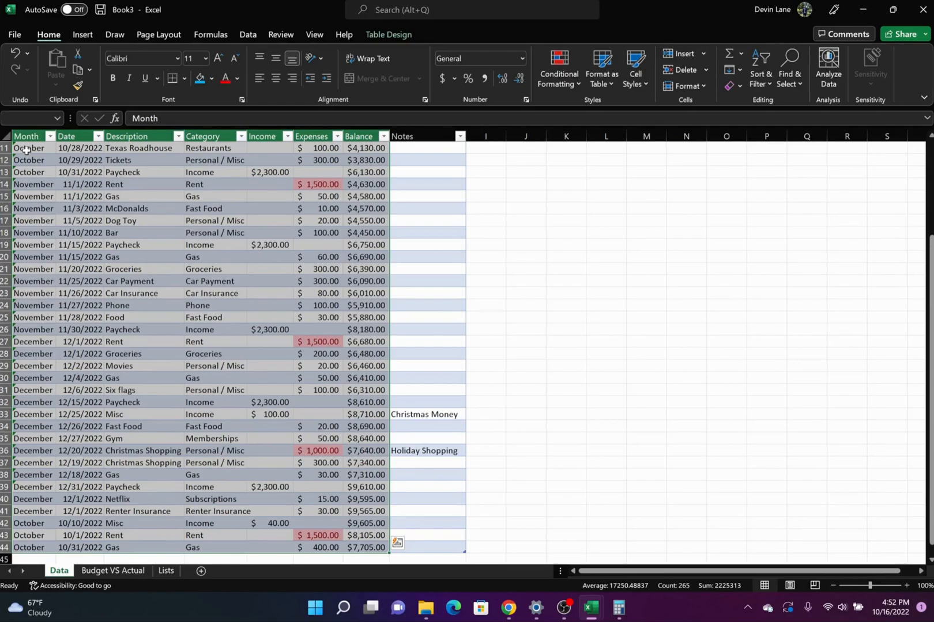
pyautogui.press('alt')
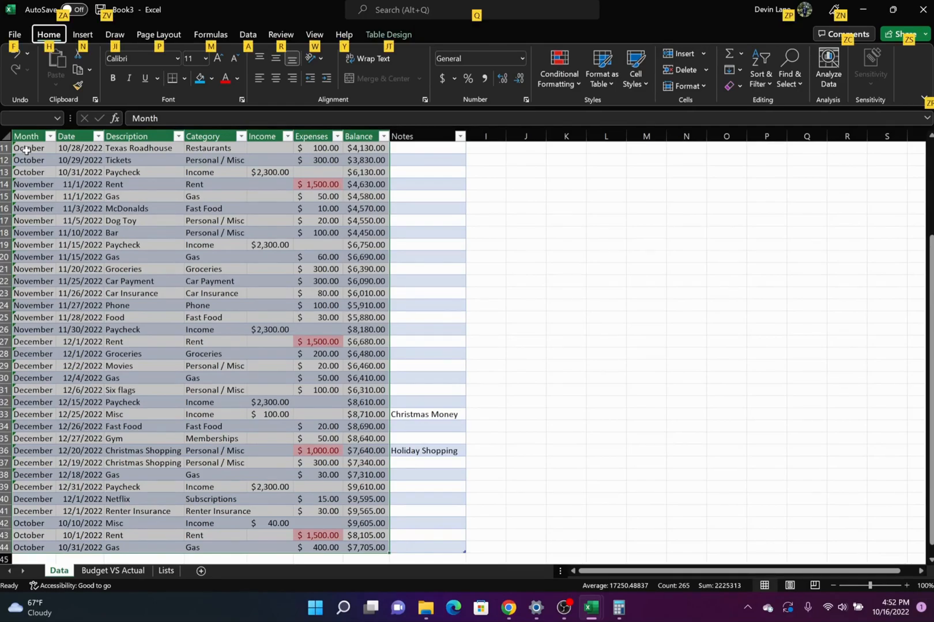
pyautogui.press('n')
pyautogui.press('v')
pyautogui.press('t')
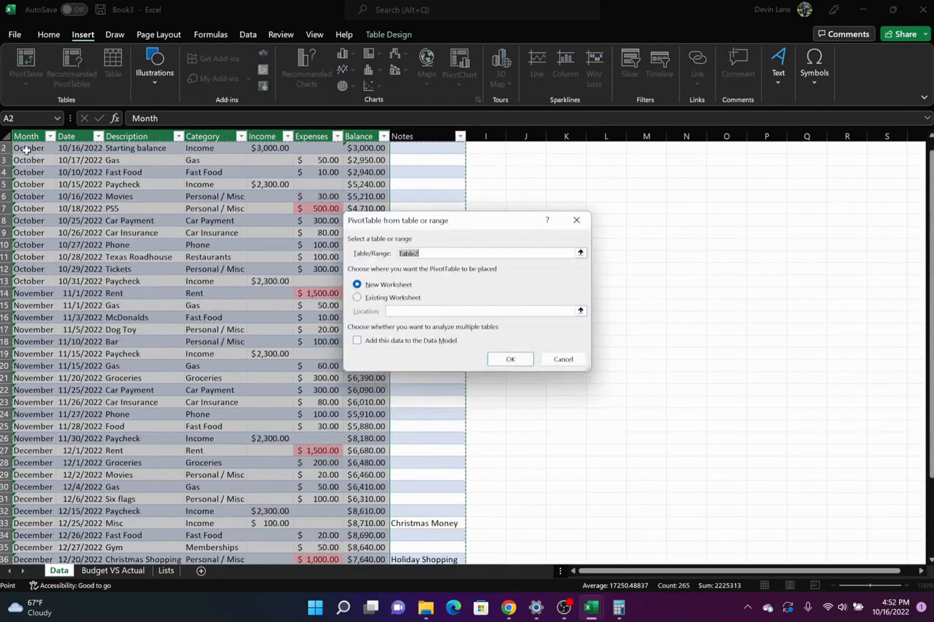
pyautogui.press('Return')
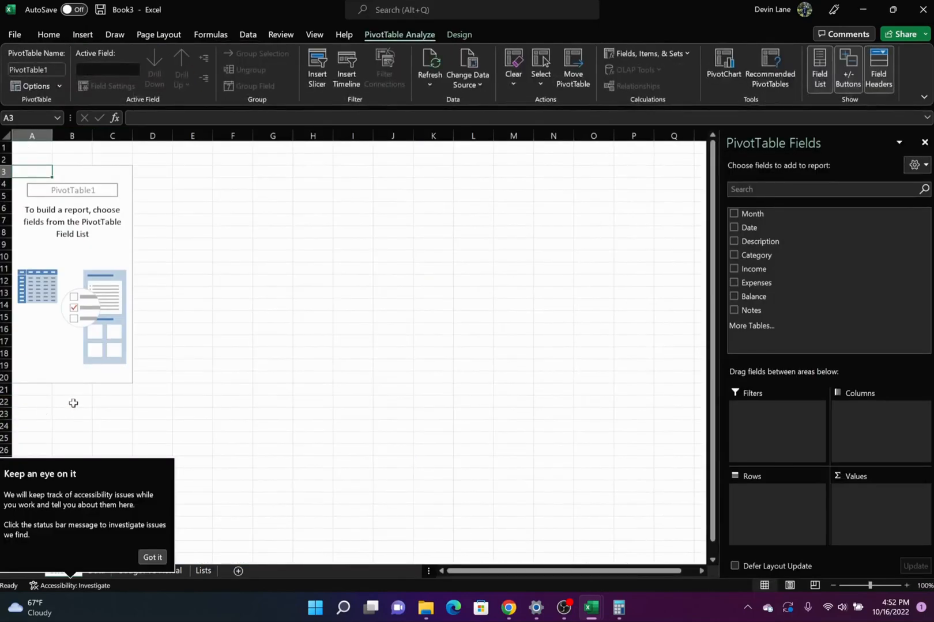
# Dismiss the accessibility notice and rename the new PivotTable sheet as Data Broken Down
pyautogui.click(152, 557)
pyautogui.doubleClick(66, 572)
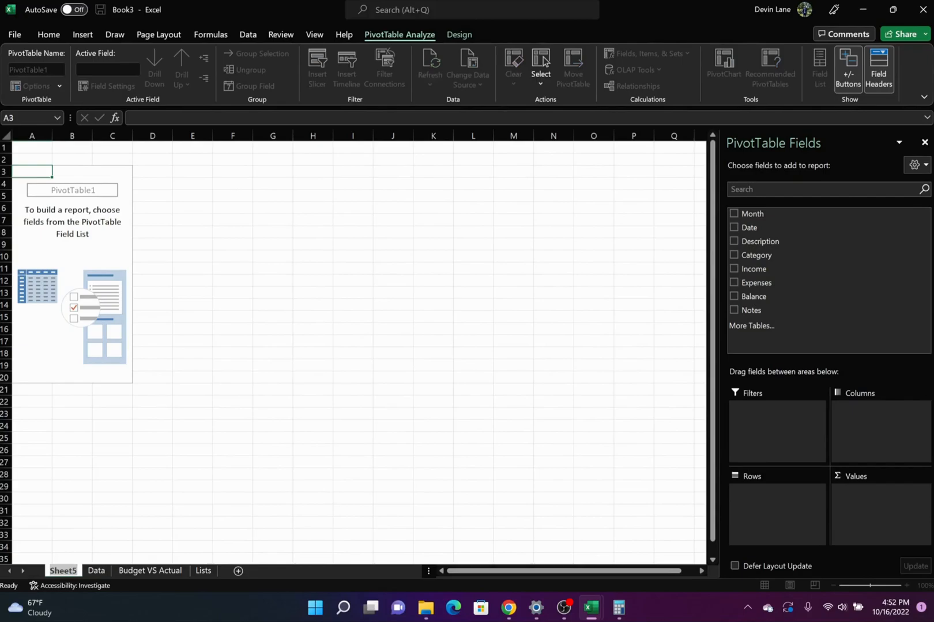
pyautogui.write('Data')
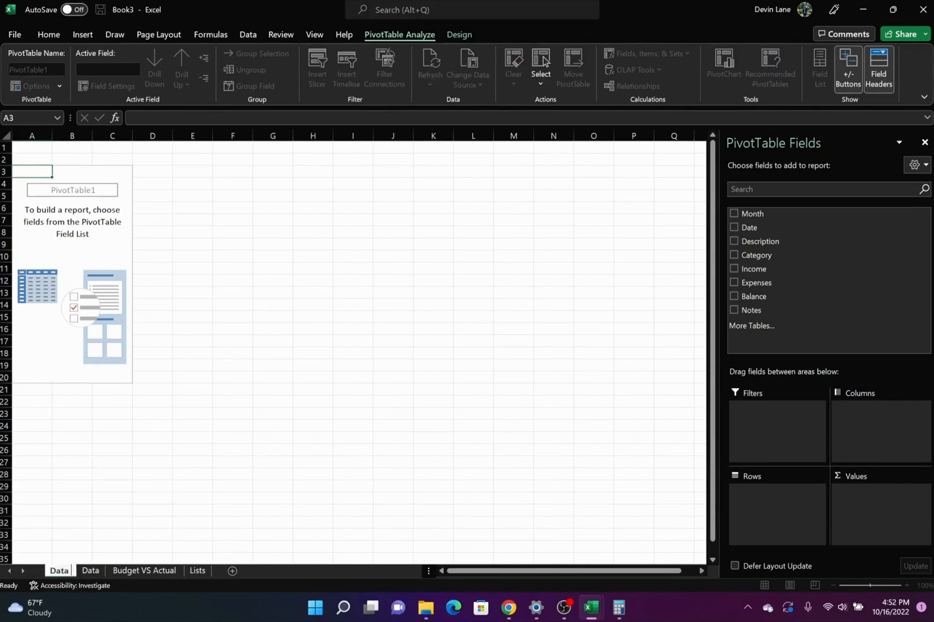
pyautogui.write(' Broken Down')
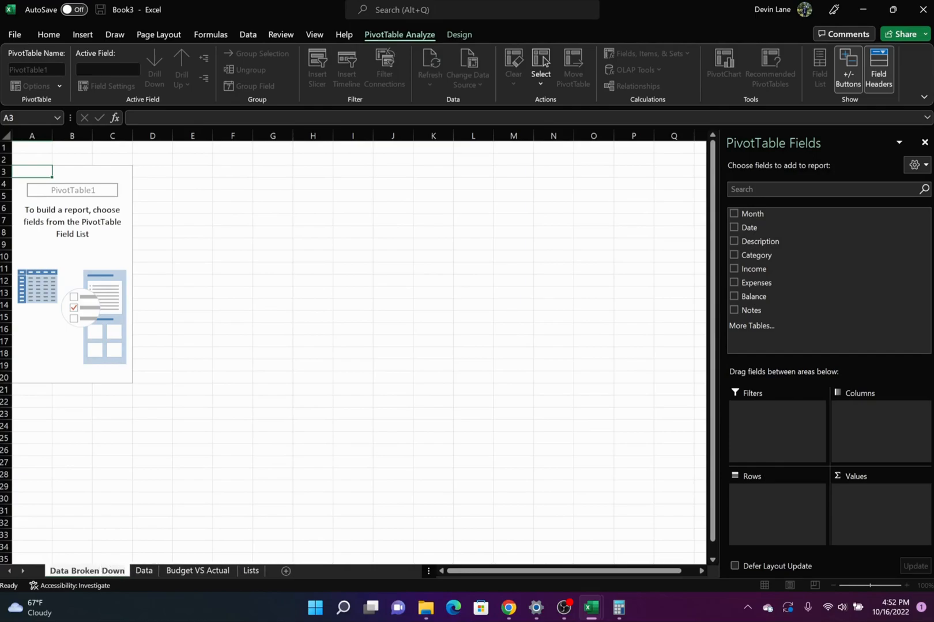
pyautogui.press('Return')
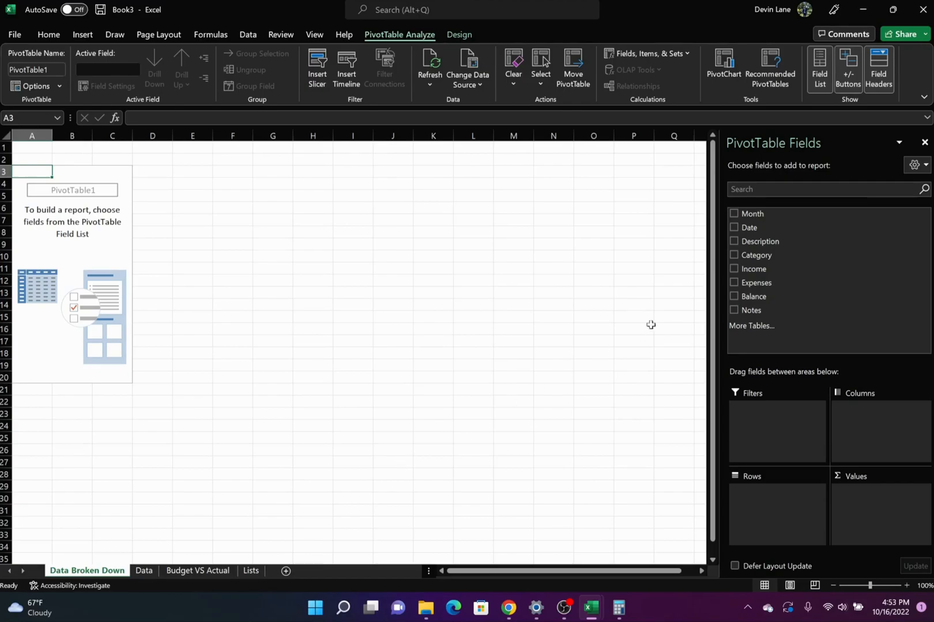
# Use Month as the PivotTable's filter and set Category and Description as its rows, with Description nested under Category
pyautogui.moveTo(764, 217); pyautogui.dragTo(761, 420)
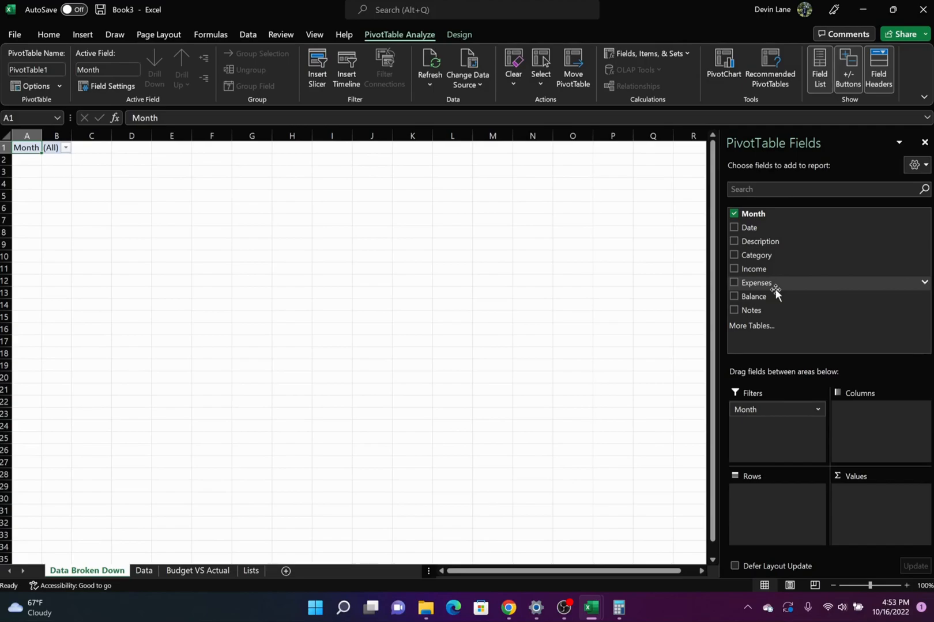
pyautogui.moveTo(782, 259); pyautogui.dragTo(782, 494)
pyautogui.moveTo(775, 242); pyautogui.dragTo(765, 523)
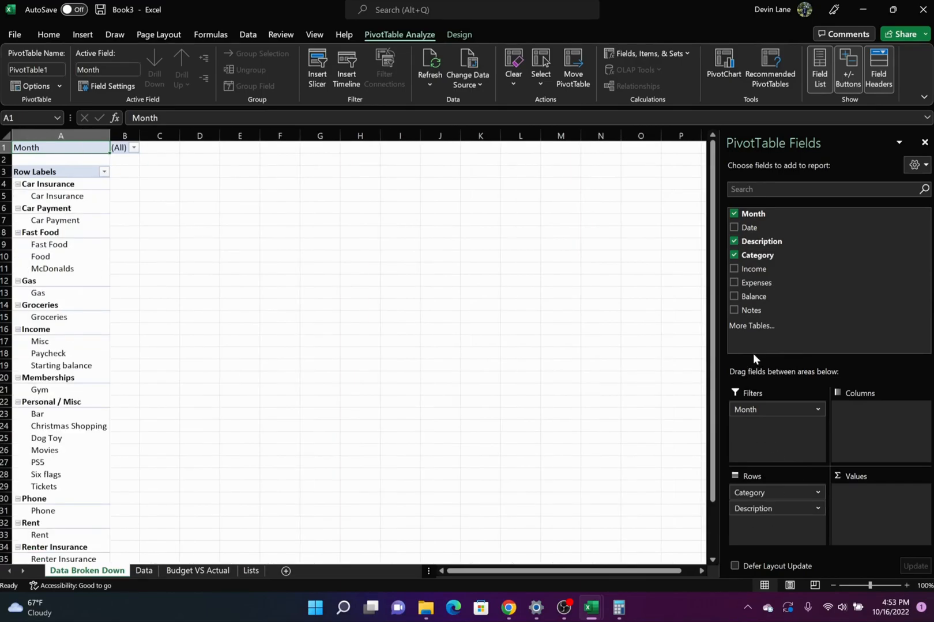
# Add Expenses and Income to the PivotTable as summed values, with Expenses first
pyautogui.moveTo(784, 270); pyautogui.dragTo(622, 414)
pyautogui.moveTo(784, 281); pyautogui.dragTo(903, 502)
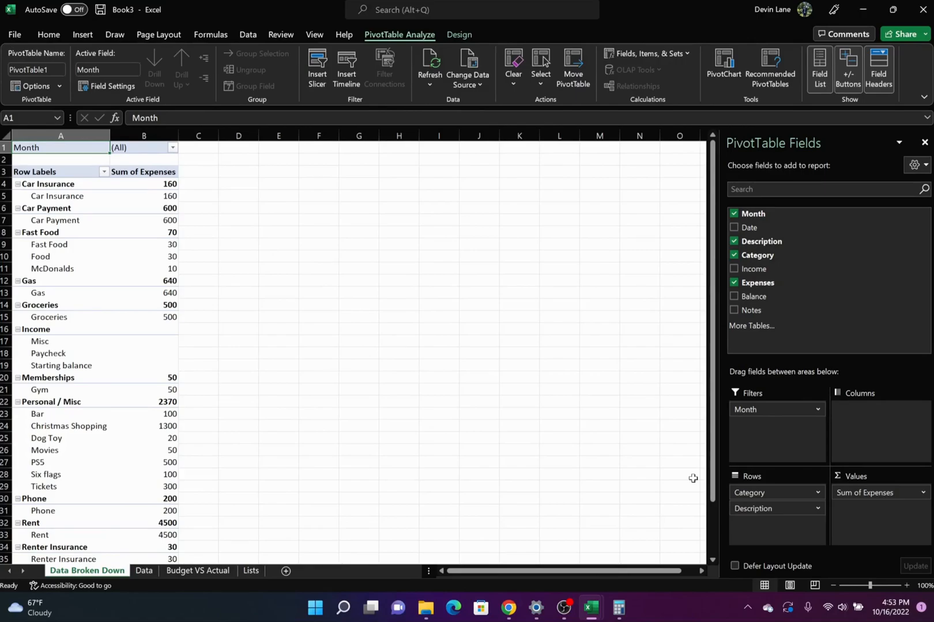
pyautogui.moveTo(807, 271); pyautogui.dragTo(858, 509)
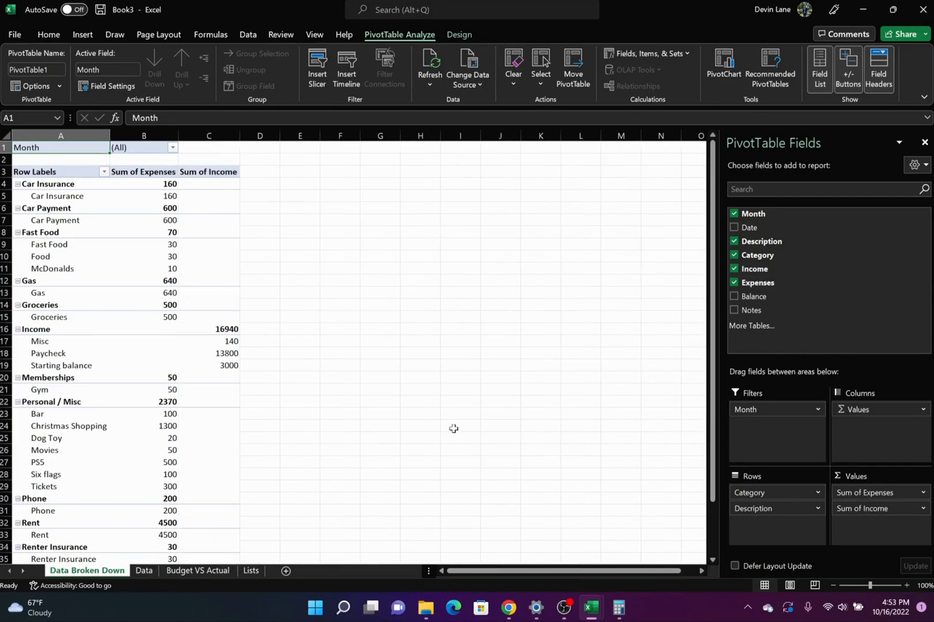
pyautogui.moveTo(232, 291)
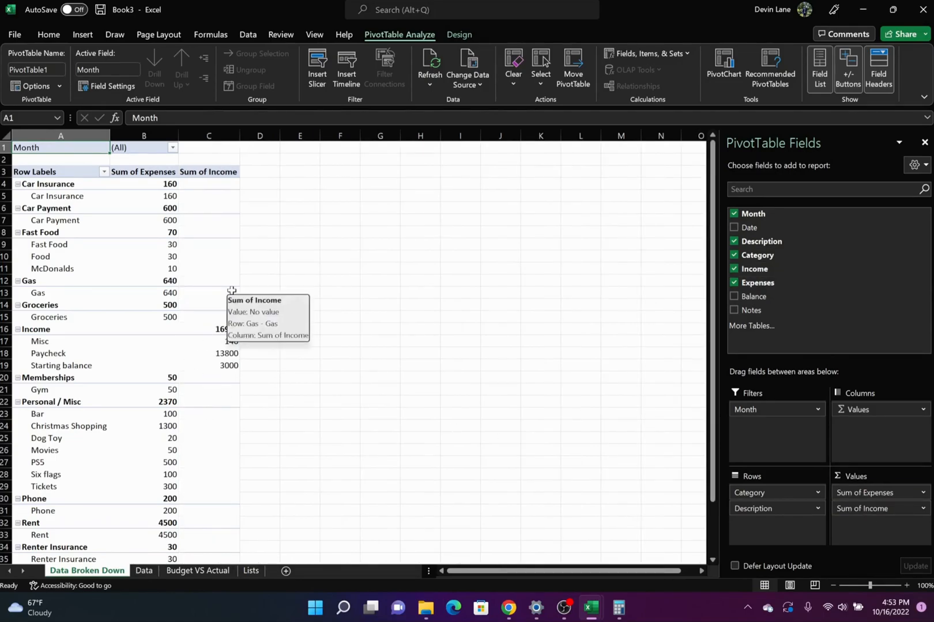
pyautogui.click(339, 209)
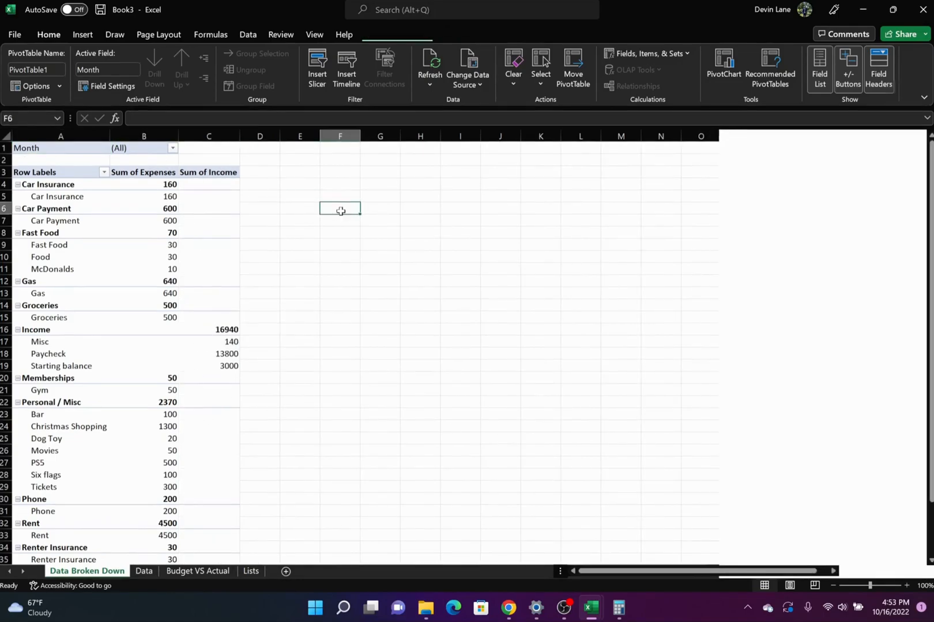
# Allow multiple items in the PivotTable's Month filter and restrict it to December only
pyautogui.click(173, 148)
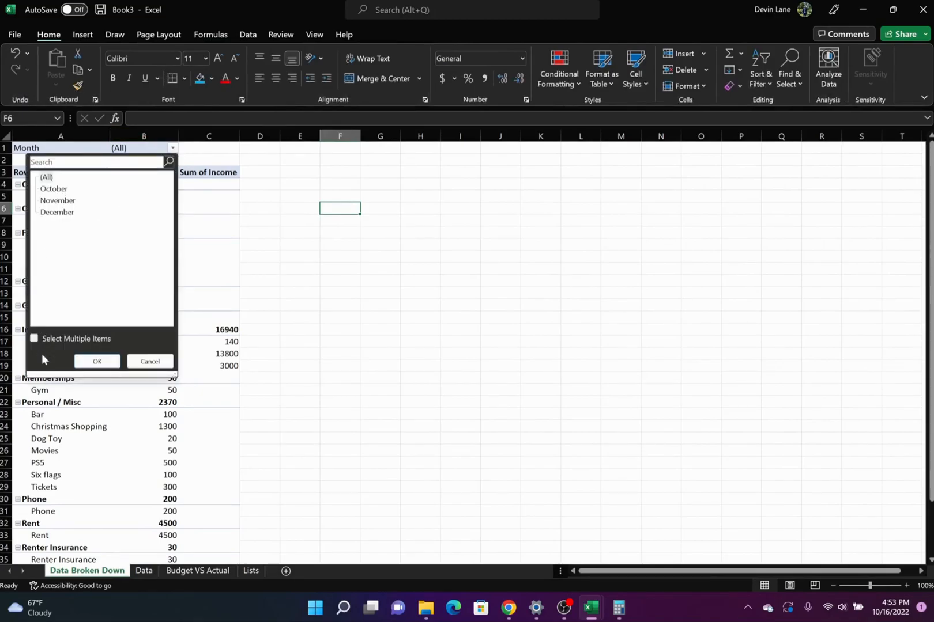
pyautogui.click(34, 340)
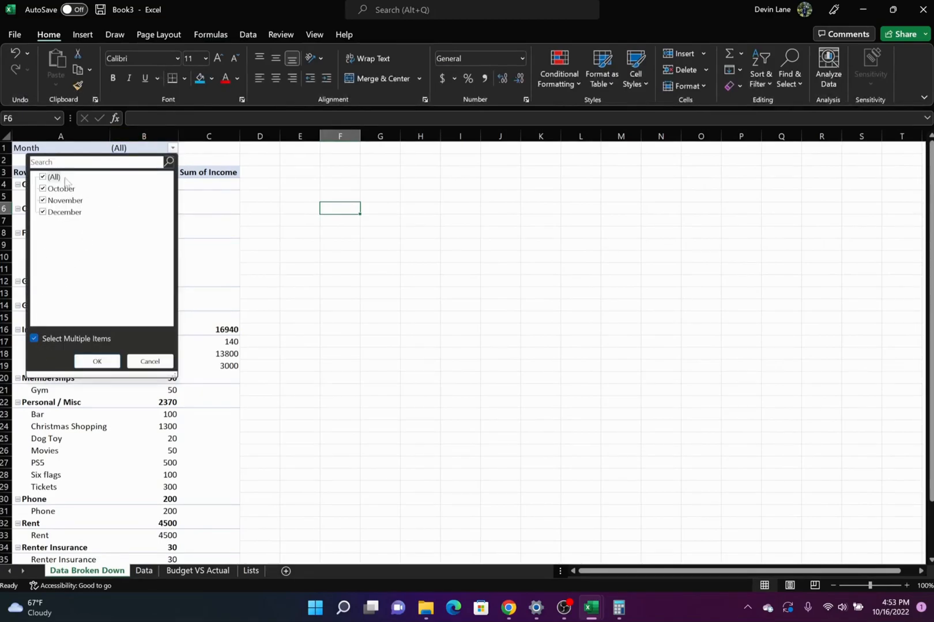
pyautogui.click(43, 177)
pyautogui.click(43, 212)
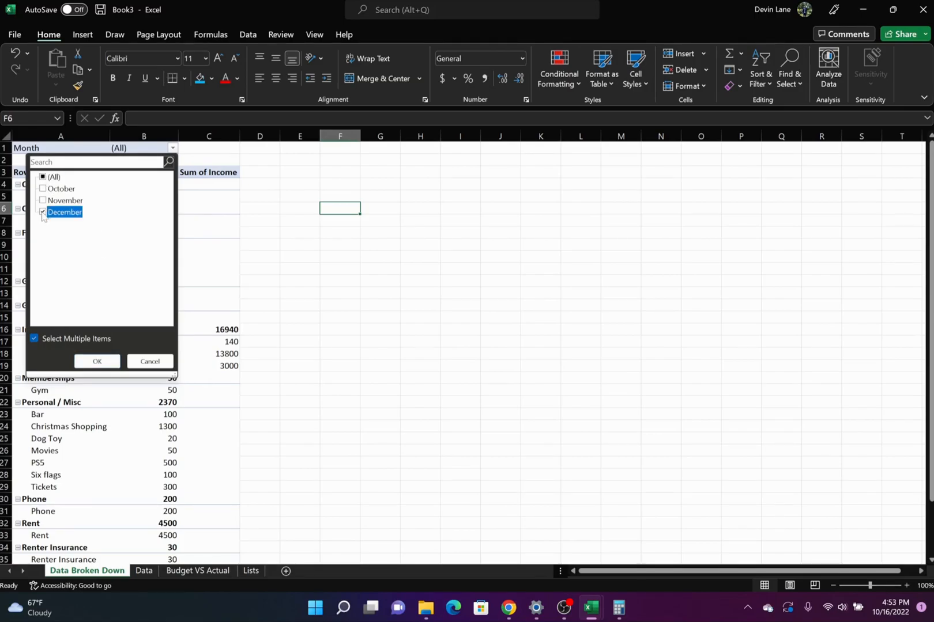
pyautogui.click(98, 362)
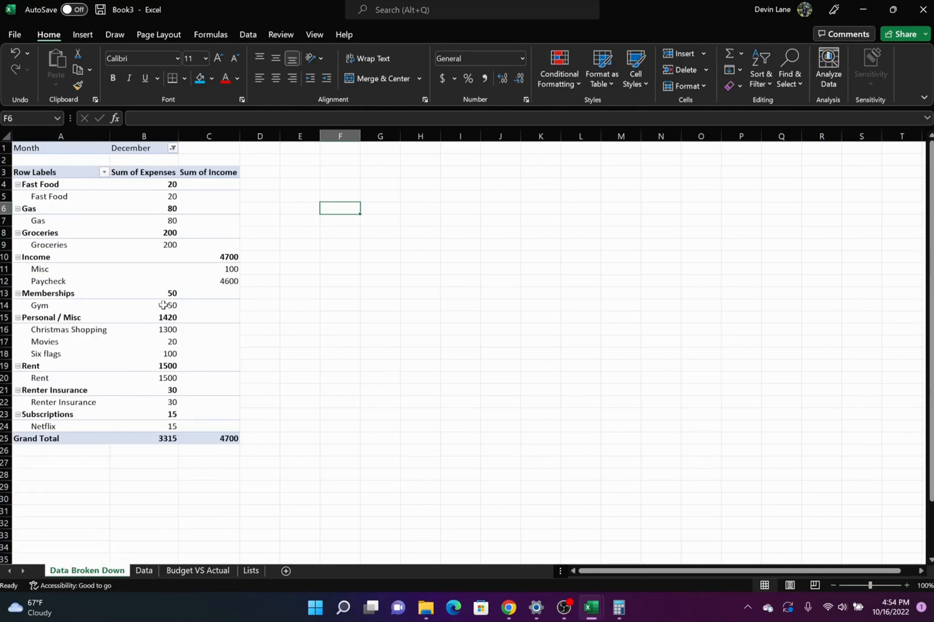
# Examine the December Personal / Misc breakdown for Christmas Shopping, Movies and Six flags, plus the Netflix subscription expense
pyautogui.moveTo(233, 296)
pyautogui.click(68, 330)
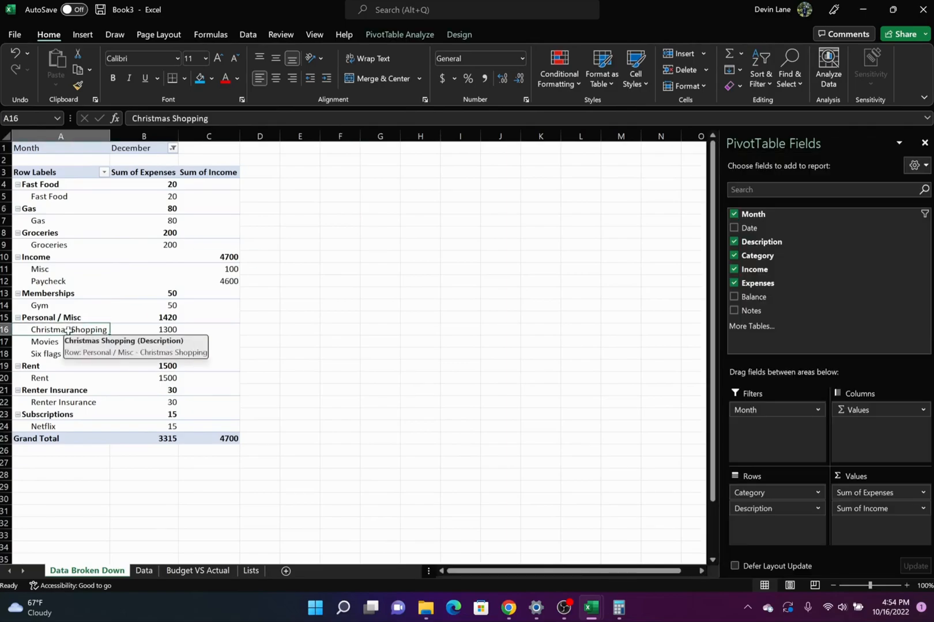
pyautogui.click(167, 332)
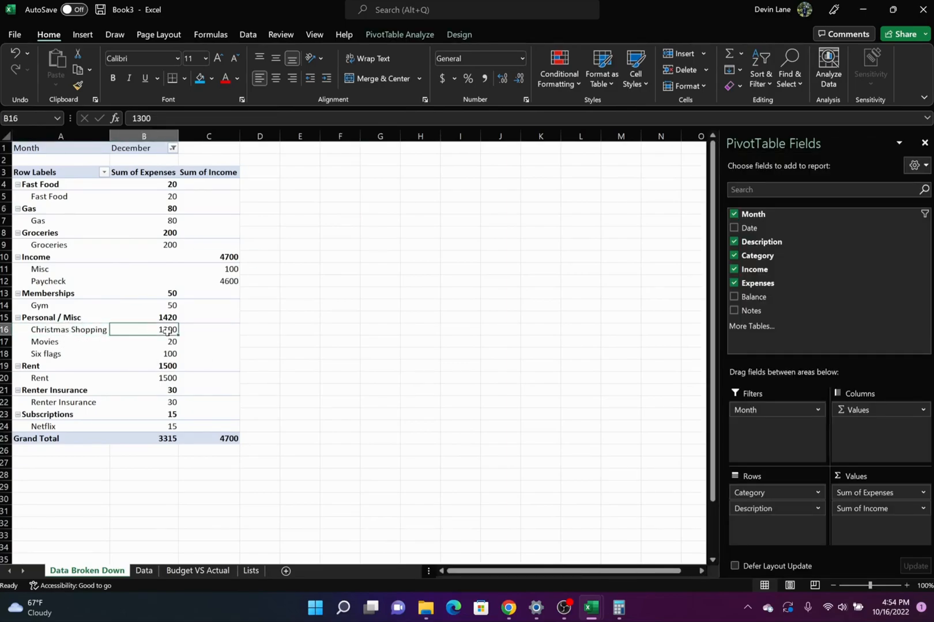
pyautogui.click(61, 345)
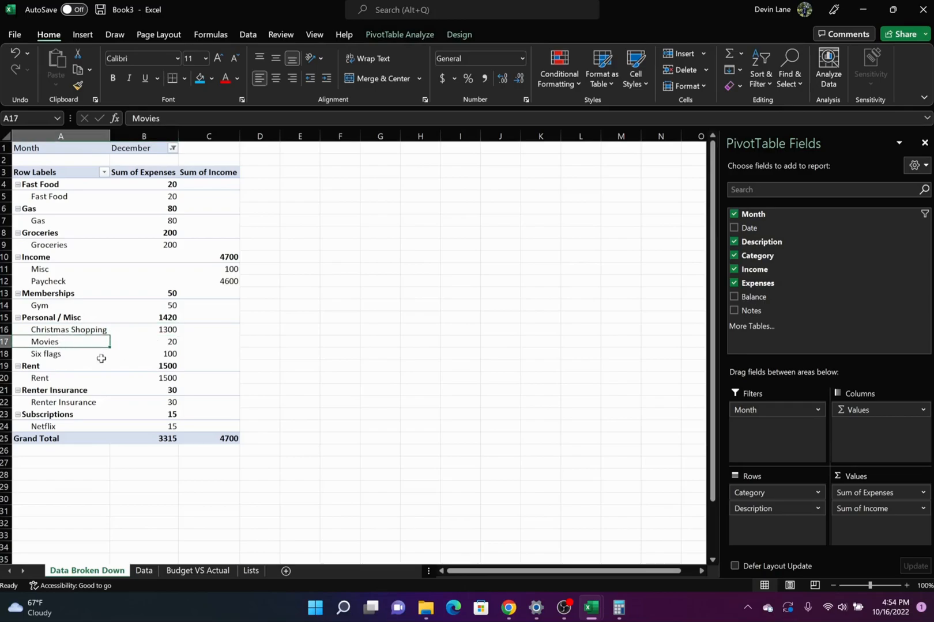
pyautogui.click(59, 357)
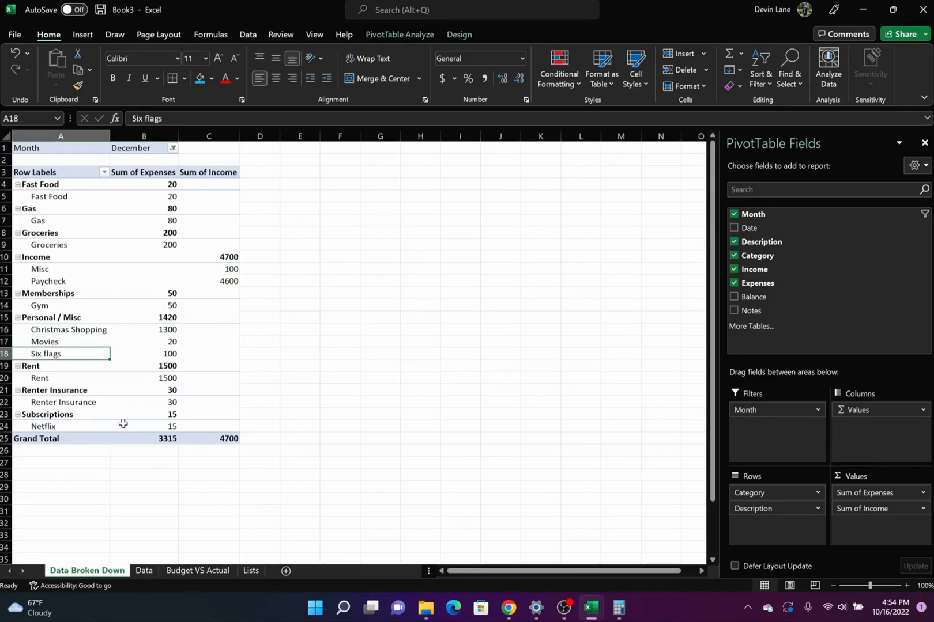
pyautogui.moveTo(124, 425)
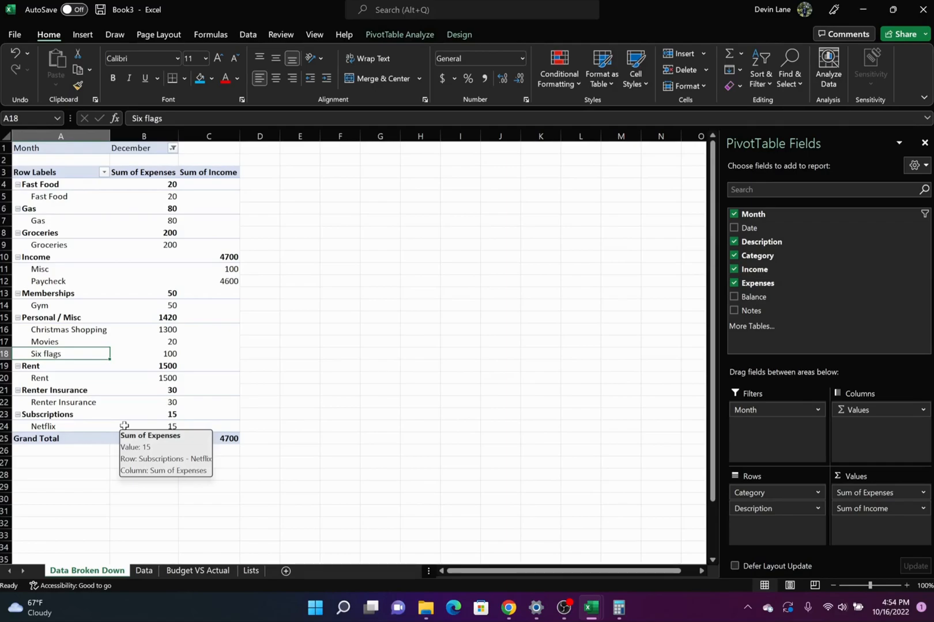
# Move the Data Broken Down sheet so it sits between Budget VS Actual and Lists
pyautogui.moveTo(86, 570); pyautogui.dragTo(241, 572)
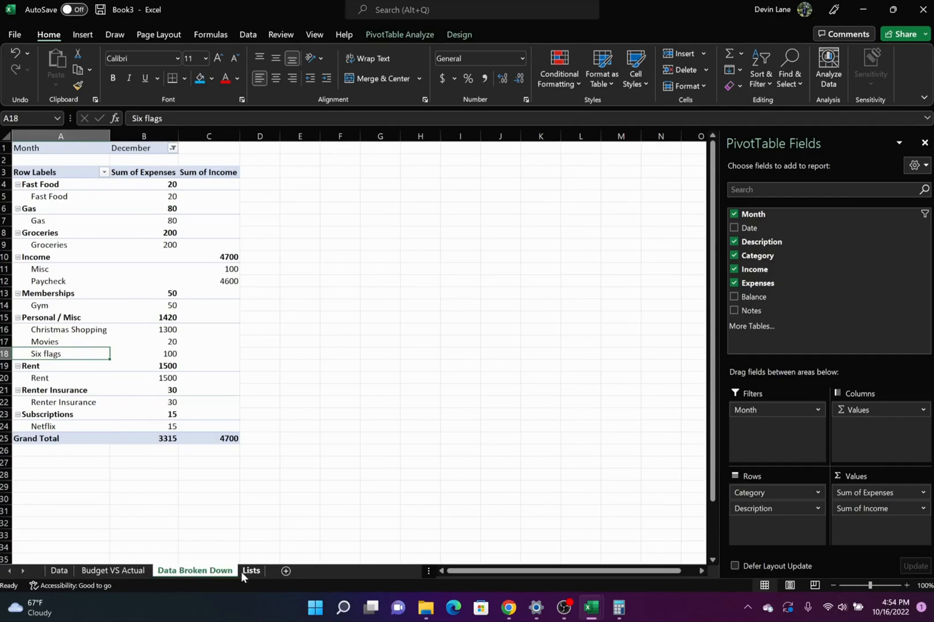
pyautogui.click(128, 570)
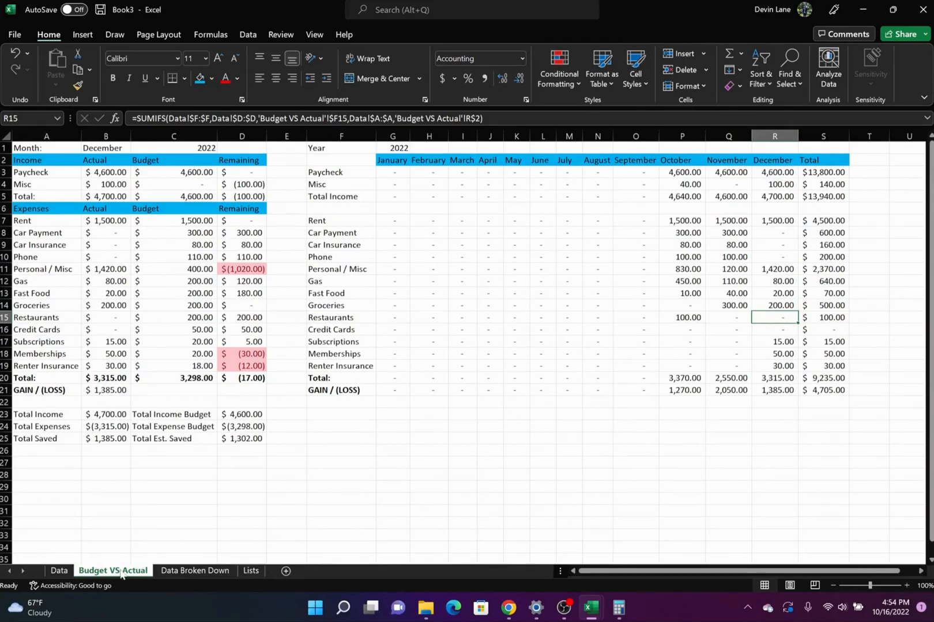
# Start a new entry in the first empty row below the Data sheet's table with the date 7/16/2022
pyautogui.click(58, 571)
pyautogui.scroll(-1, 211, 465)
pyautogui.scroll(-6, 212, 465)
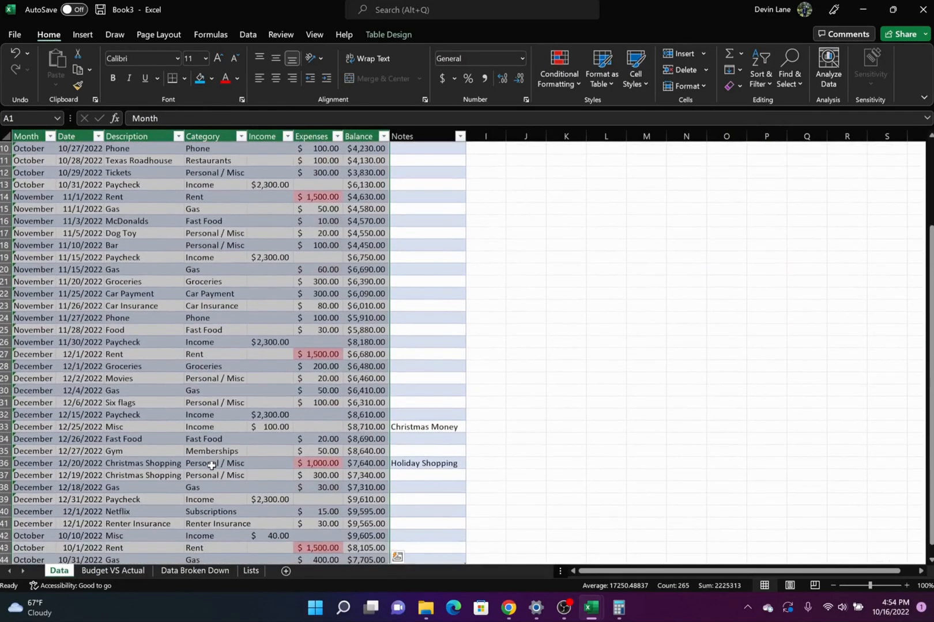
pyautogui.click(45, 455)
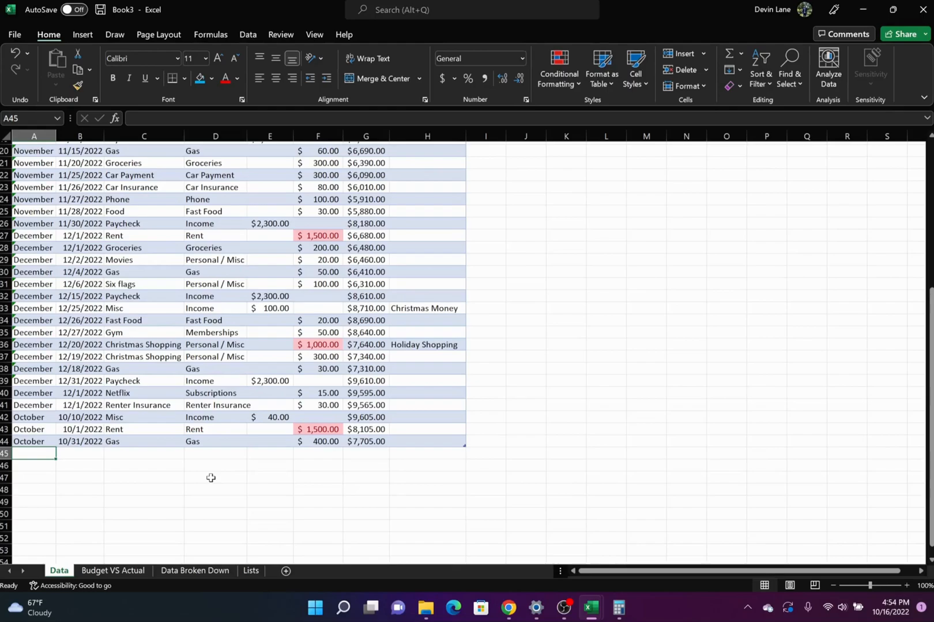
pyautogui.press('Right')
pyautogui.write('7/16/2022')
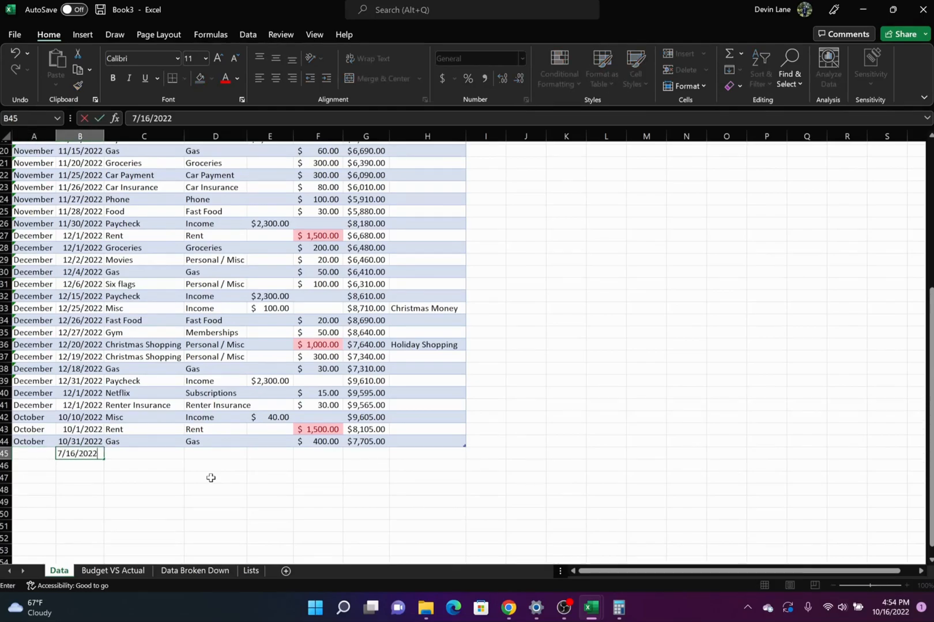
# Complete the new July entry with description Birthday Going Out, category Personal / Misc and an expense of 1000
pyautogui.press('Tab')
pyautogui.write('Birthday')
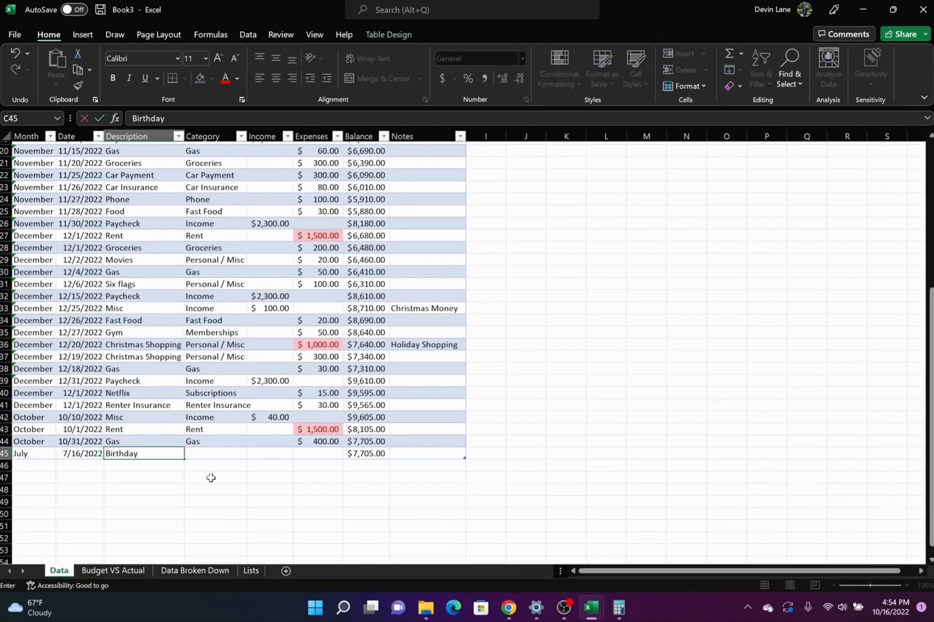
pyautogui.write(' Going Out')
pyautogui.press('Tab')
pyautogui.write('Pe')
pyautogui.press('Tab')
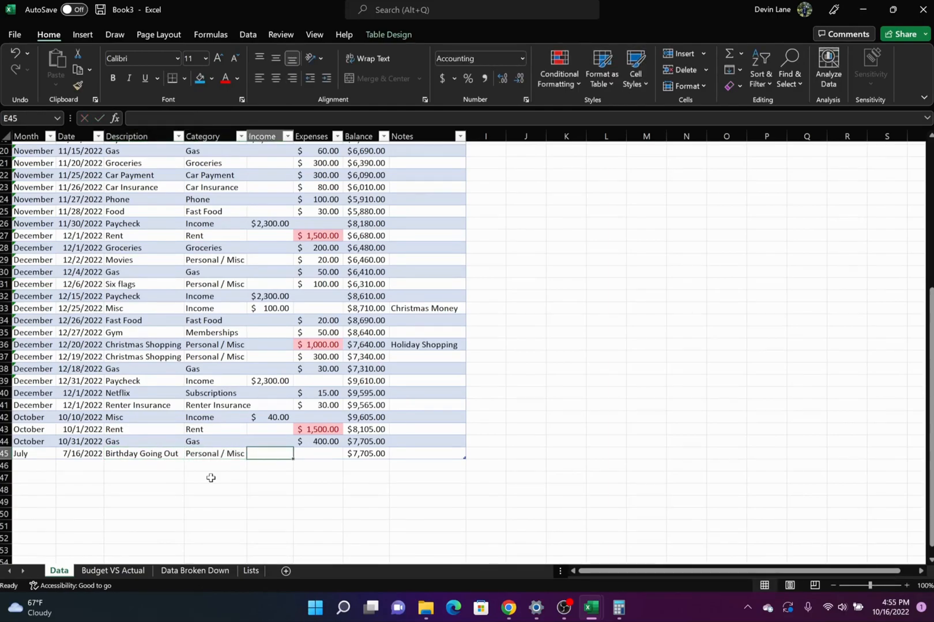
pyautogui.press('Tab')
pyautogui.write('1000')
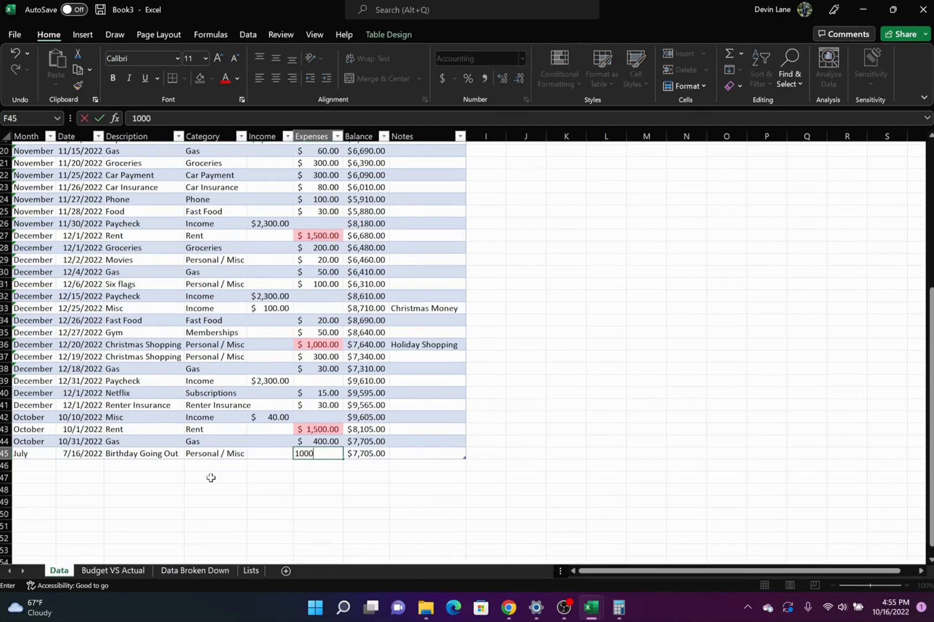
pyautogui.press('Return')
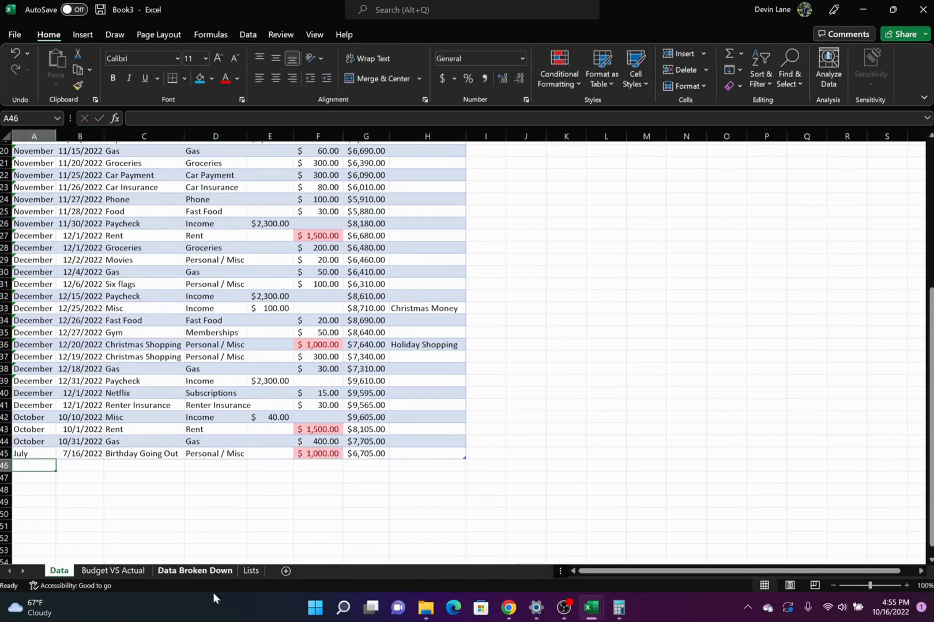
# On the Budget VS Actual sheet, auto-fit the July column's width and set the Month to July, checking the Personal / Misc actual
pyautogui.click(115, 572)
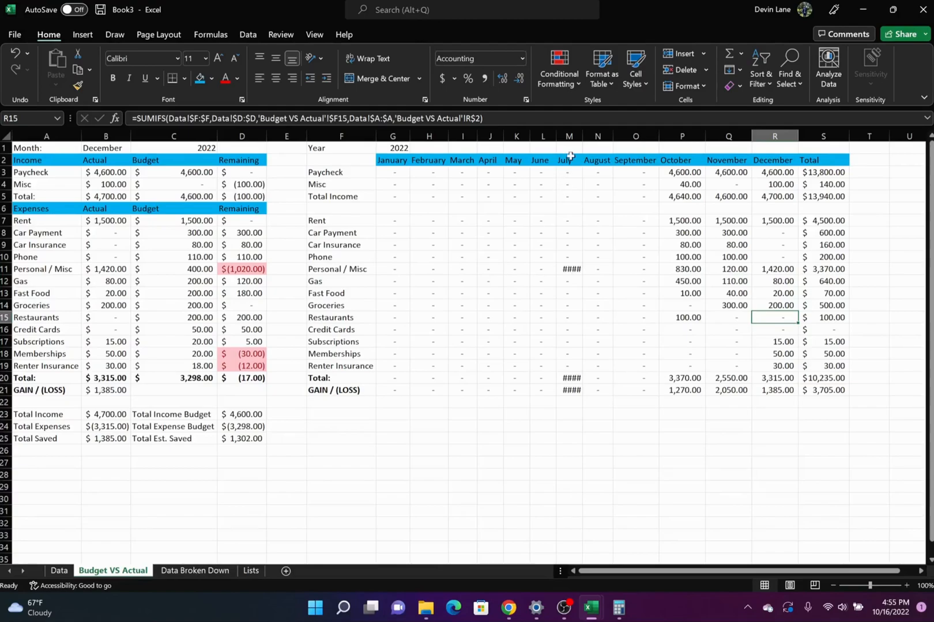
pyautogui.doubleClick(582, 137)
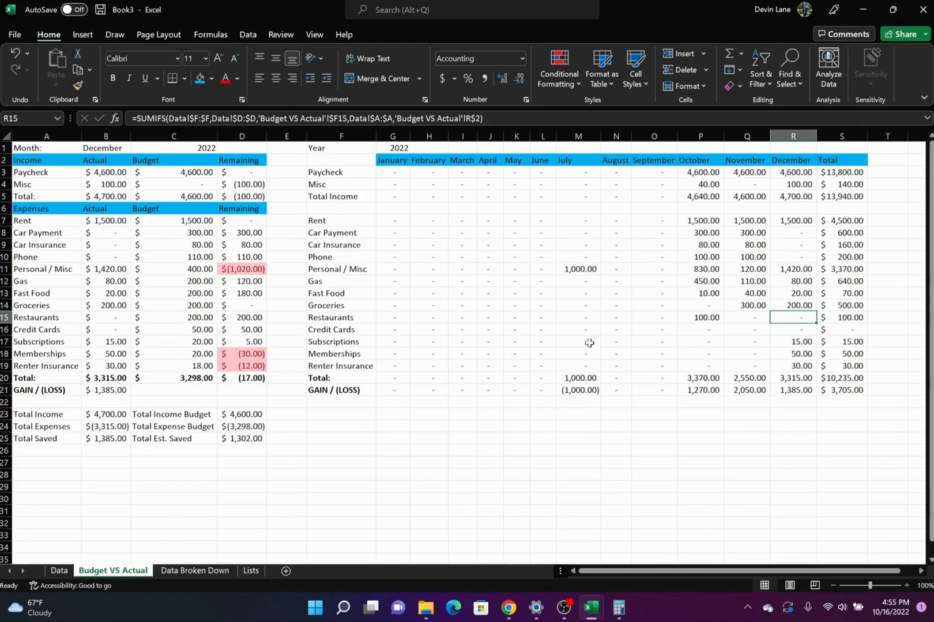
pyautogui.click(115, 148)
pyautogui.click(137, 149)
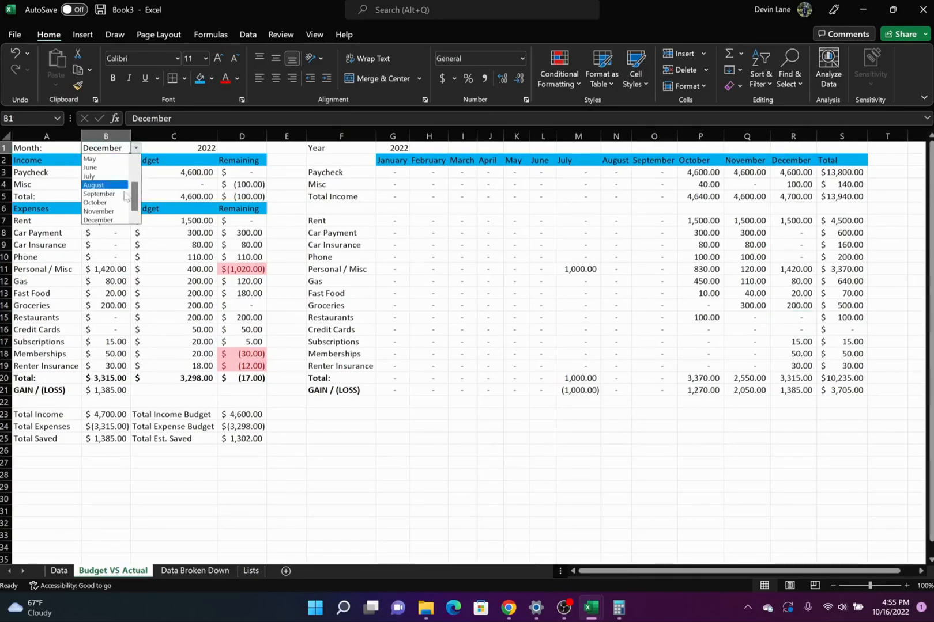
pyautogui.click(119, 176)
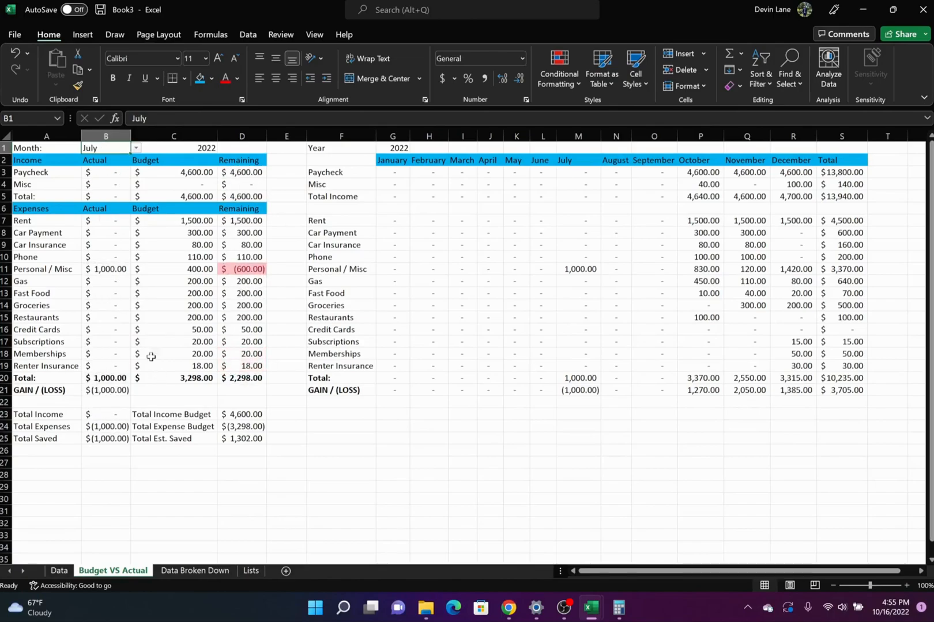
pyautogui.click(105, 269)
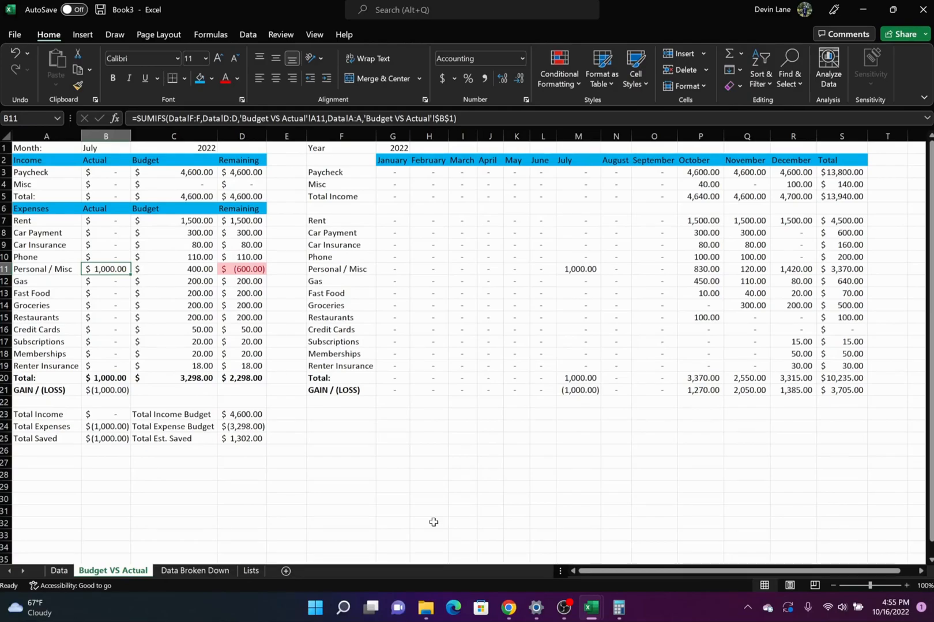
pyautogui.moveTo(568, 613)
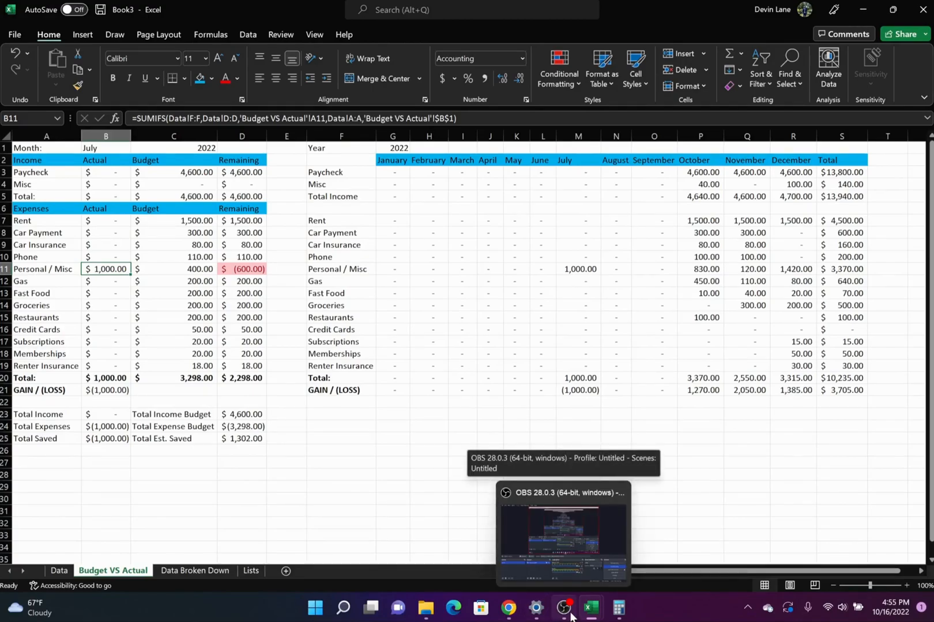
pyautogui.click(570, 616)
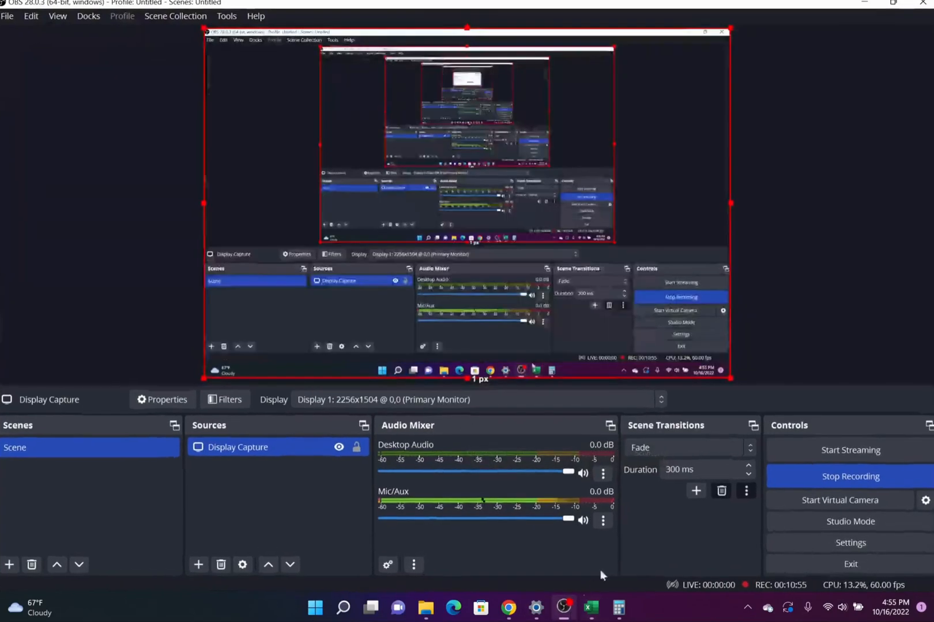
pyautogui.click(793, 470)
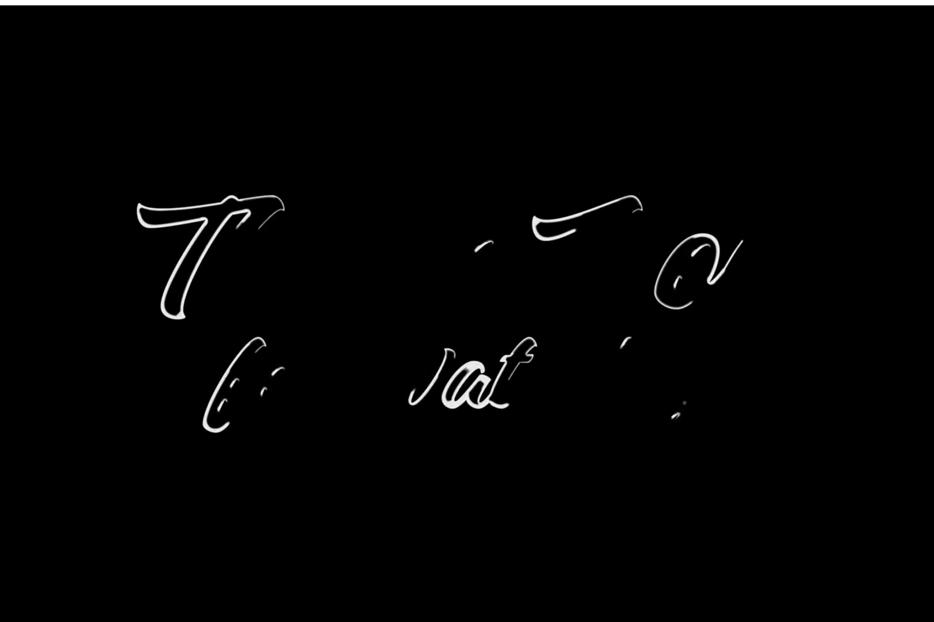